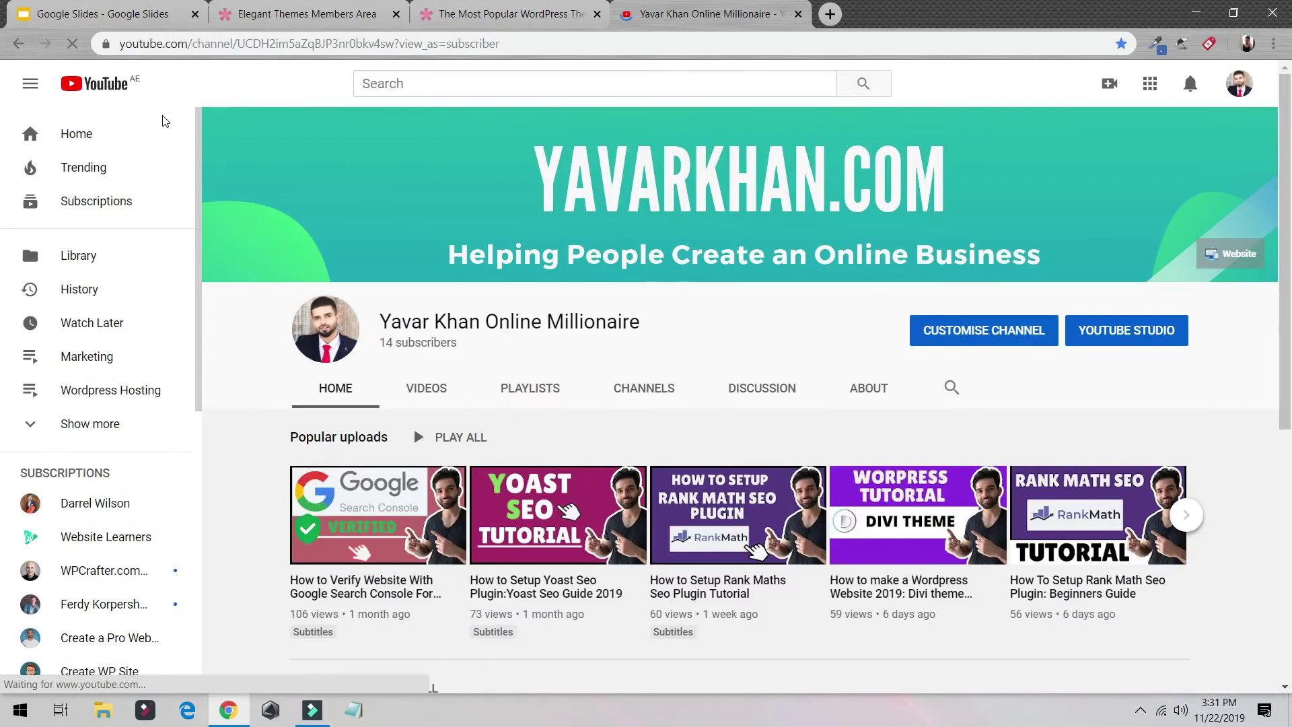
pyautogui.scroll(-3, 754, 323)
pyautogui.scroll(3, 747, 323)
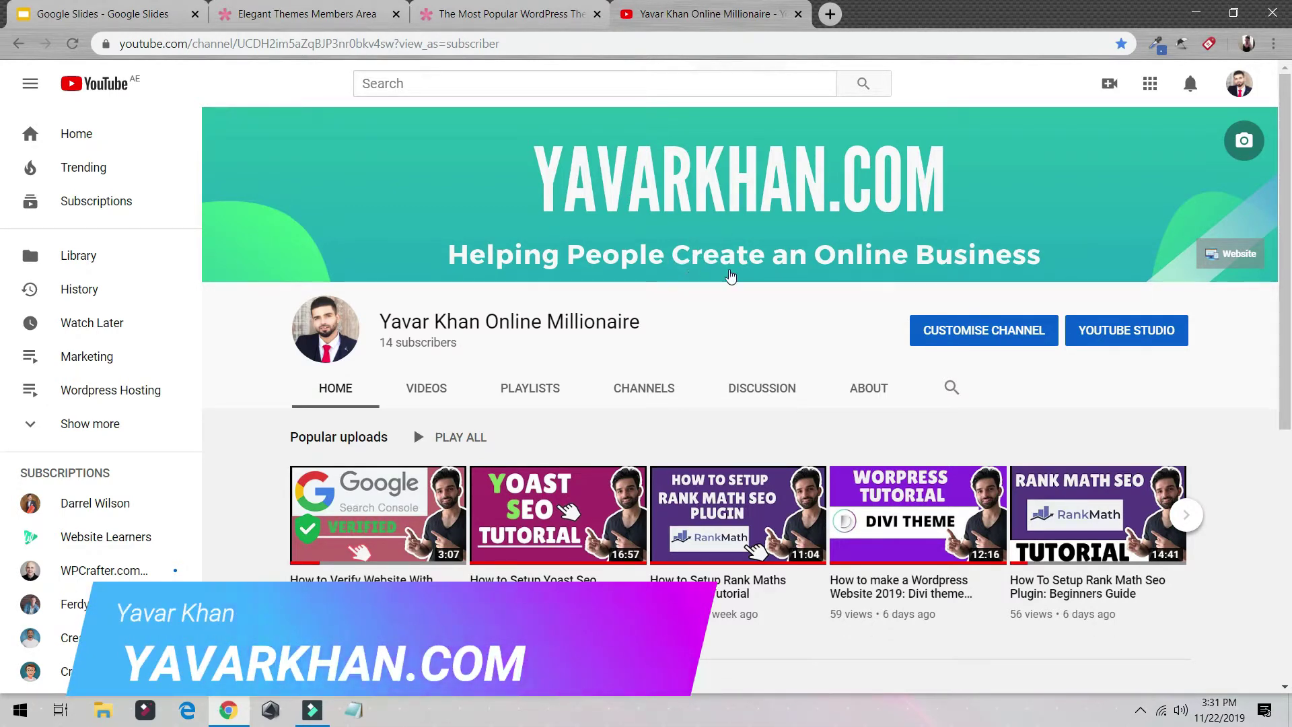
# Open the bluehost.com home page in a new browser tab.
pyautogui.click(830, 13)
pyautogui.write('bl')
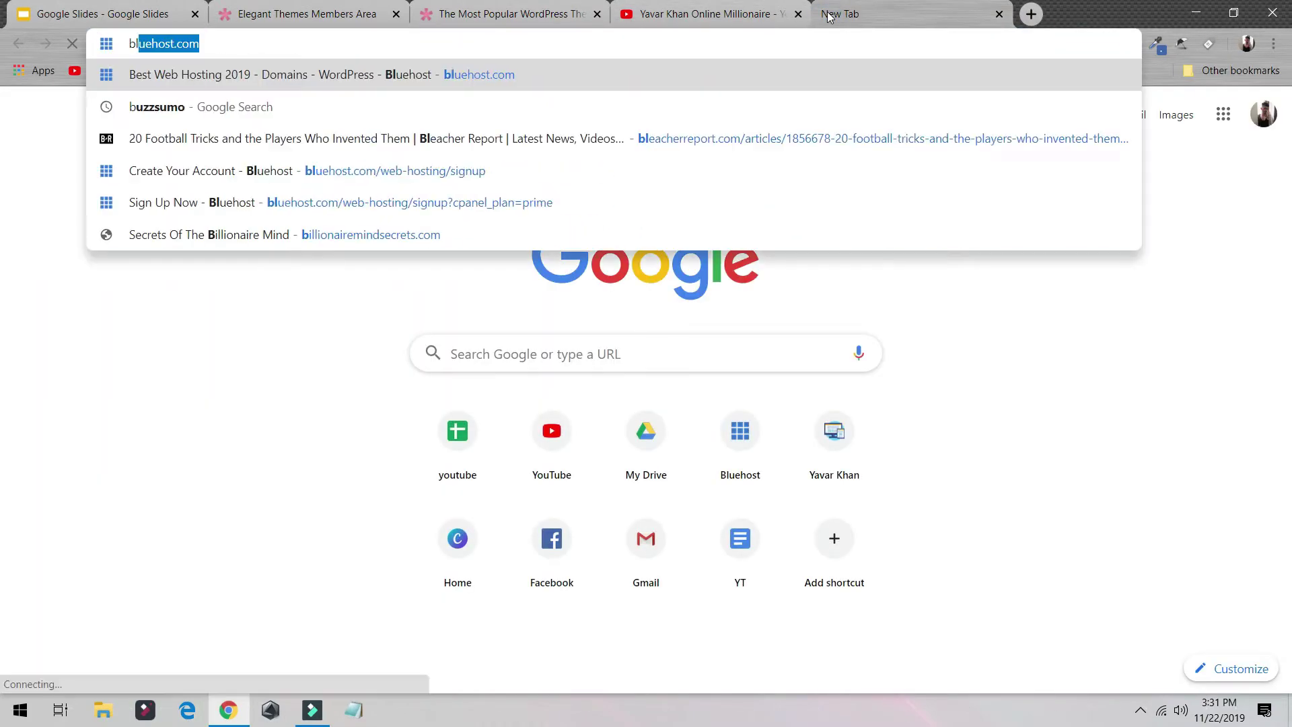
pyautogui.write('ue')
pyautogui.press('Return')
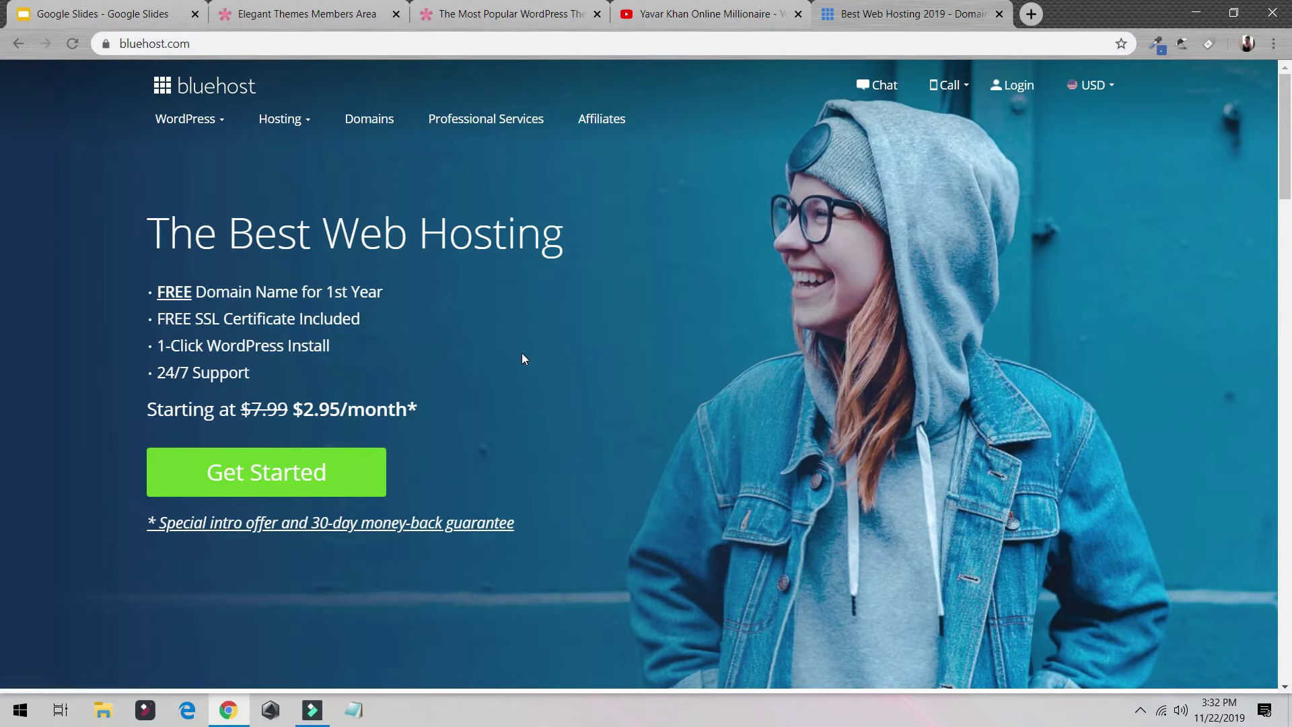
# Get started with web hosting and select the Choice Plus plan.
pyautogui.moveTo(115, 196); pyautogui.dragTo(764, 254)
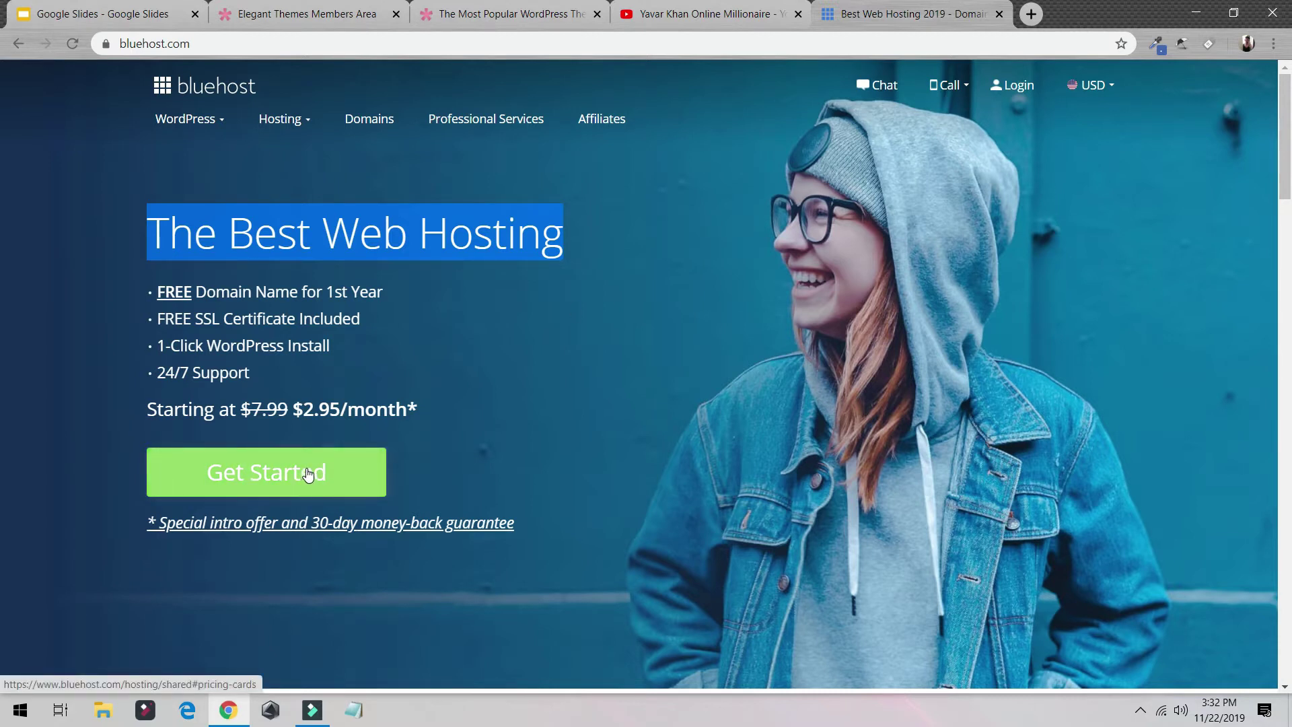
pyautogui.click(266, 471)
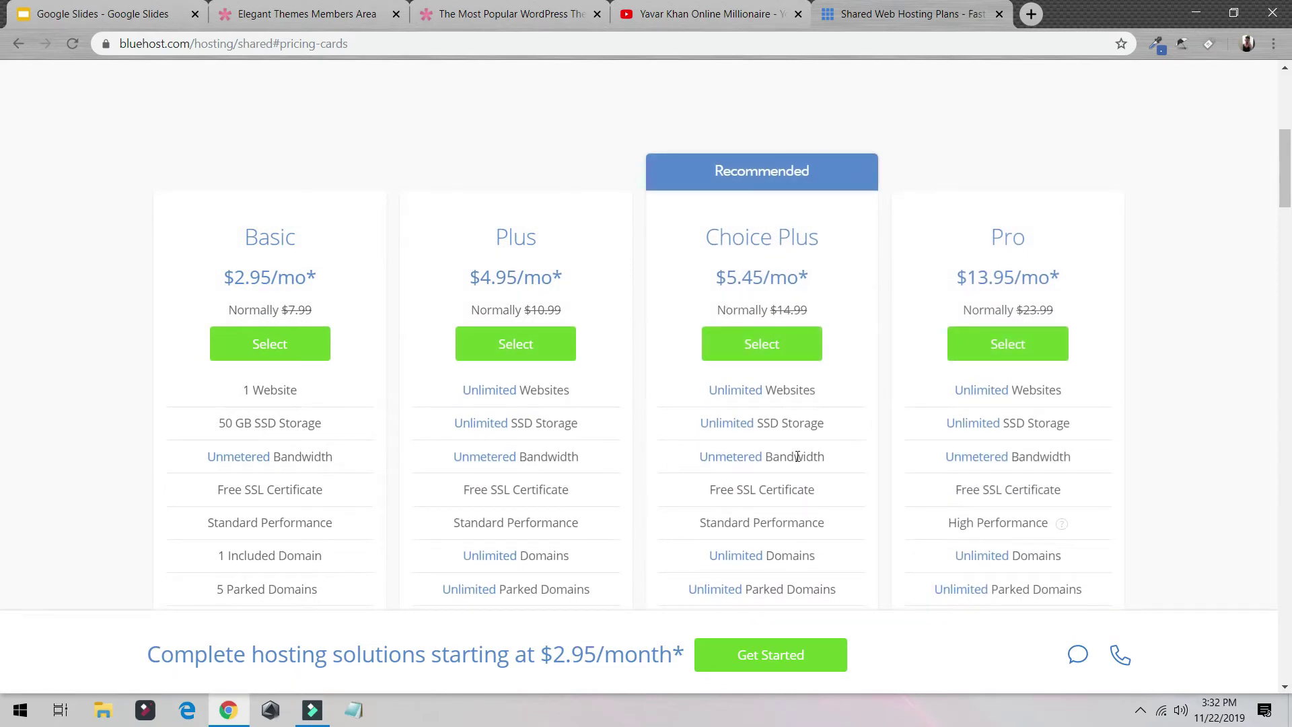
pyautogui.click(772, 353)
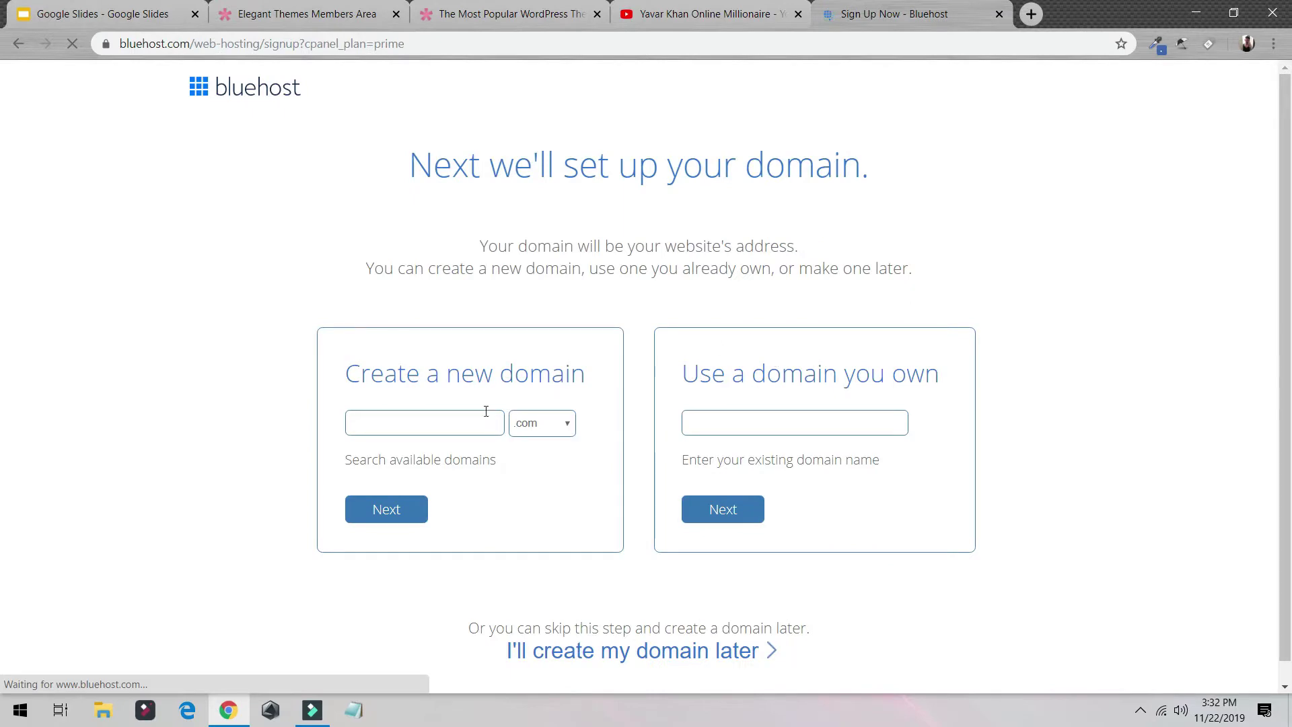
# Skip the domain setup by choosing to create the domain later, leaving both domain fields empty.
pyautogui.click(448, 420)
pyautogui.click(703, 424)
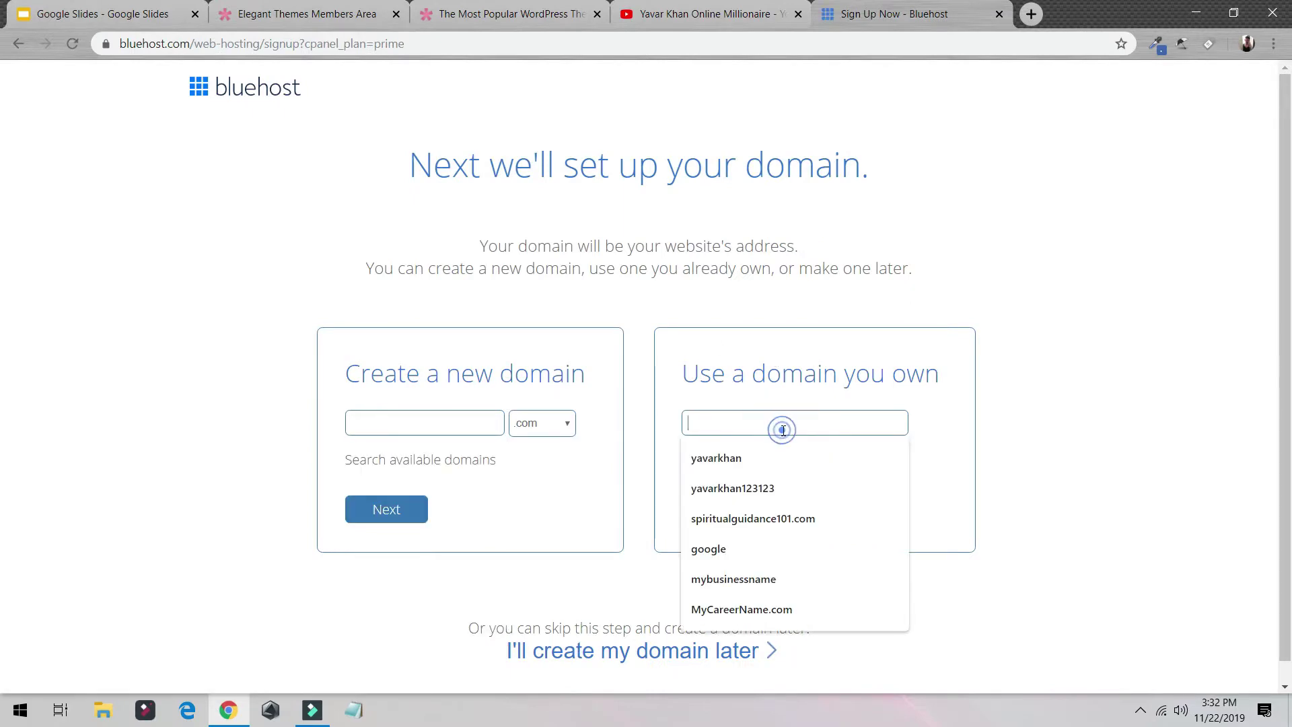
pyautogui.click(454, 423)
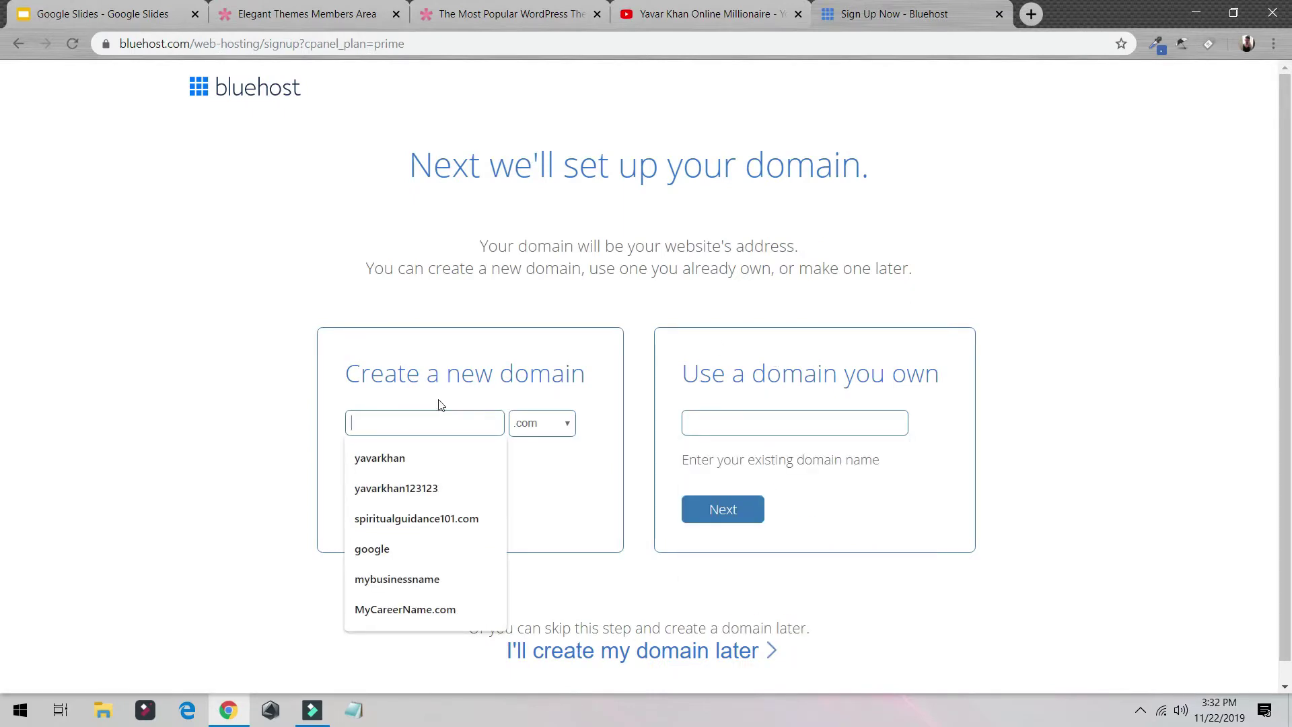
pyautogui.scroll(-1, 260, 397)
pyautogui.click(375, 398)
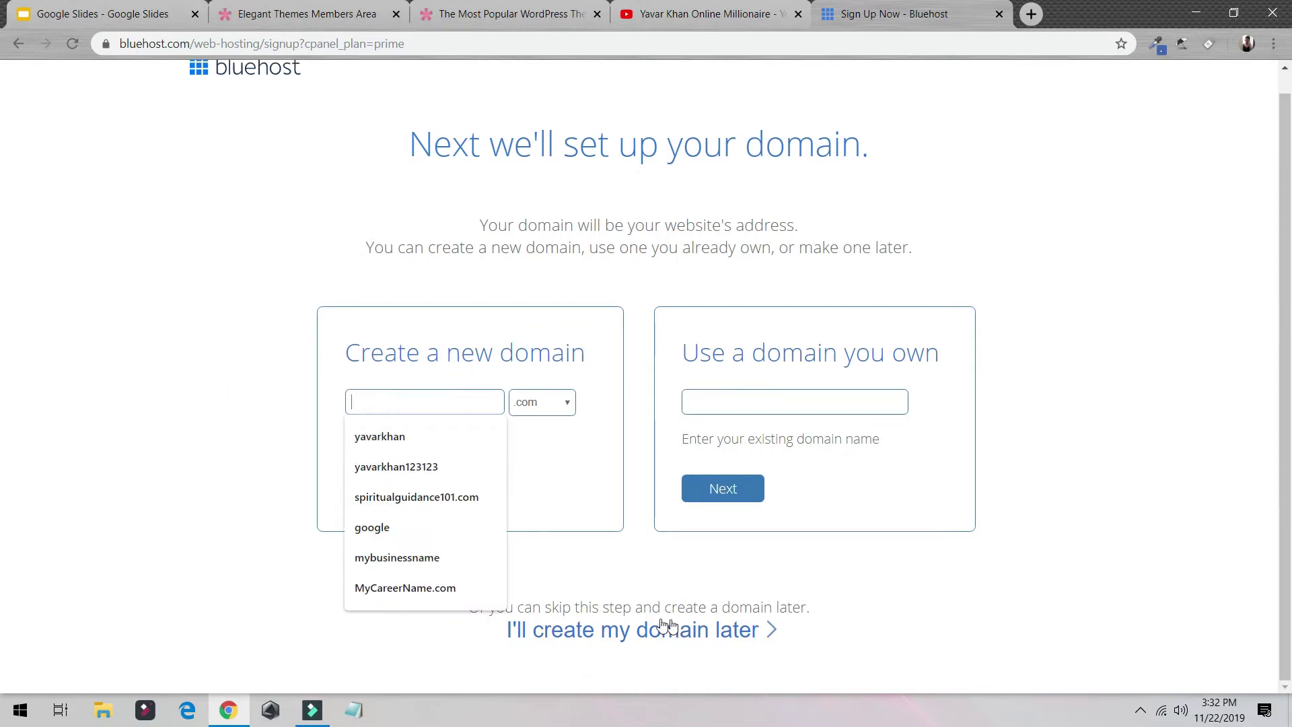
pyautogui.click(646, 639)
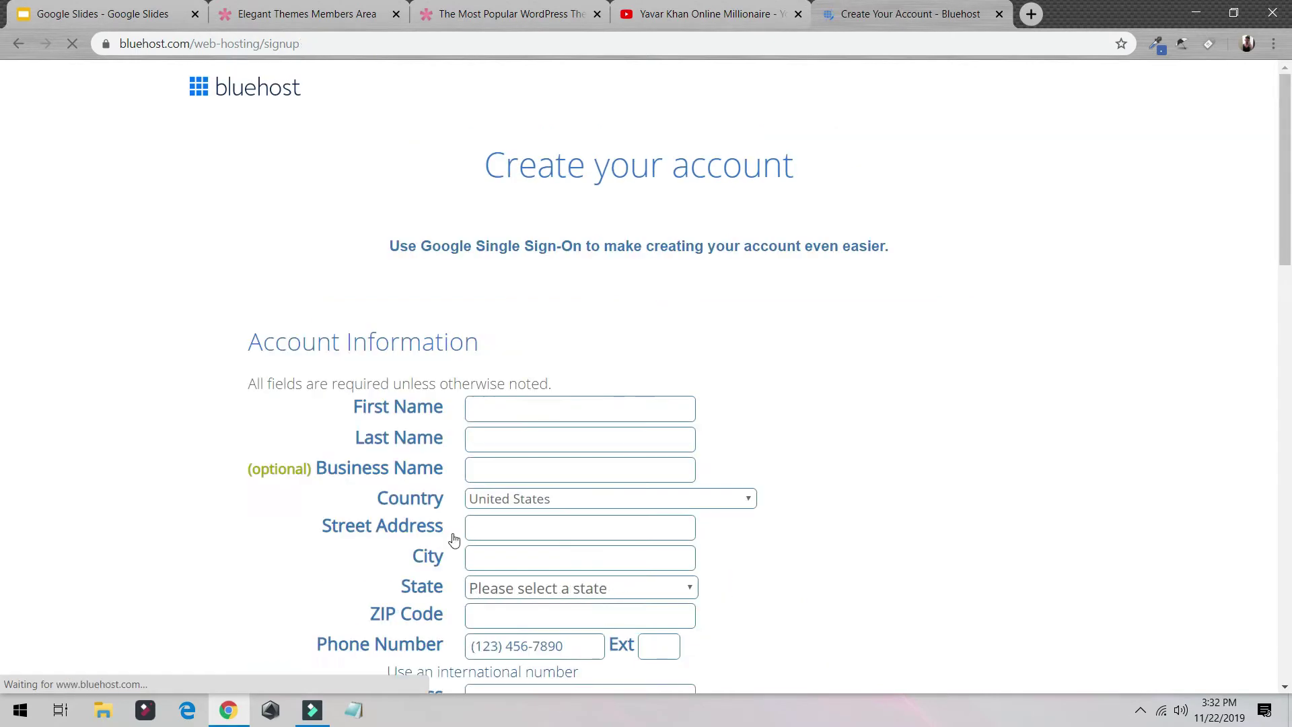
# Look through the account information, package extras and payment sections of the sign-up form.
pyautogui.scroll(-2, 524, 486)
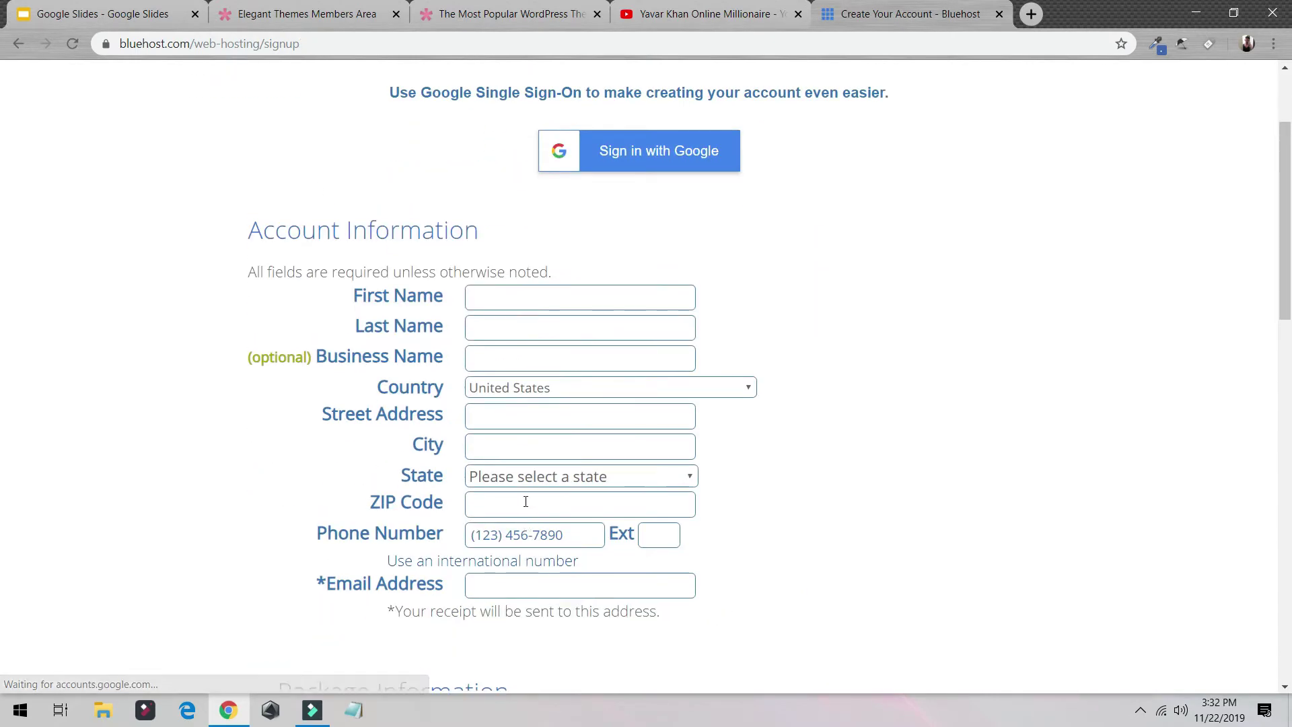
pyautogui.scroll(2, 525, 498)
pyautogui.scroll(-12, 658, 316)
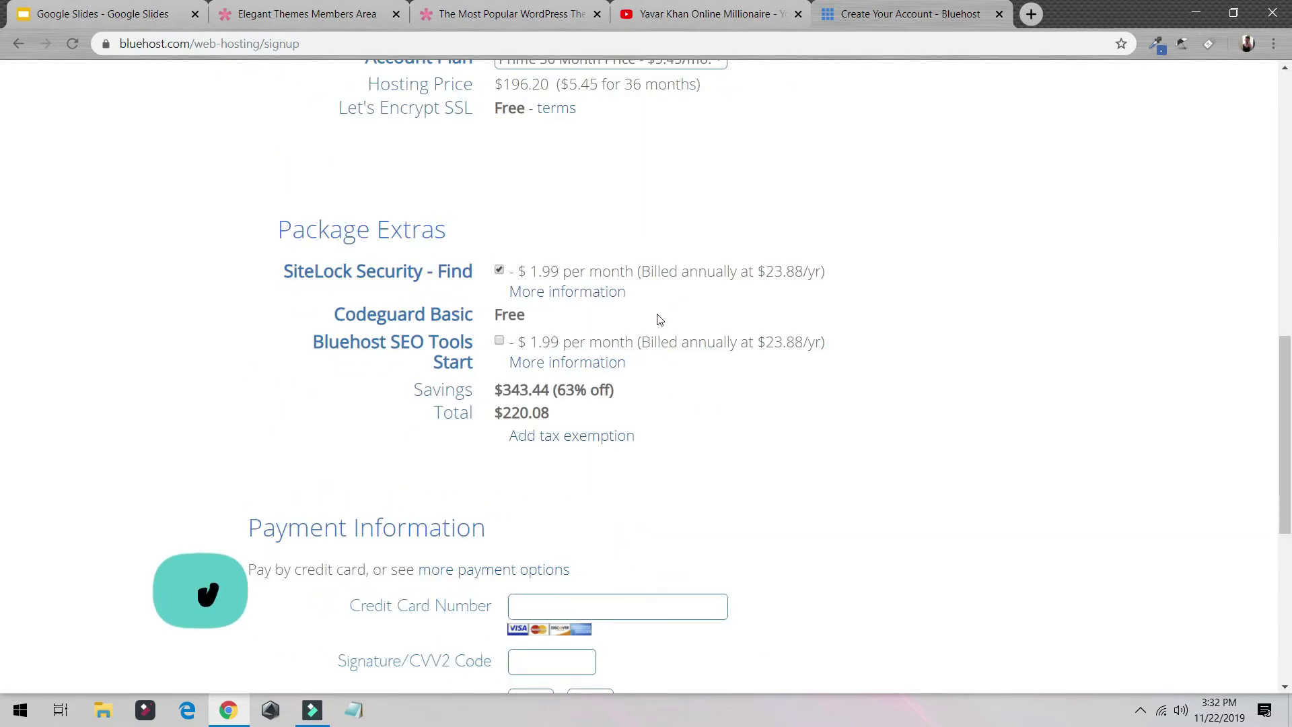
pyautogui.scroll(-5, 484, 296)
pyautogui.scroll(5, 541, 290)
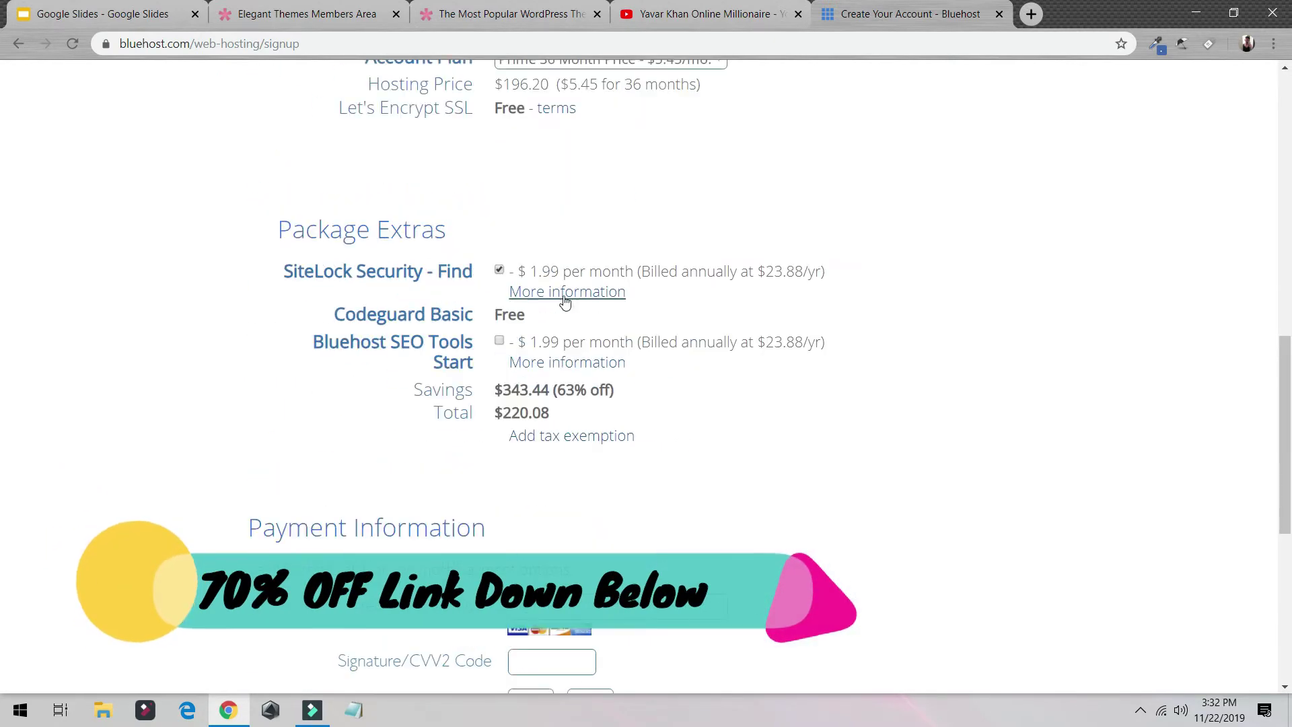
# Set the account plan to Prime 12 Month Price - $7.45/mo. and submit the sign-up form.
pyautogui.scroll(5, 568, 311)
pyautogui.click(573, 397)
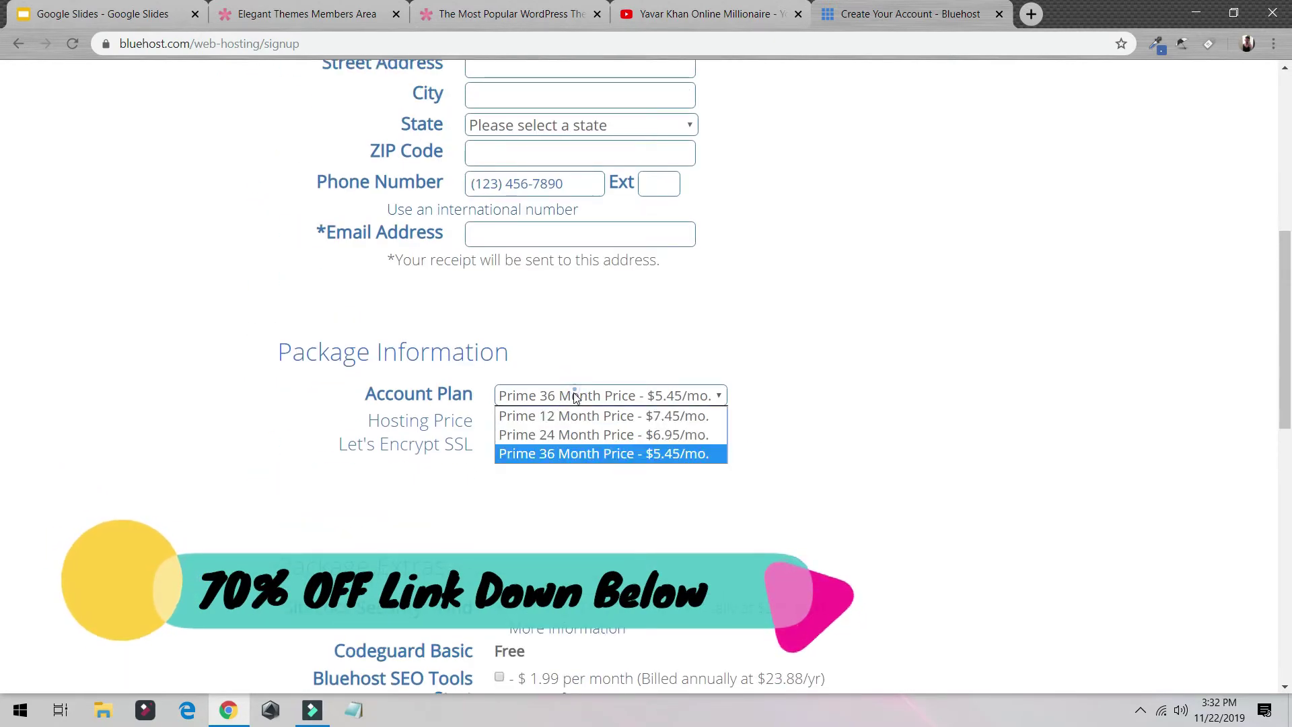
pyautogui.click(568, 416)
pyautogui.scroll(-2, 569, 431)
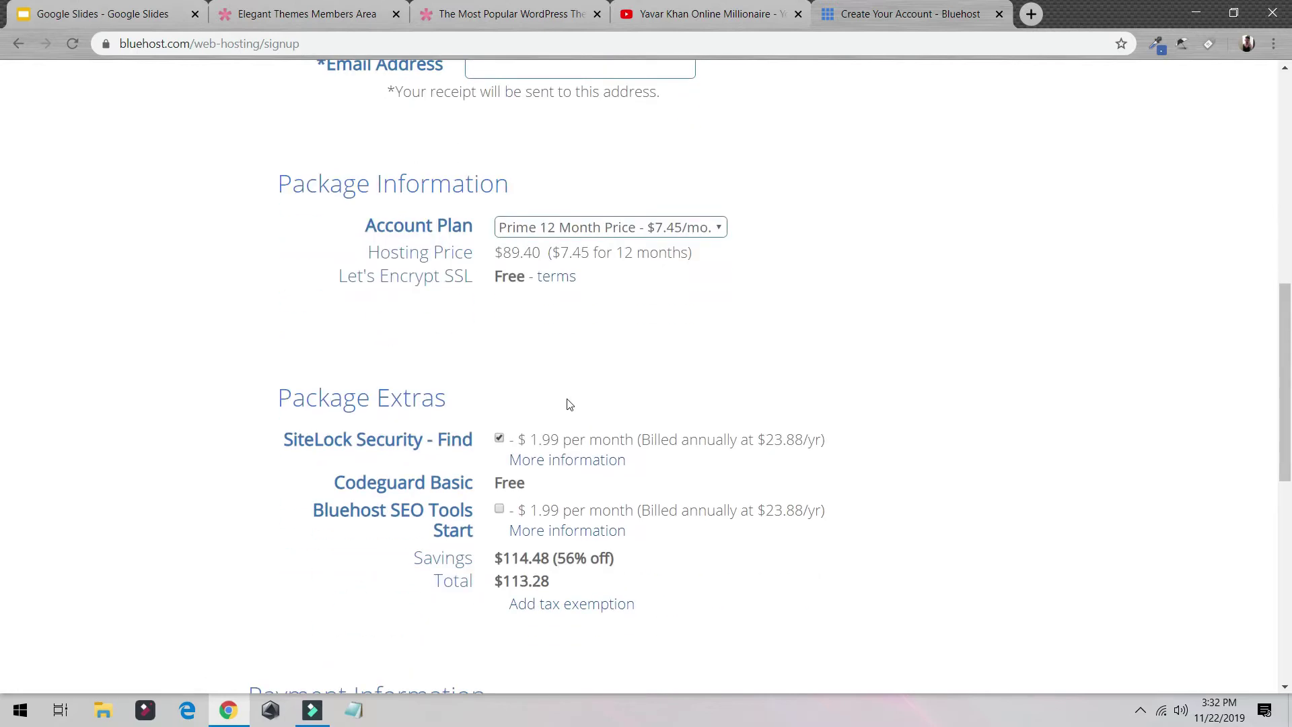
pyautogui.scroll(-5, 569, 404)
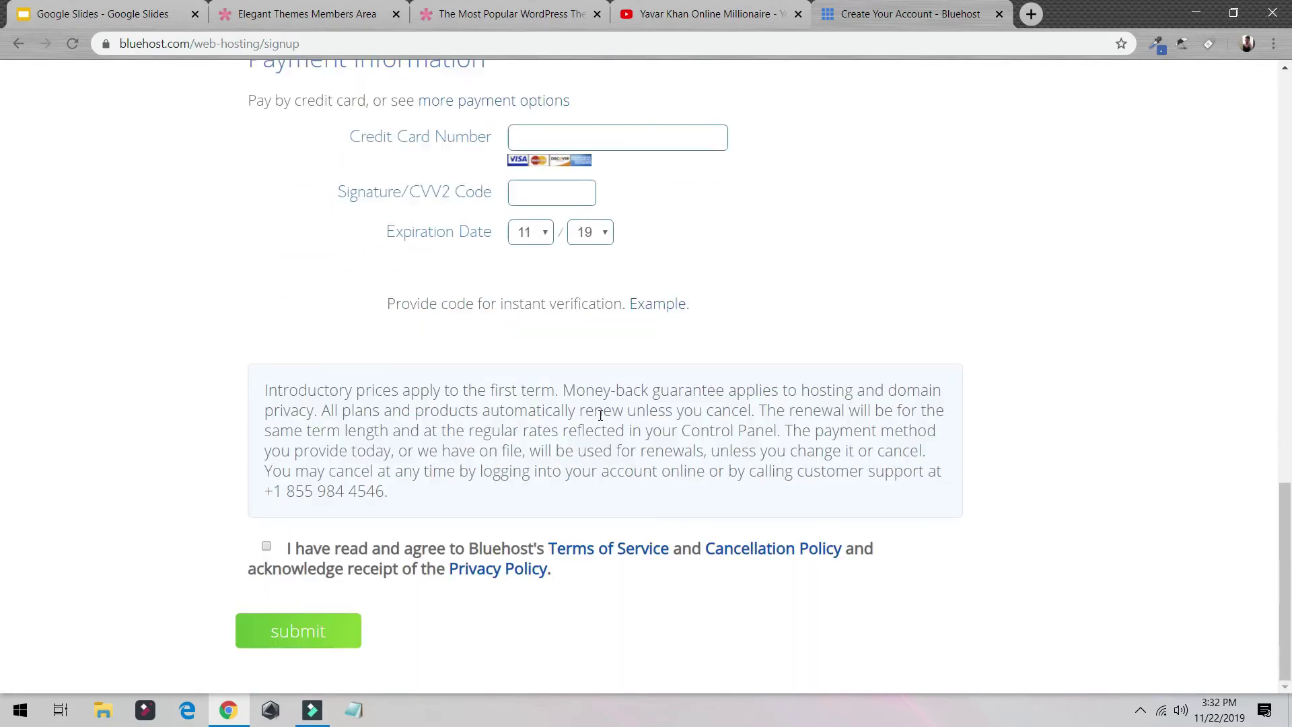
pyautogui.click(330, 630)
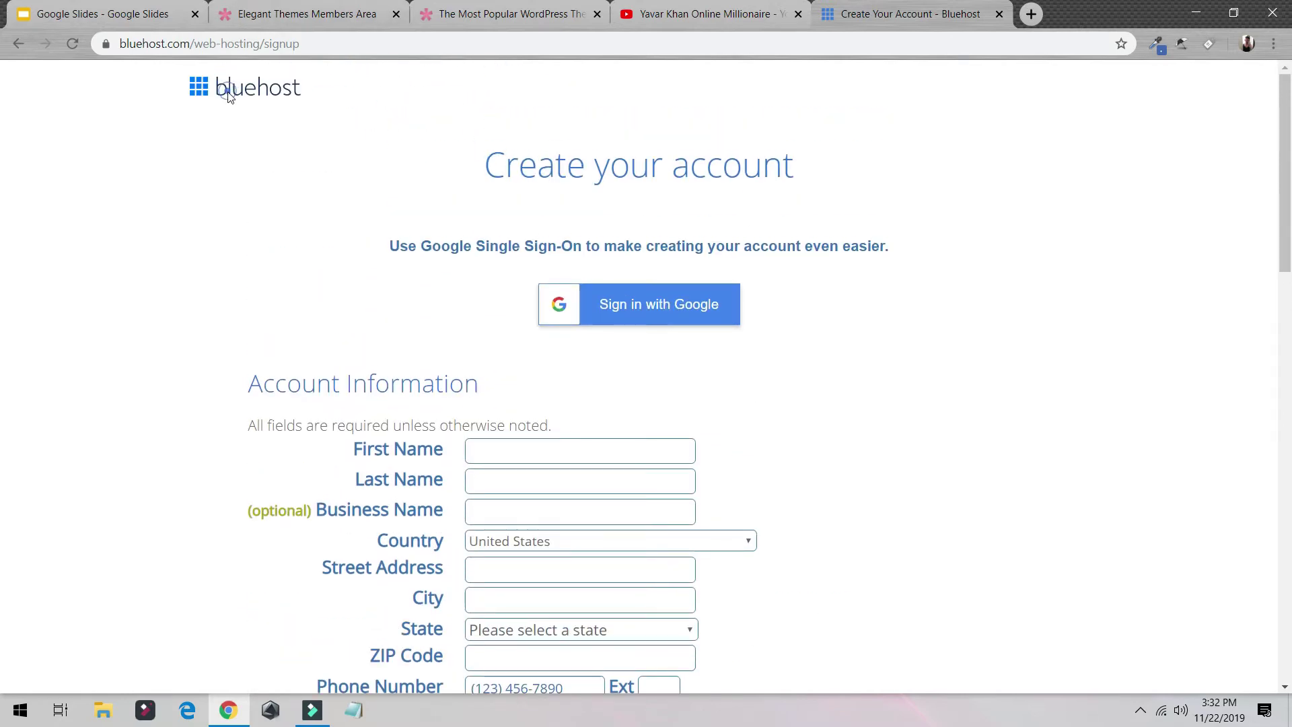
# Return to the bluehost.com home page and log in to the hosting account's portal.
pyautogui.click(218, 42)
pyautogui.write('bl')
pyautogui.press('Return')
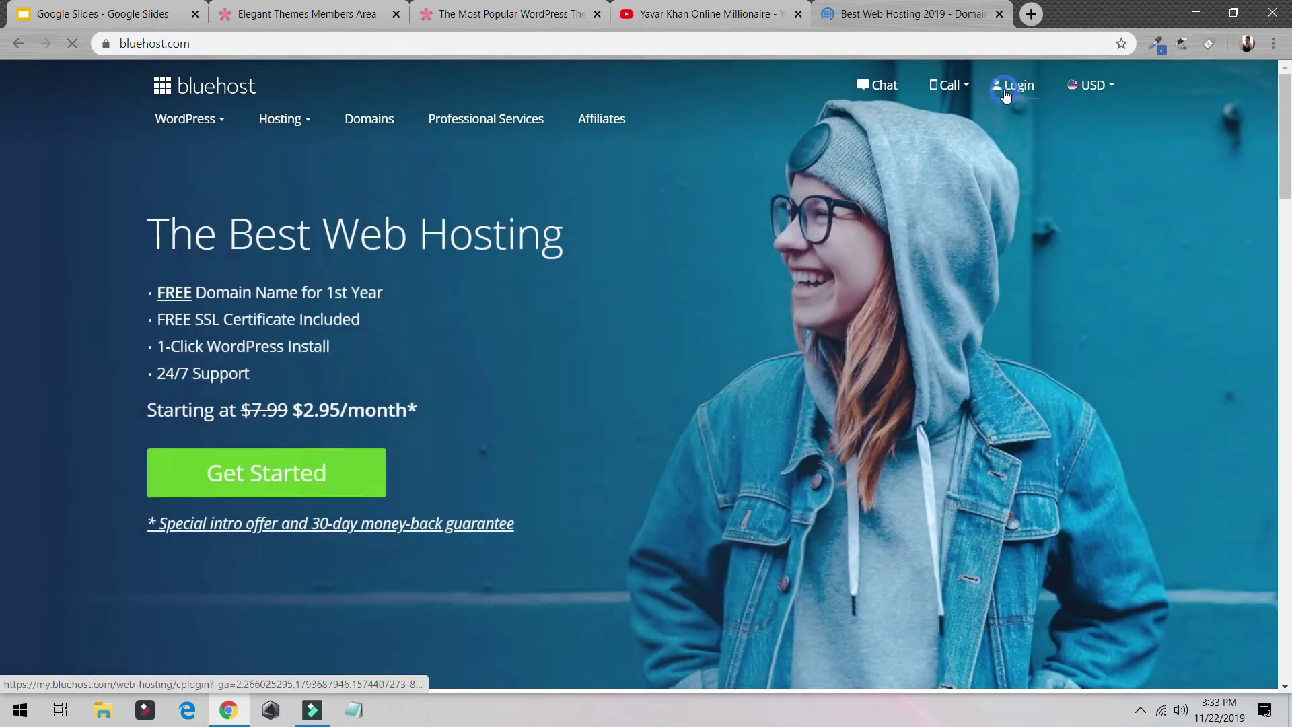
pyautogui.click(1006, 93)
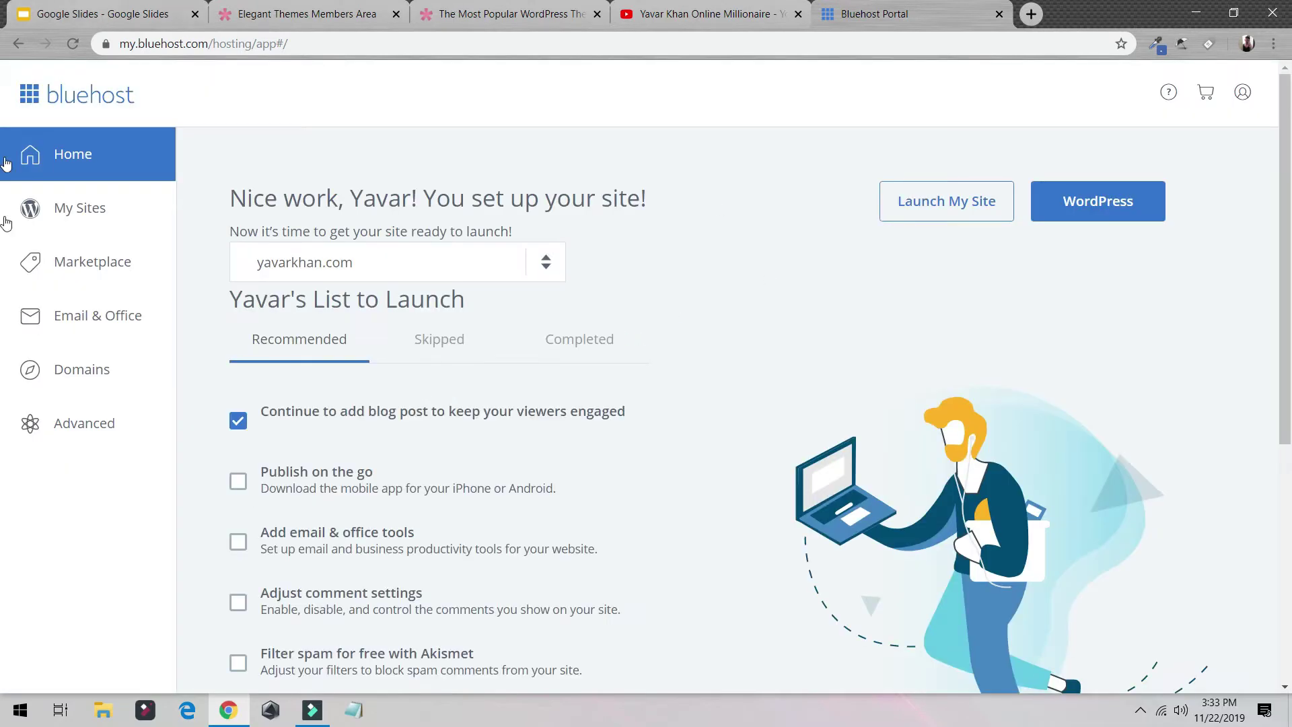
# Go to the list of hosted sites and start creating a new WordPress site.
pyautogui.click(84, 235)
pyautogui.scroll(-5, 713, 320)
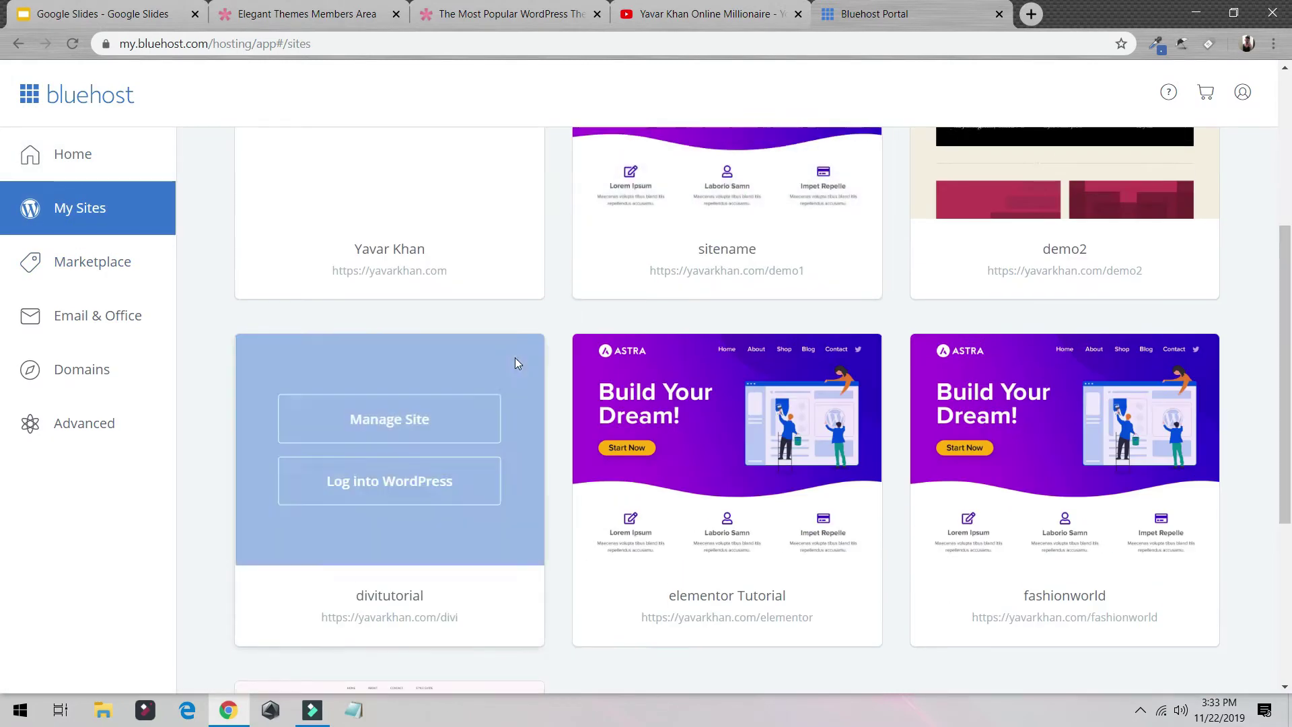
pyautogui.scroll(5, 1165, 201)
pyautogui.click(1157, 183)
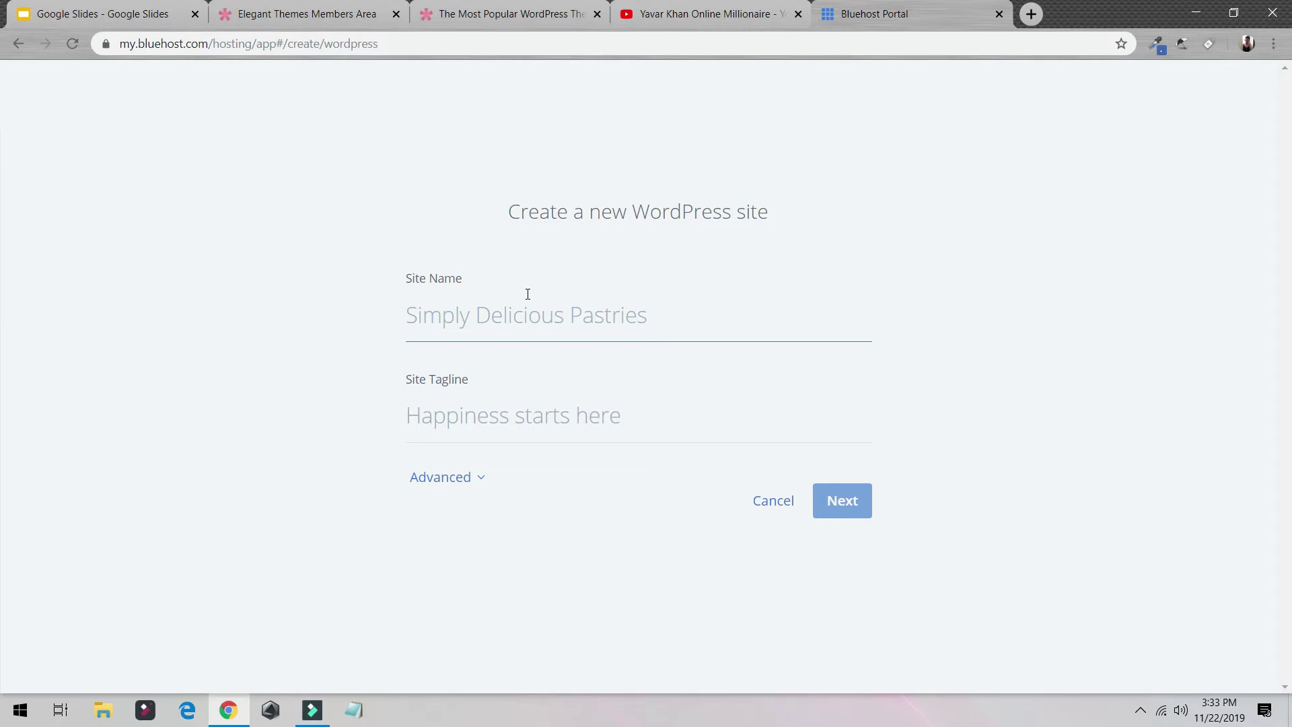
# Name the site "sitename" with tagline "taglise" and install WordPress in the /eleganttheme directory without the extra plugins.
pyautogui.write('Sitename')
pyautogui.press('Tab')
pyautogui.write('ta')
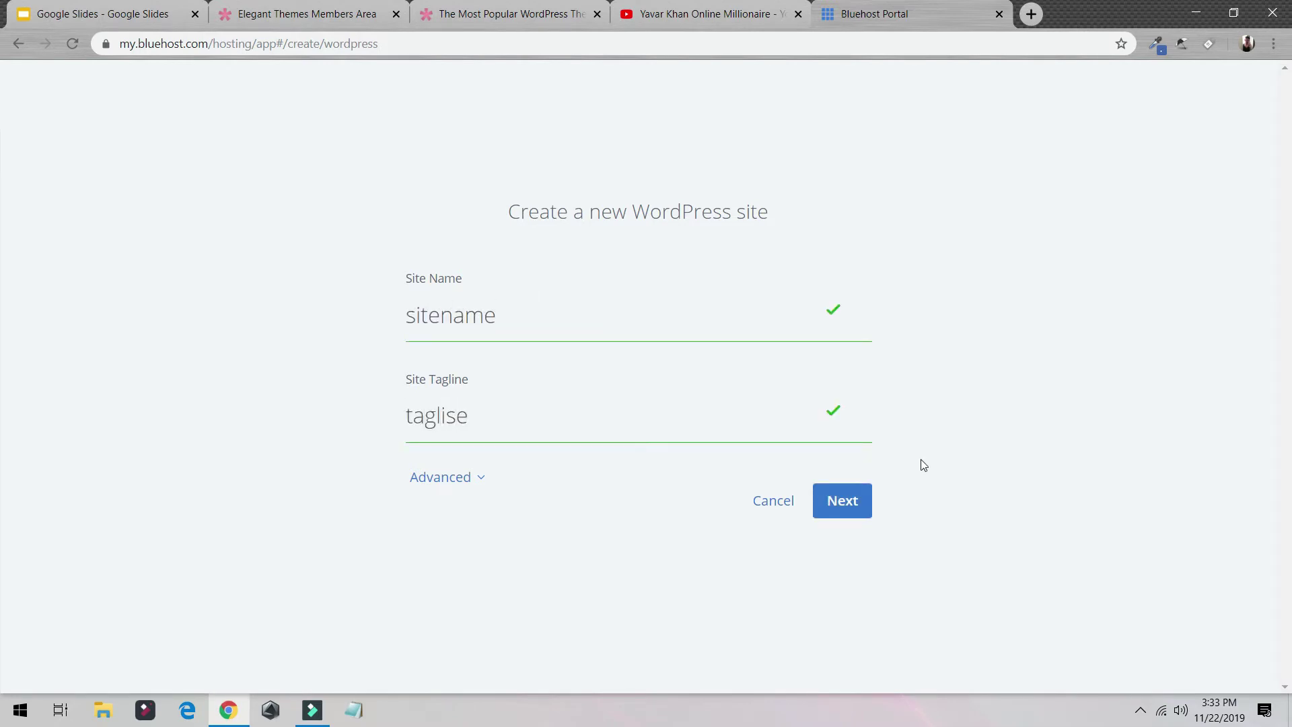
pyautogui.press('Return')
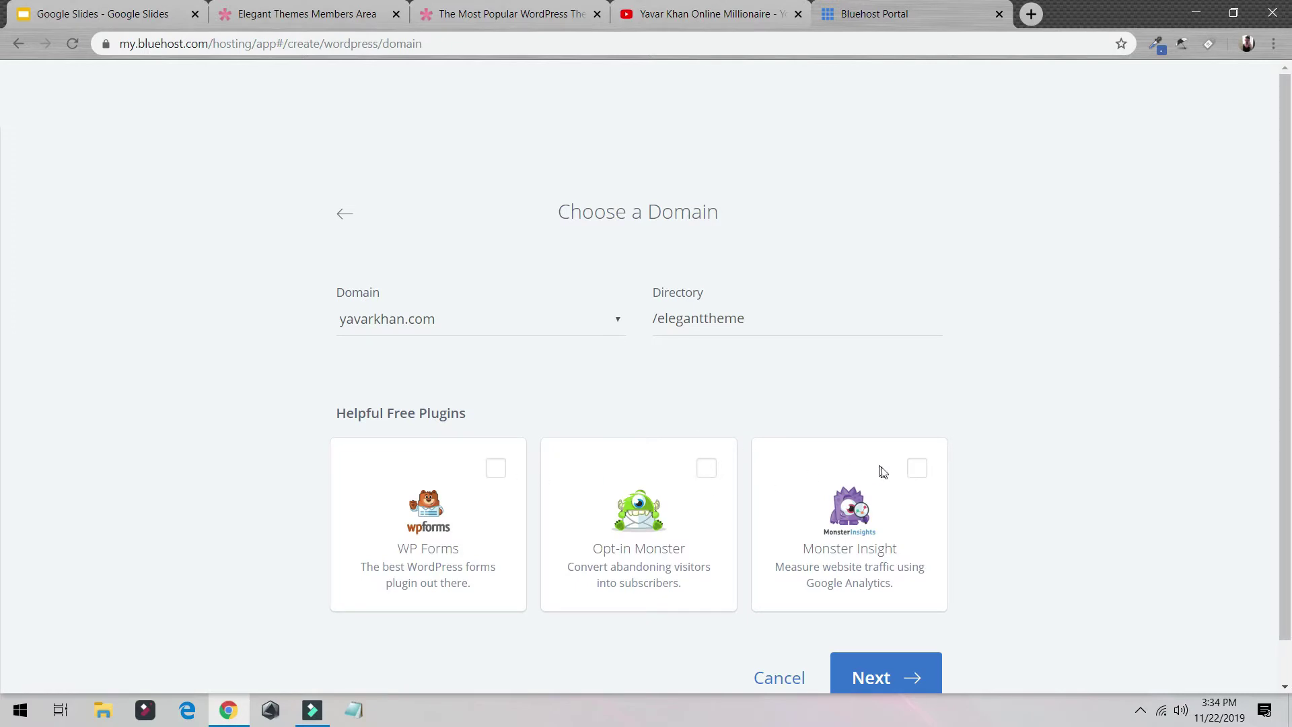
pyautogui.click(872, 685)
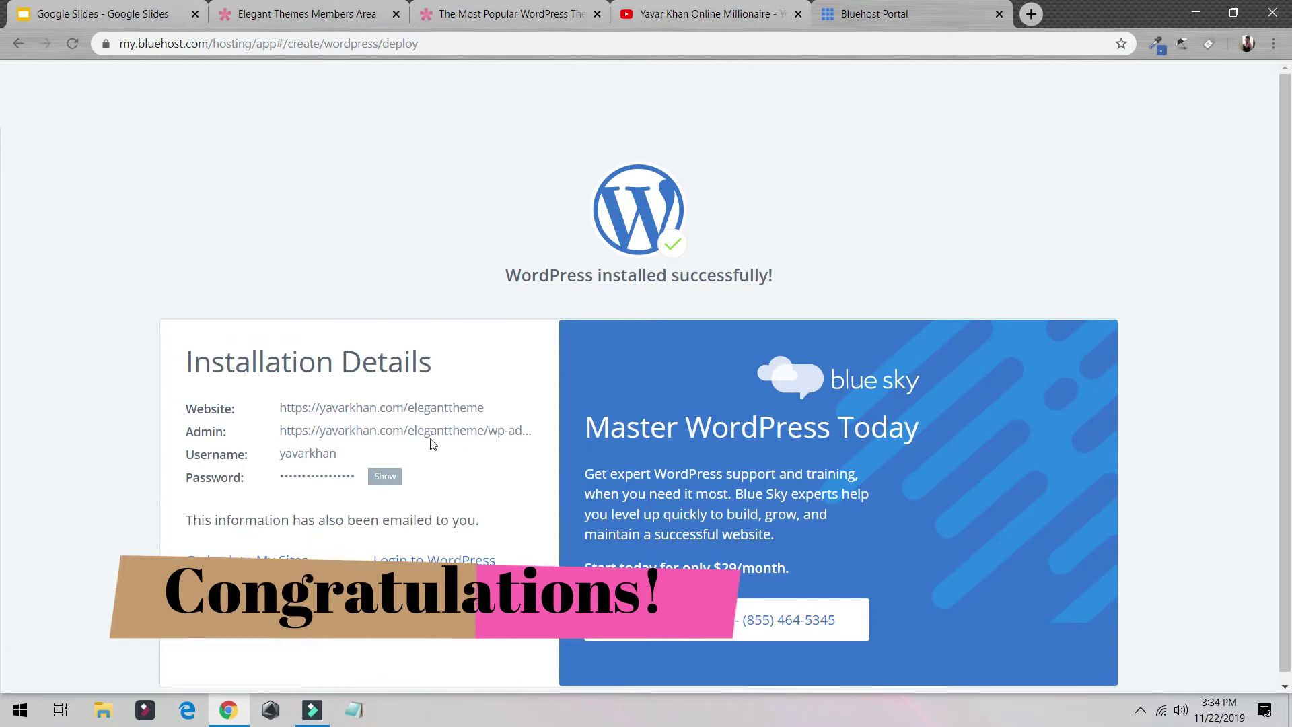
# Log in to the newly installed WordPress site and show its admin dashboard.
pyautogui.click(439, 558)
pyautogui.click(996, 13)
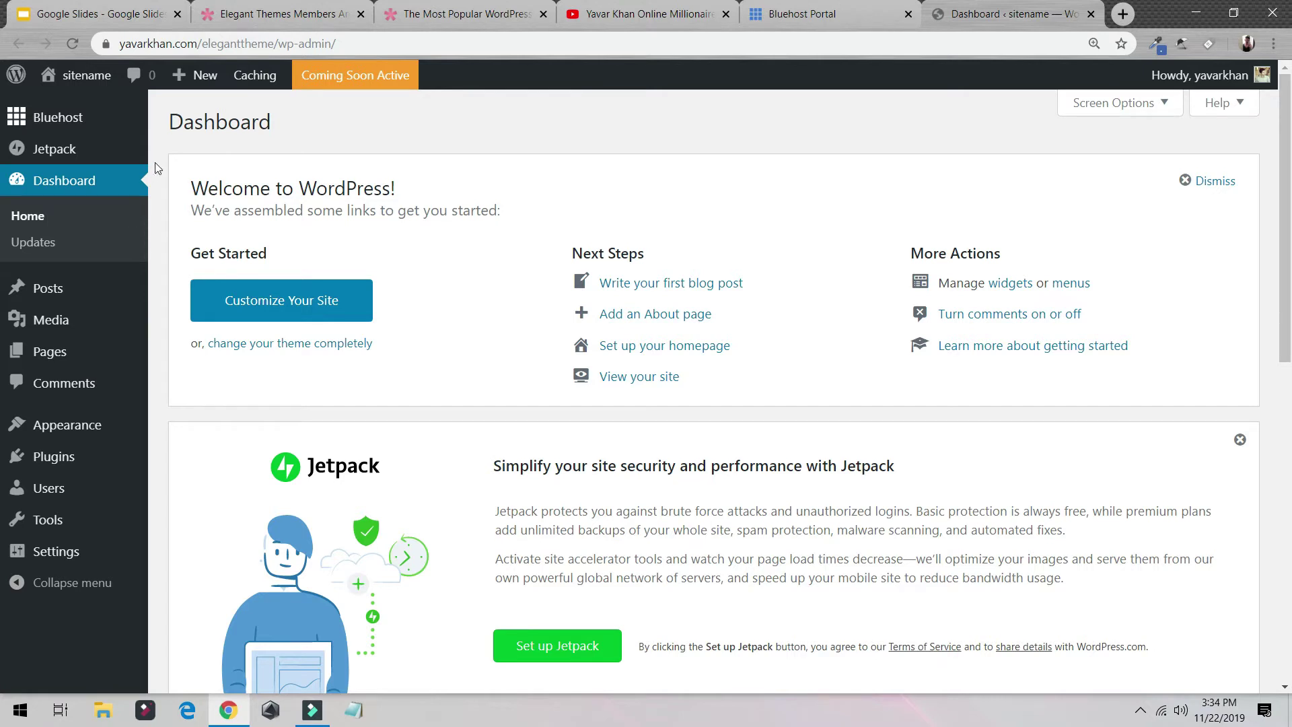
# Change the site's permalink structure to Post name and save the changes.
pyautogui.moveTo(41, 548)
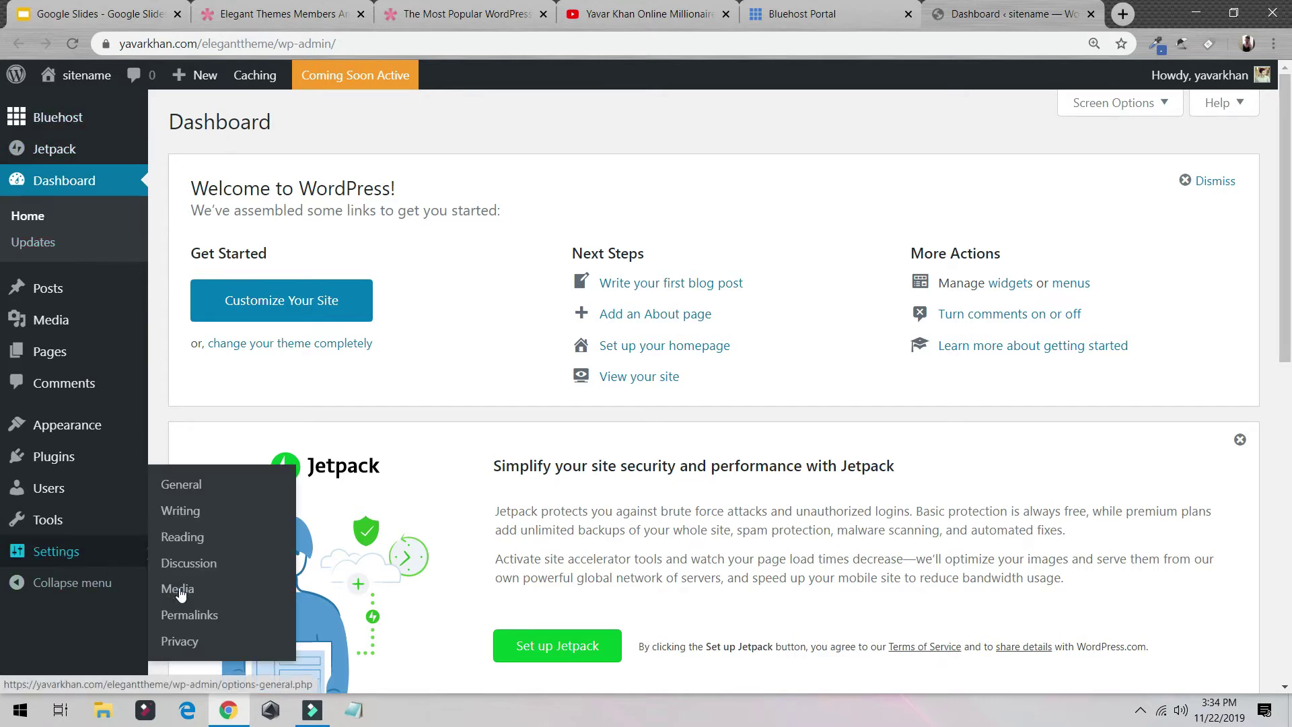
pyautogui.click(205, 615)
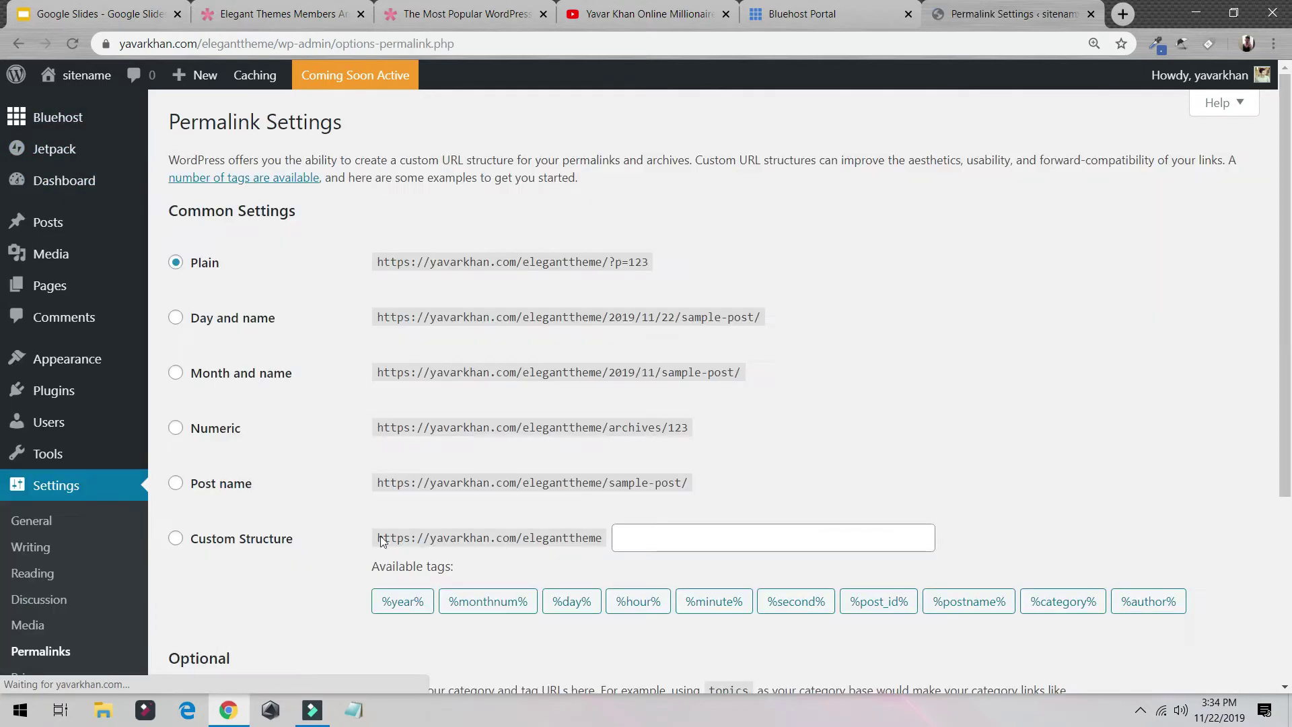
pyautogui.click(202, 483)
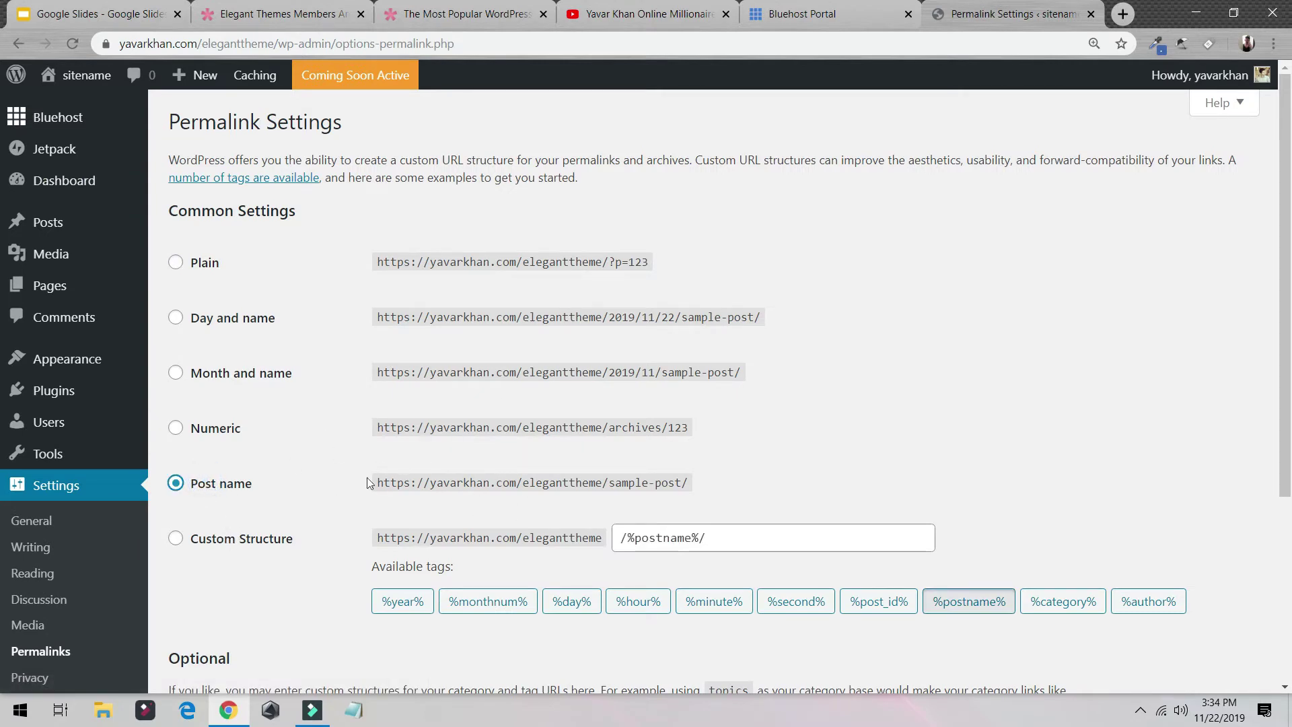
pyautogui.moveTo(369, 483); pyautogui.dragTo(701, 469)
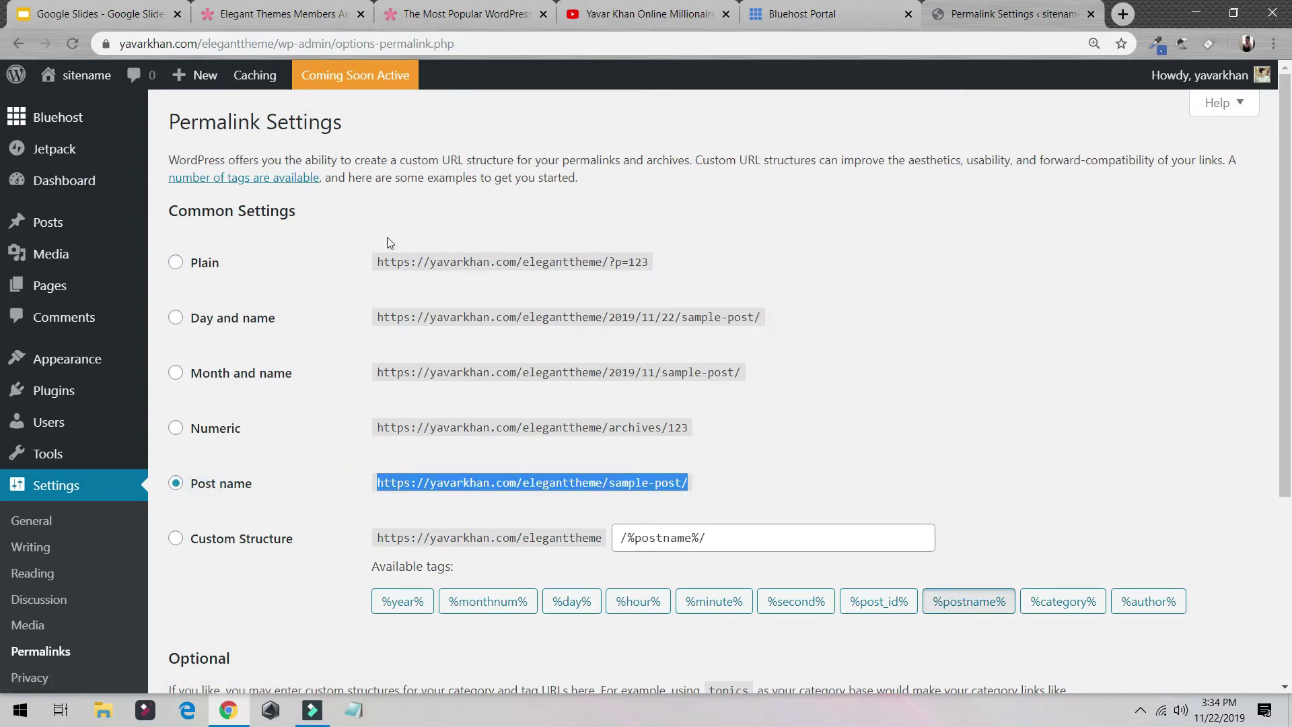
pyautogui.moveTo(605, 261); pyautogui.dragTo(650, 267)
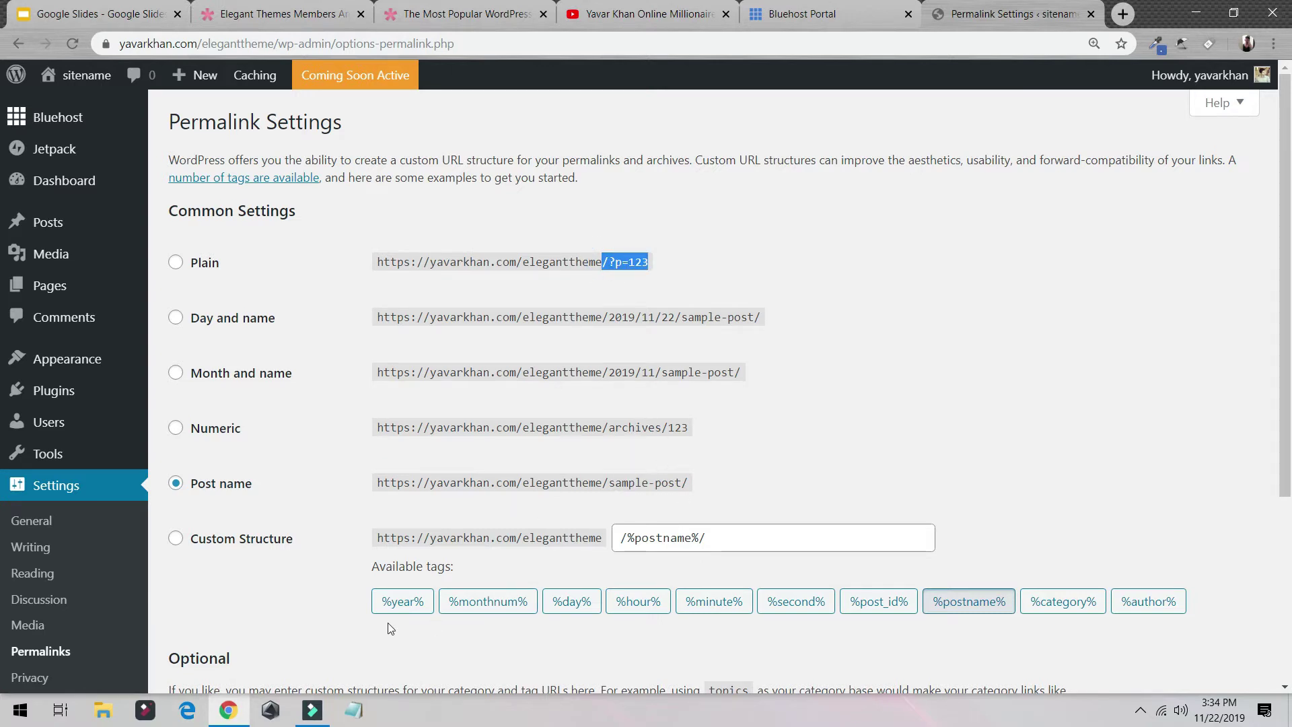
pyautogui.scroll(-4, 391, 629)
pyautogui.click(231, 600)
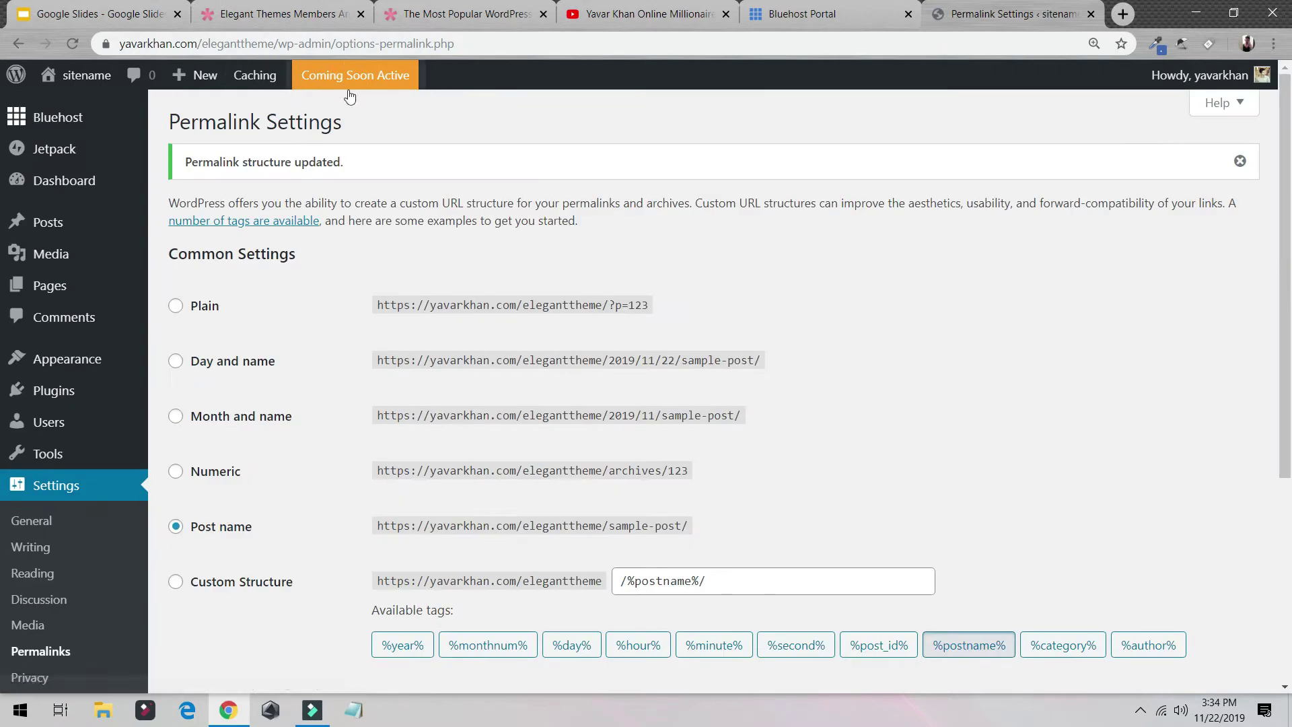
# Open the Coming Soon launch page, check the /eleganttheme site in an incognito window, and return to the admin.
pyautogui.click(367, 78)
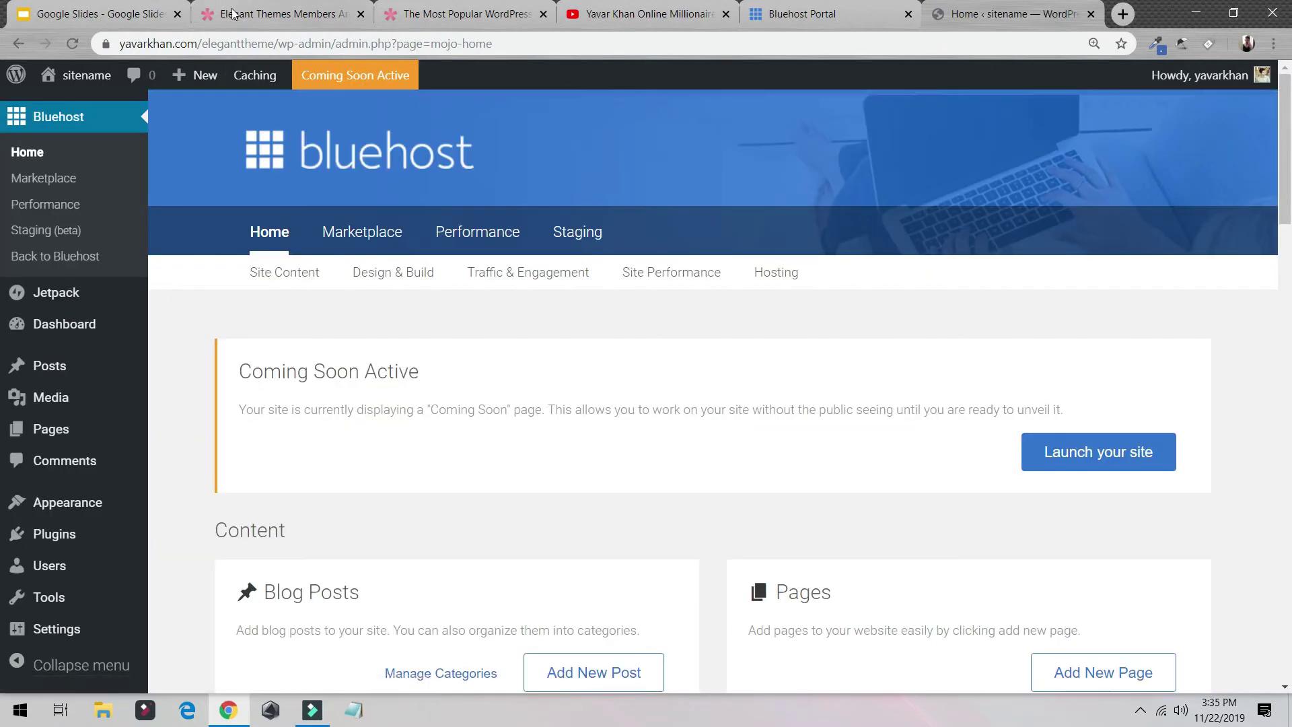
pyautogui.moveTo(274, 46); pyautogui.dragTo(24, 6)
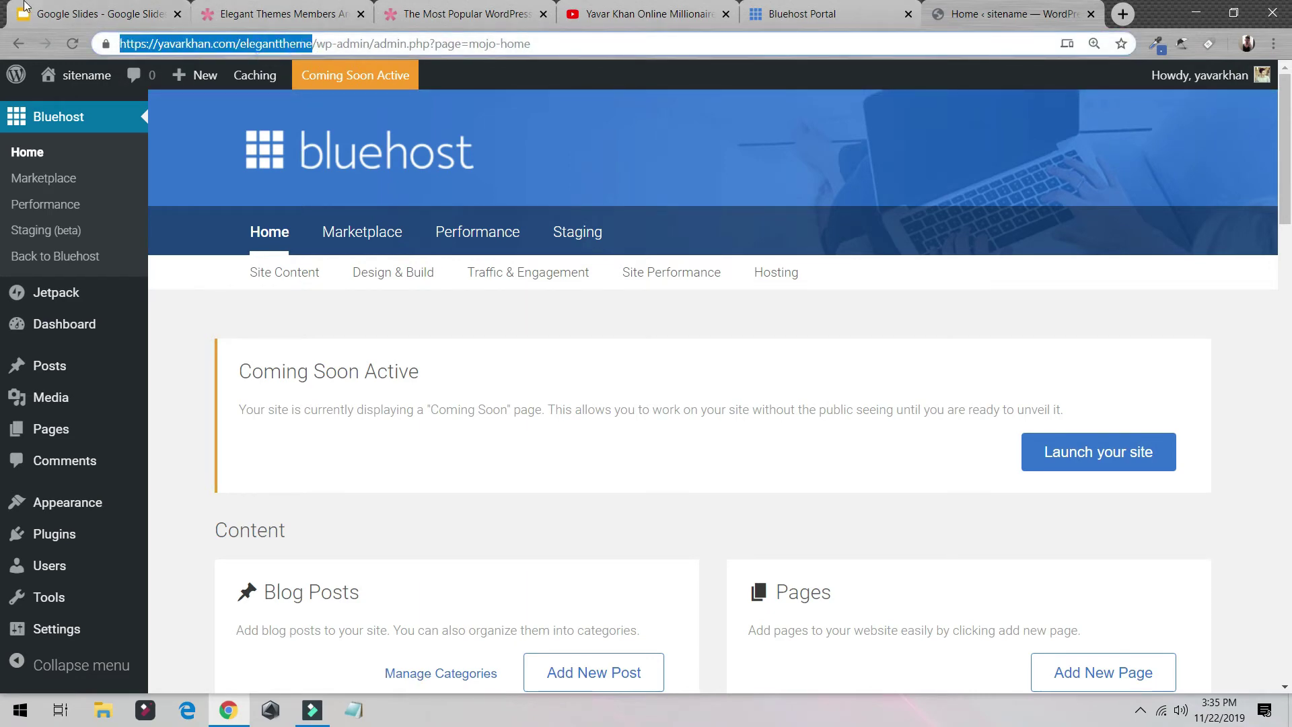
pyautogui.hotkey('ctrl', 'c')
pyautogui.hotkey('ctrl', 'shift', 'n')
pyautogui.hotkey('ctrl', 'v')
pyautogui.press('Return')
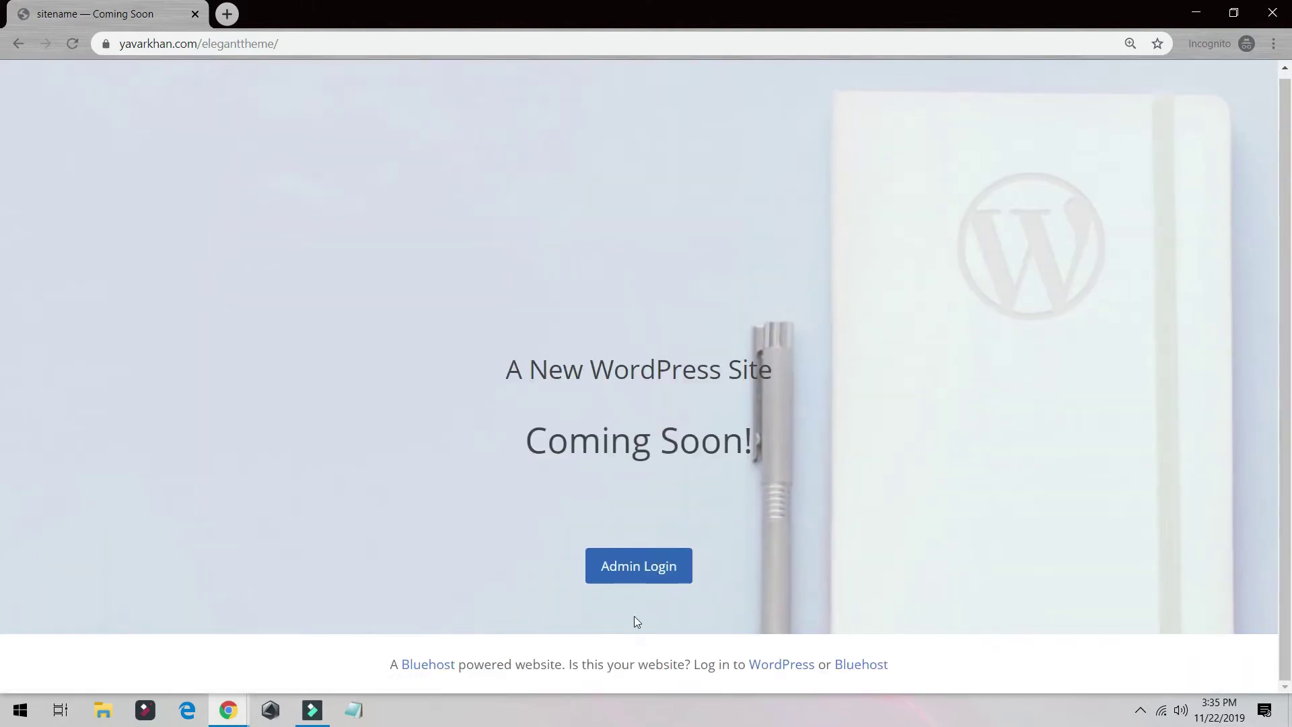
pyautogui.hotkey('alt', 'Tab')
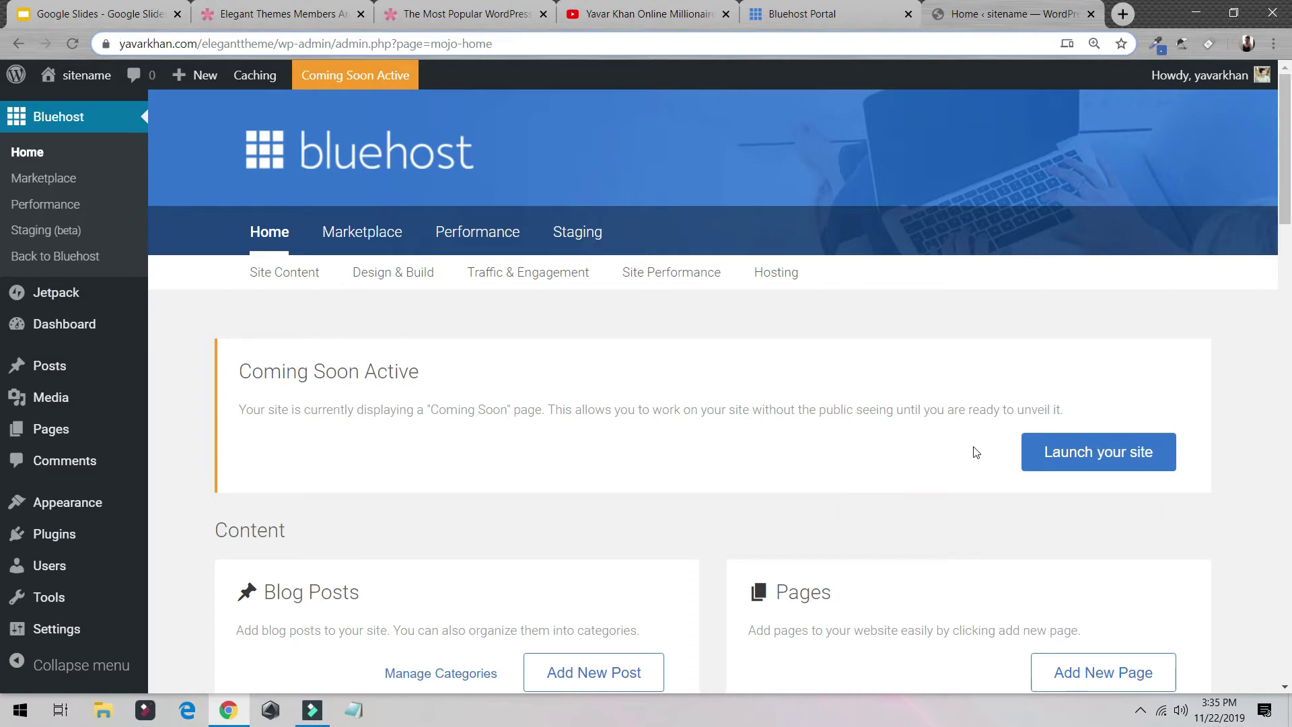
# Launch the site to take it out of Coming Soon mode and open the installed themes page.
pyautogui.moveTo(236, 366); pyautogui.dragTo(1093, 473)
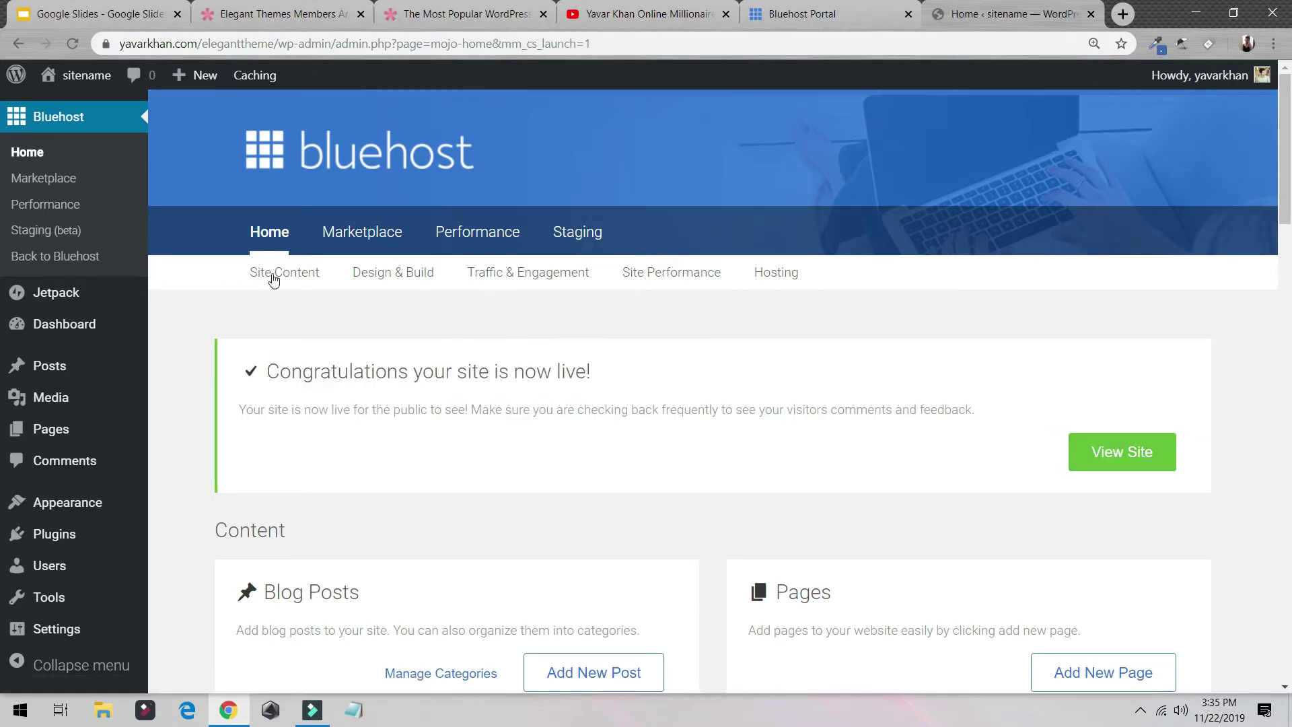
pyautogui.moveTo(123, 495)
pyautogui.click(167, 485)
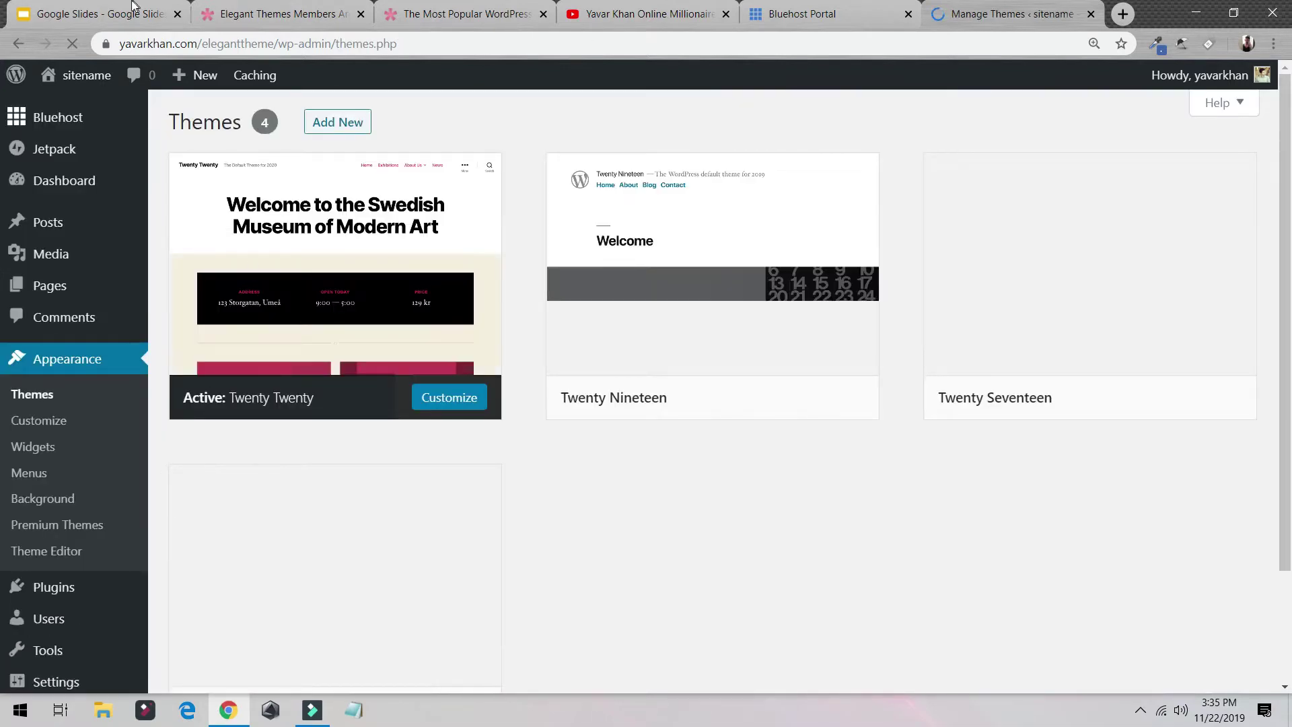
# Look over the Elegant Themes home page and its introduction to the Divi theme and page builder.
pyautogui.click(293, 13)
pyautogui.click(440, 12)
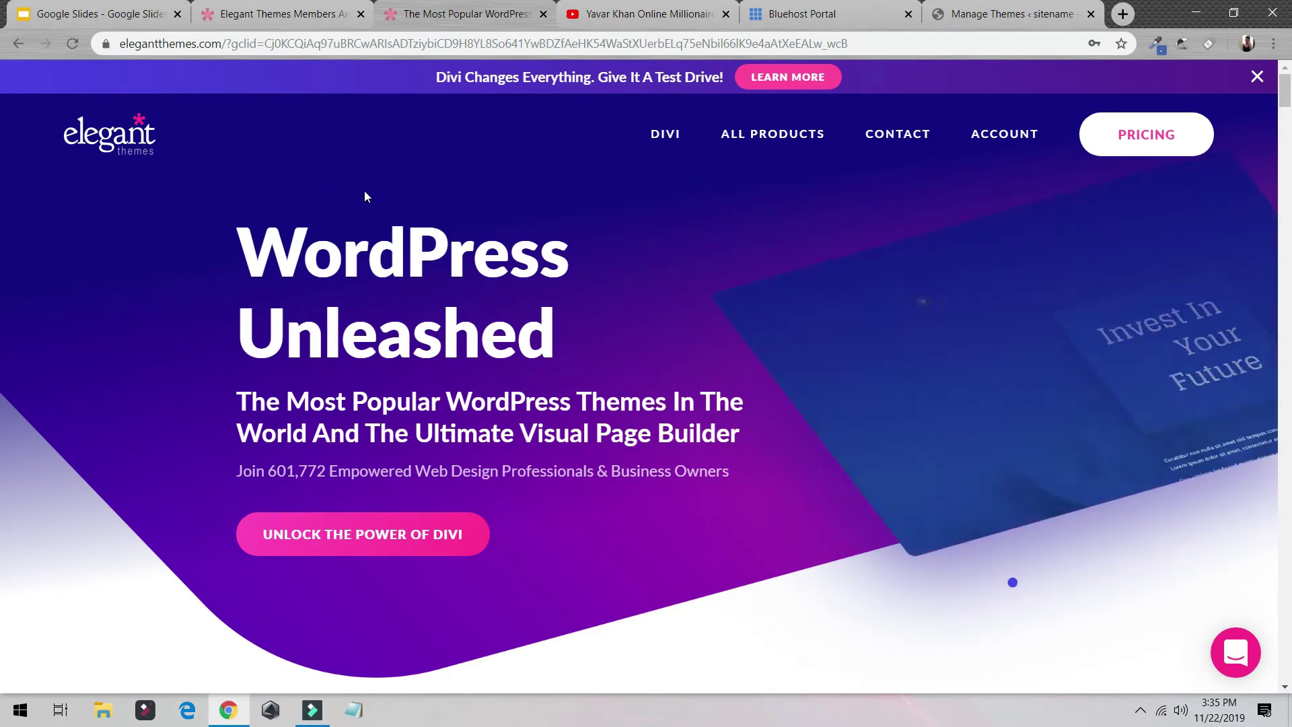
pyautogui.scroll(-13, 344, 375)
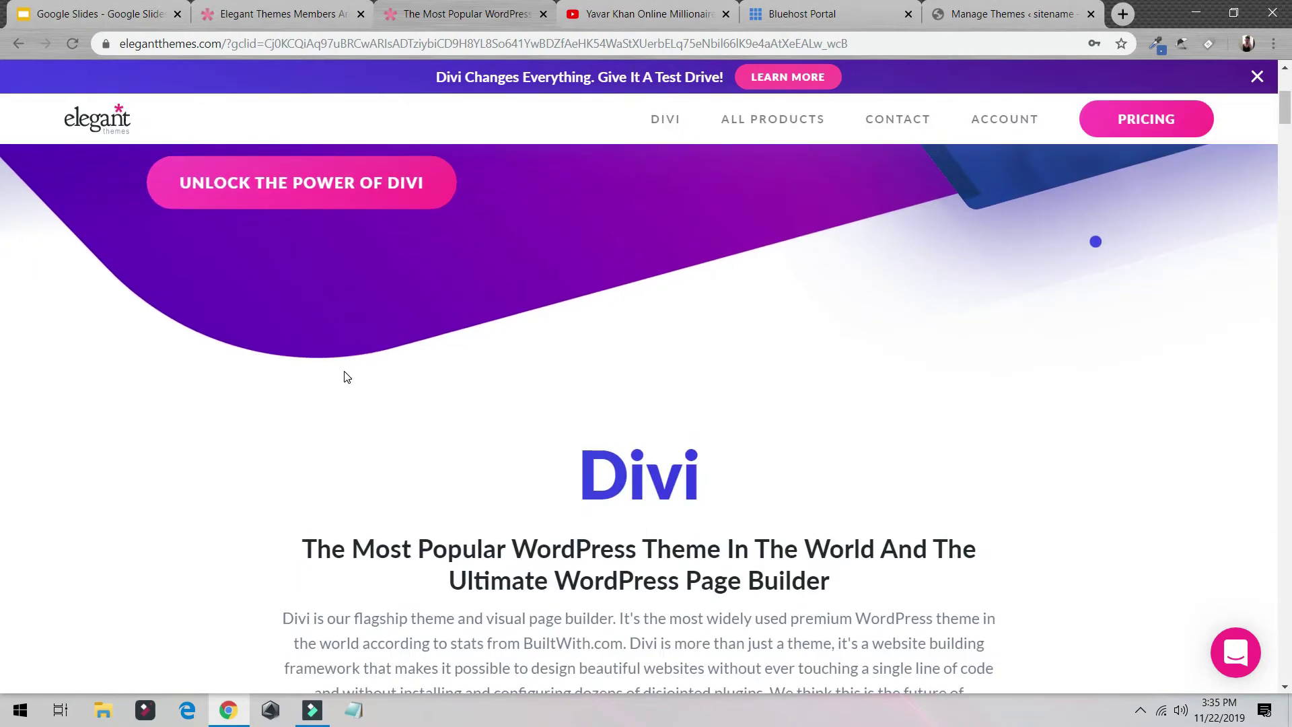
pyautogui.scroll(13, 377, 352)
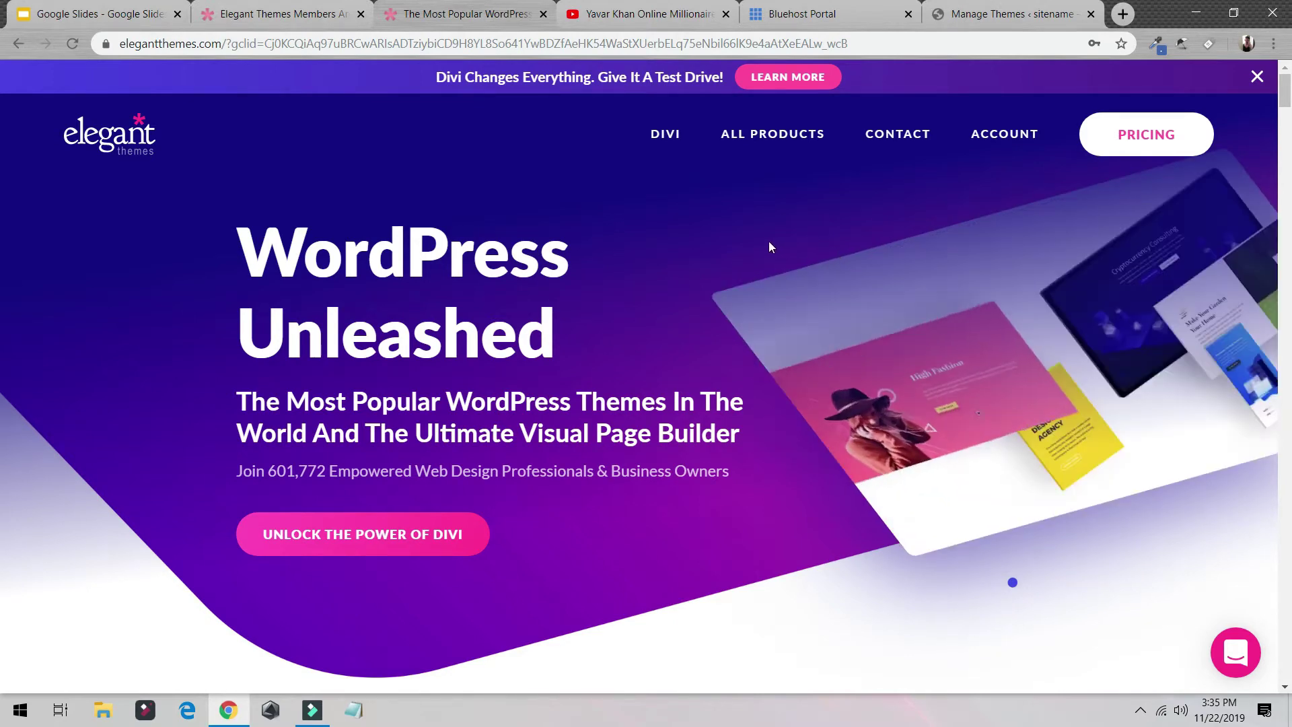
pyautogui.scroll(-7, 750, 179)
pyautogui.scroll(7, 719, 214)
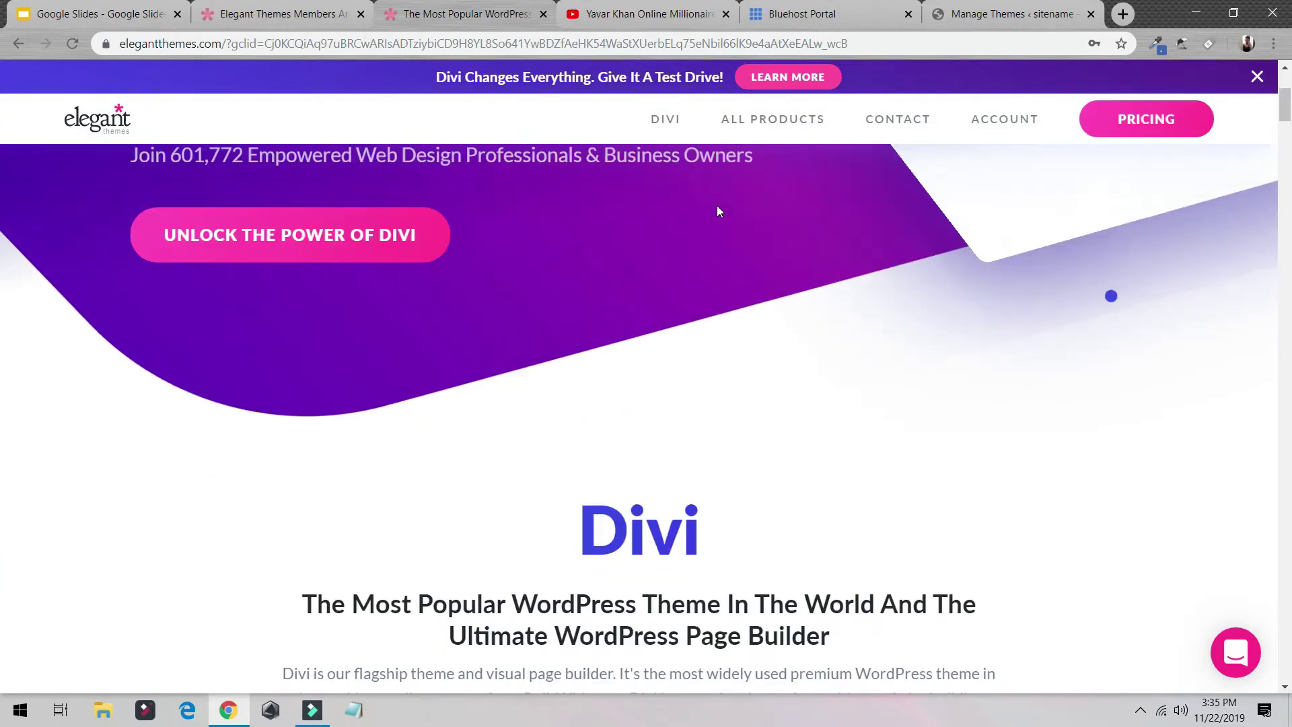
pyautogui.scroll(-7, 489, 188)
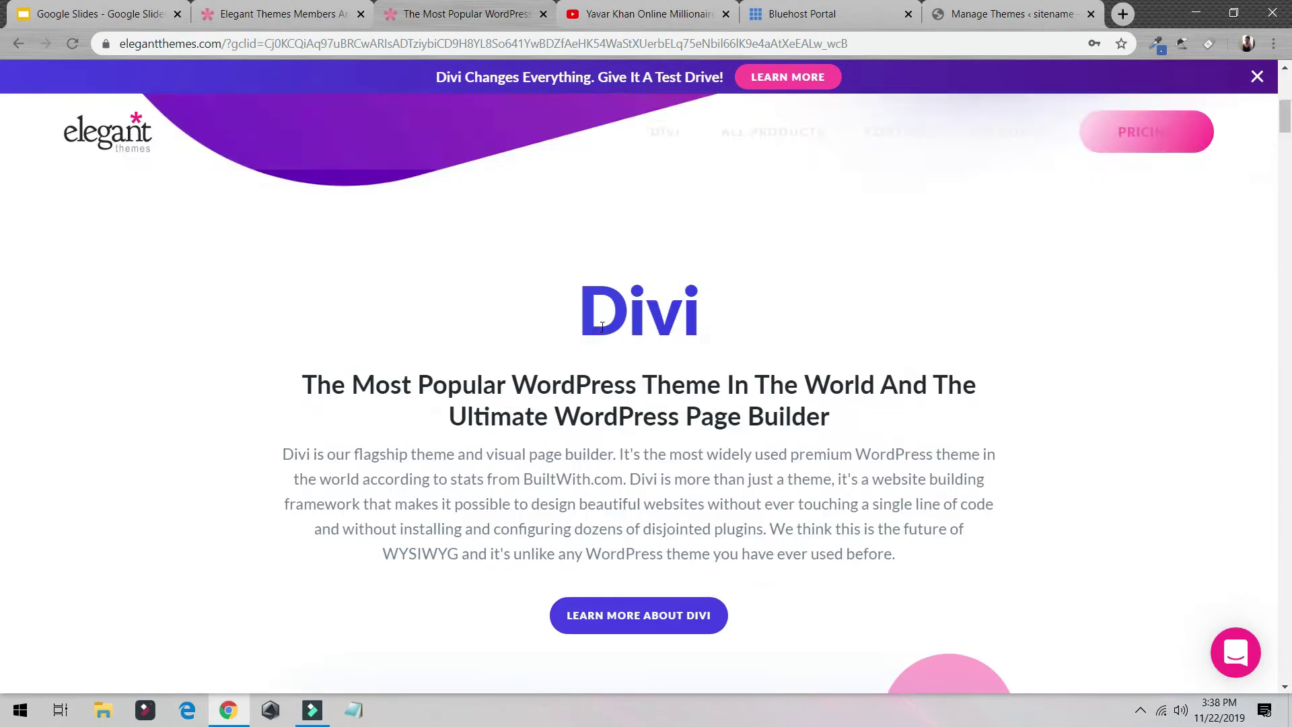
pyautogui.scroll(-2, 536, 369)
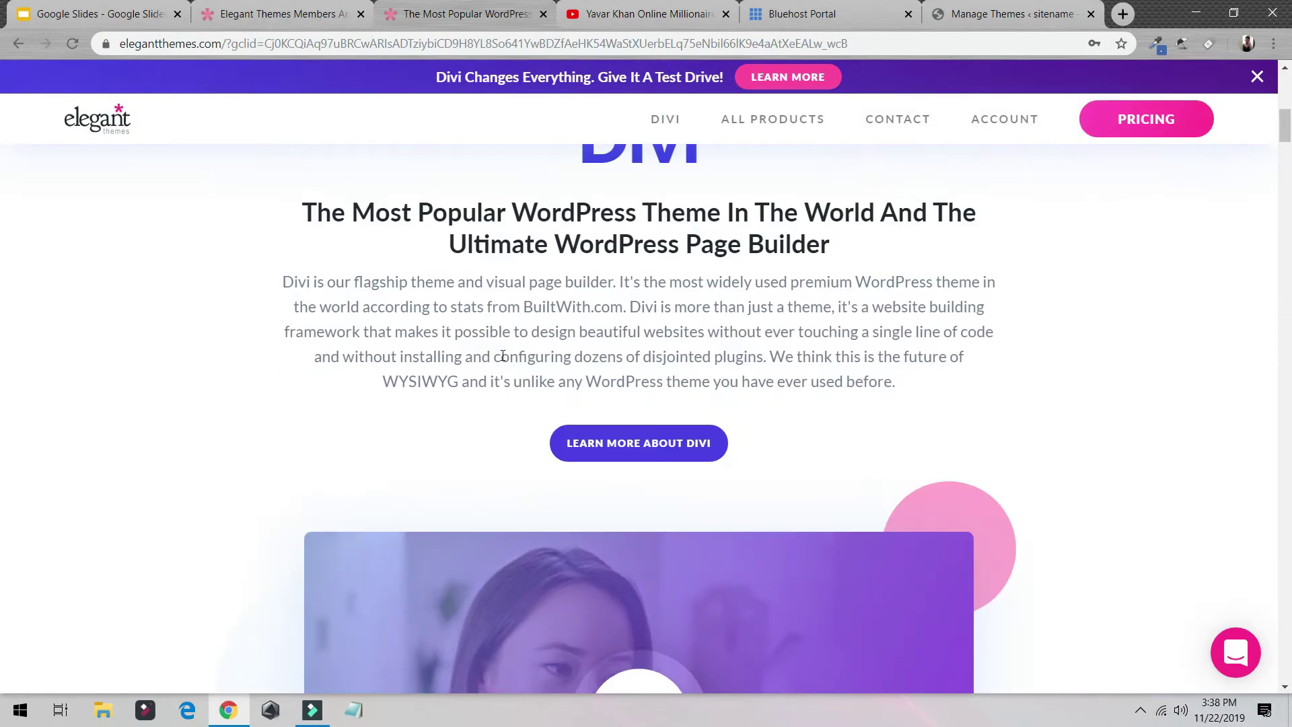
pyautogui.scroll(-6, 503, 355)
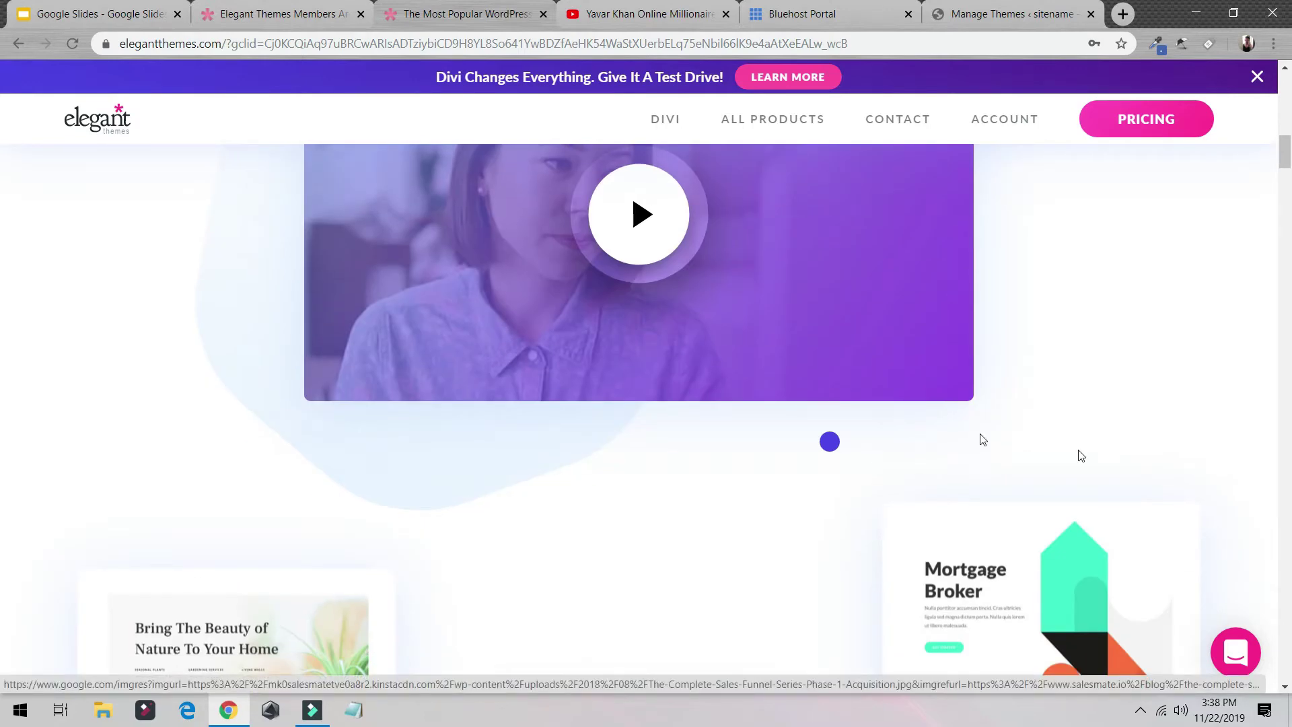
pyautogui.scroll(15, 983, 439)
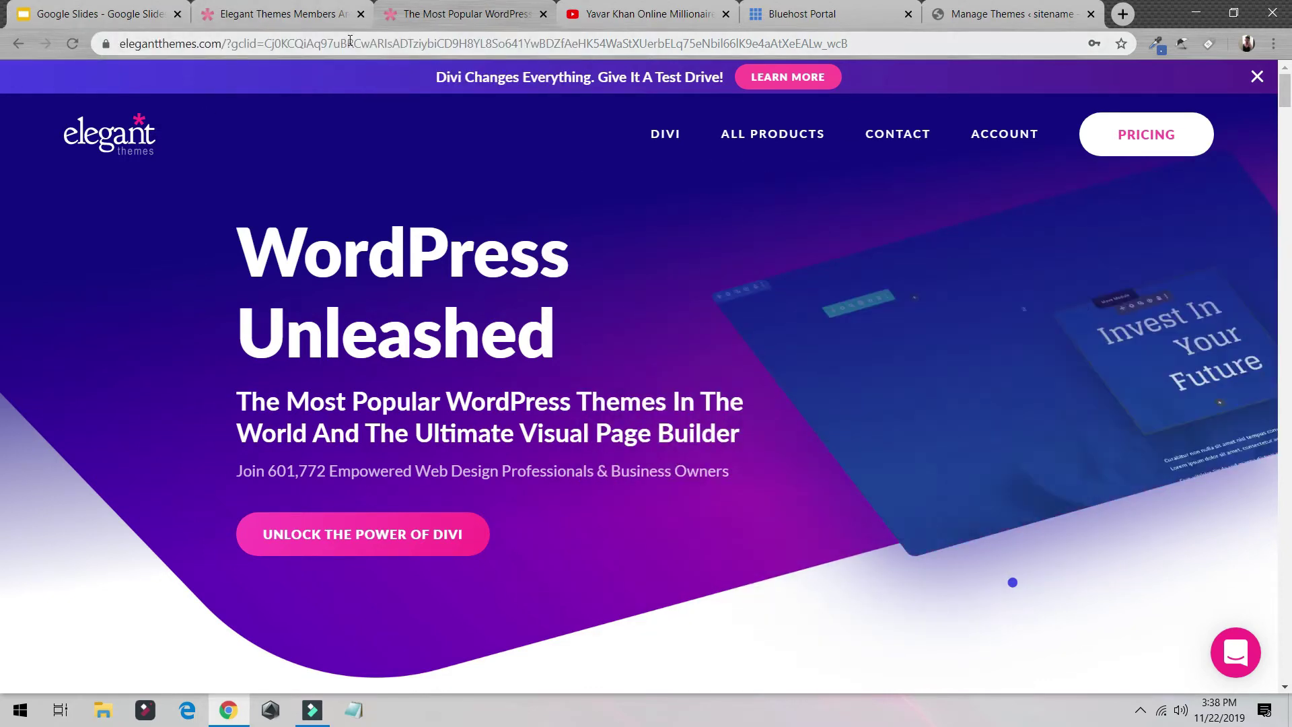
# Search for "elegant themes" in an incognito window, examine the membership plans on its pricing page, and close that window.
pyautogui.hotkey('ctrl', 'shift', 'n')
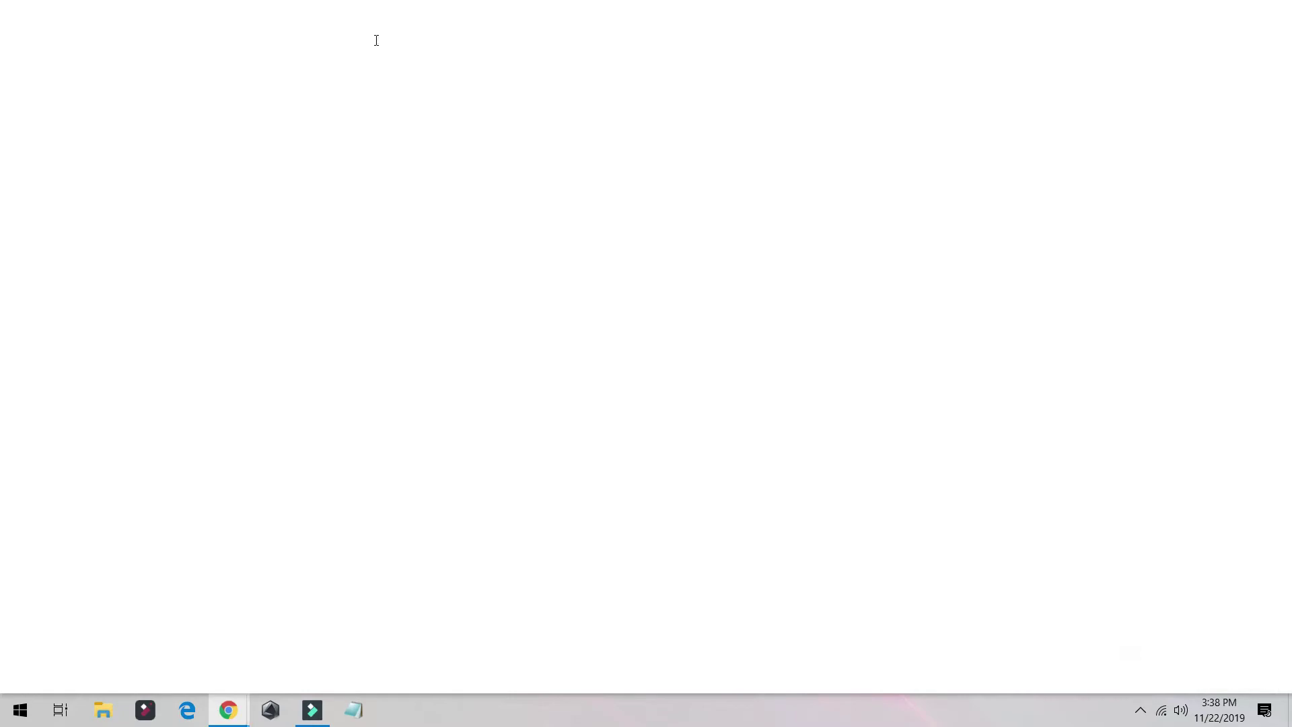
pyautogui.write('ele')
pyautogui.press('Down')
pyautogui.press('Return')
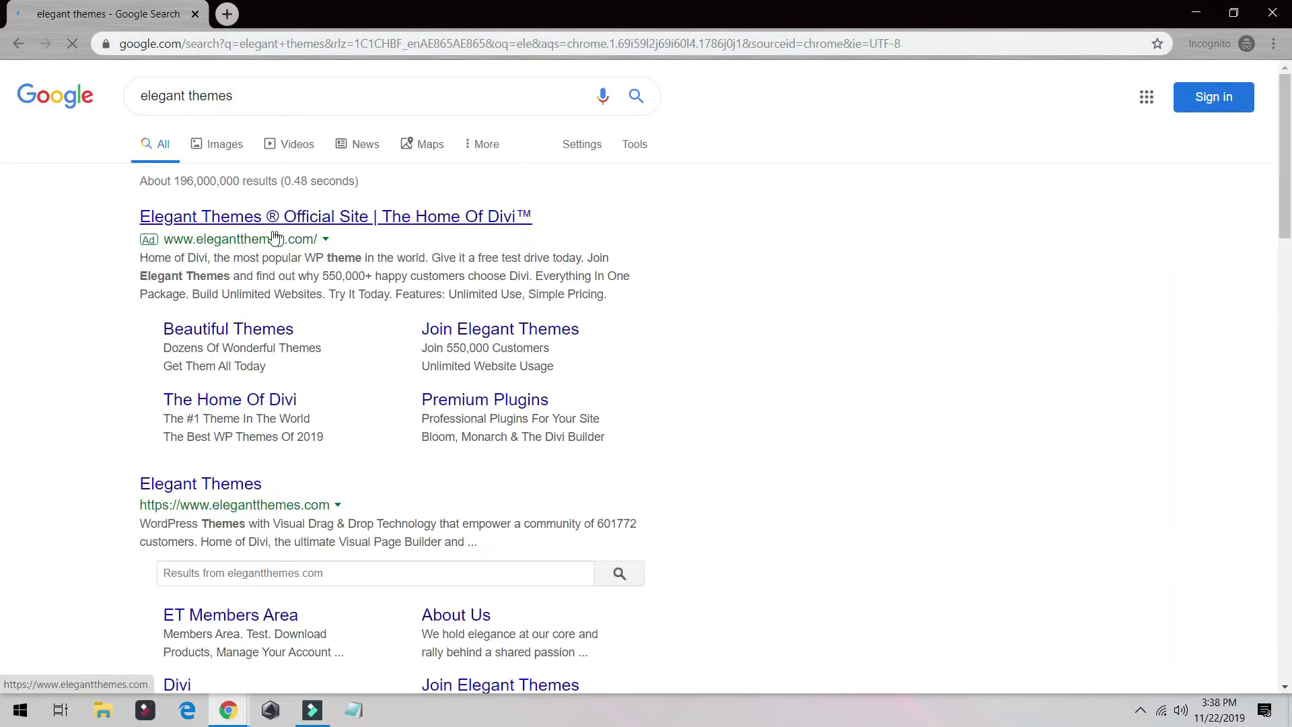
pyautogui.click(276, 237)
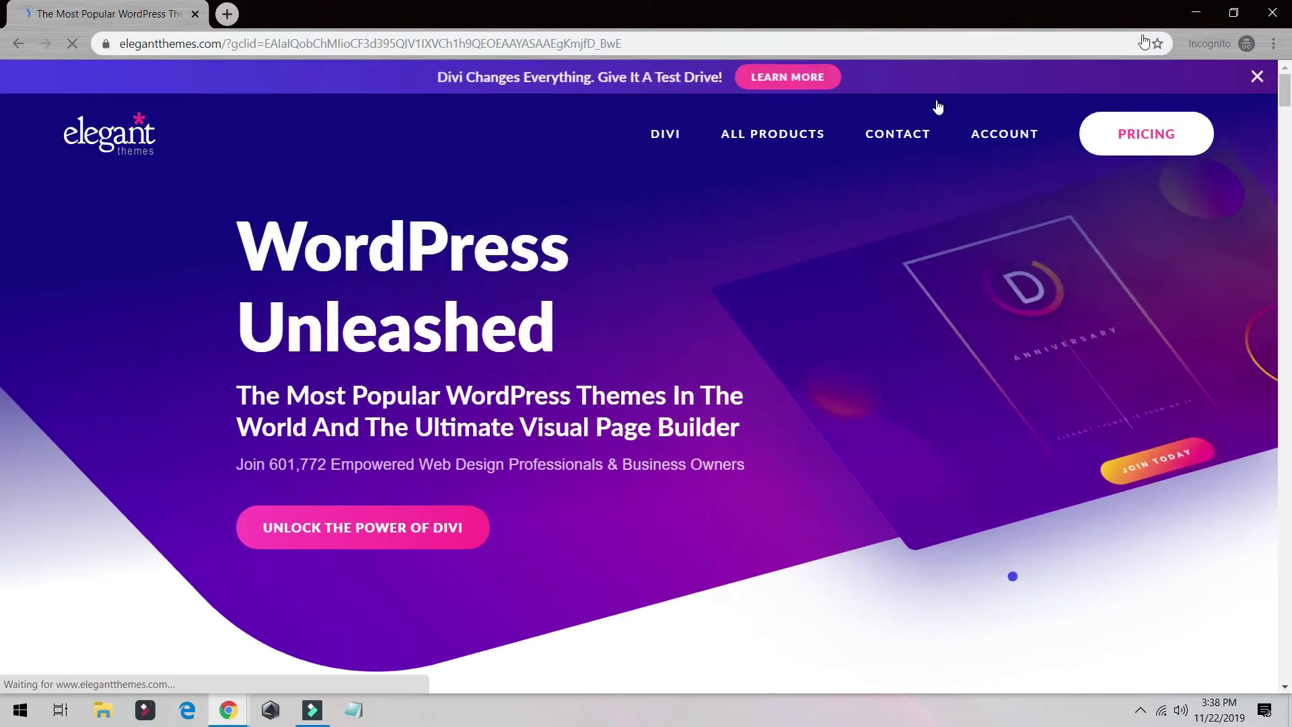
pyautogui.click(1148, 142)
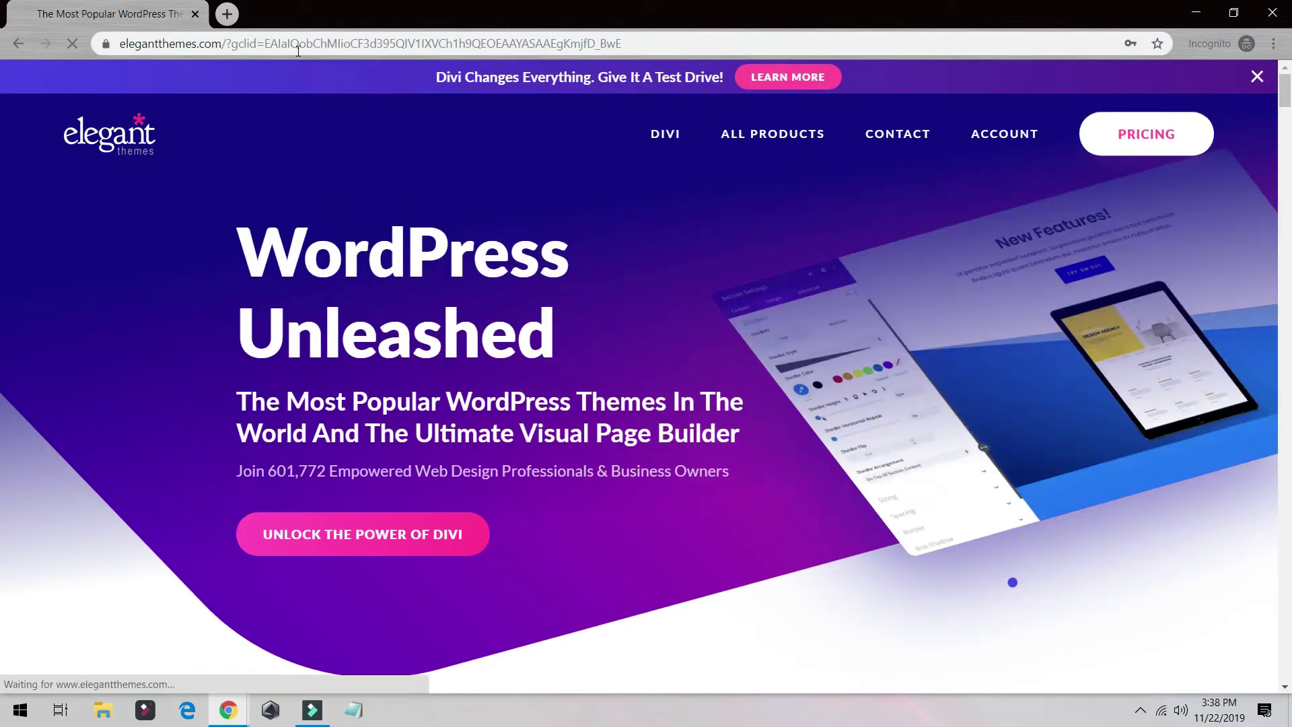
pyautogui.scroll(-5, 425, 266)
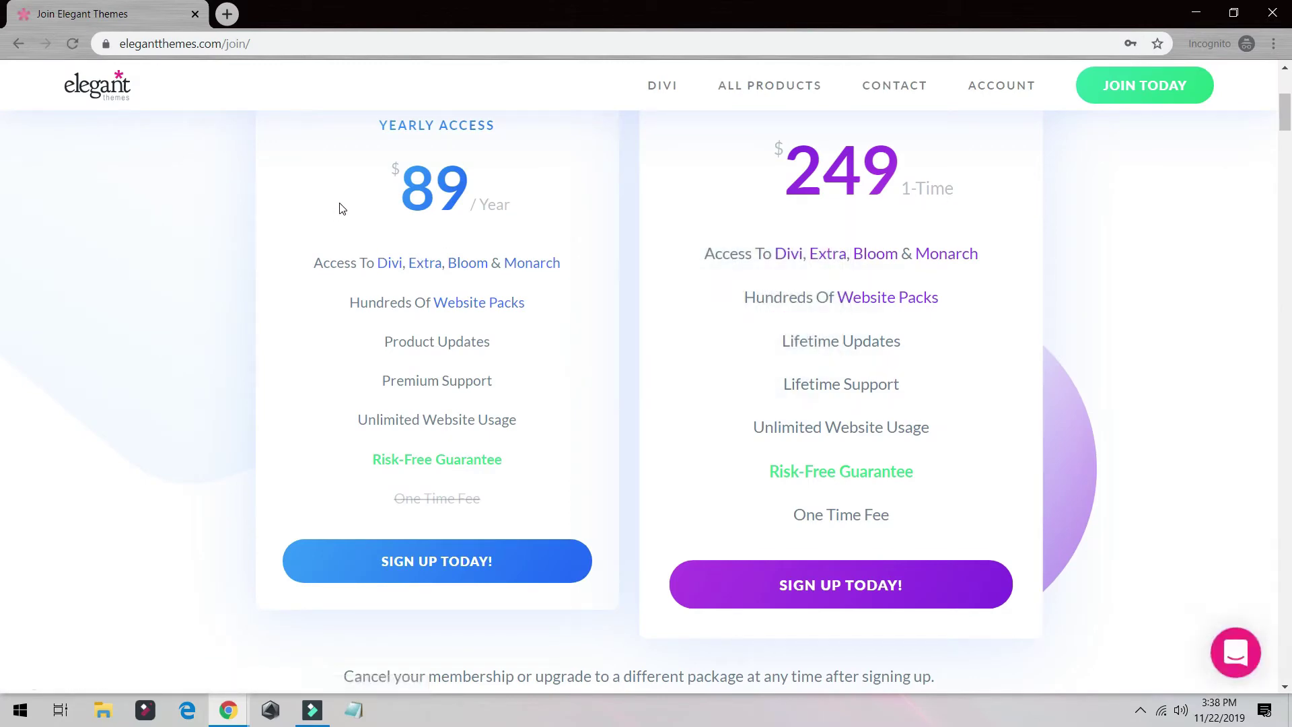
pyautogui.click(1273, 13)
# Download the Divi theme from the Elegant Themes members area and open the theme upload form in the WordPress admin.
pyautogui.click(264, 5)
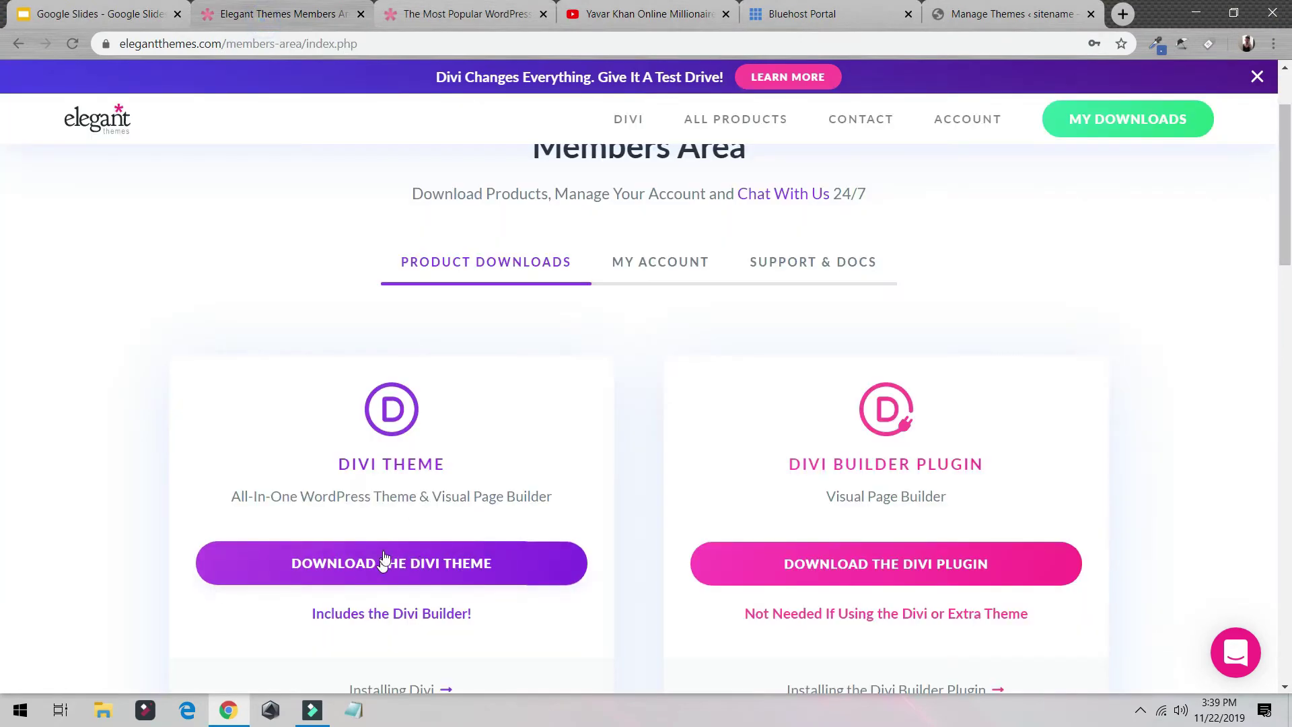
pyautogui.click(357, 565)
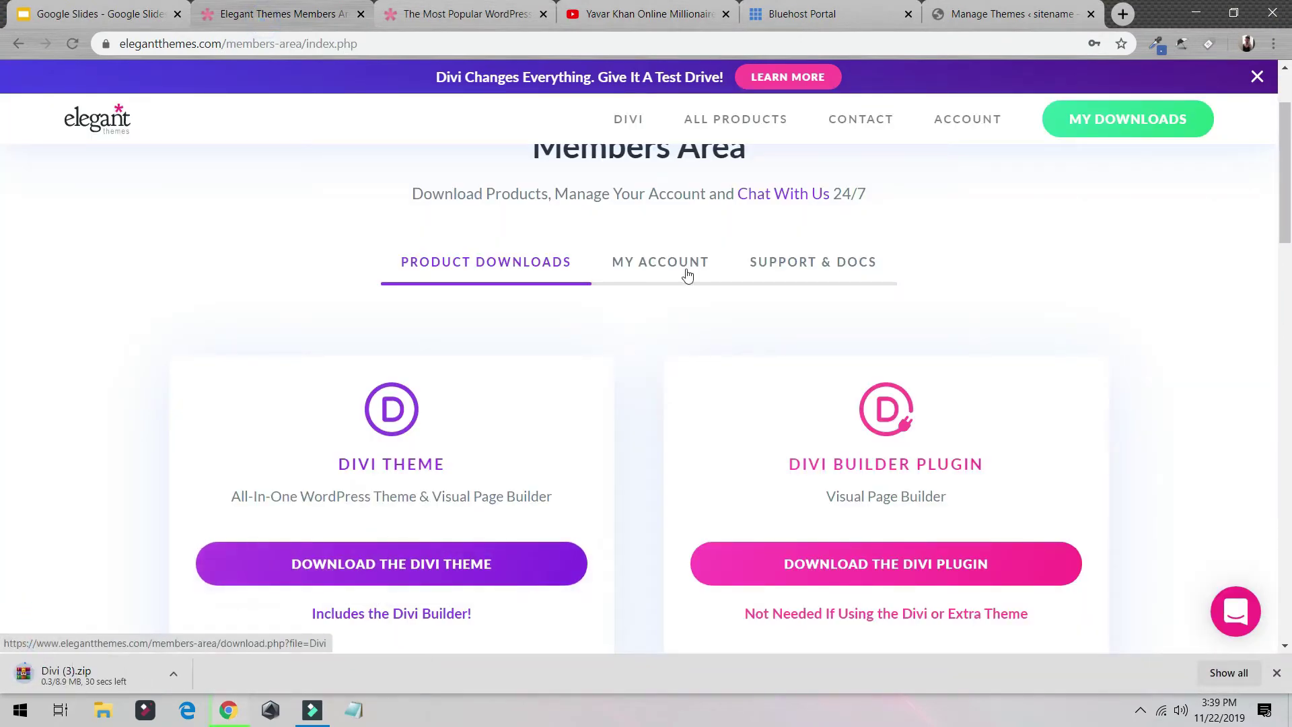
pyautogui.click(1022, 5)
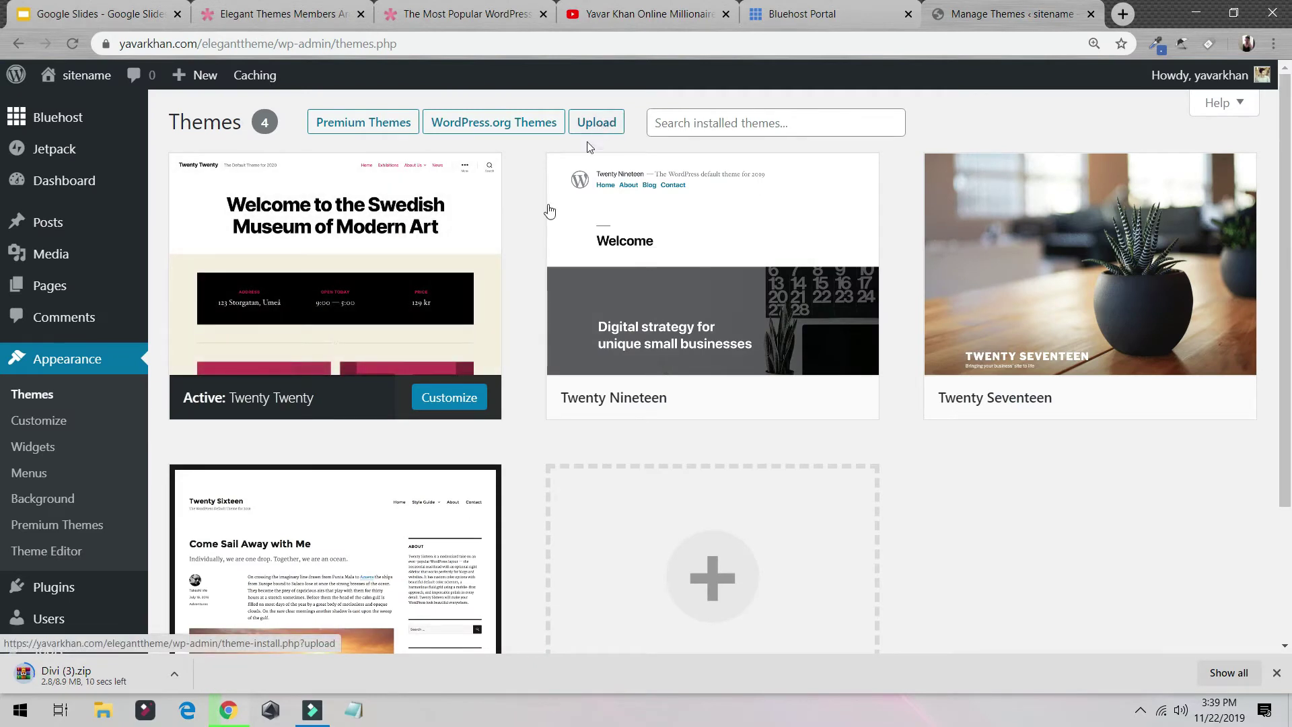
pyautogui.click(596, 123)
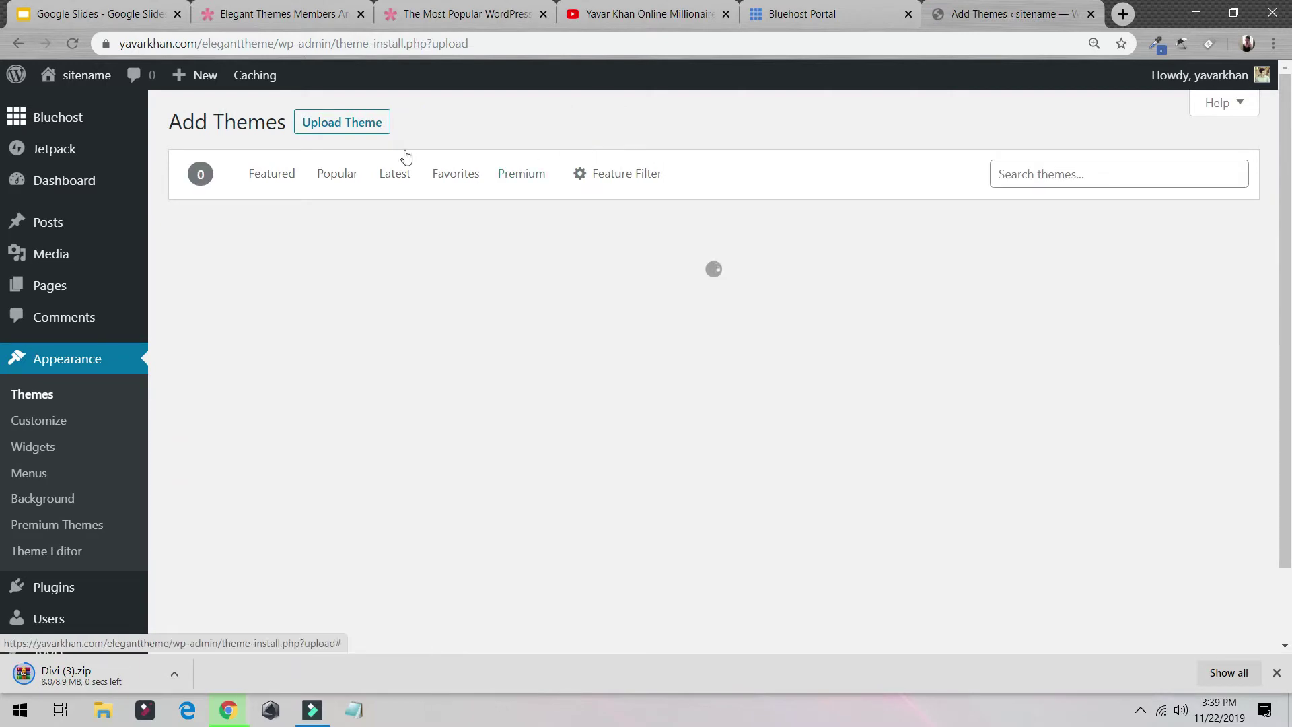
pyautogui.click(364, 123)
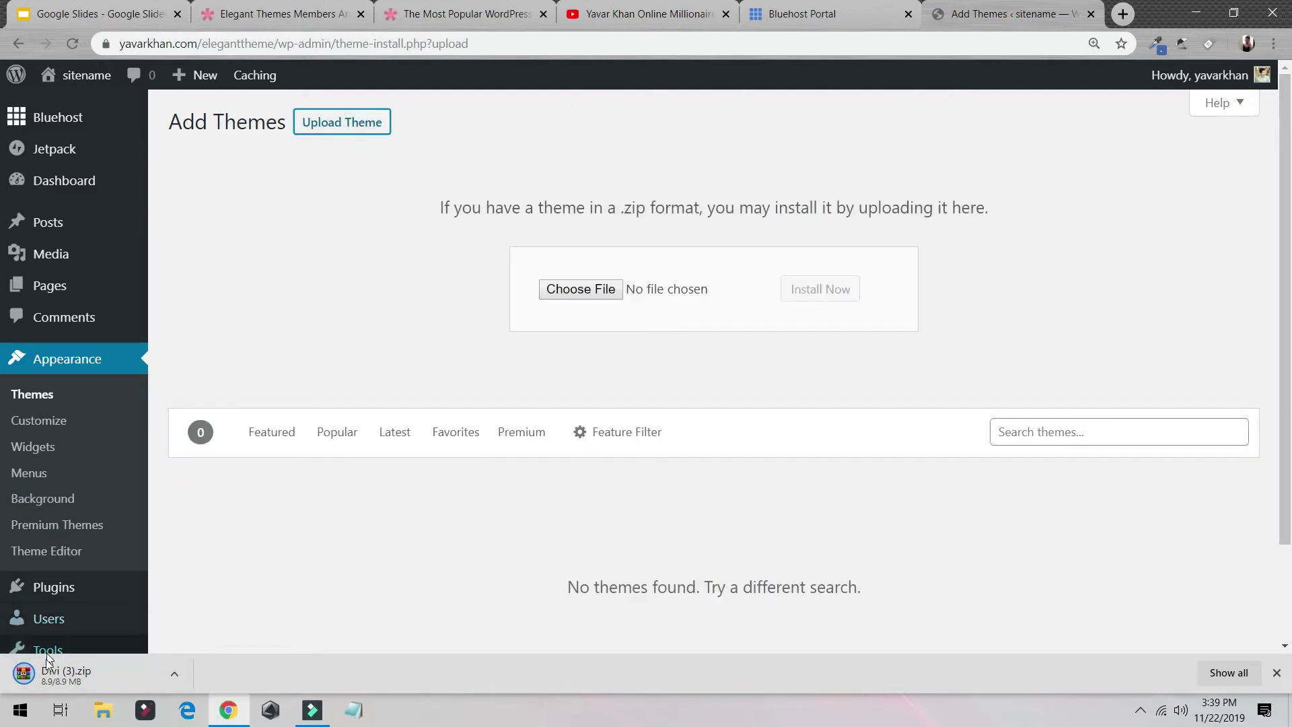
# Upload the downloaded Divi (3).zip, install it as a theme, and close the two Elegant Themes pages.
pyautogui.moveTo(47, 663); pyautogui.dragTo(596, 304)
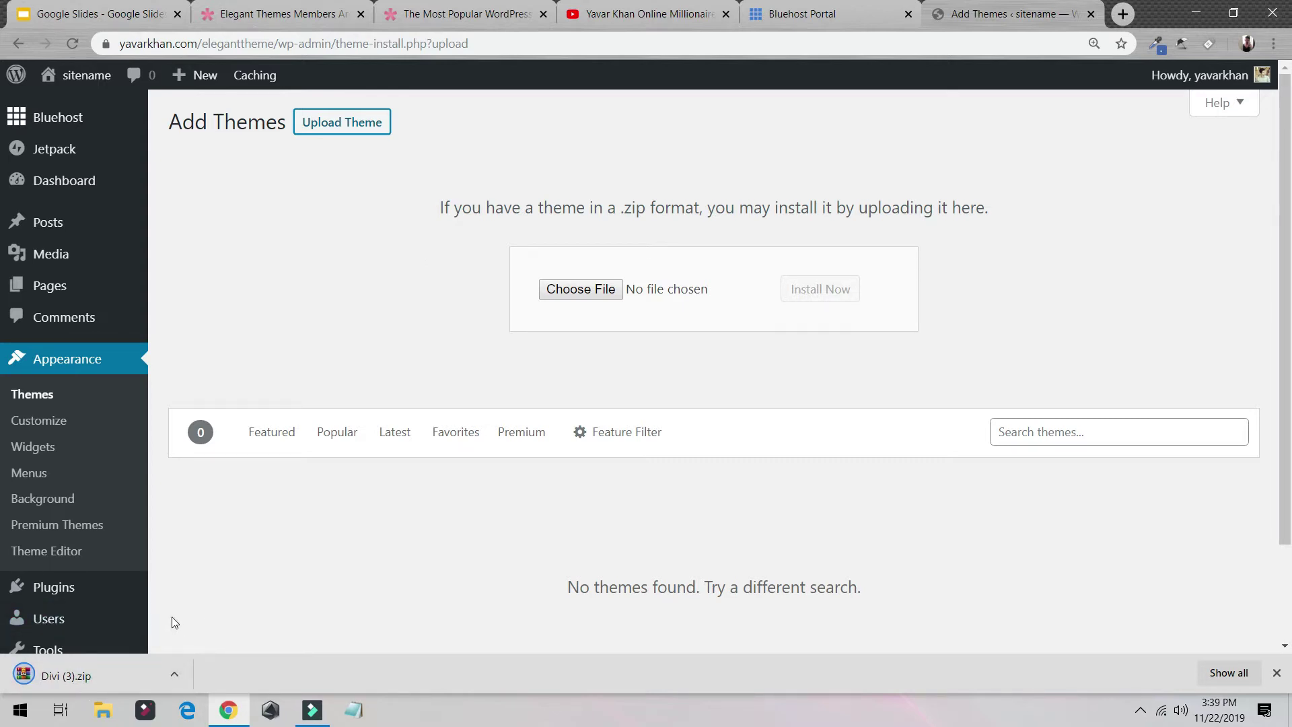
pyautogui.moveTo(89, 684); pyautogui.dragTo(609, 300)
pyautogui.click(825, 289)
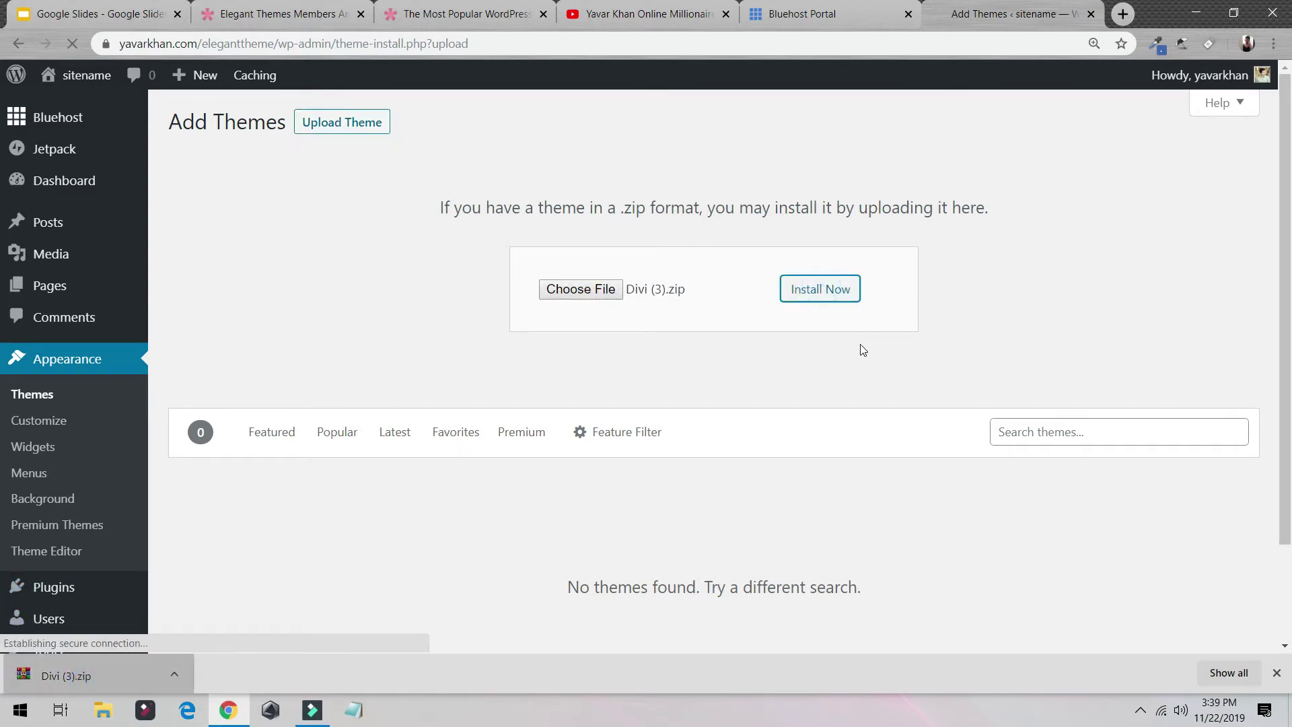
pyautogui.click(360, 14)
pyautogui.click(361, 14)
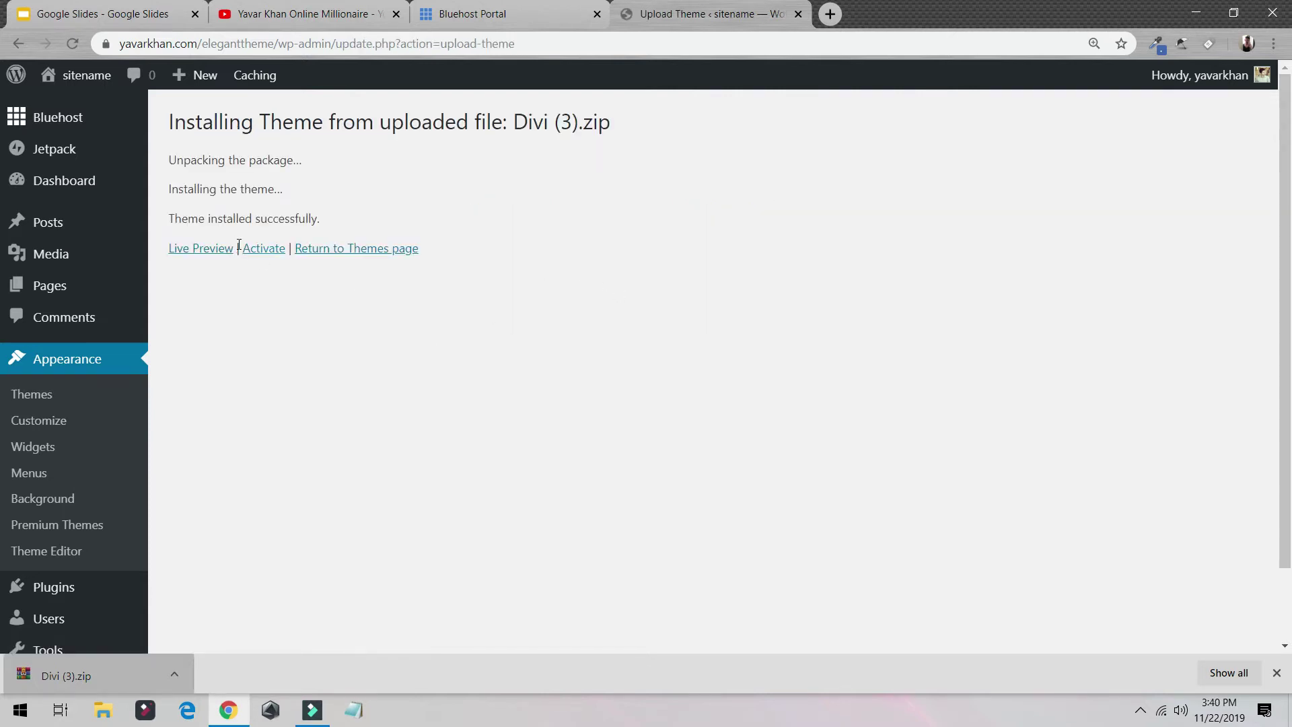
# Activate the Divi theme, view the site in a new browser tab, and return to the themes page.
pyautogui.click(263, 260)
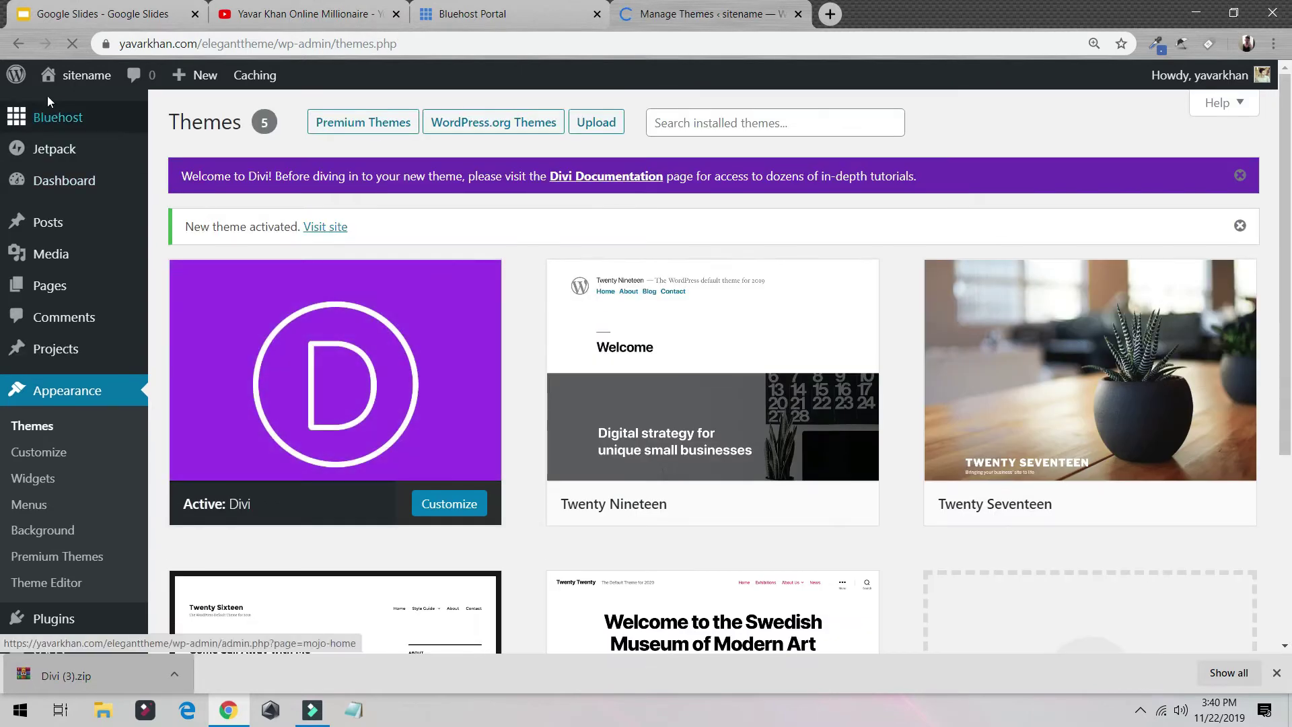
pyautogui.middleClick(67, 107)
pyautogui.click(852, 19)
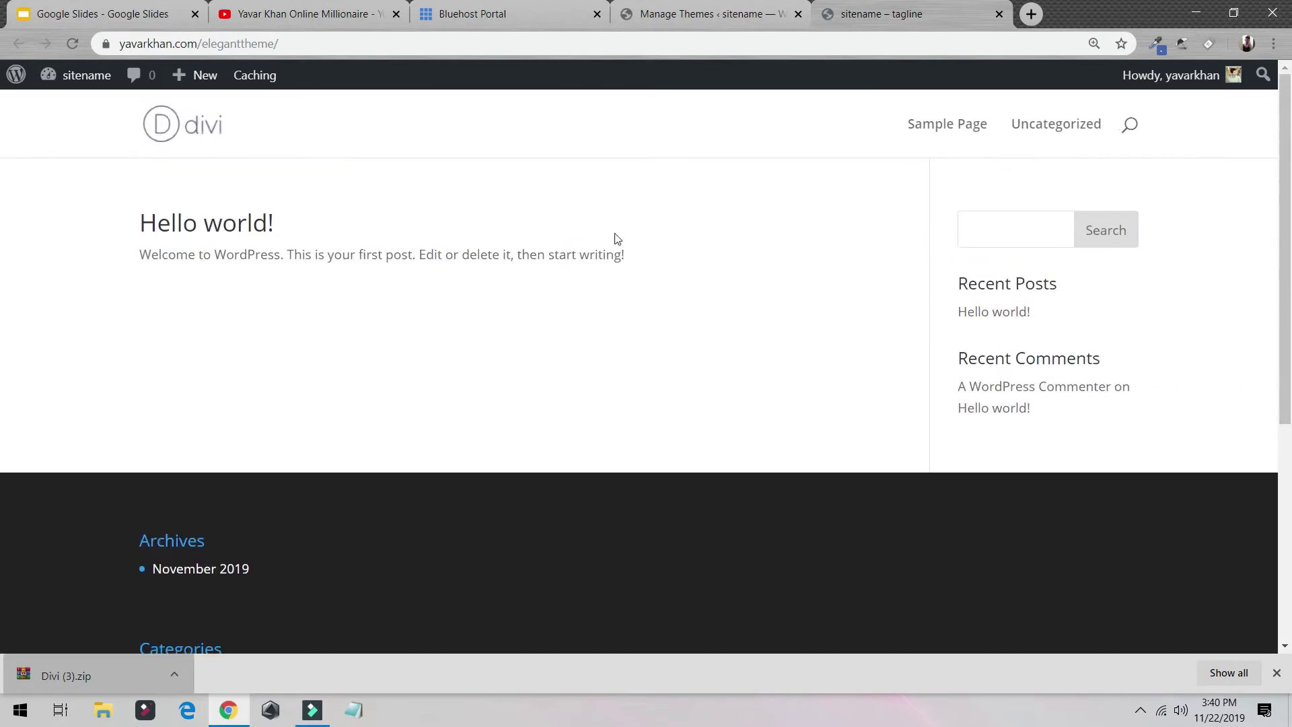
pyautogui.click(693, 5)
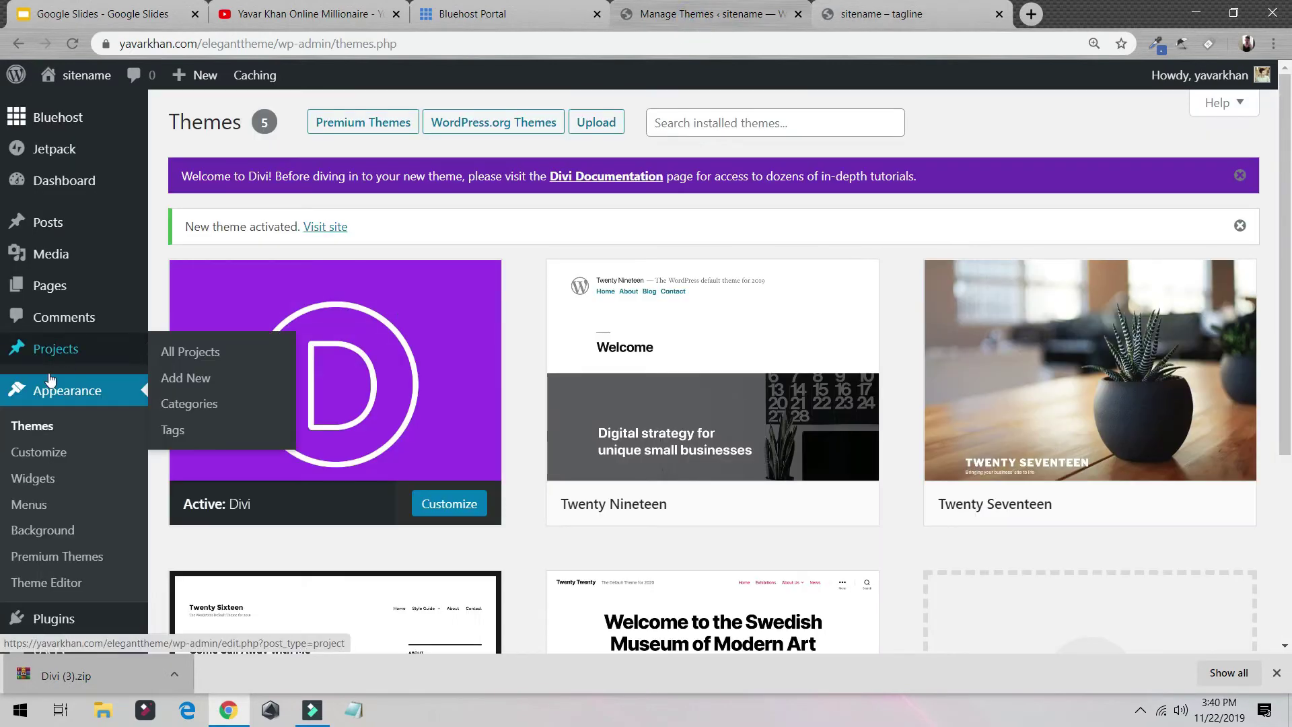
# Look through the site's General and Writing settings and open the Reading settings.
pyautogui.scroll(-2, 111, 404)
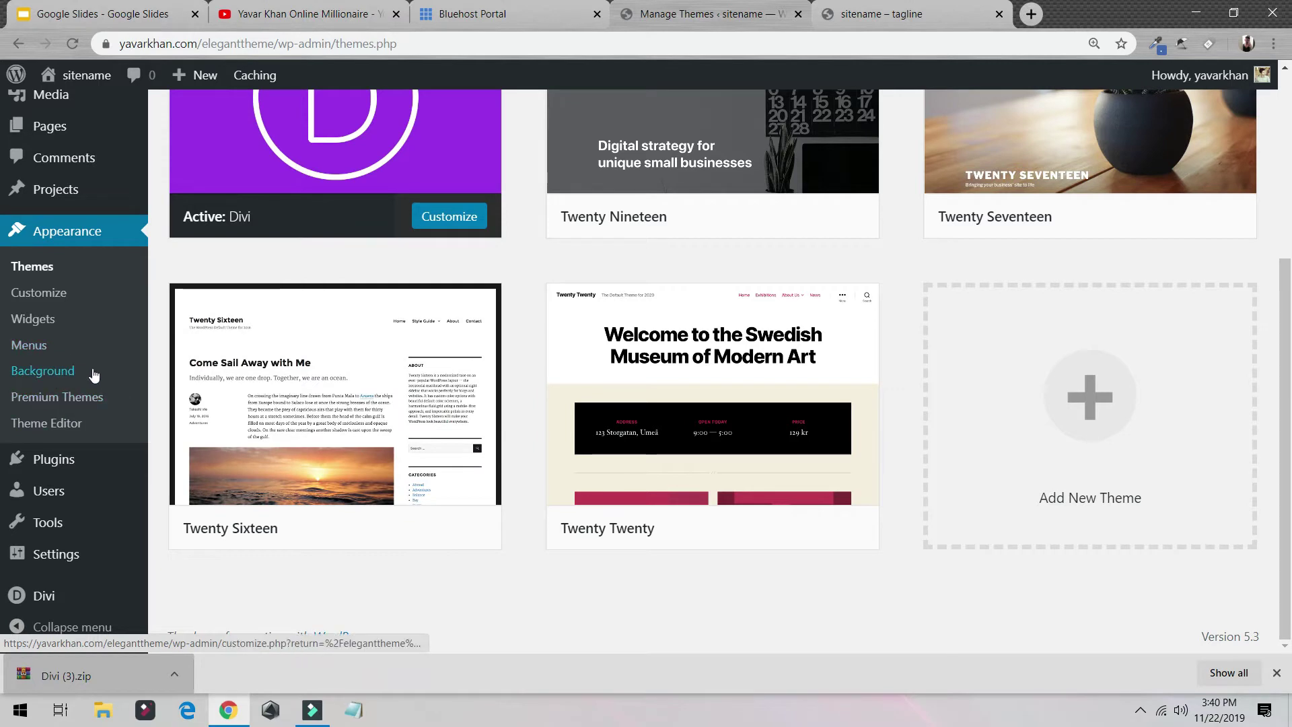
pyautogui.moveTo(29, 564)
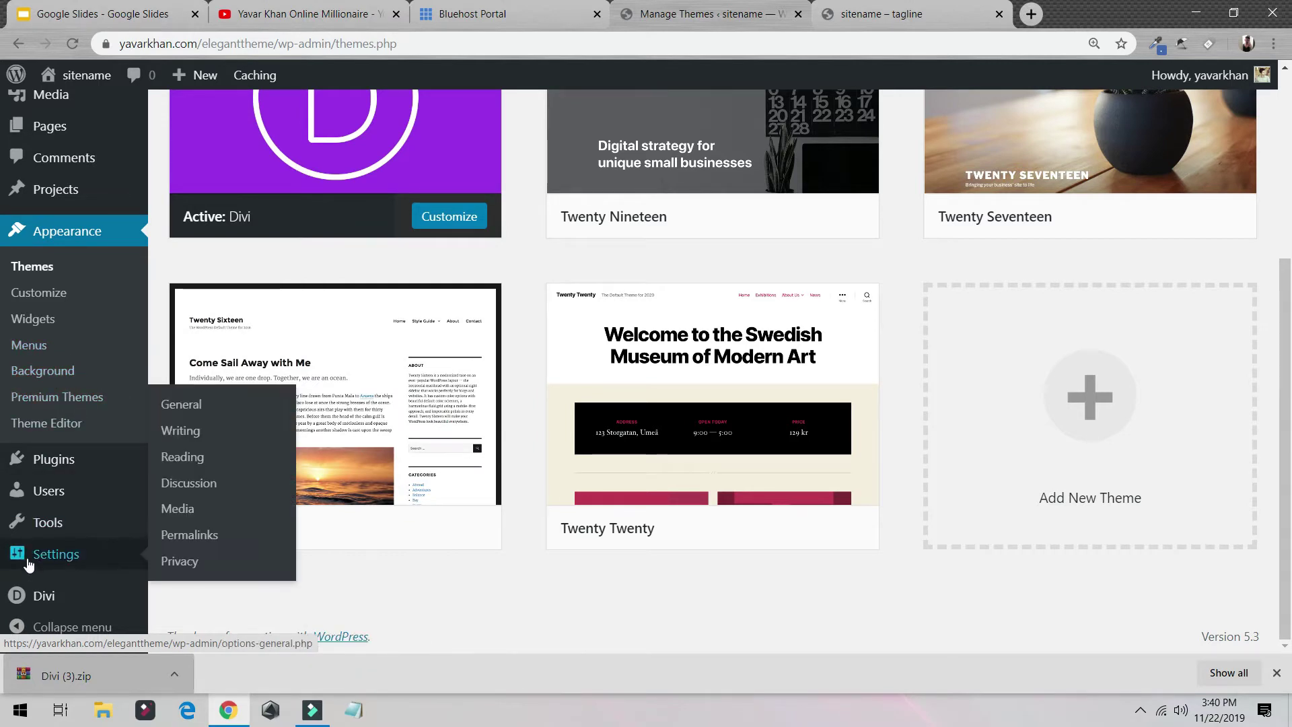
pyautogui.click(177, 417)
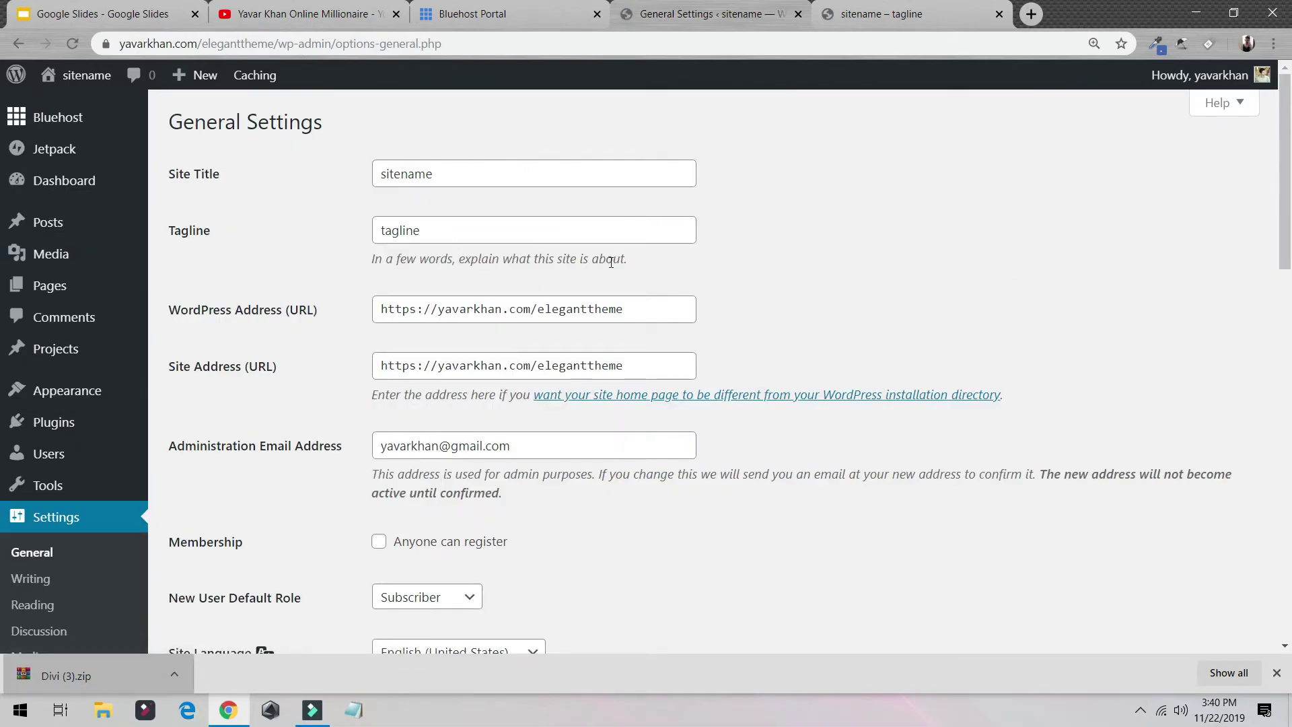
pyautogui.click(51, 581)
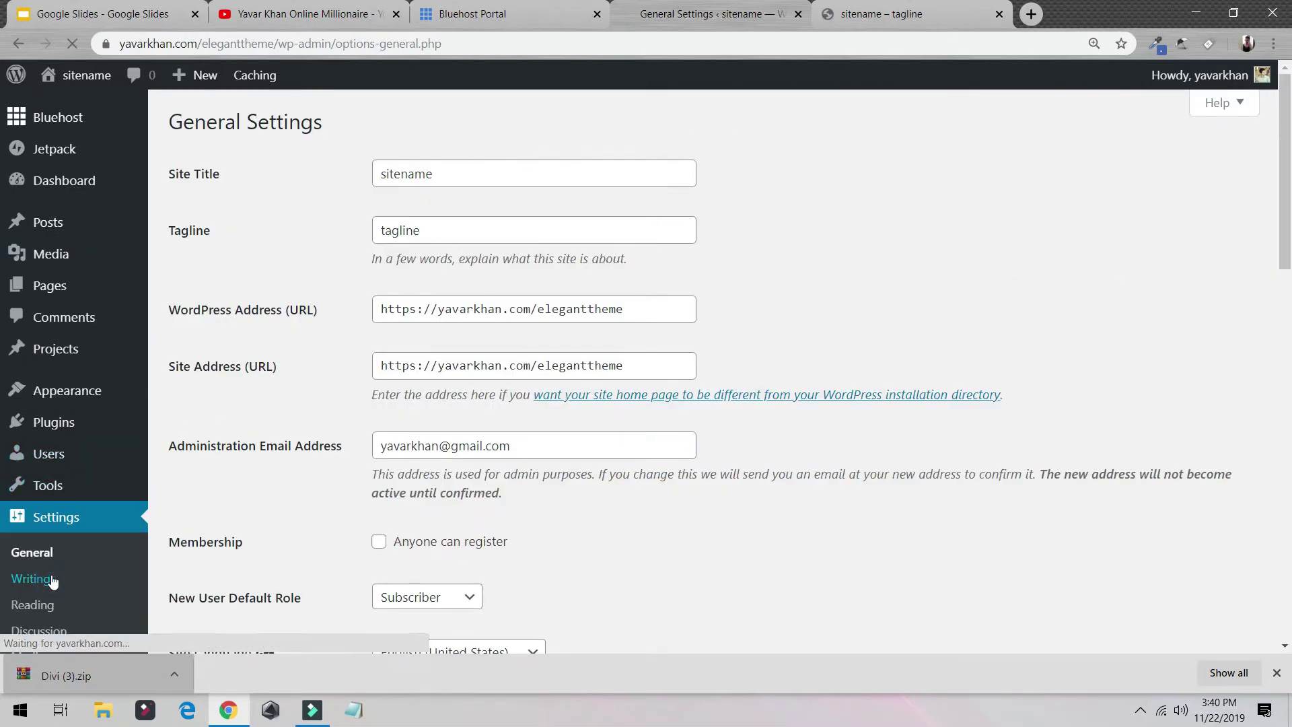
pyautogui.click(44, 606)
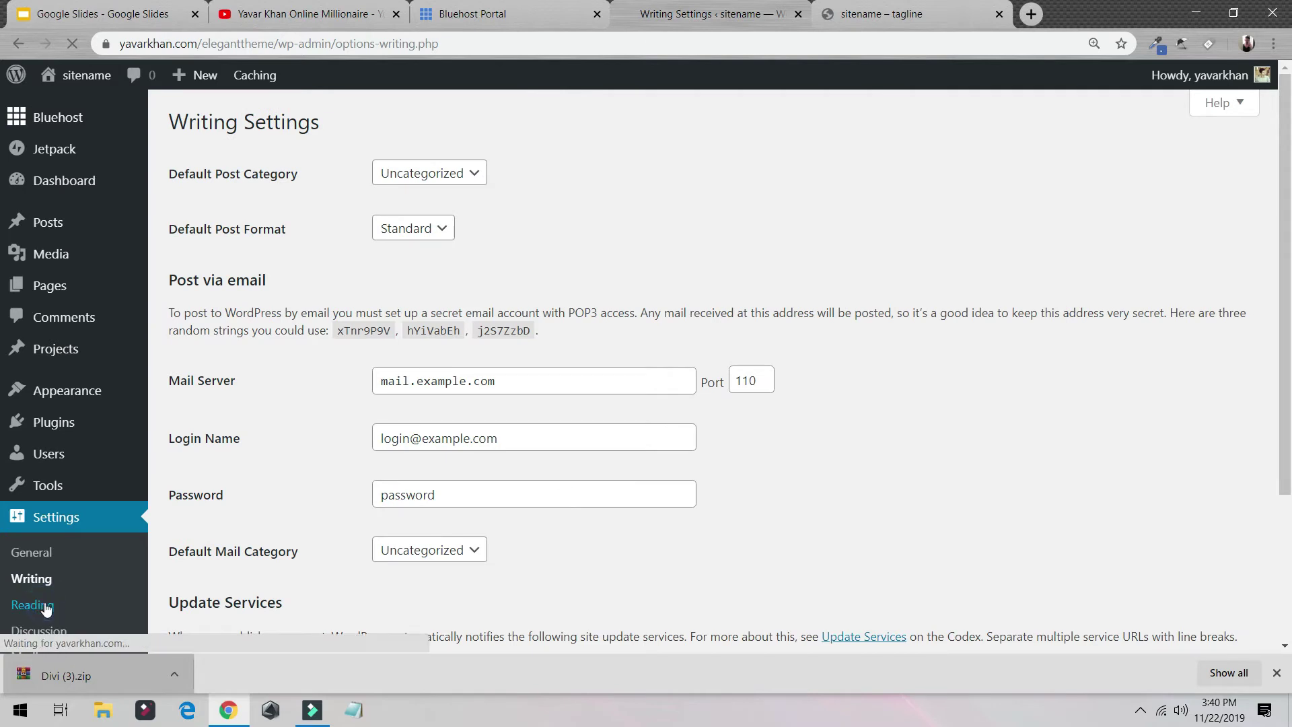
# Set the homepage to display a static page, choose Sample Page as the homepage, and save the Reading settings.
pyautogui.click(379, 206)
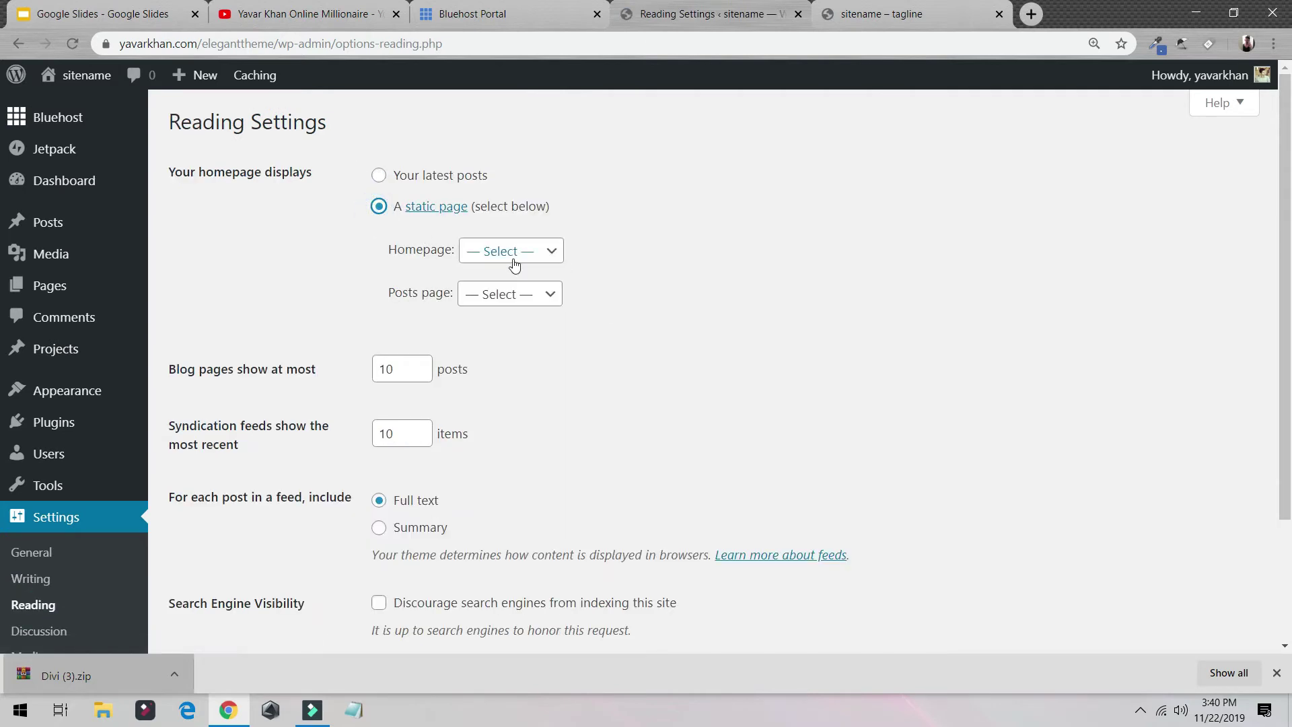
pyautogui.click(511, 259)
pyautogui.click(519, 290)
pyautogui.scroll(-3, 470, 261)
pyautogui.click(199, 523)
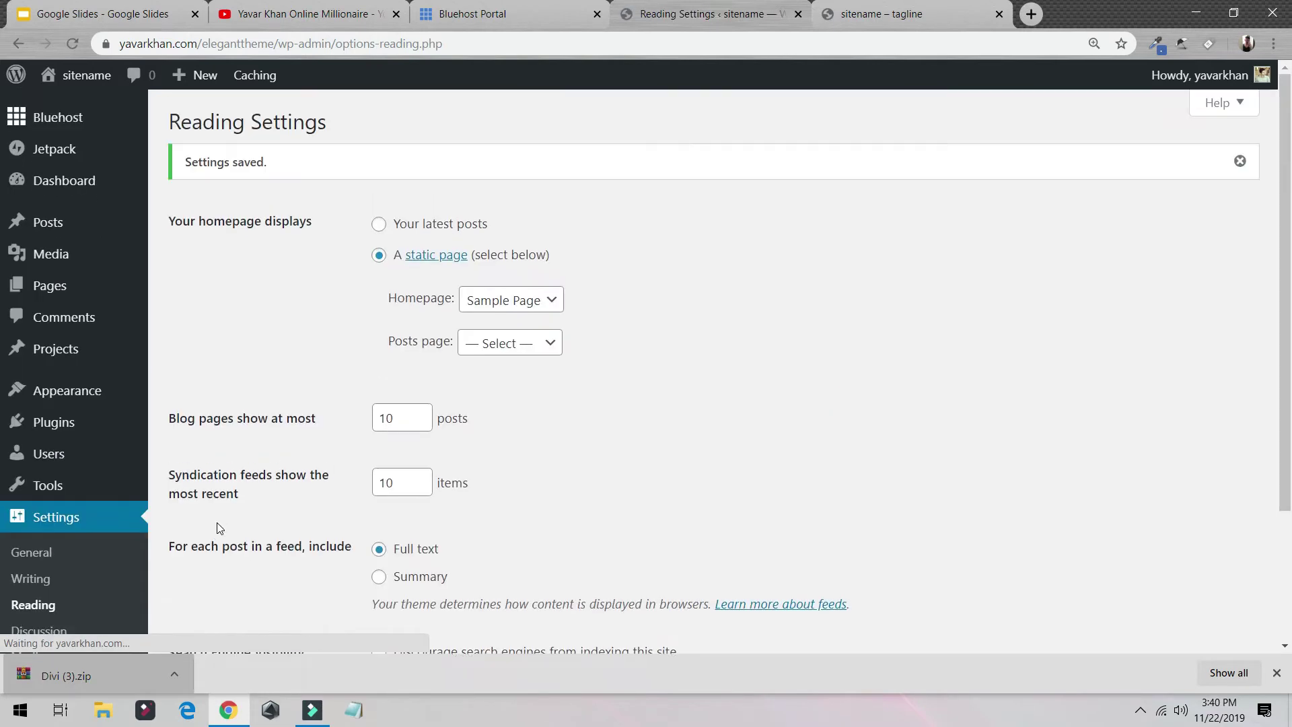
# Open the site in a new browser tab to check the static homepage.
pyautogui.moveTo(71, 77)
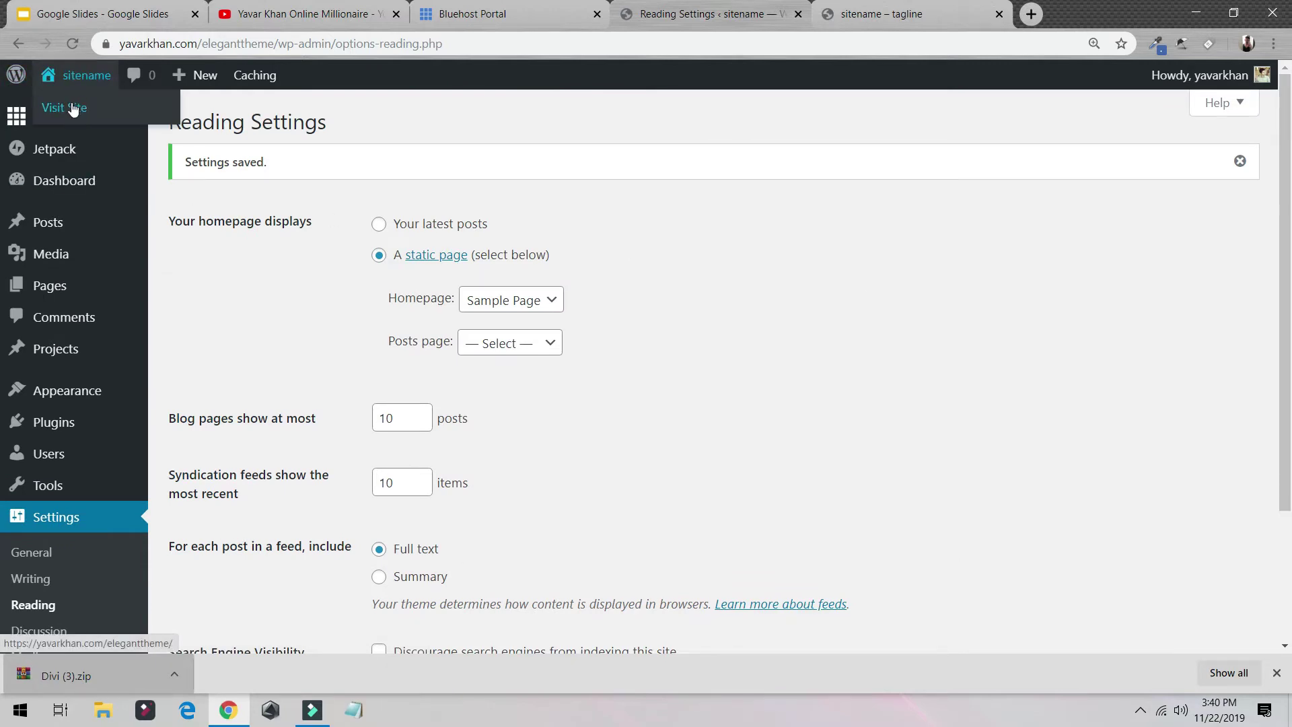
pyautogui.keyDown('ctrl'); pyautogui.click(71, 107); pyautogui.keyUp('ctrl')
pyautogui.click(968, 19)
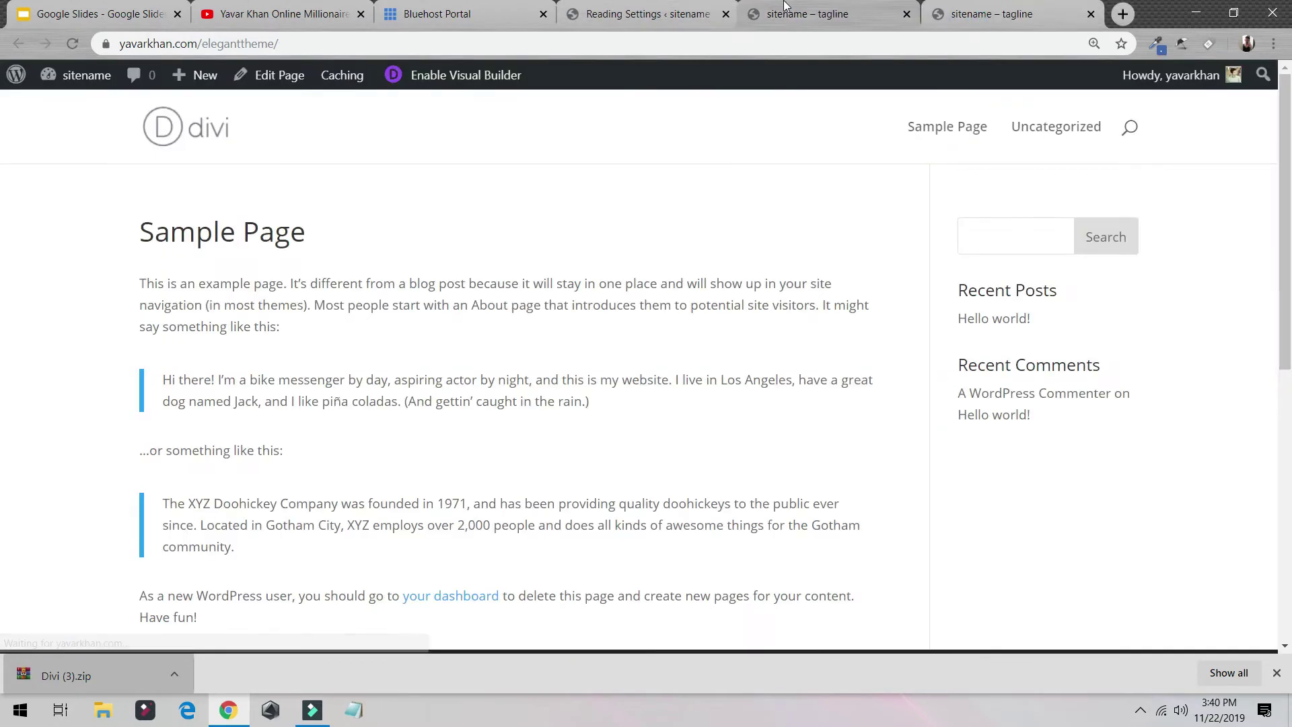
# Enable the Divi Visual Builder on the homepage, start building, and open the library of premade layouts.
pyautogui.click(453, 84)
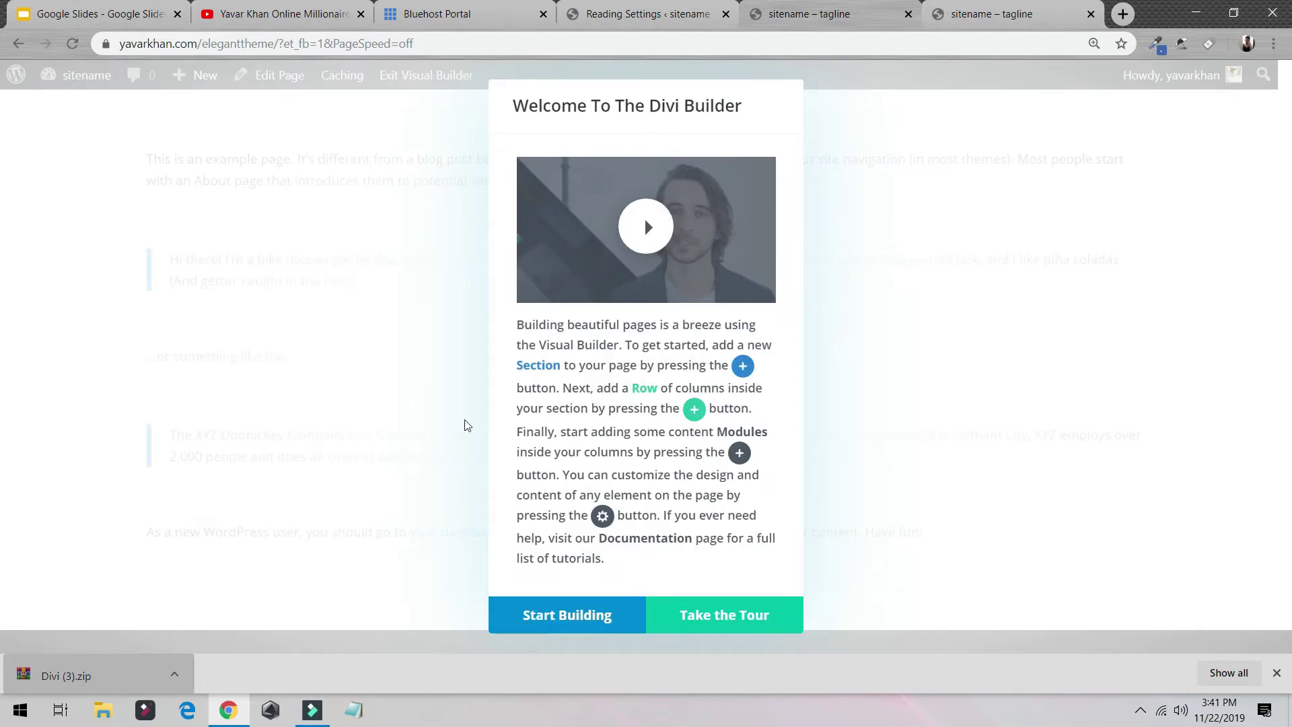
pyautogui.click(586, 626)
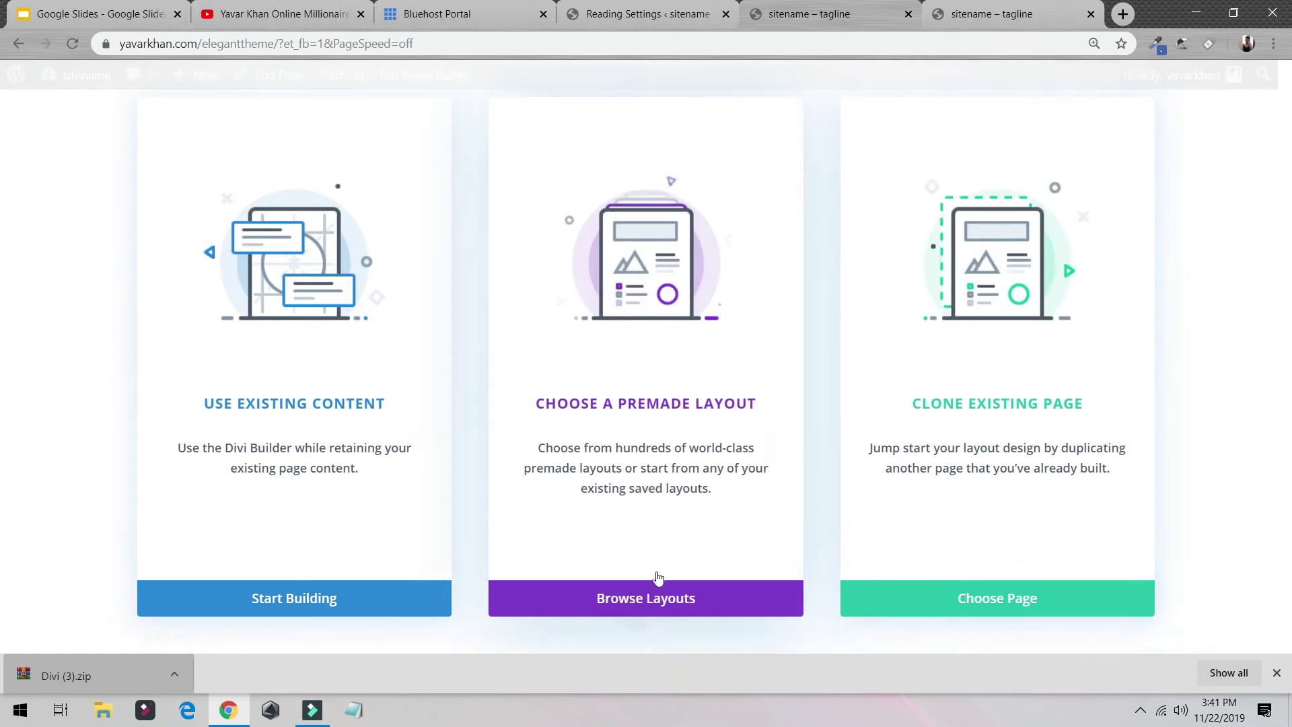
pyautogui.click(656, 596)
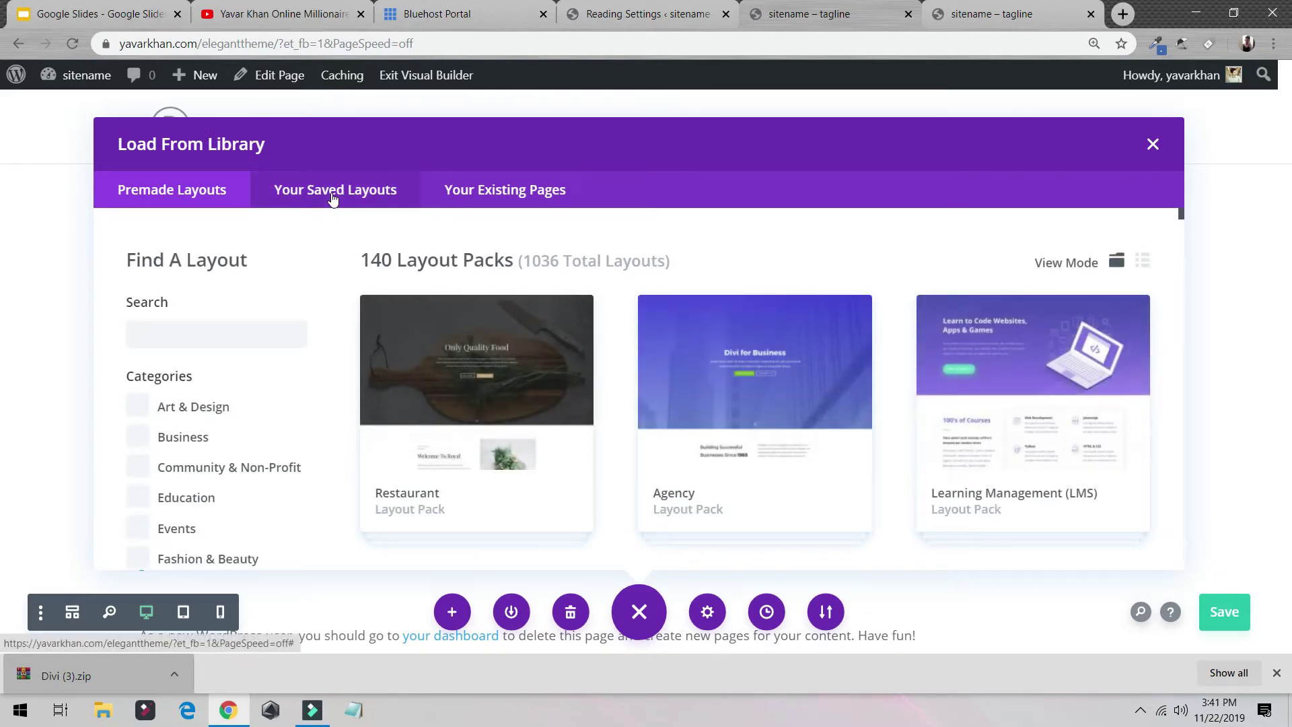
# Browse the premade layout packs and open the details of the Design Agency layout pack.
pyautogui.scroll(-3, 681, 337)
pyautogui.scroll(3, 681, 337)
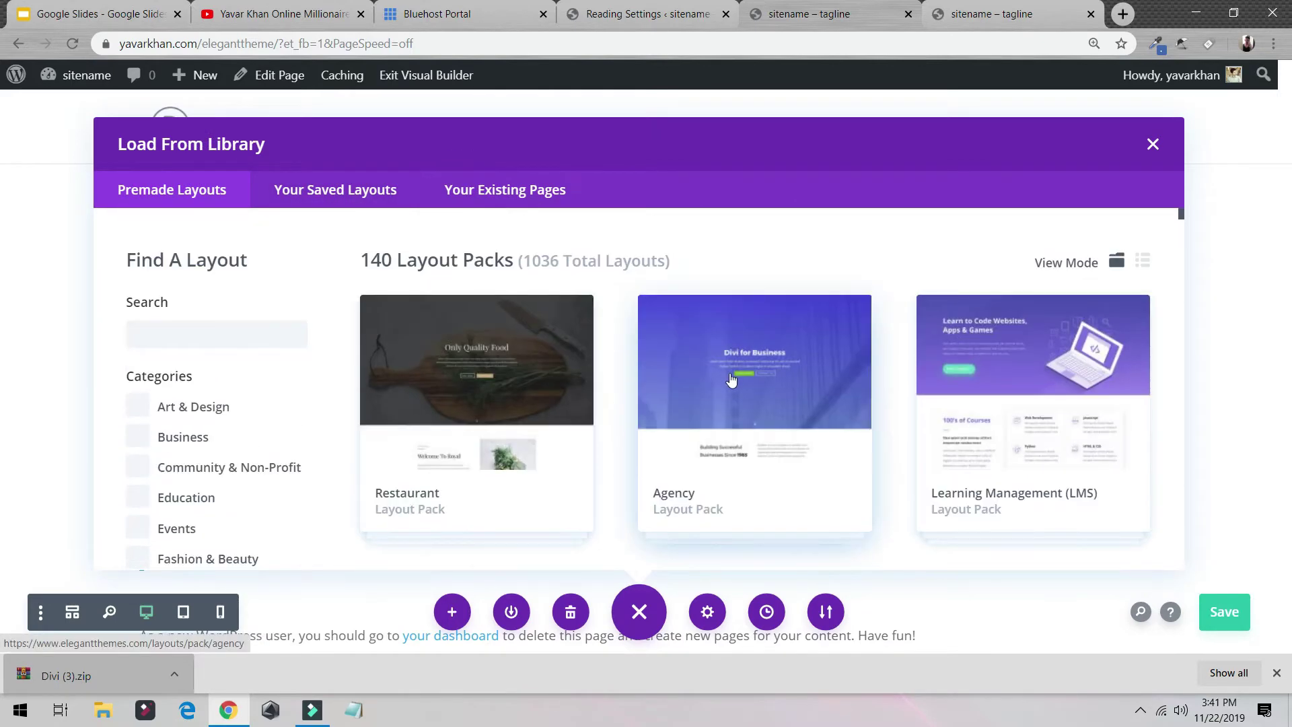
pyautogui.scroll(-5, 733, 373)
pyautogui.scroll(5, 737, 372)
pyautogui.scroll(-7, 737, 372)
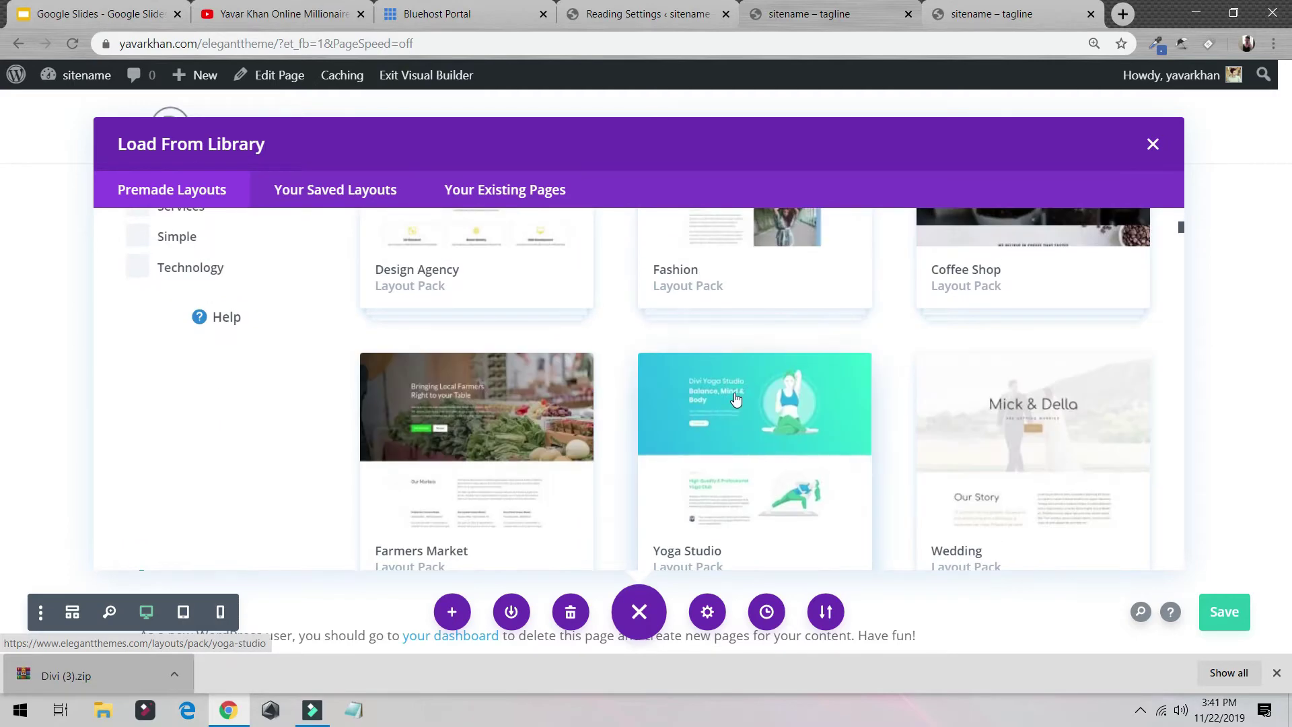
pyautogui.scroll(-5, 522, 340)
pyautogui.scroll(-2, 525, 335)
pyautogui.scroll(12, 527, 335)
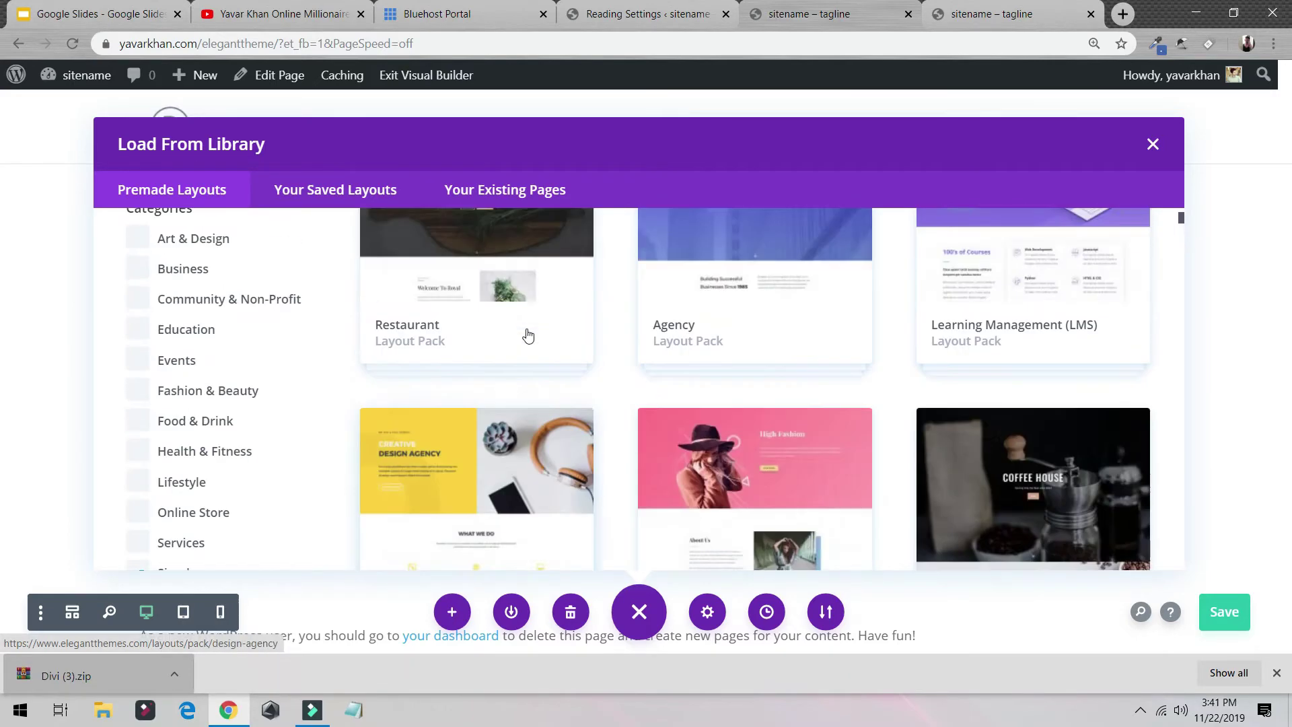
pyautogui.scroll(2, 528, 334)
pyautogui.scroll(-5, 430, 297)
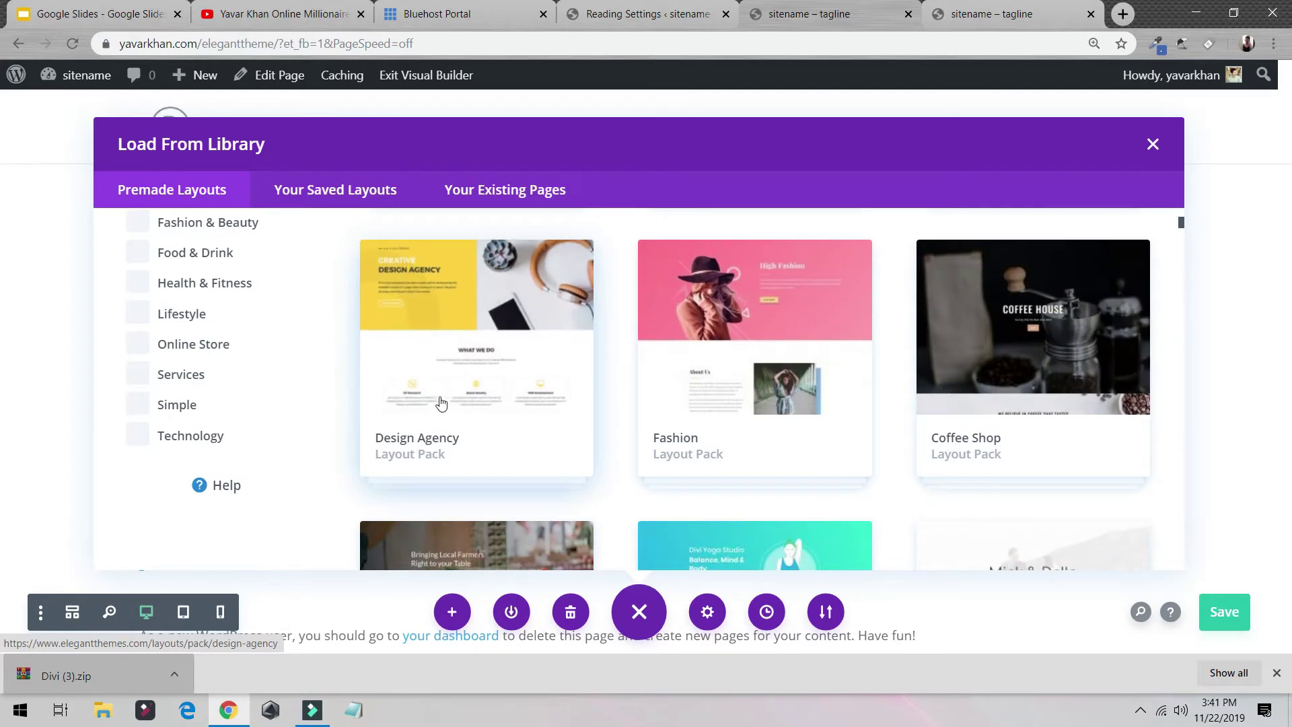
pyautogui.click(459, 387)
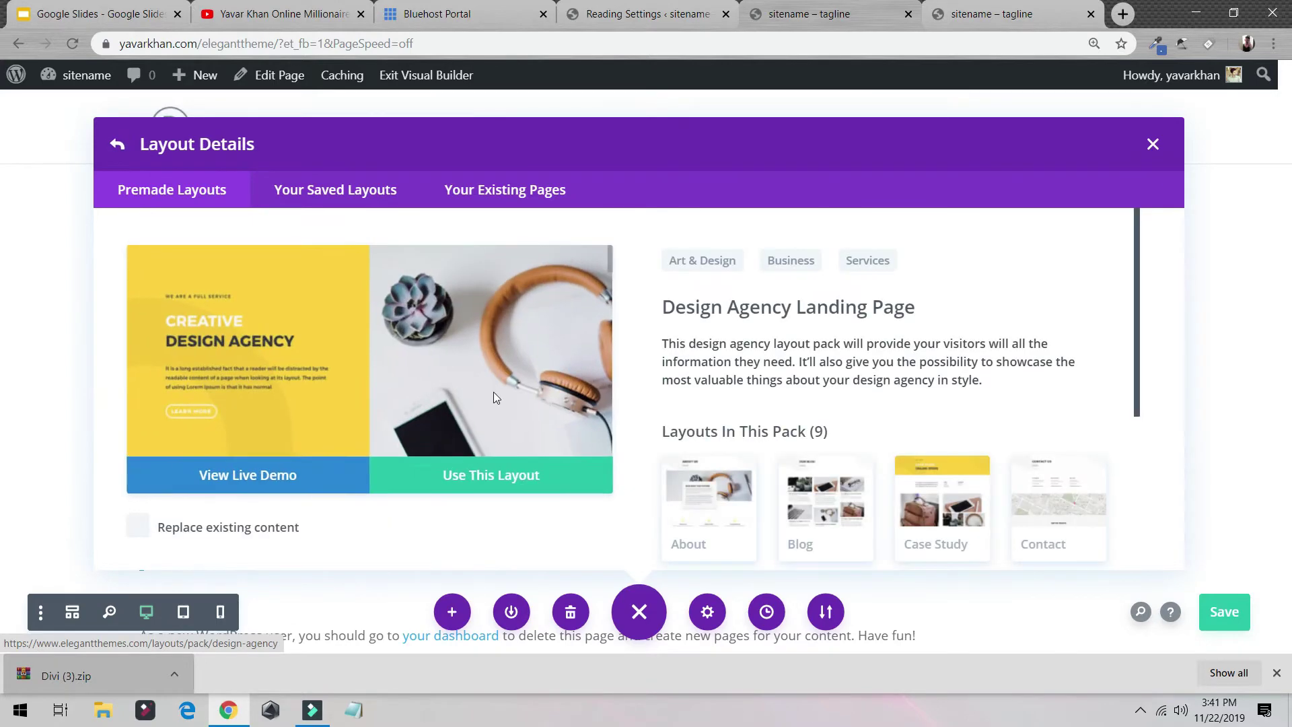
# Review the live demo of the Design Agency Landing Page in its own tab, and return to the layout details.
pyautogui.click(316, 473)
pyautogui.click(862, 13)
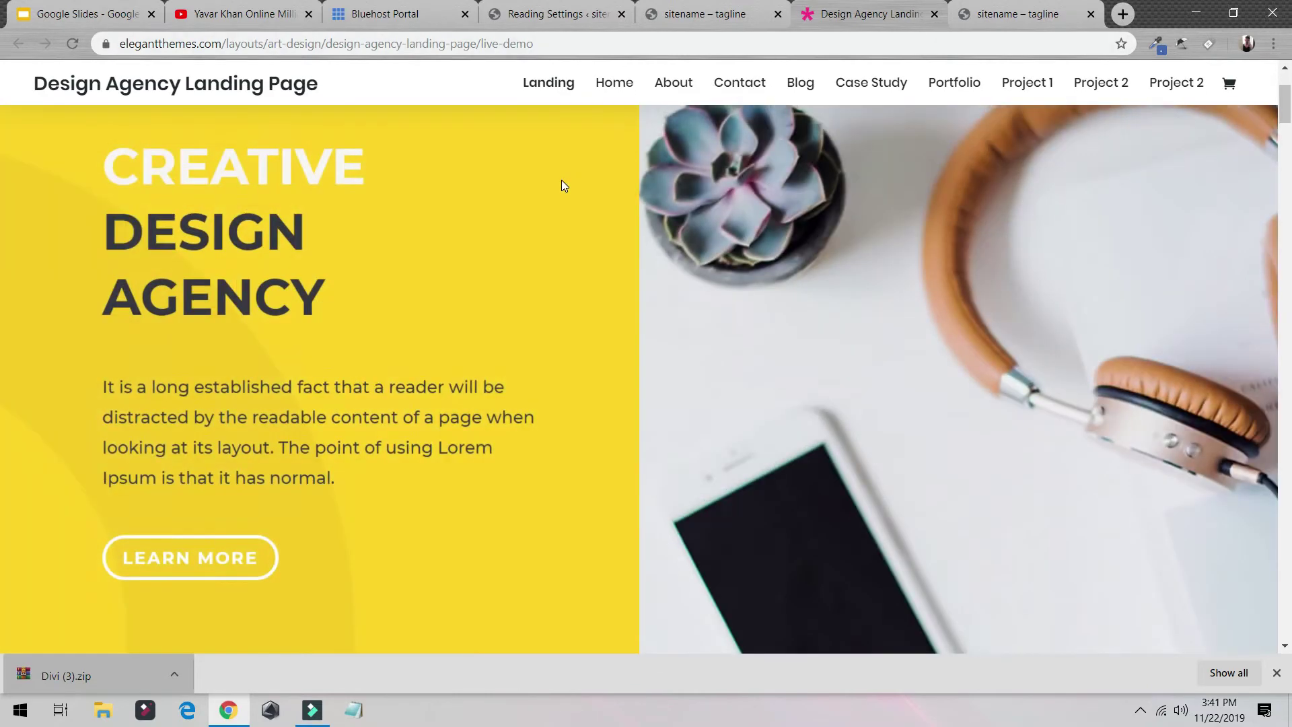
pyautogui.scroll(-12, 561, 180)
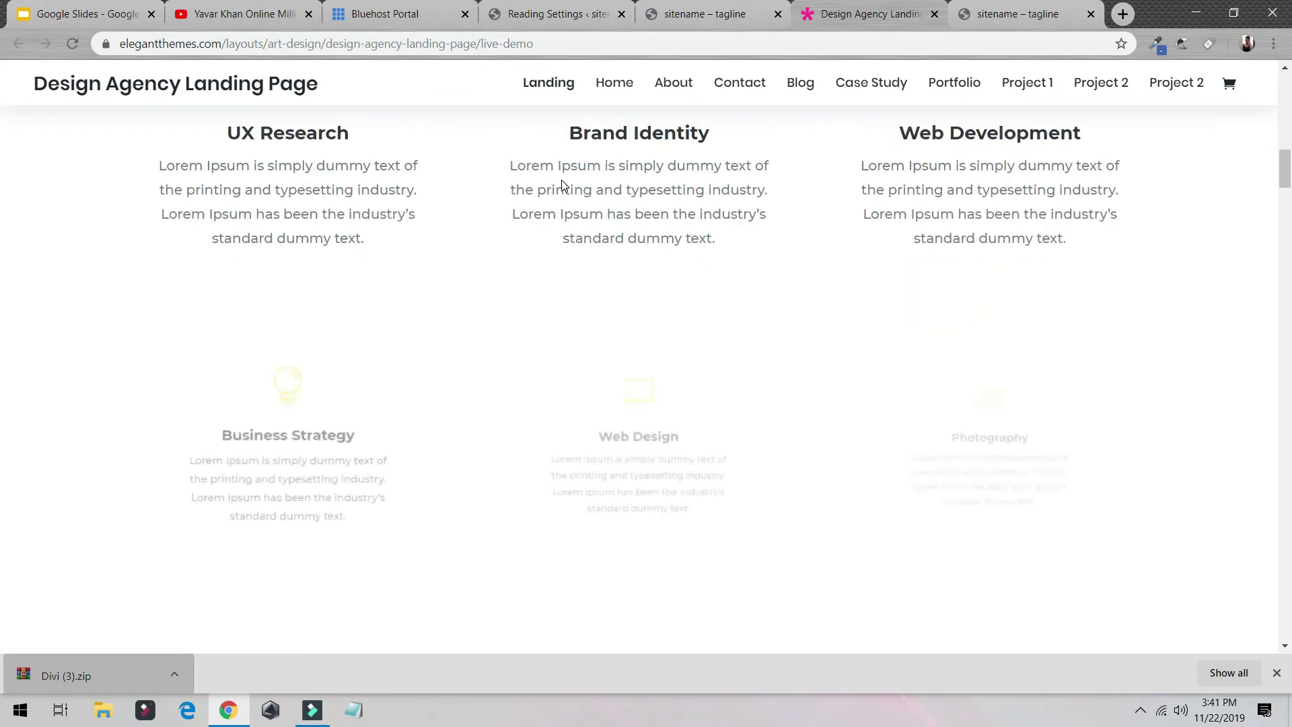
pyautogui.scroll(-15, 562, 179)
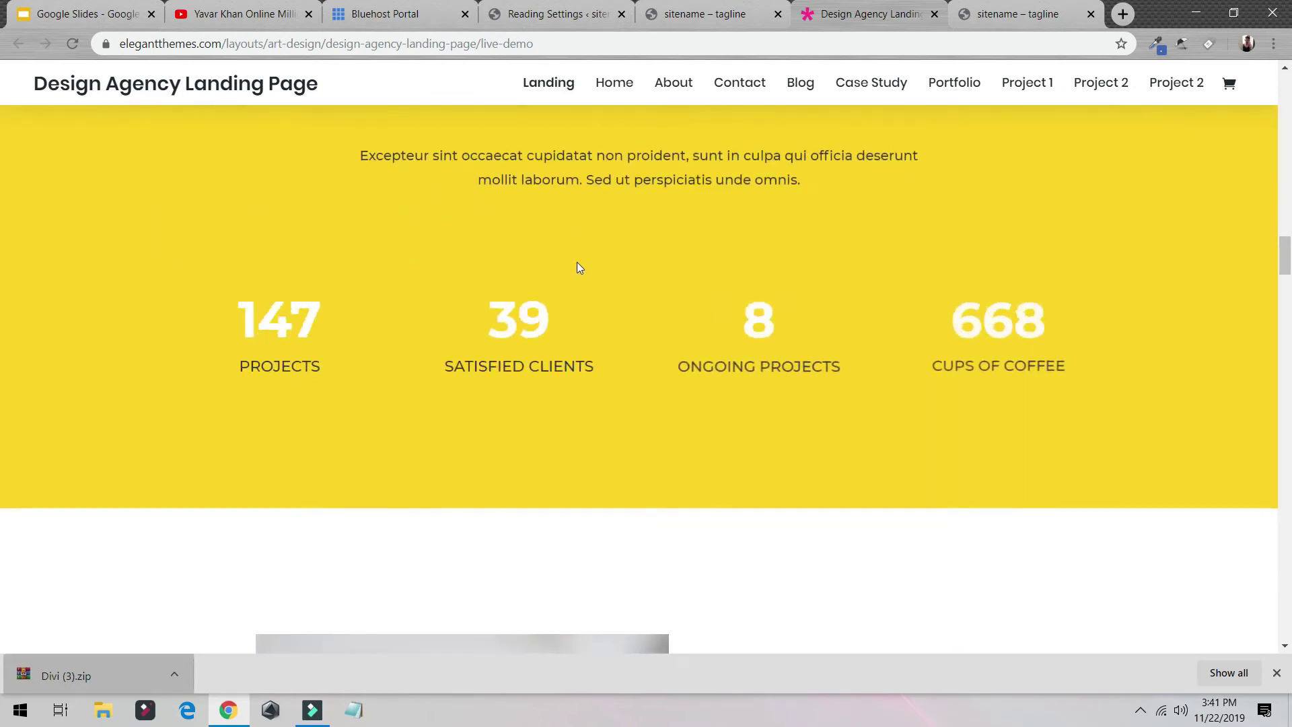
pyautogui.scroll(-8, 579, 267)
pyautogui.click(712, 7)
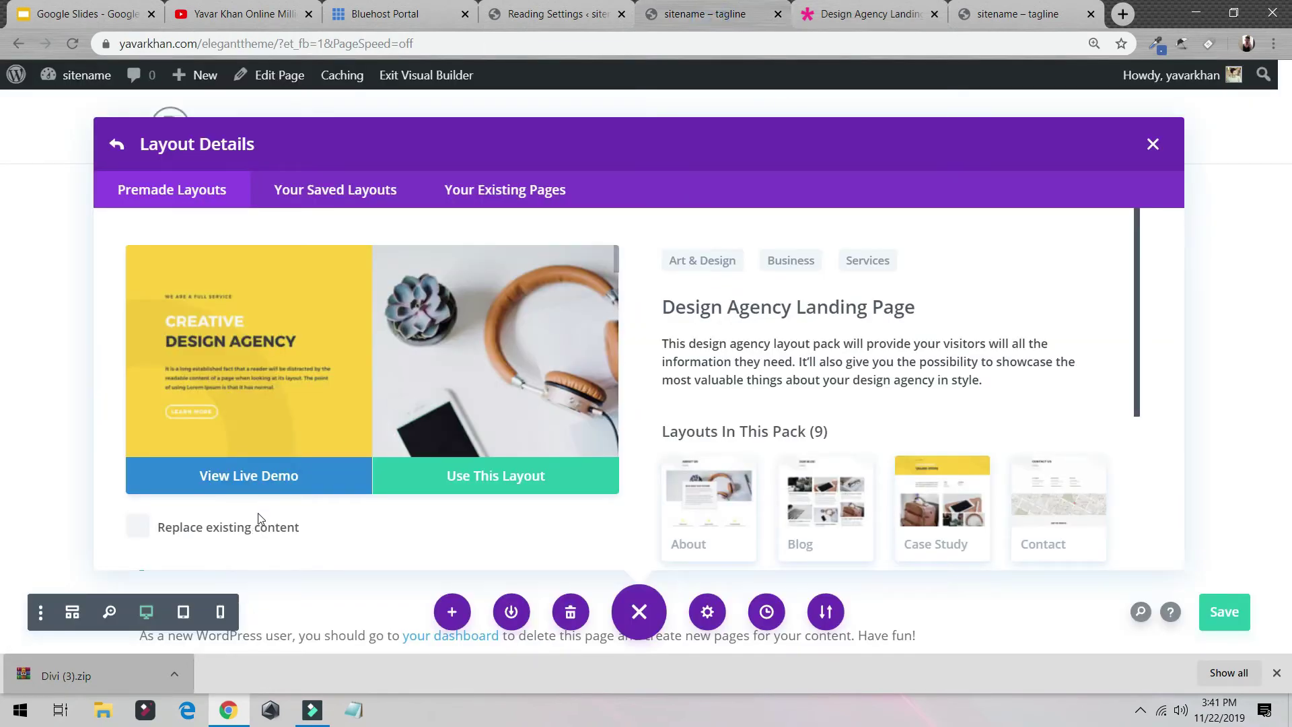
# Load the Design Agency Landing Page layout onto the page, keeping the existing content, and look over the result.
pyautogui.click(469, 483)
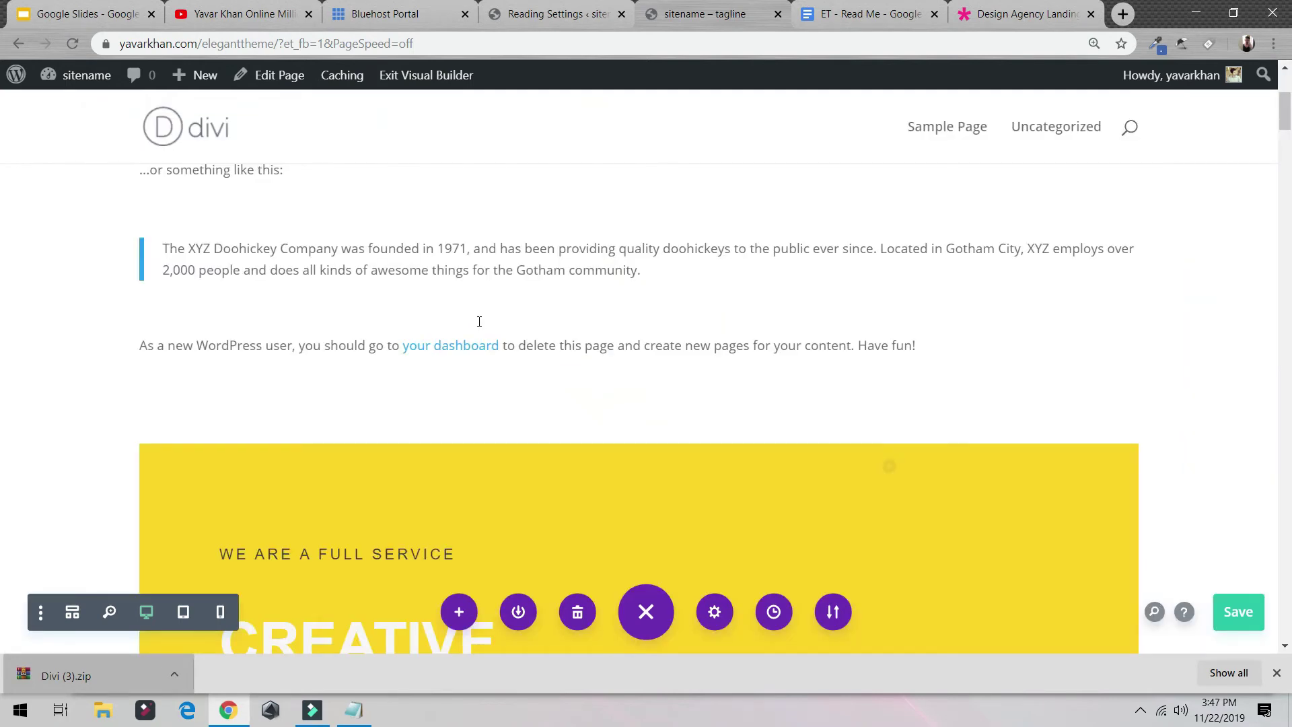
pyautogui.scroll(-10, 1055, 453)
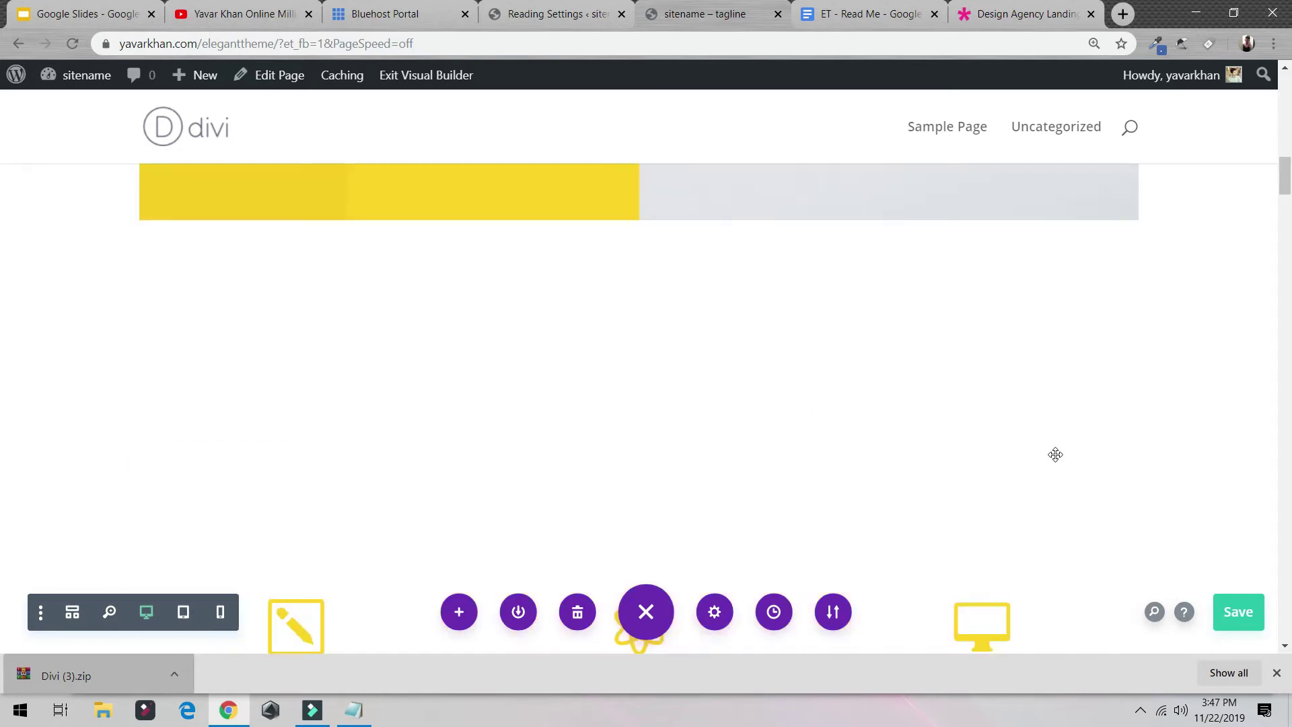
pyautogui.scroll(14, 1044, 427)
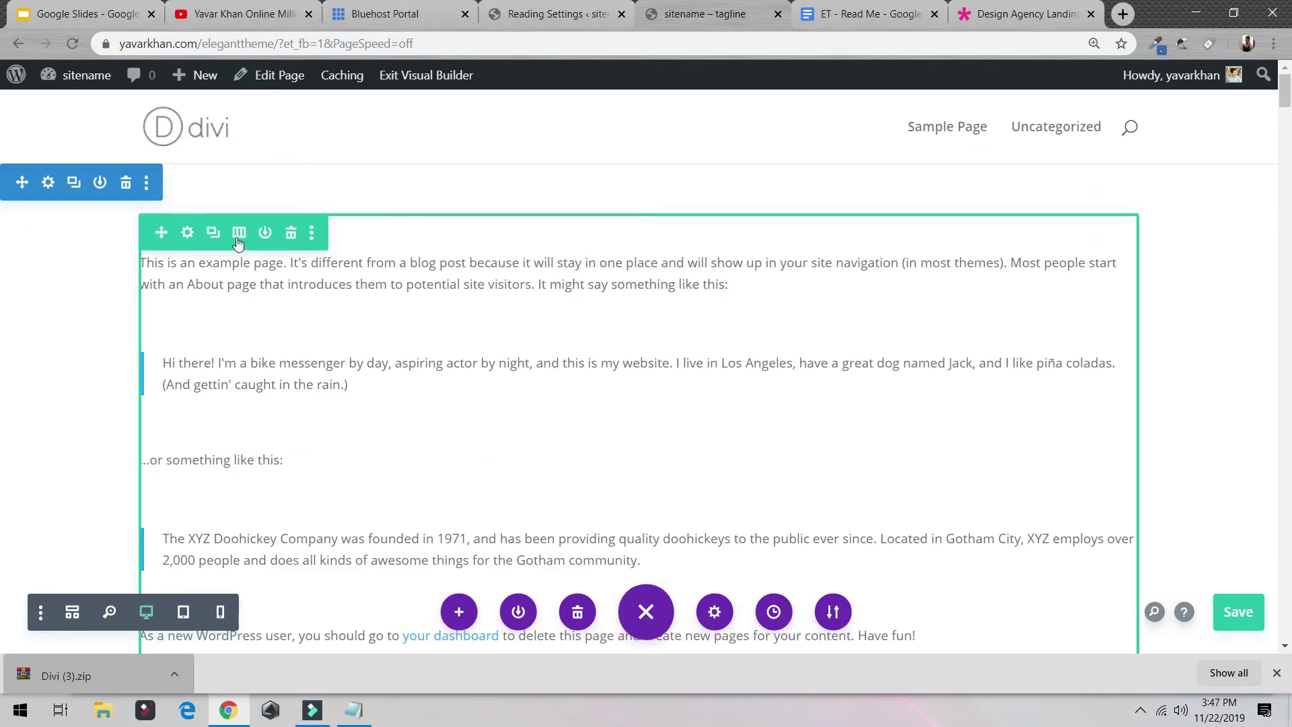
# Delete the row and section holding the original sample text above the new layout, and save the page.
pyautogui.click(292, 233)
pyautogui.click(126, 189)
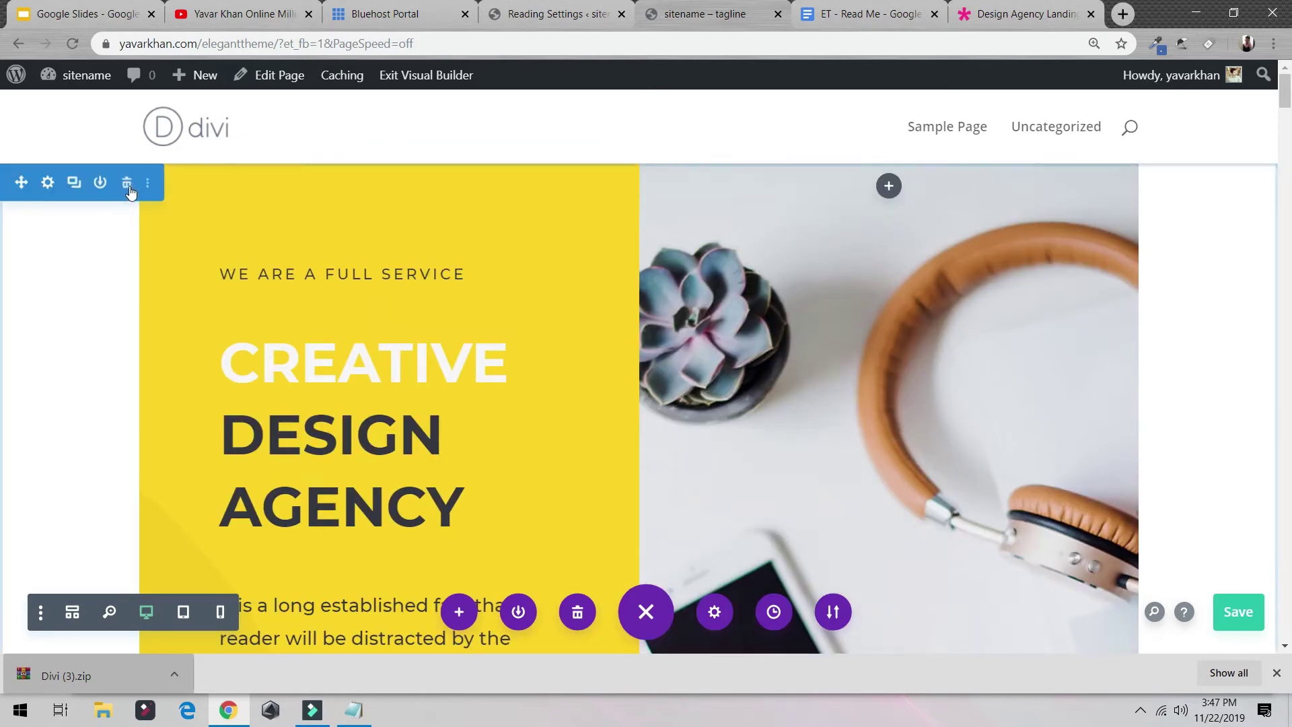
pyautogui.click(1242, 614)
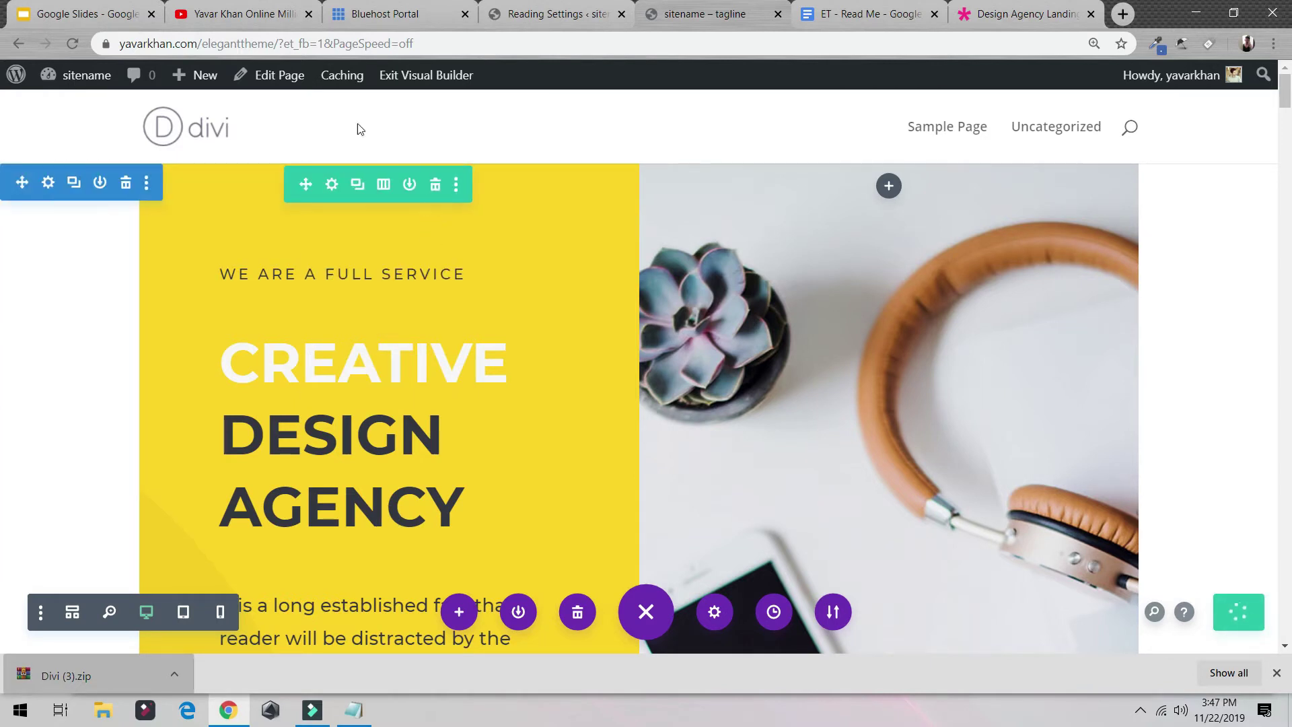
# Leave the Visual Builder for the homepage's WordPress page editor and dismiss the new builder welcome message.
pyautogui.click(281, 80)
pyautogui.click(717, 462)
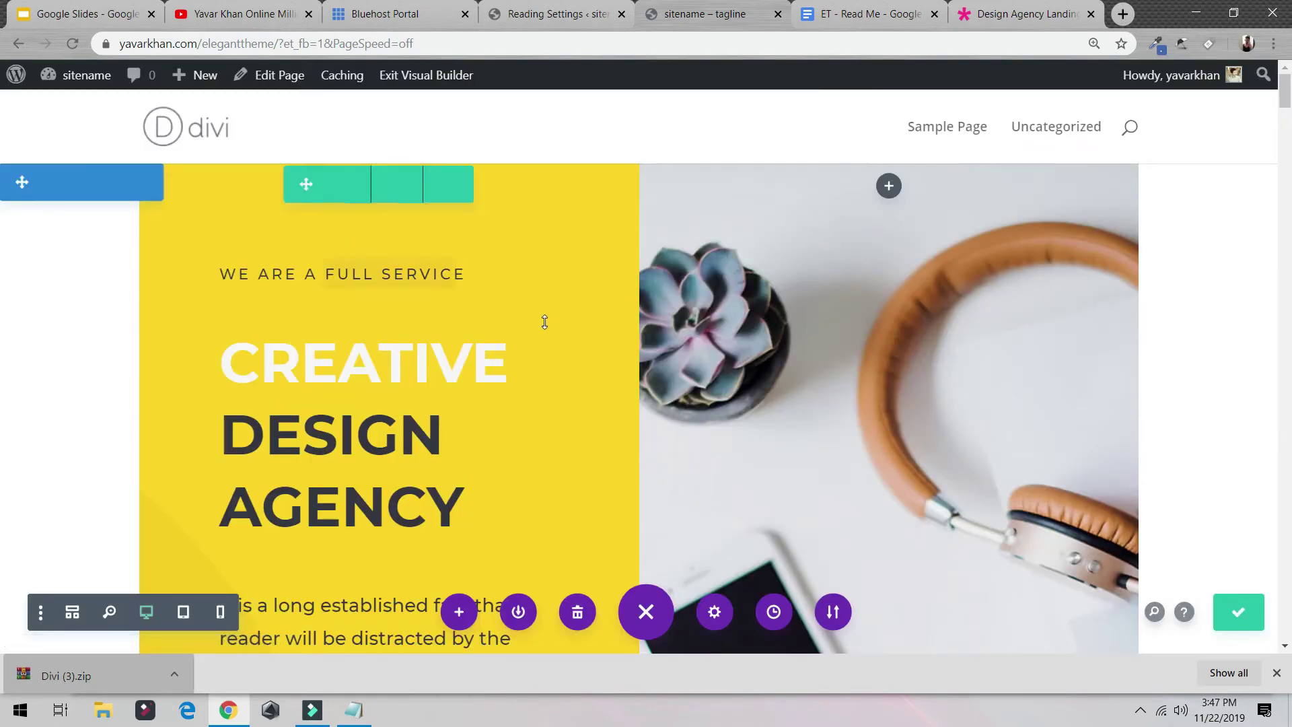
pyautogui.scroll(-5, 552, 323)
pyautogui.scroll(5, 563, 323)
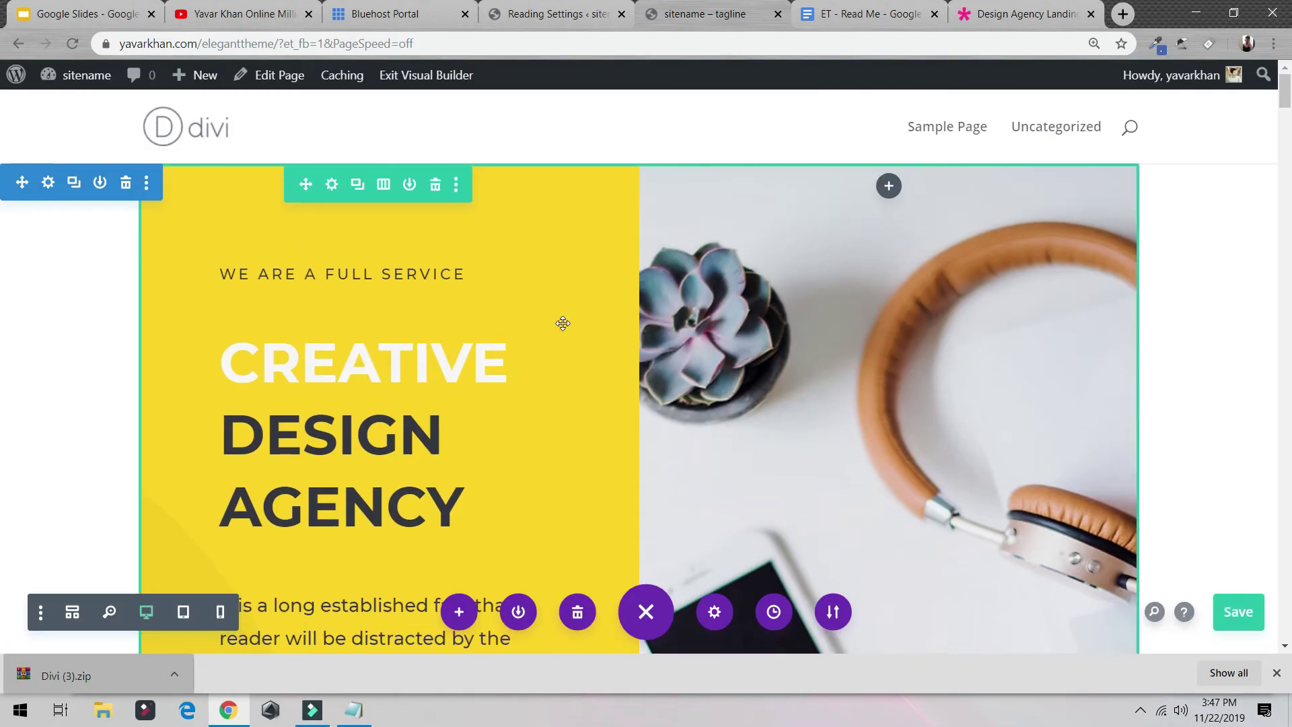
pyautogui.click(291, 78)
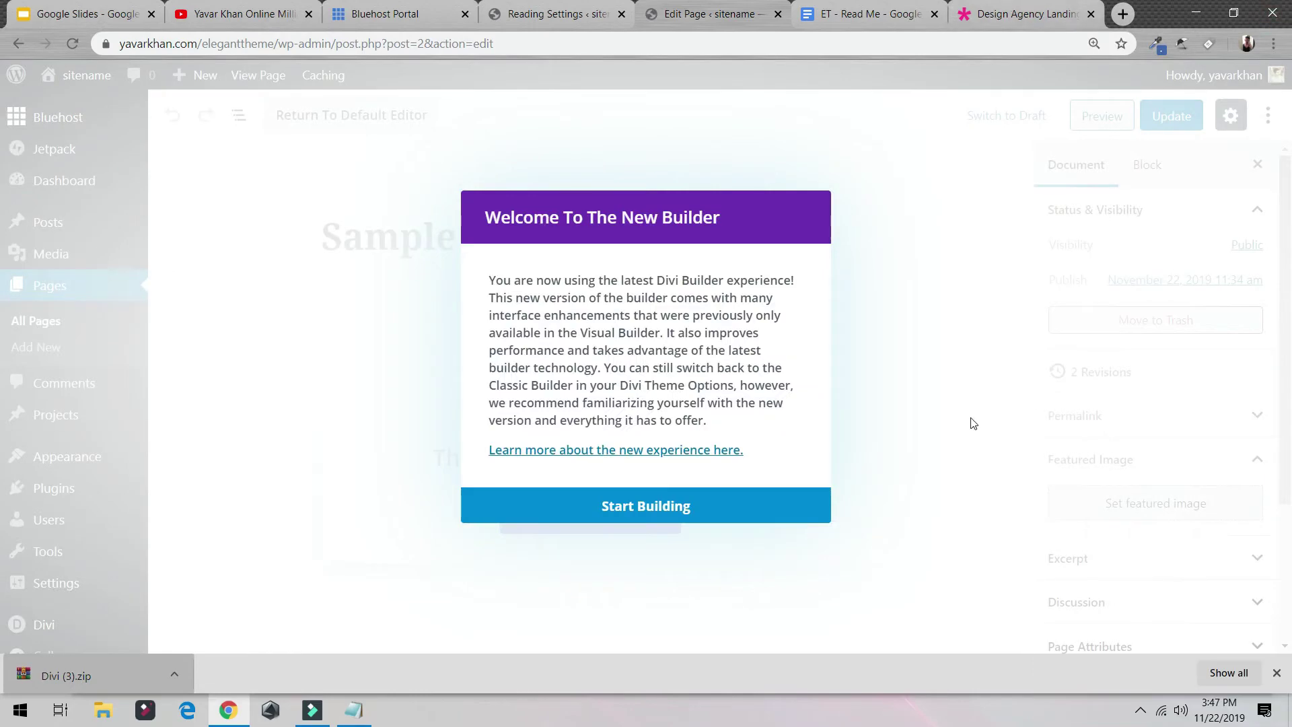
pyautogui.click(634, 514)
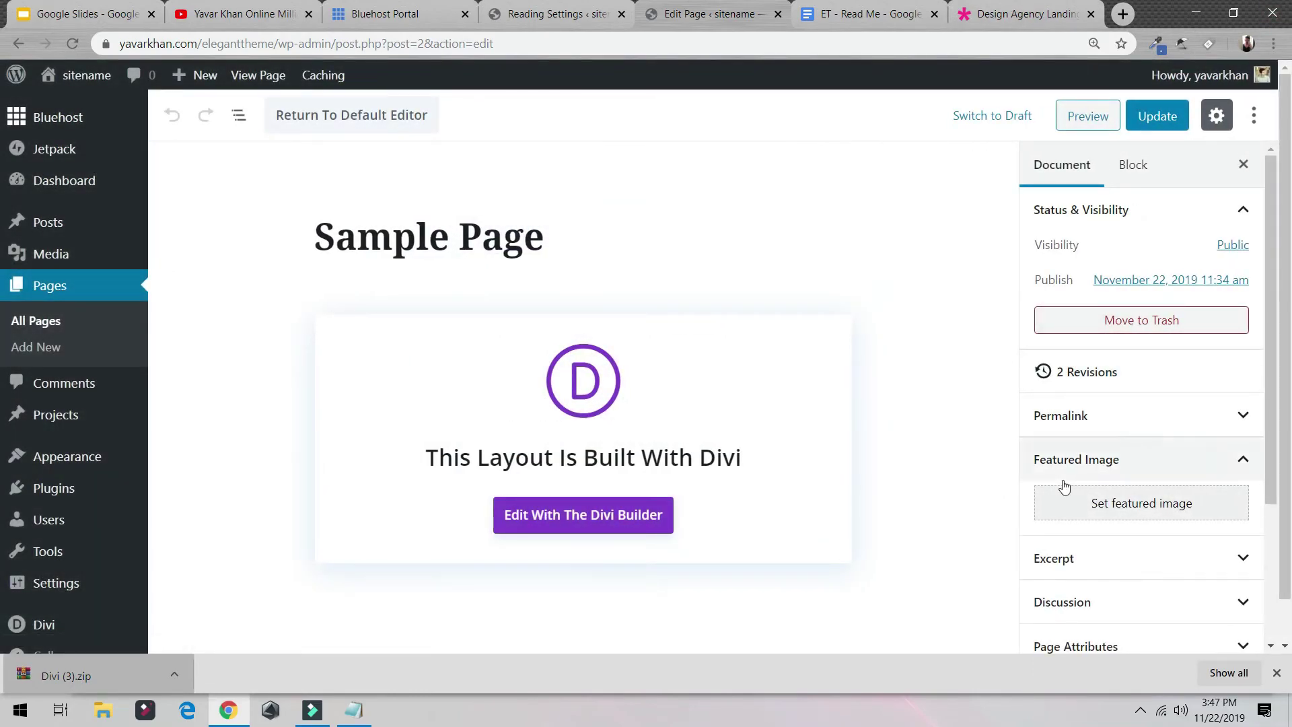
# Change the page's template attribute to Blank Page and update the page.
pyautogui.scroll(-3, 1064, 486)
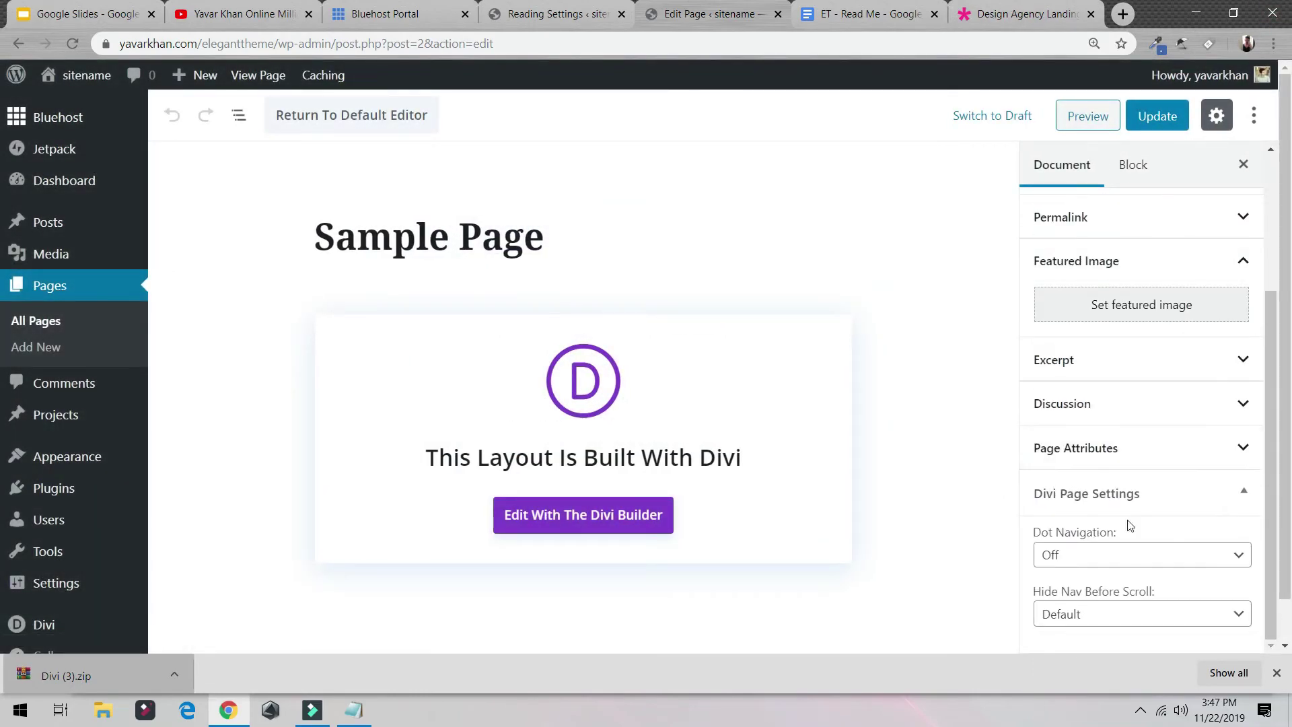
pyautogui.click(1144, 450)
pyautogui.click(1136, 506)
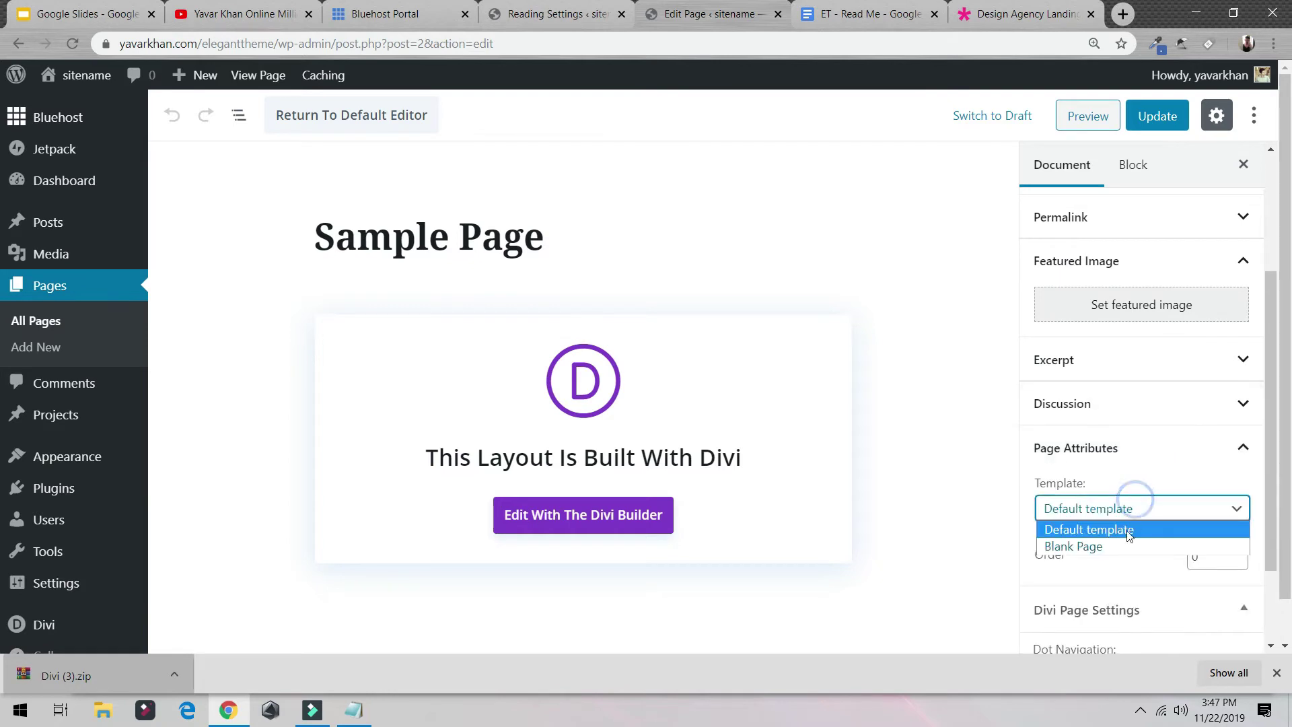
pyautogui.click(1116, 546)
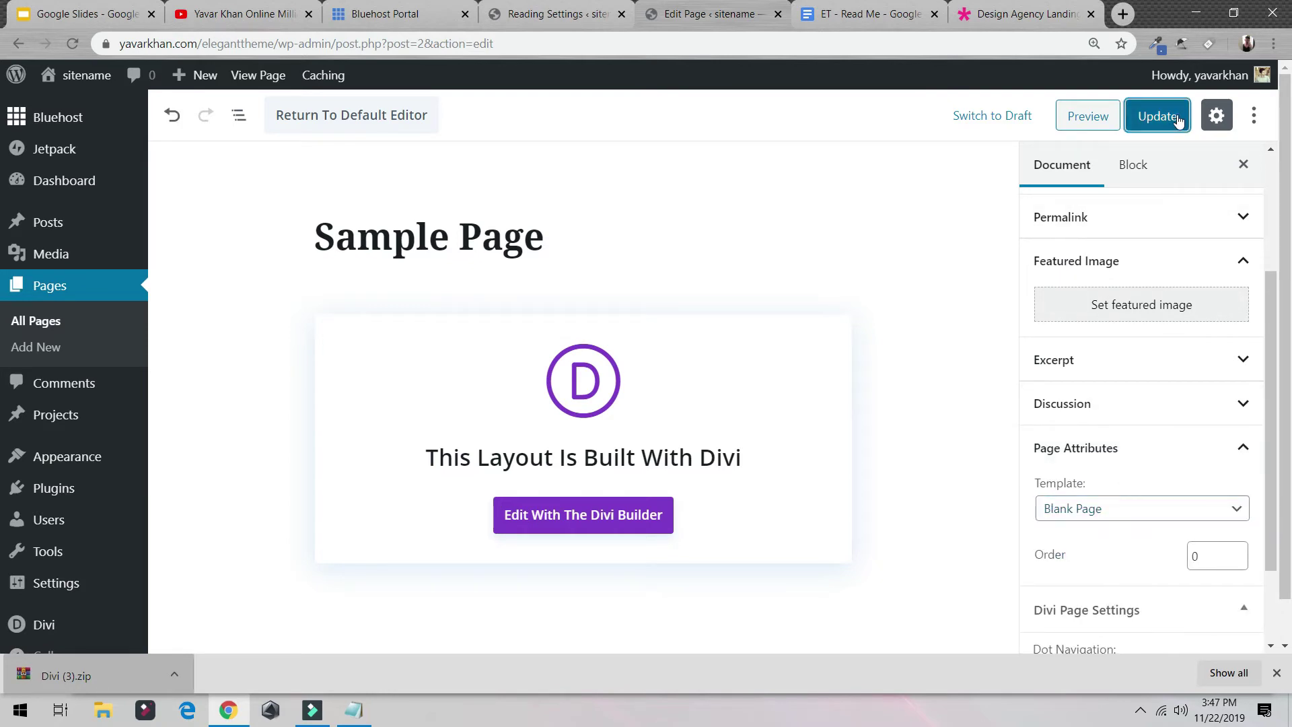
pyautogui.click(1156, 116)
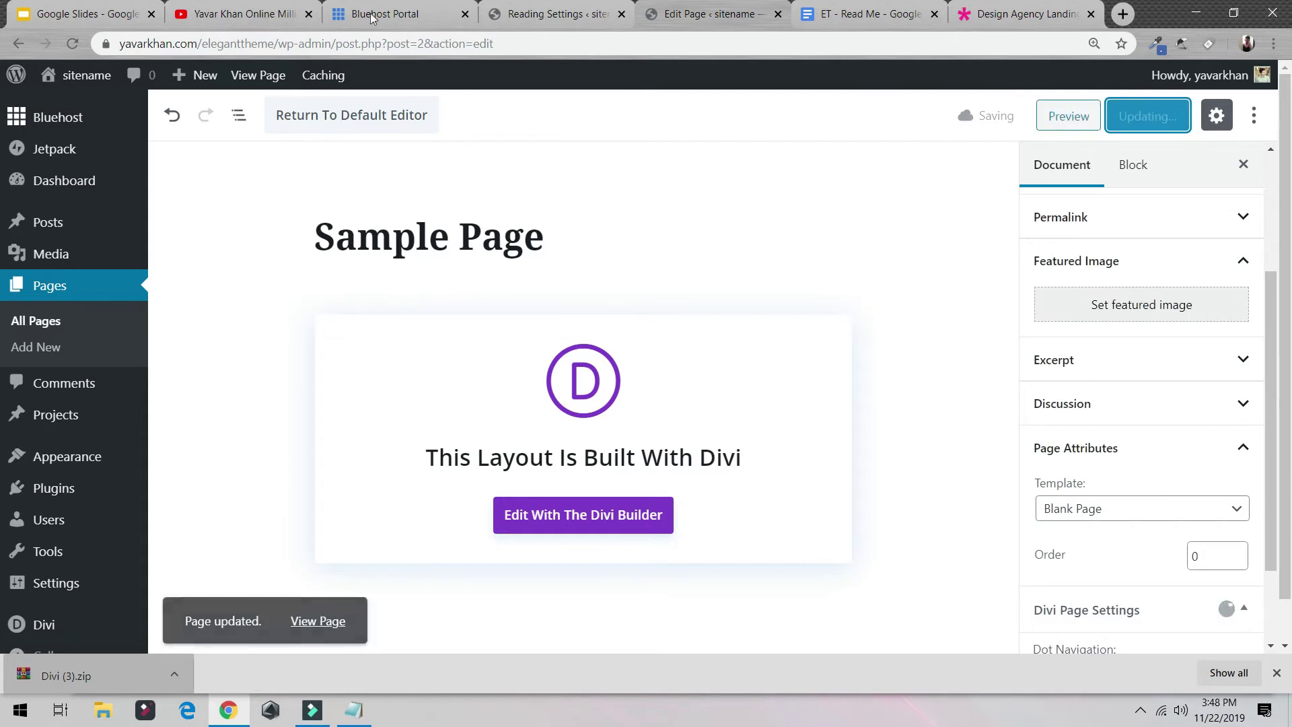
# Open the site in a new browser tab and look through the homepage with the blank template.
pyautogui.moveTo(86, 75)
pyautogui.middleClick(93, 120)
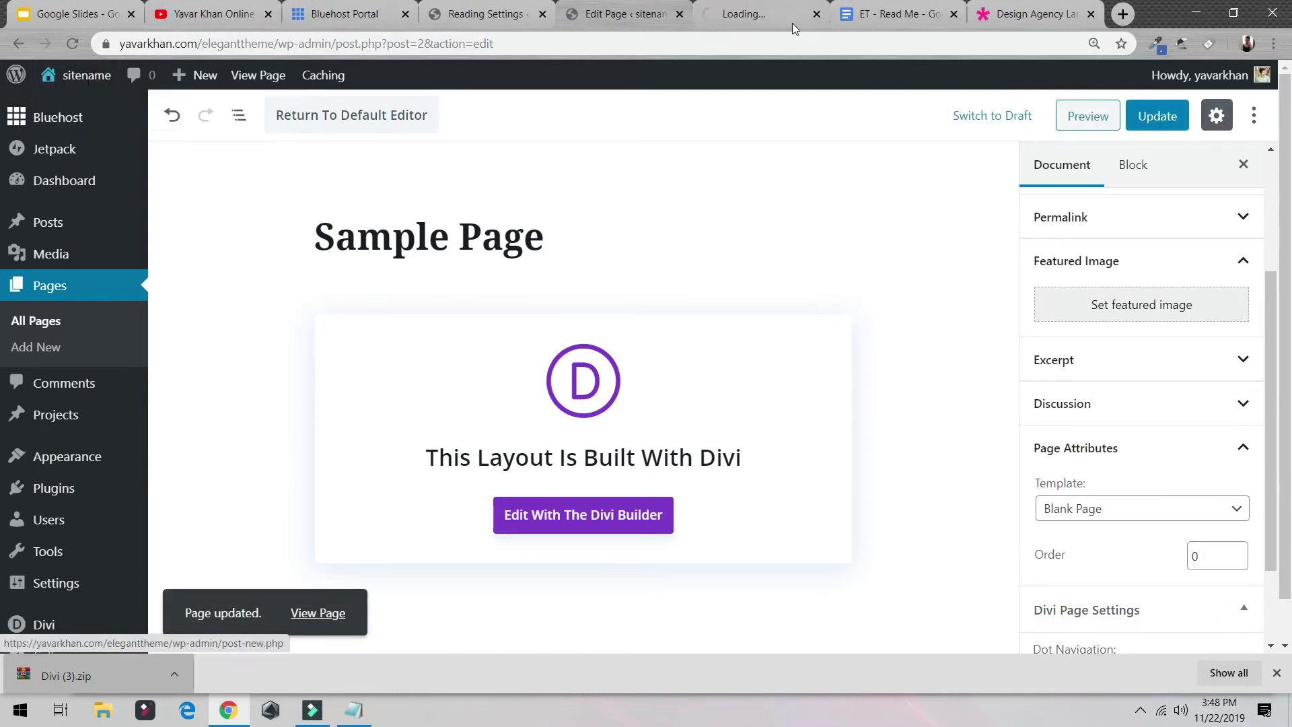
pyautogui.click(732, 8)
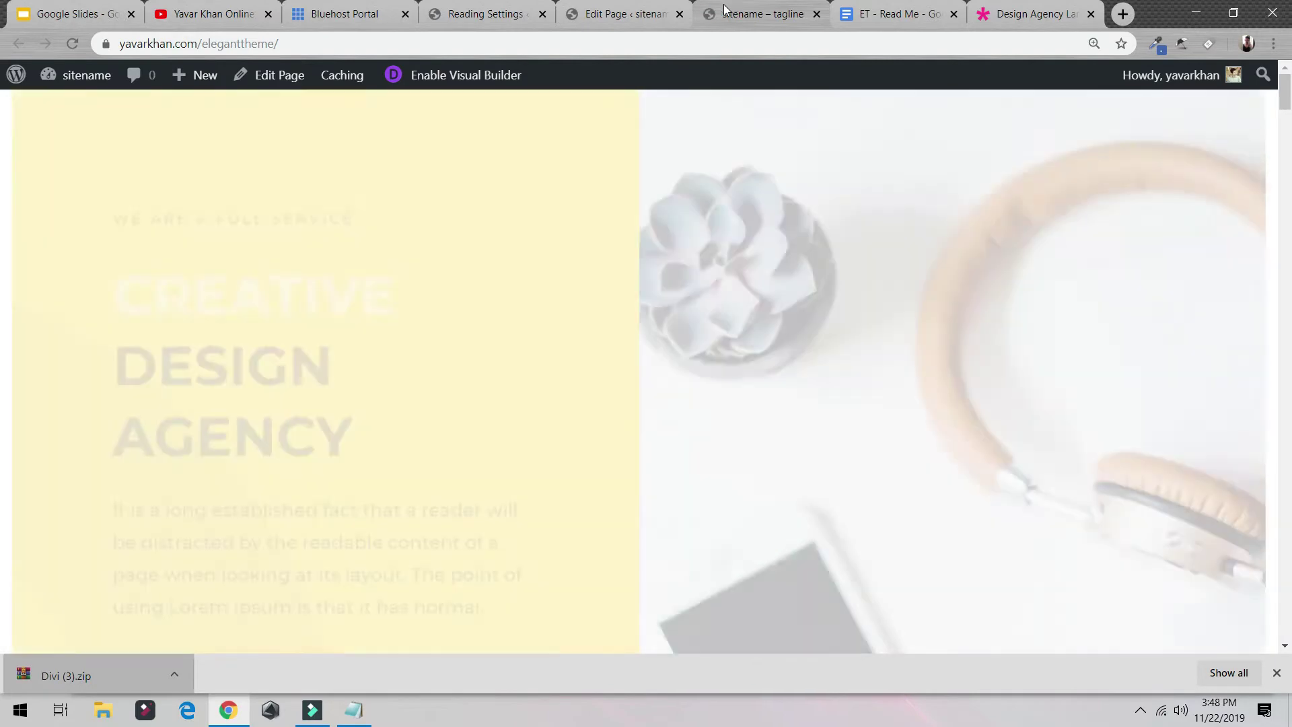
pyautogui.scroll(-10, 608, 215)
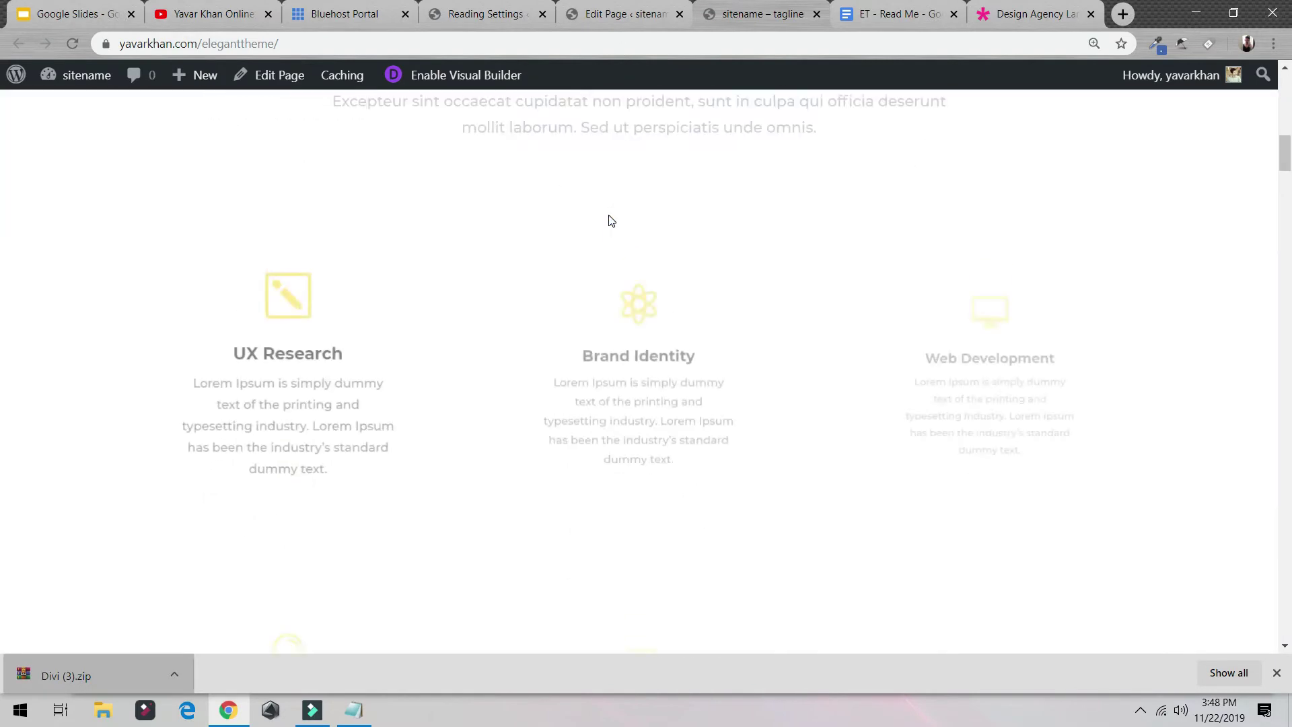
pyautogui.scroll(10, 608, 216)
pyautogui.scroll(-3, 617, 163)
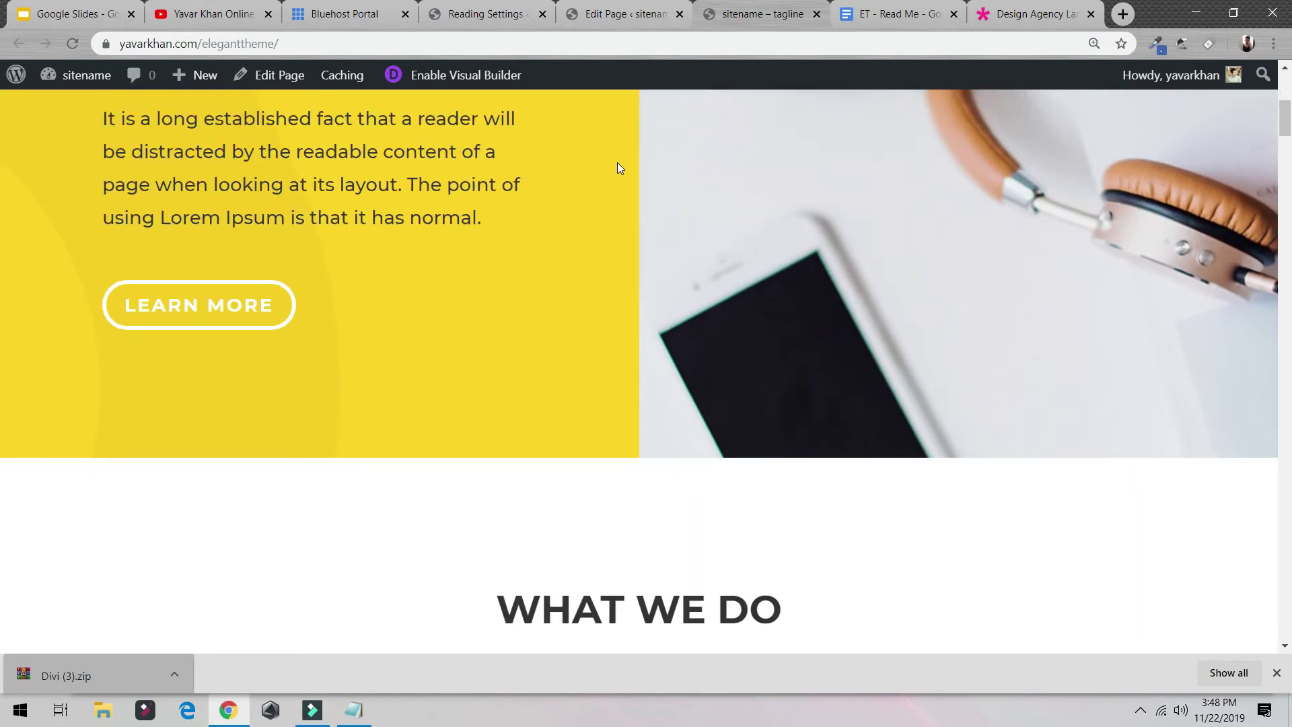
pyautogui.scroll(-15, 617, 164)
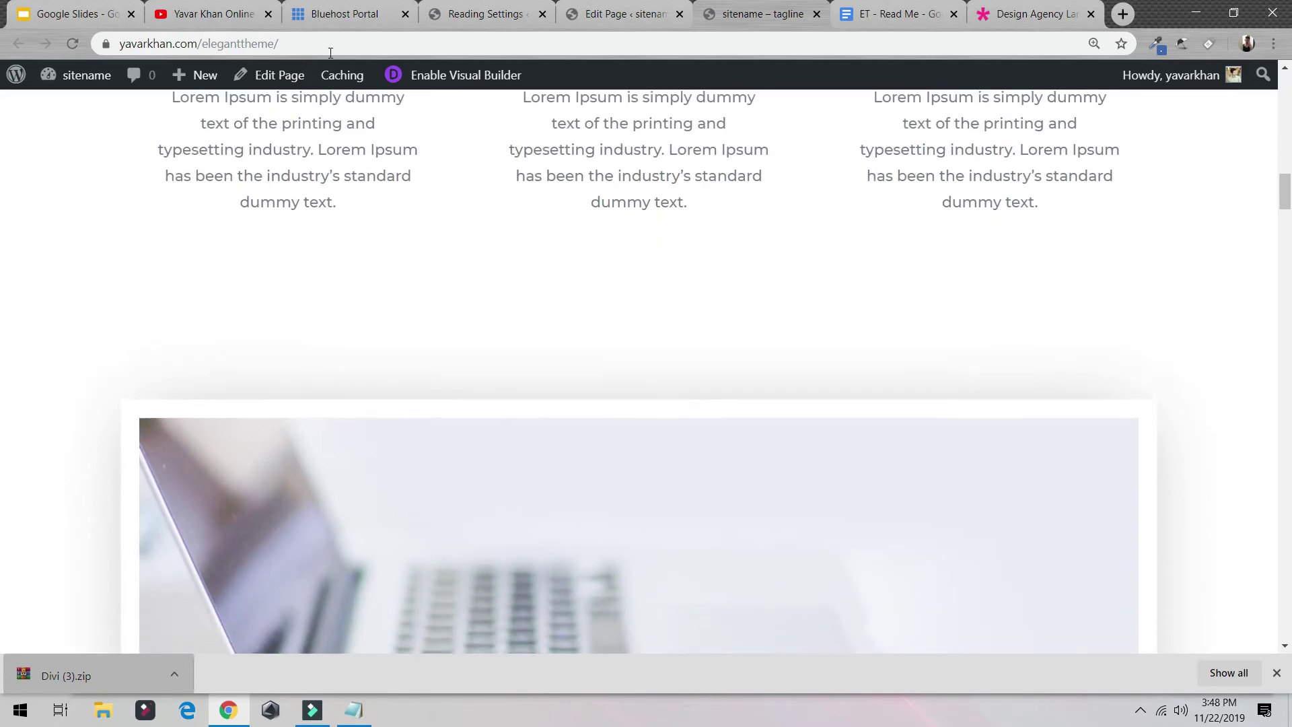
# Open the site's copied address in an incognito window and view the homepage at full size and in a reduced window.
pyautogui.click(324, 46)
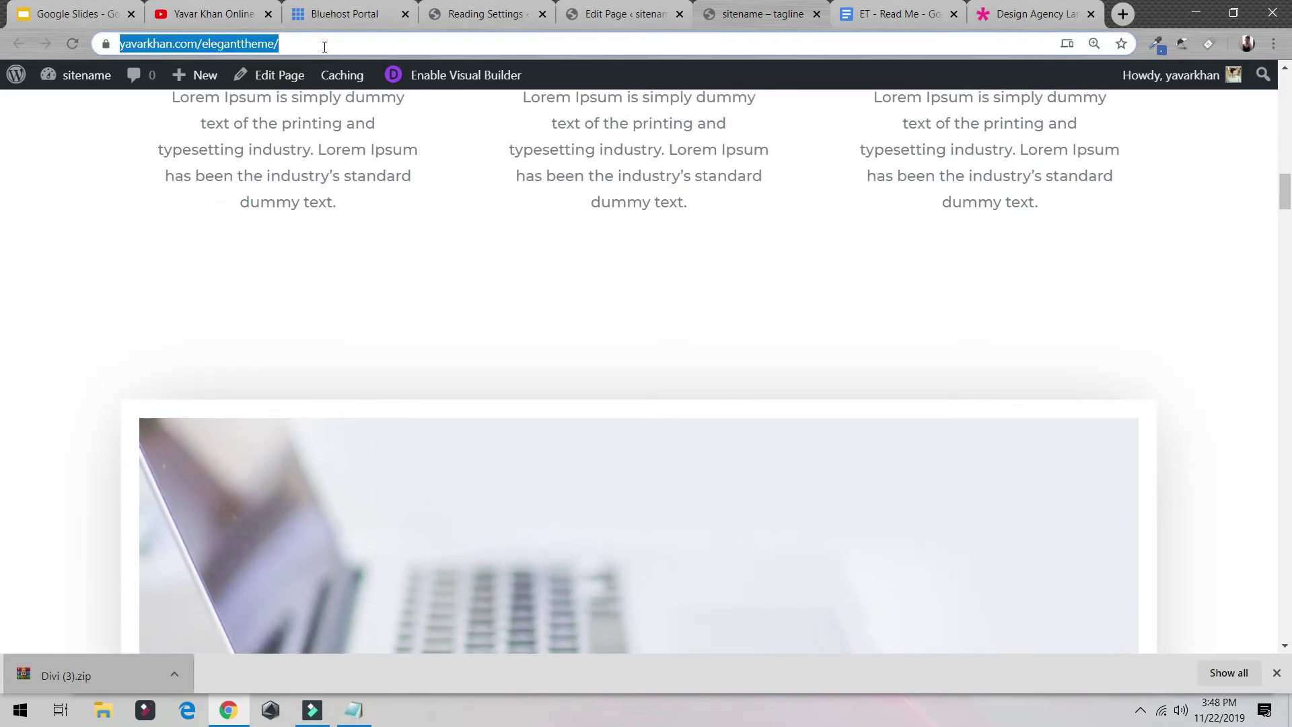
pyautogui.hotkey('ctrl', 'c')
pyautogui.hotkey('ctrl', 'shift', 'n')
pyautogui.hotkey('ctrl', 'v')
pyautogui.press('Return')
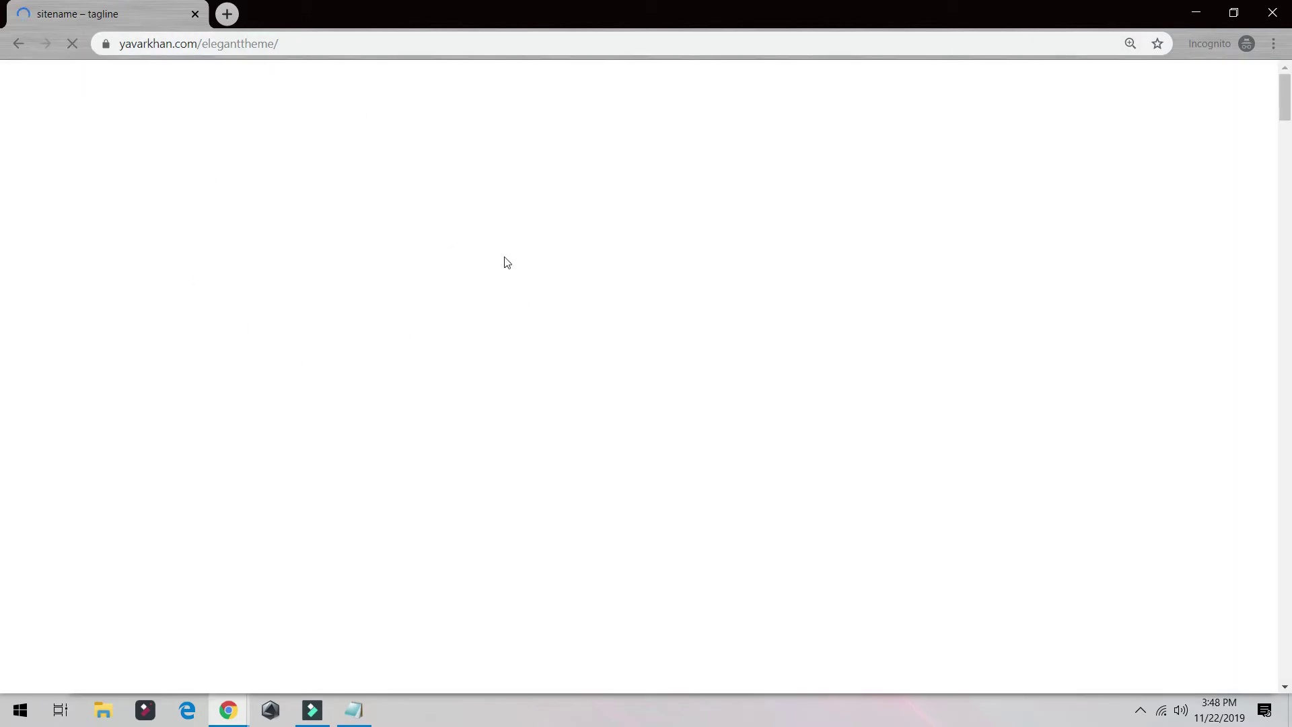
pyautogui.scroll(-15, 507, 263)
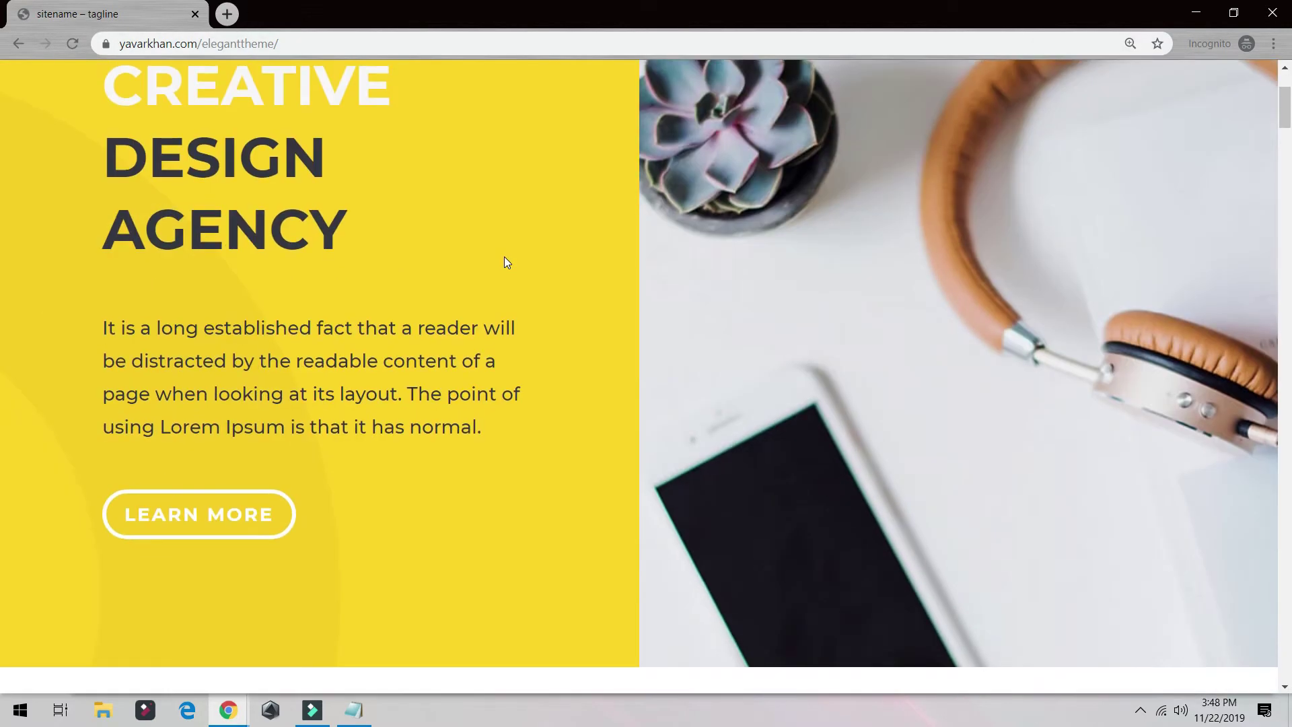
pyautogui.scroll(5, 507, 263)
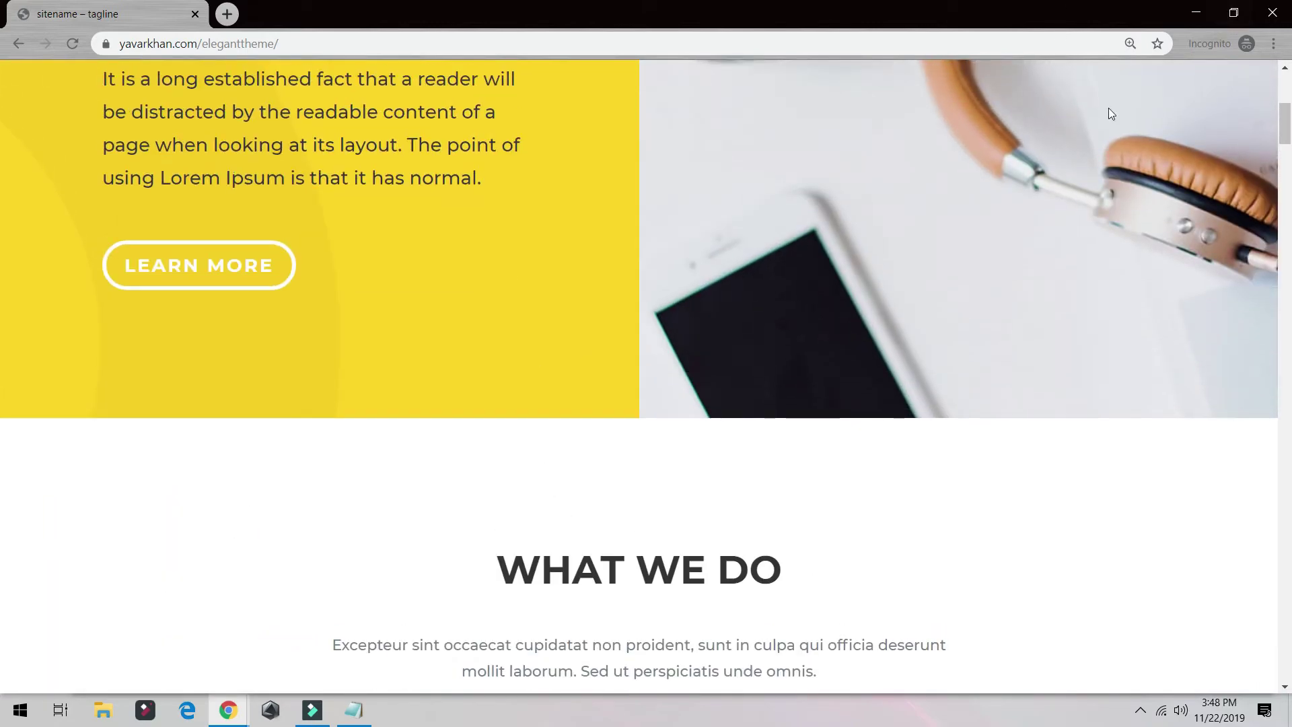
pyautogui.click(1234, 12)
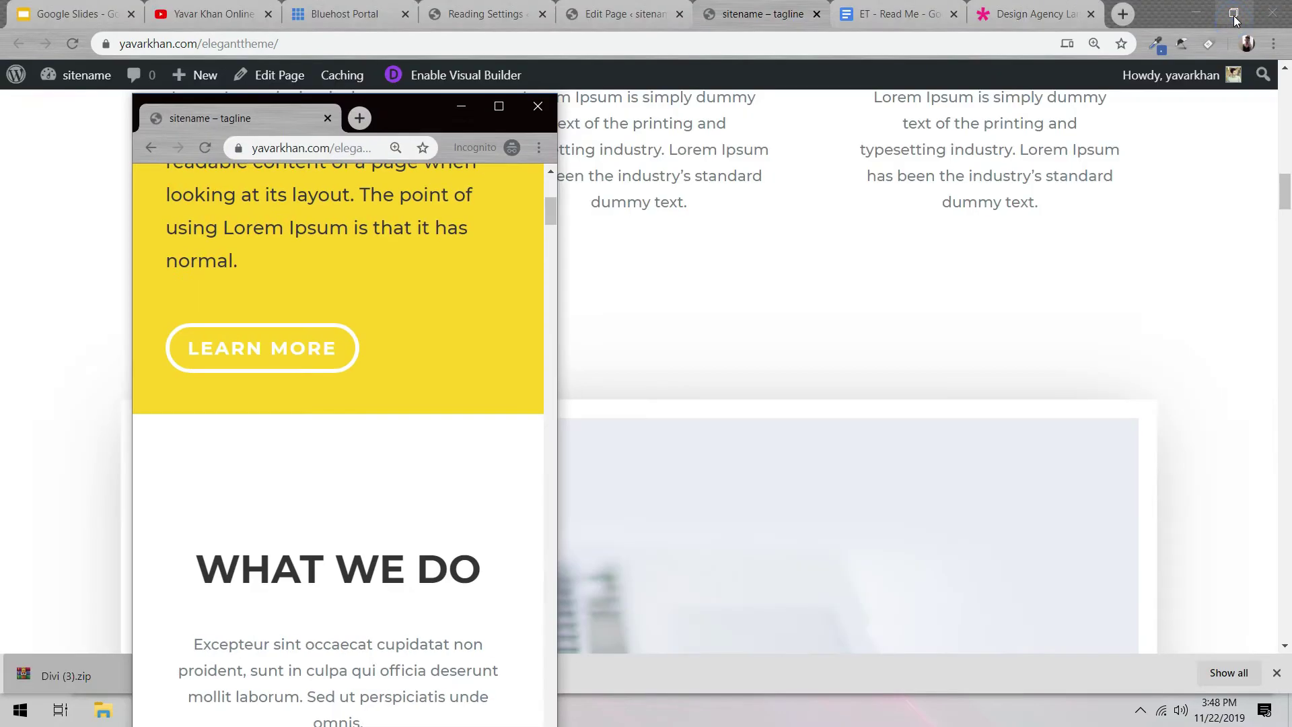
# Look over the homepage in the narrow incognito window, close that window, and look through the homepage at full width.
pyautogui.scroll(-5, 484, 381)
pyautogui.scroll(10, 485, 378)
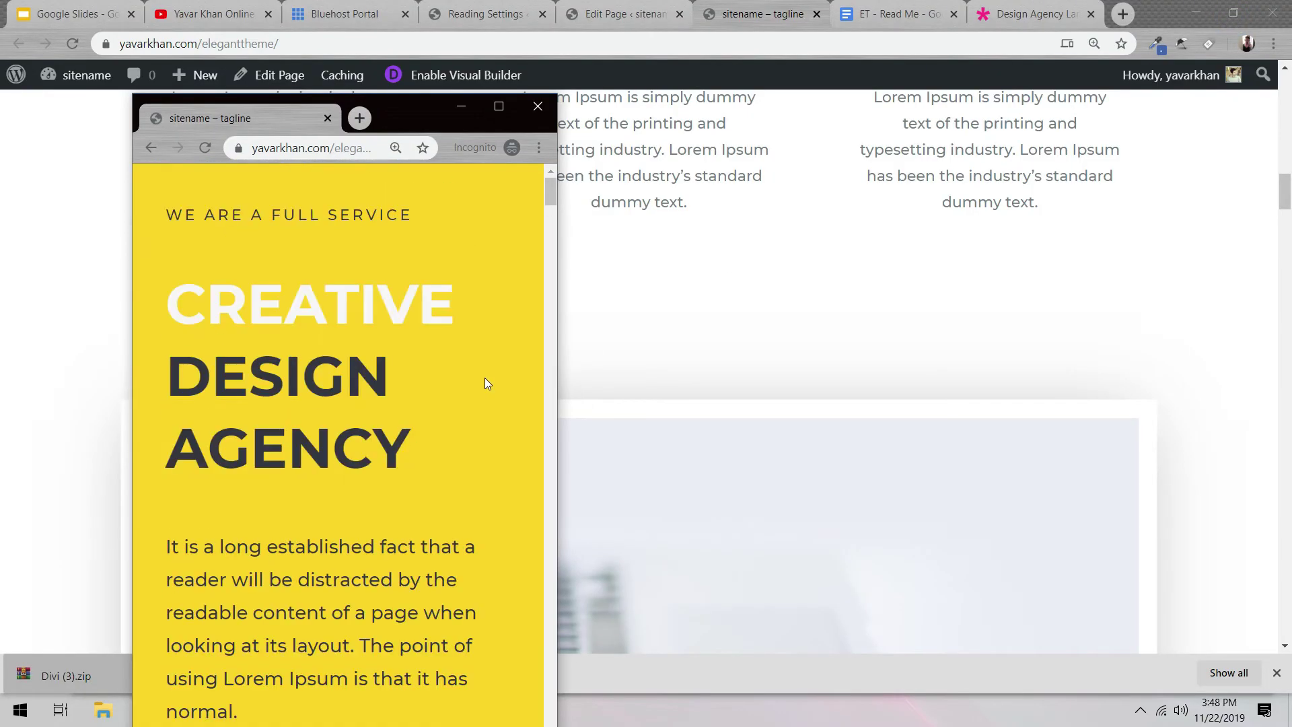
pyautogui.click(538, 106)
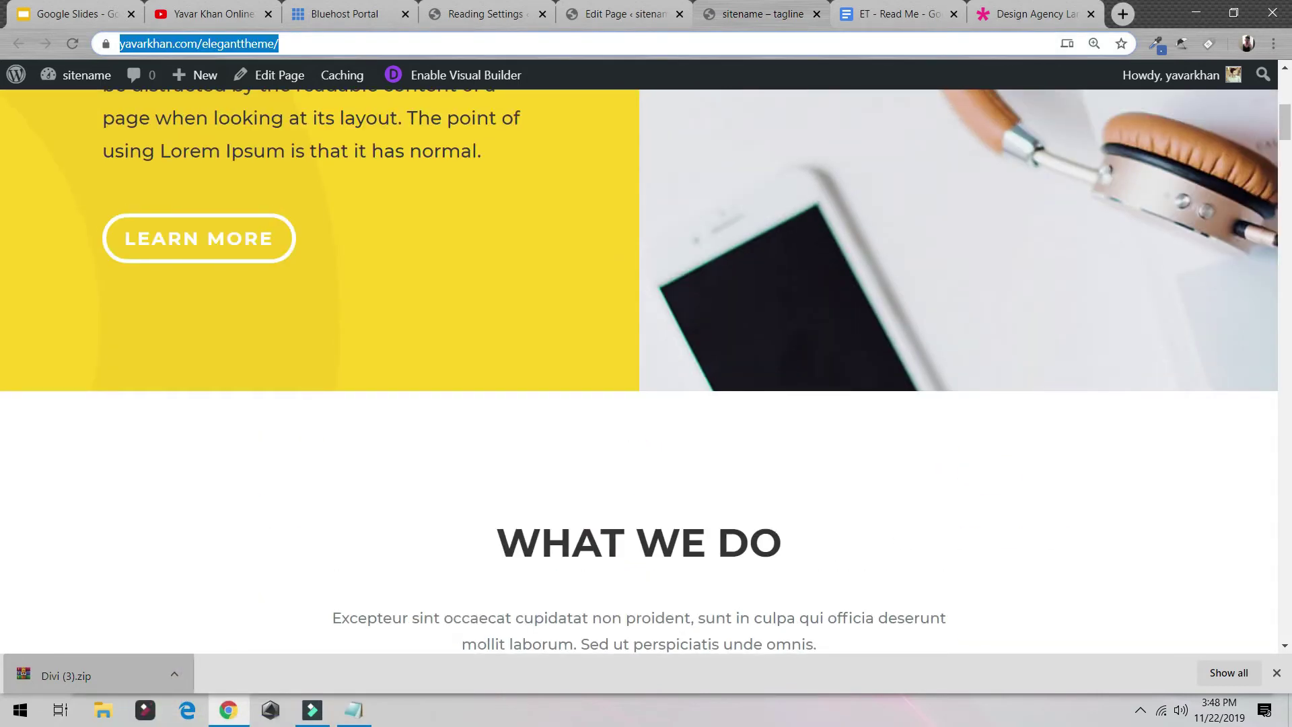
pyautogui.scroll(-8, 807, 208)
pyautogui.scroll(15, 604, 256)
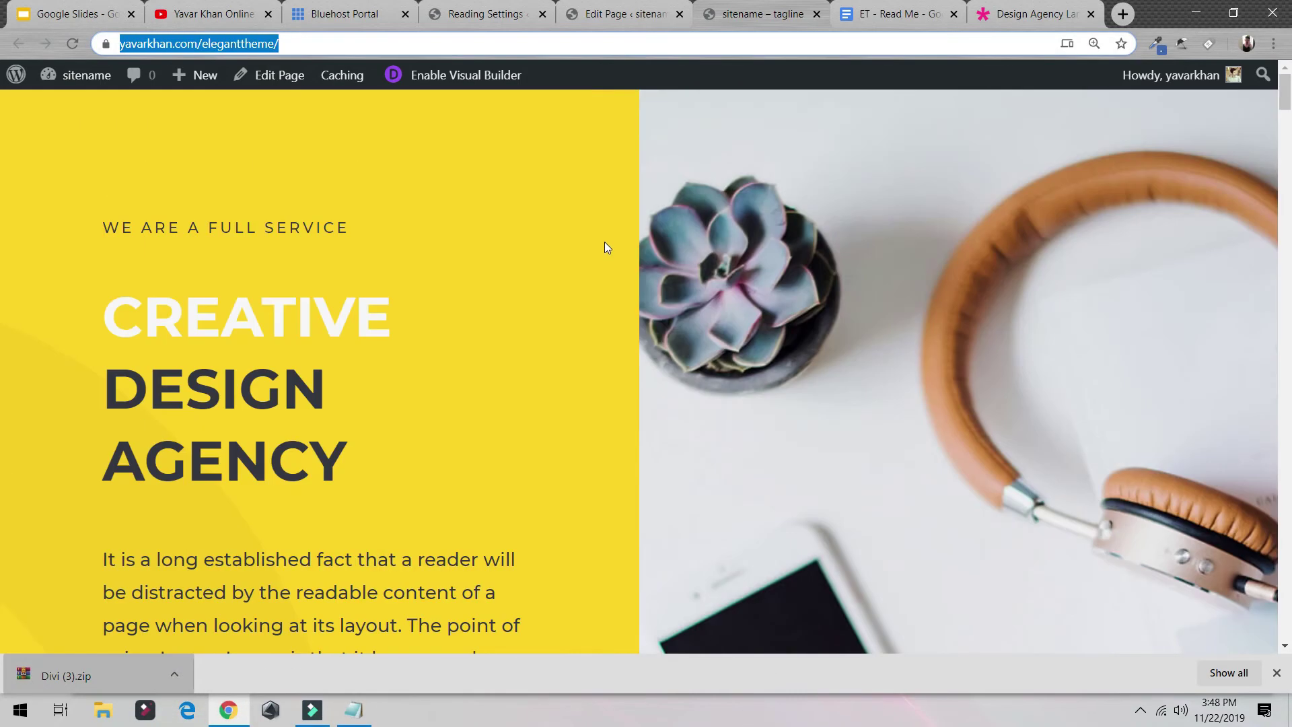
# Set the page's template attribute to Default template in the WordPress page editor and update the page.
pyautogui.click(496, 77)
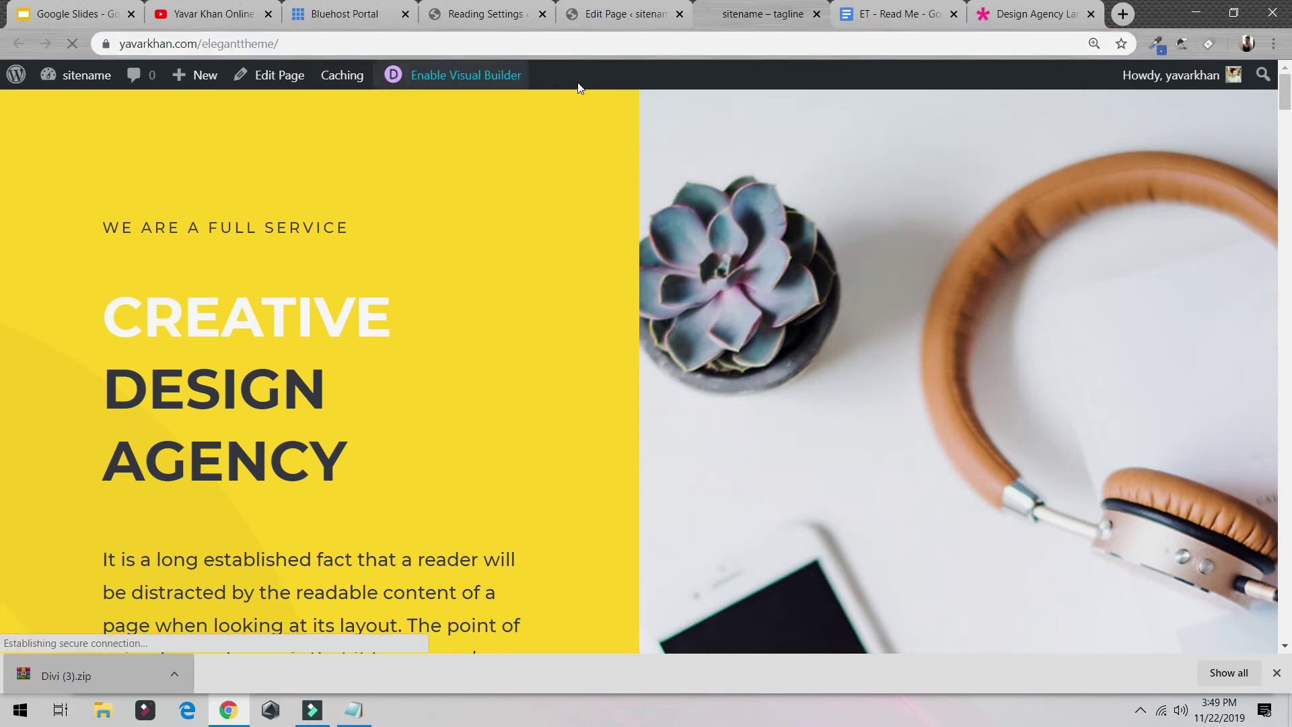
pyautogui.hotkey('ctrl', 'pageup')
pyautogui.click(1171, 506)
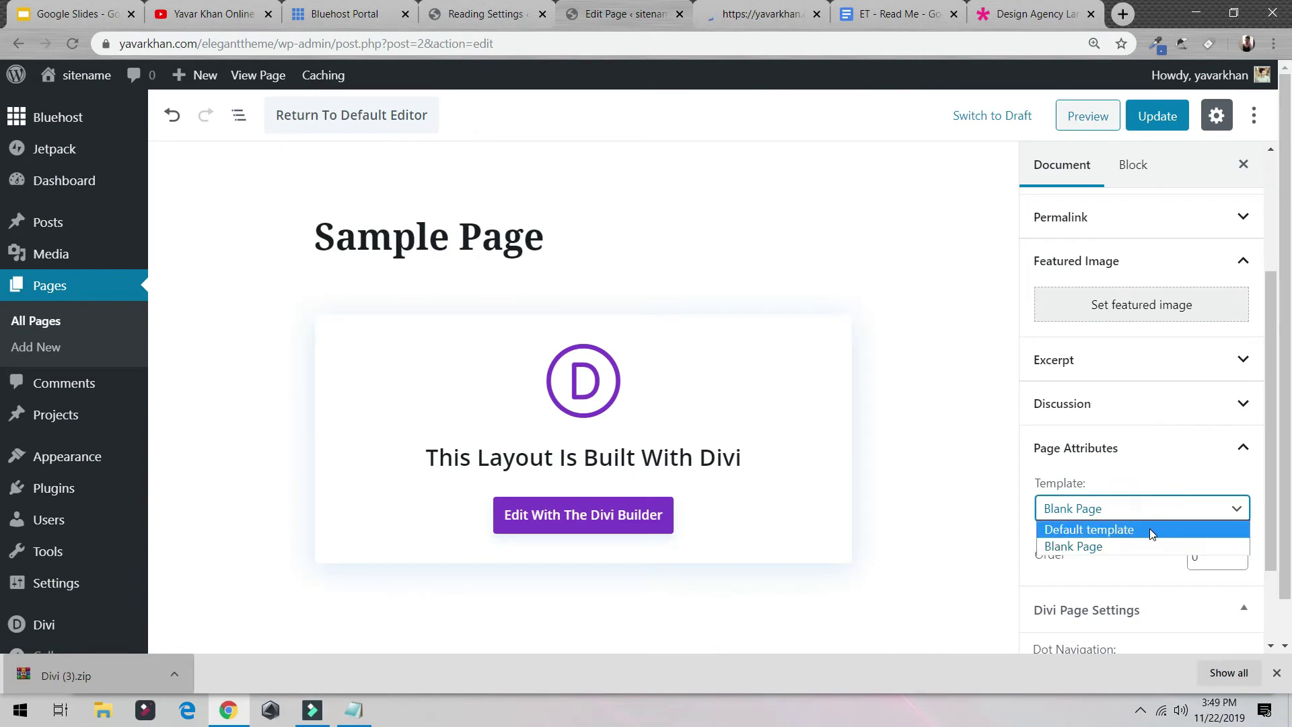
pyautogui.click(1151, 528)
pyautogui.scroll(3, 1064, 456)
pyautogui.click(1158, 115)
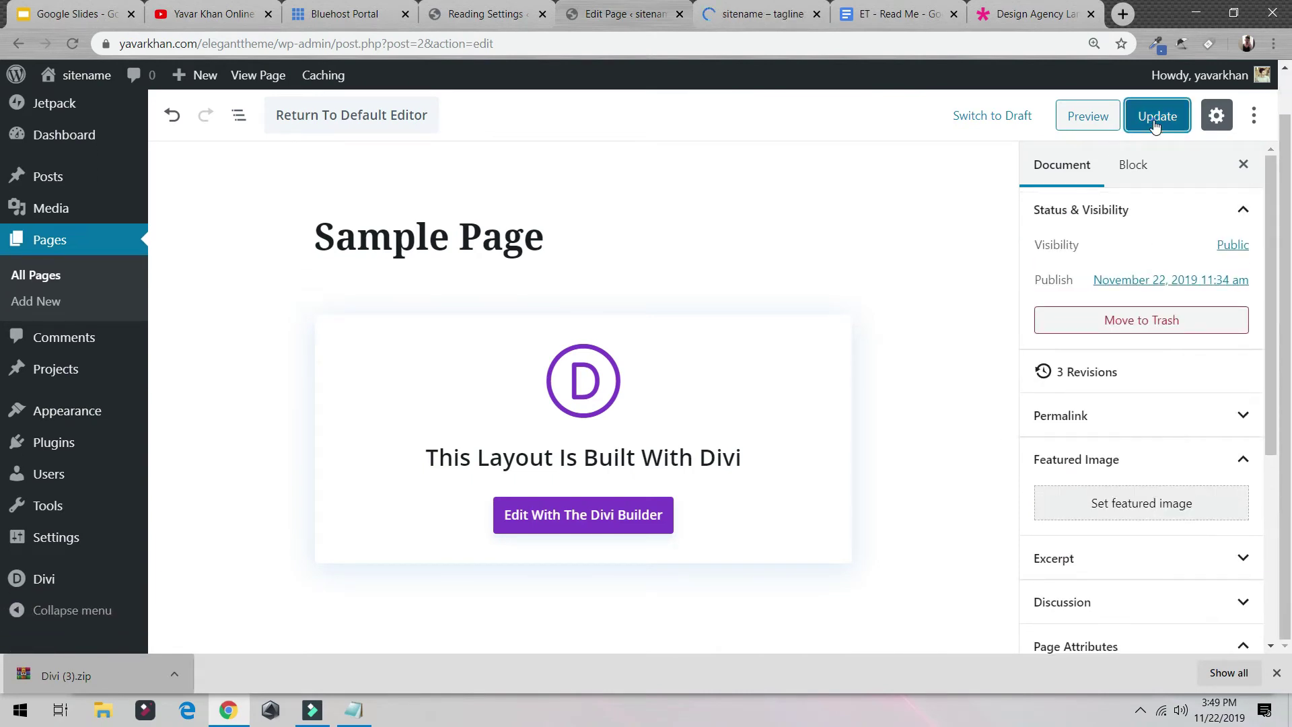
# Reload the site and look through the homepage with the default template.
pyautogui.click(786, 20)
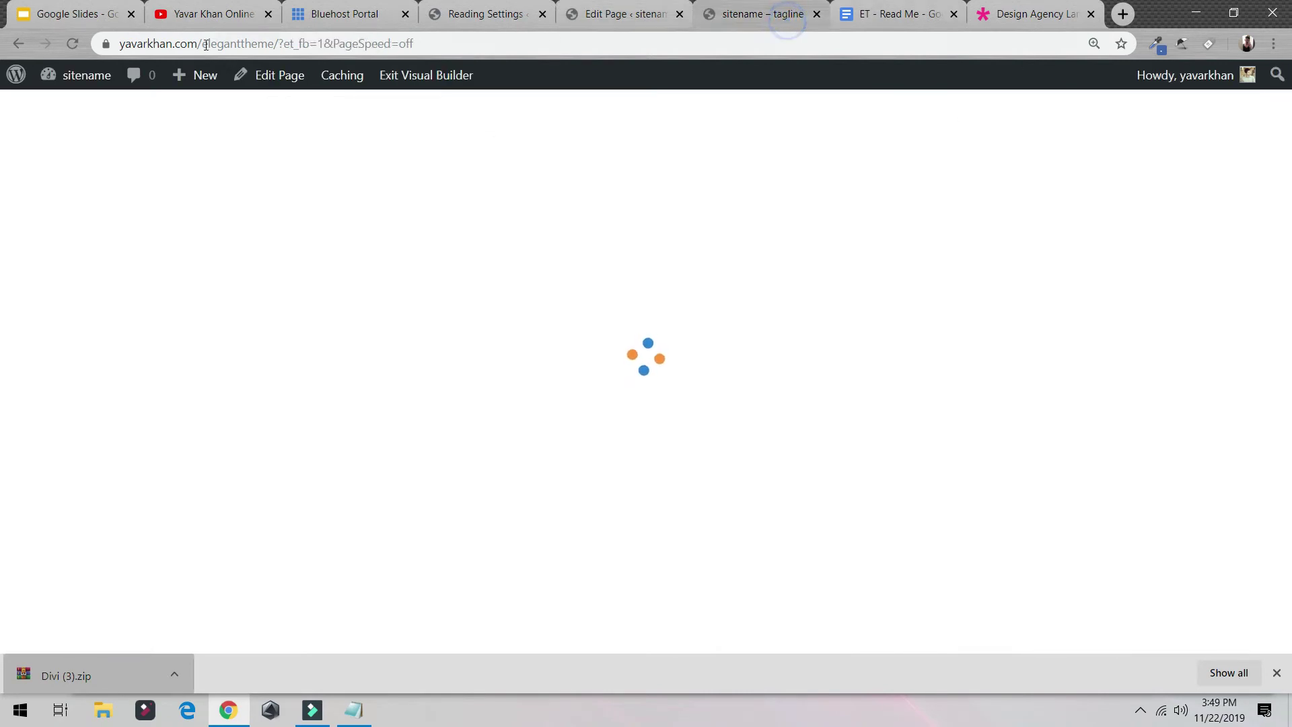
pyautogui.click(74, 44)
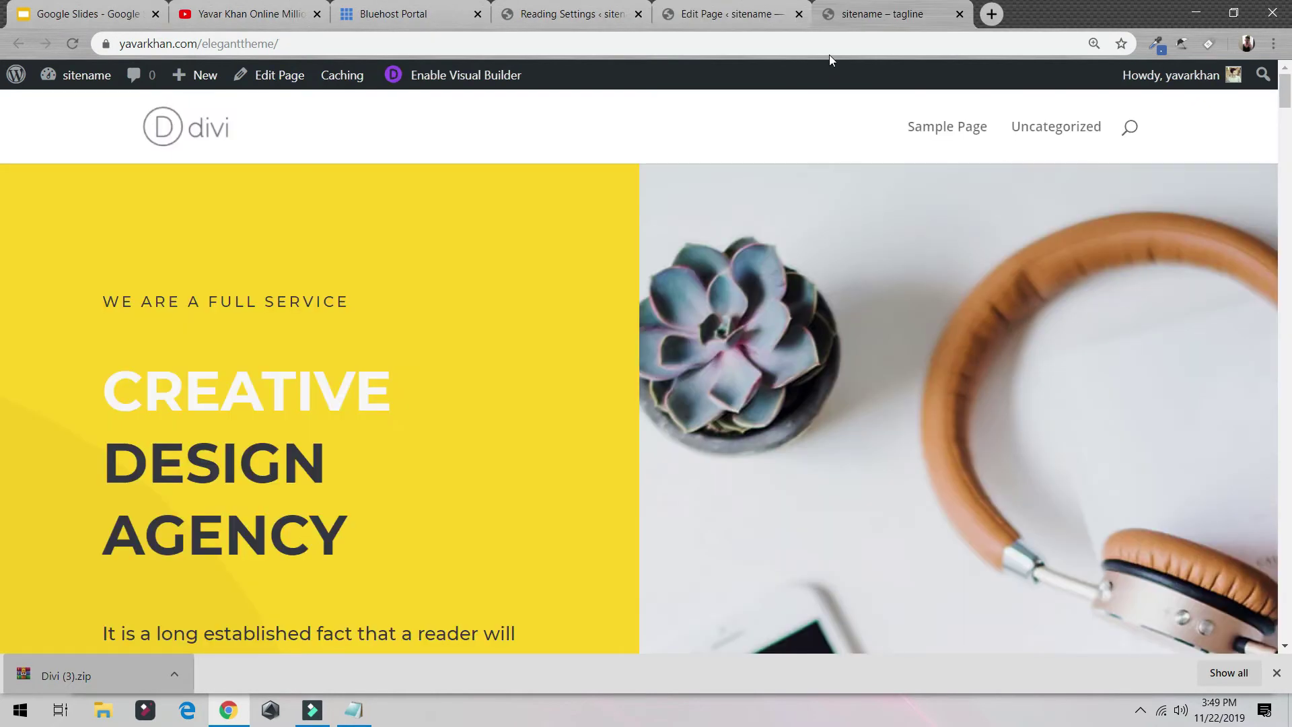
pyautogui.scroll(-8, 855, 175)
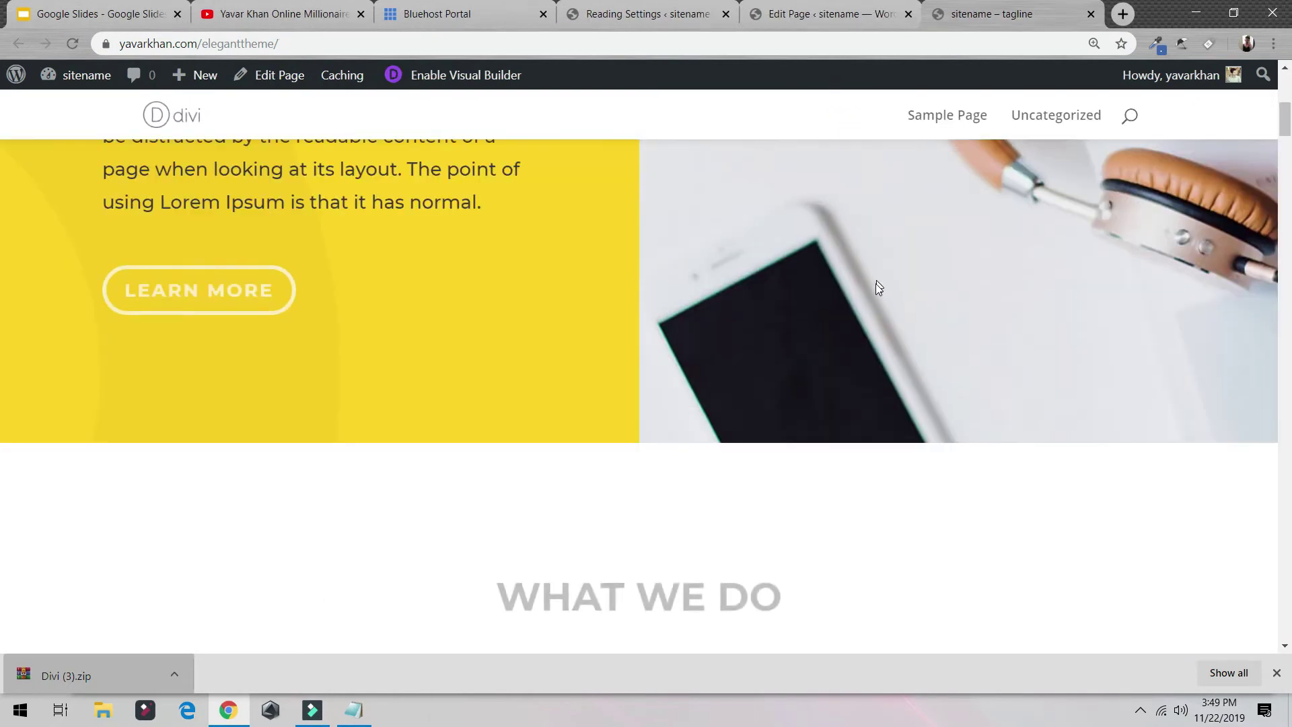
pyautogui.scroll(8, 874, 284)
# Launch the Visual Builder for the homepage, expand its builder controls and examine the layout in the zoomed-out view.
pyautogui.click(483, 86)
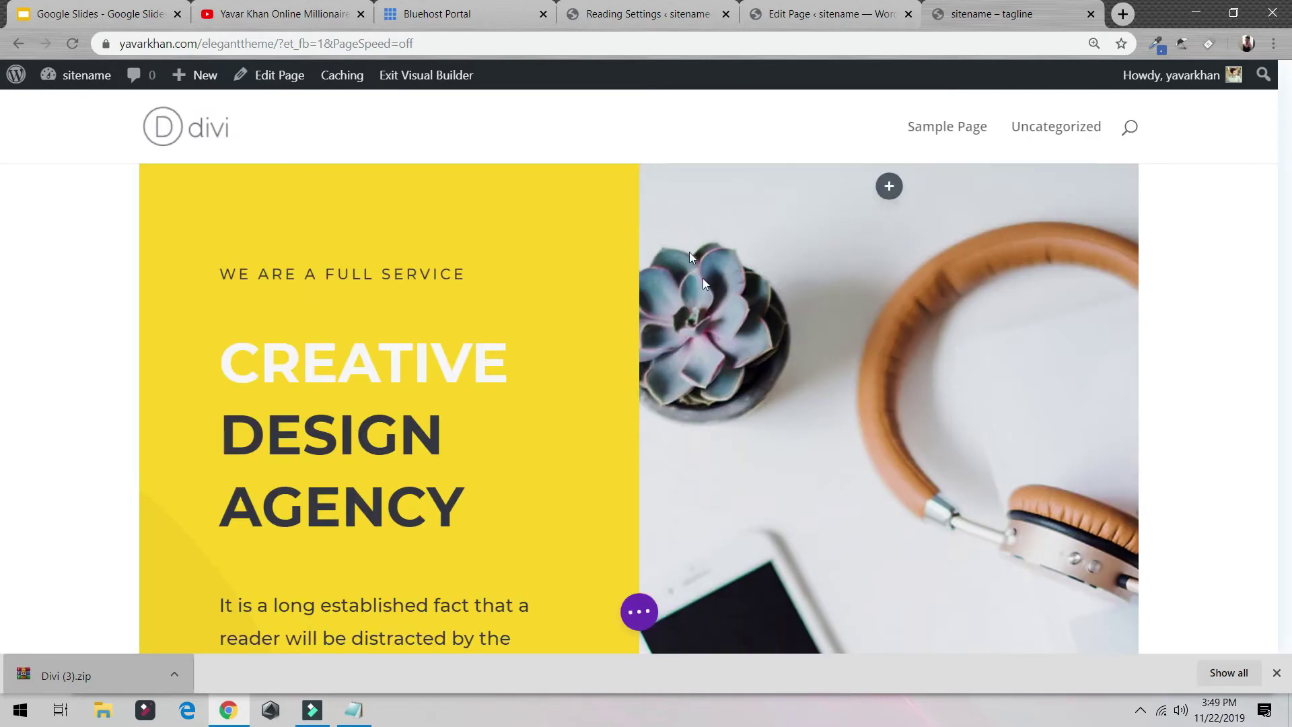
pyautogui.click(640, 611)
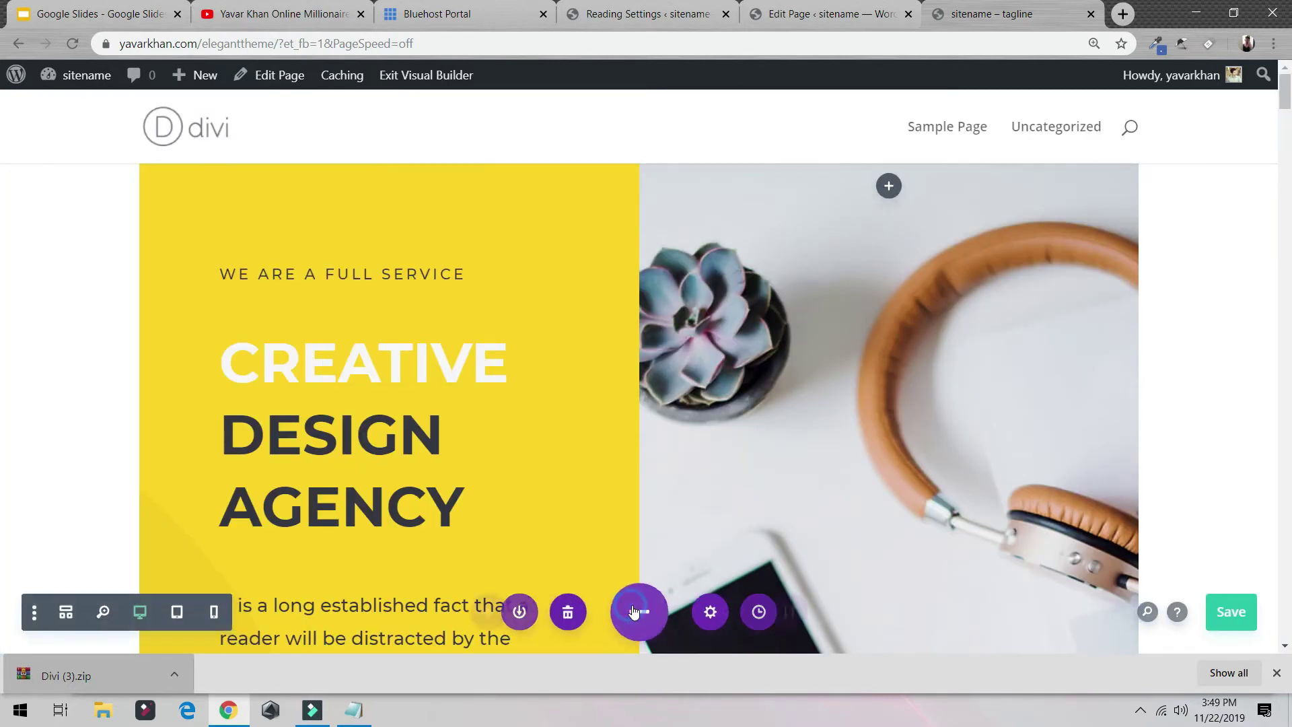
pyautogui.click(109, 611)
pyautogui.scroll(-5, 626, 377)
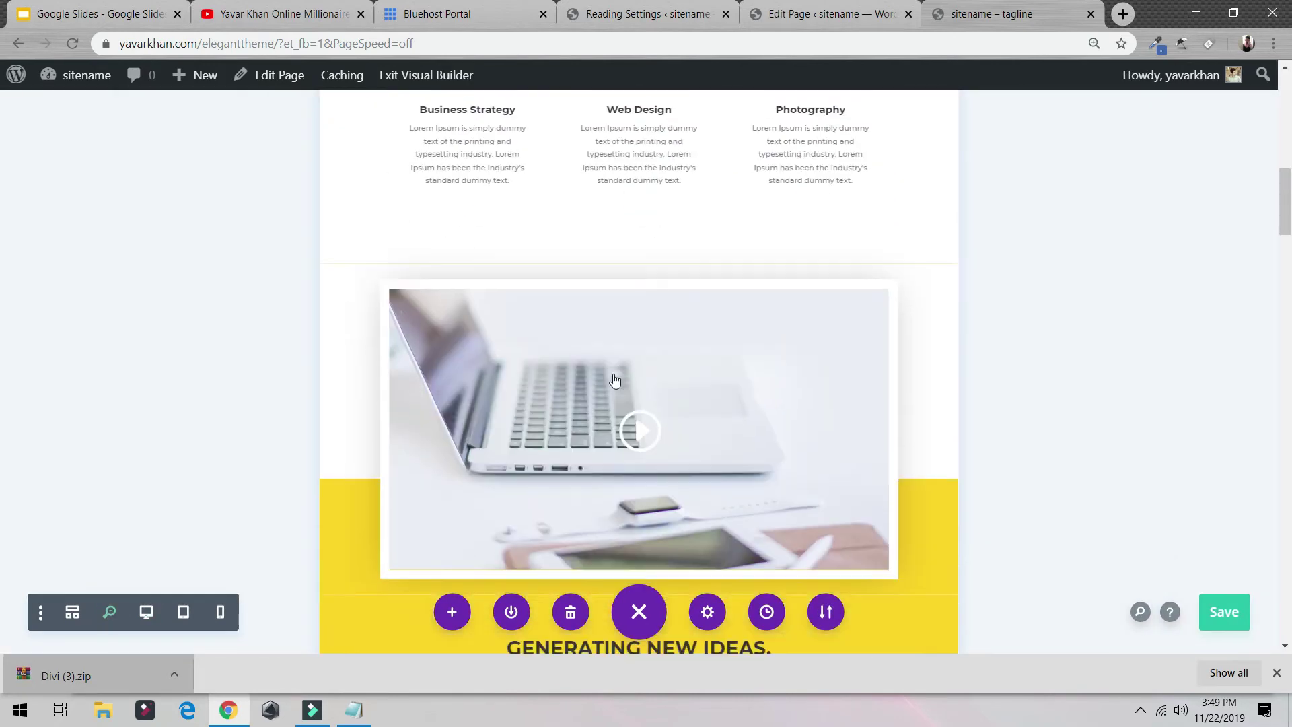
pyautogui.scroll(5, 615, 381)
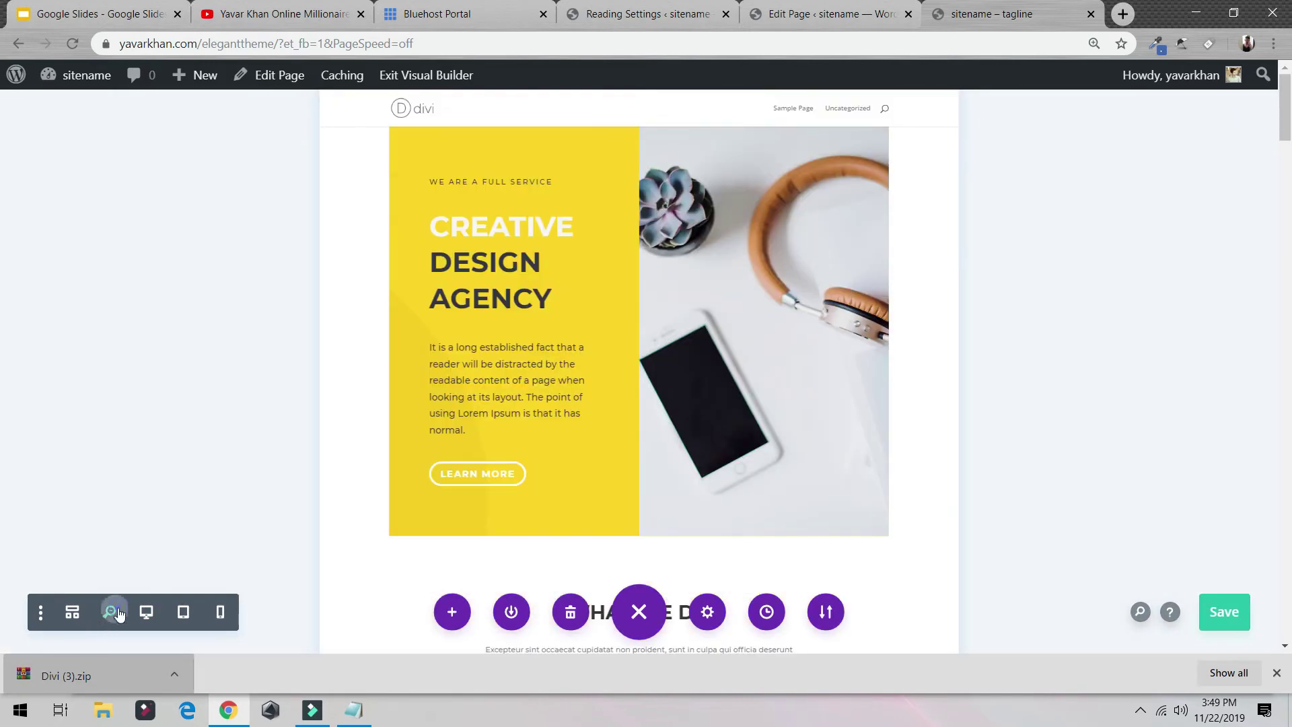
# Preview the homepage in the desktop, tablet and phone views and return to the desktop view.
pyautogui.click(156, 625)
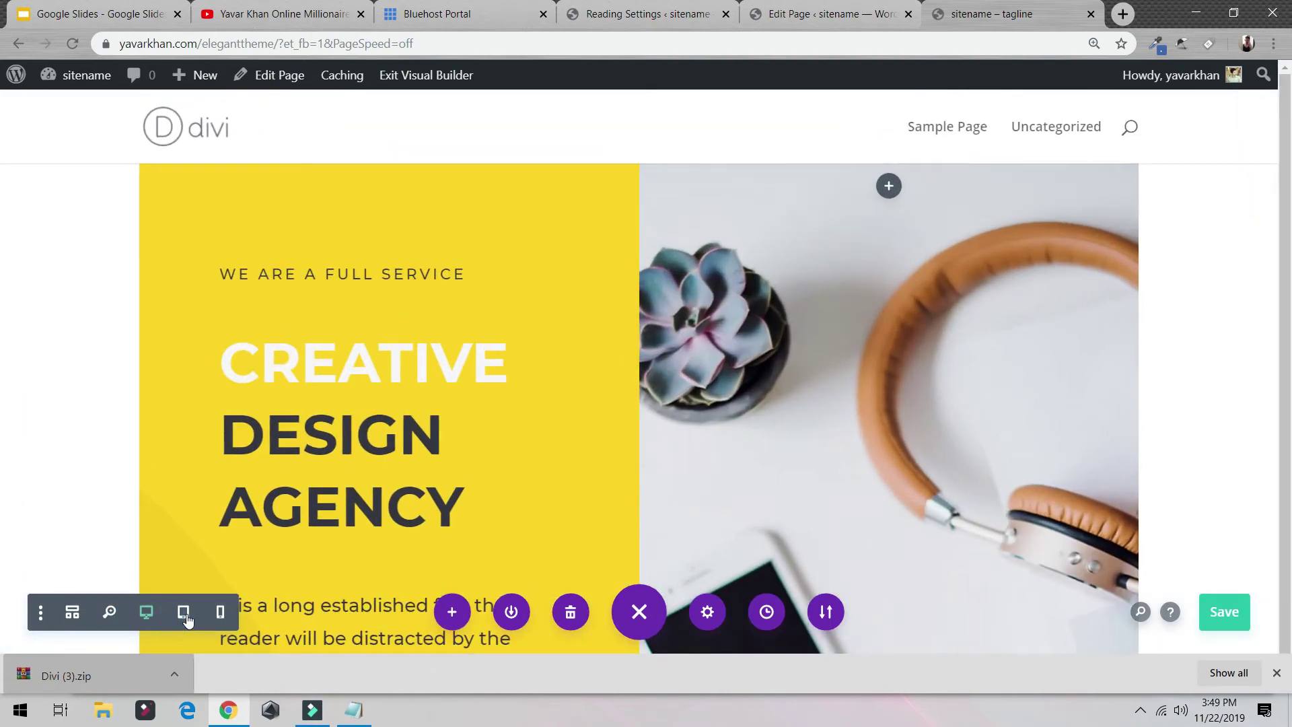
pyautogui.click(186, 617)
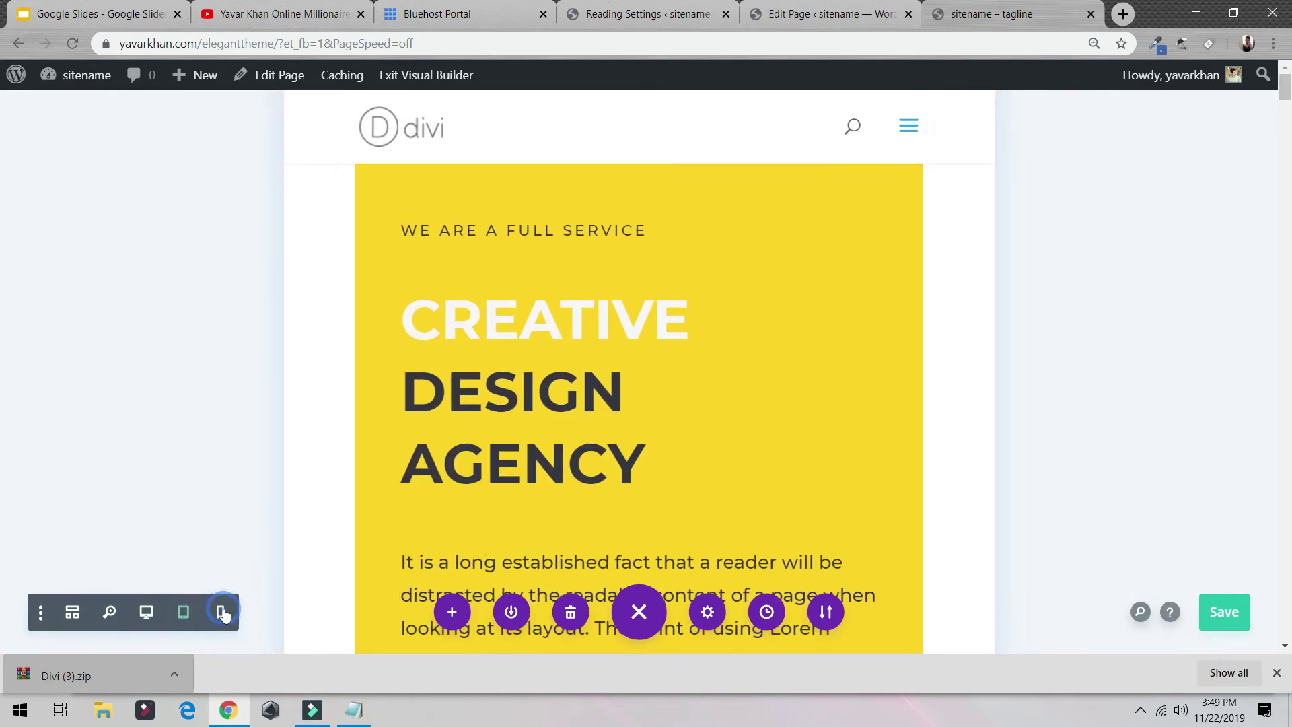
pyautogui.click(223, 613)
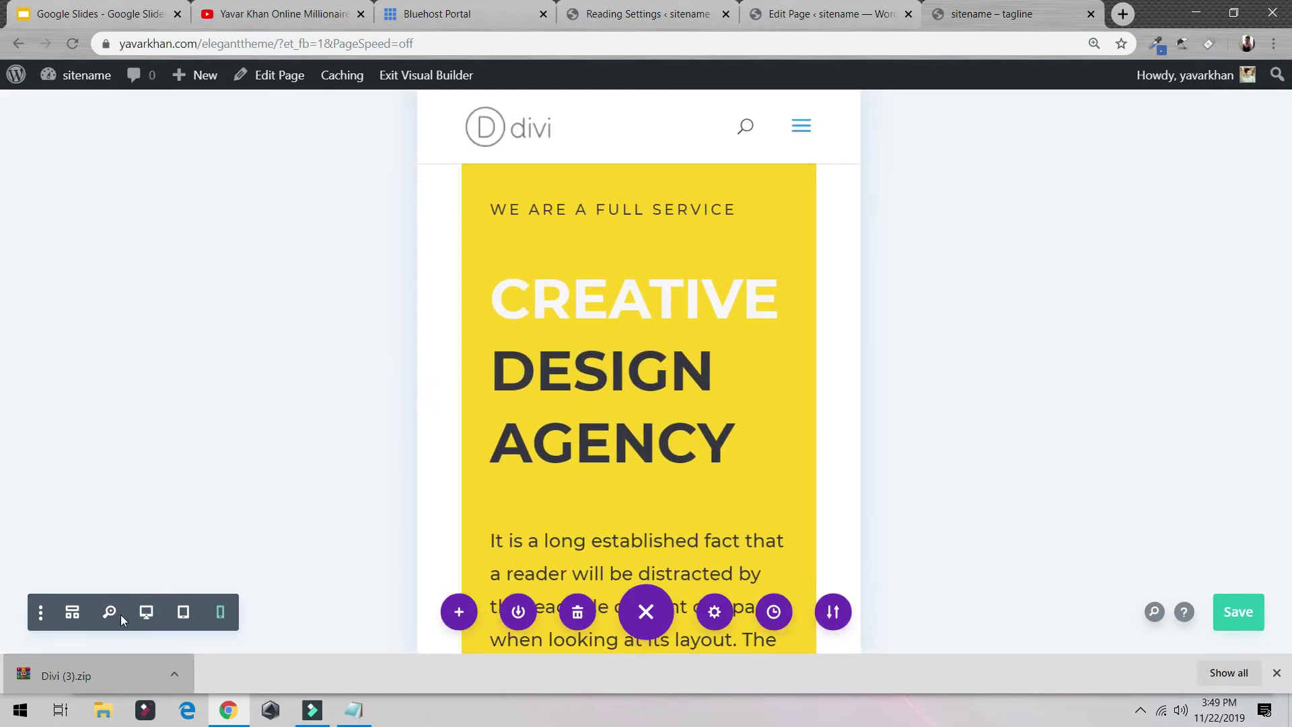
pyautogui.click(146, 614)
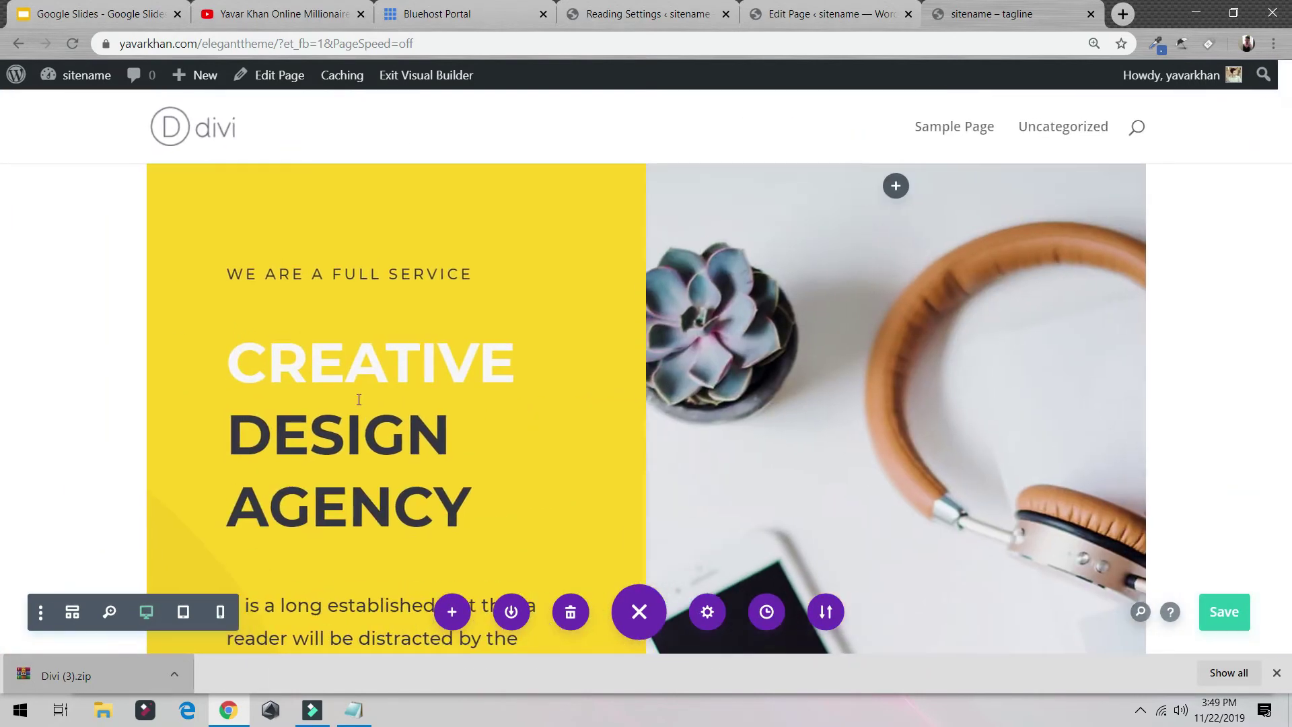
# Replace the word CREATIVE in the hero heading with WEB.
pyautogui.moveTo(499, 385); pyautogui.dragTo(193, 346)
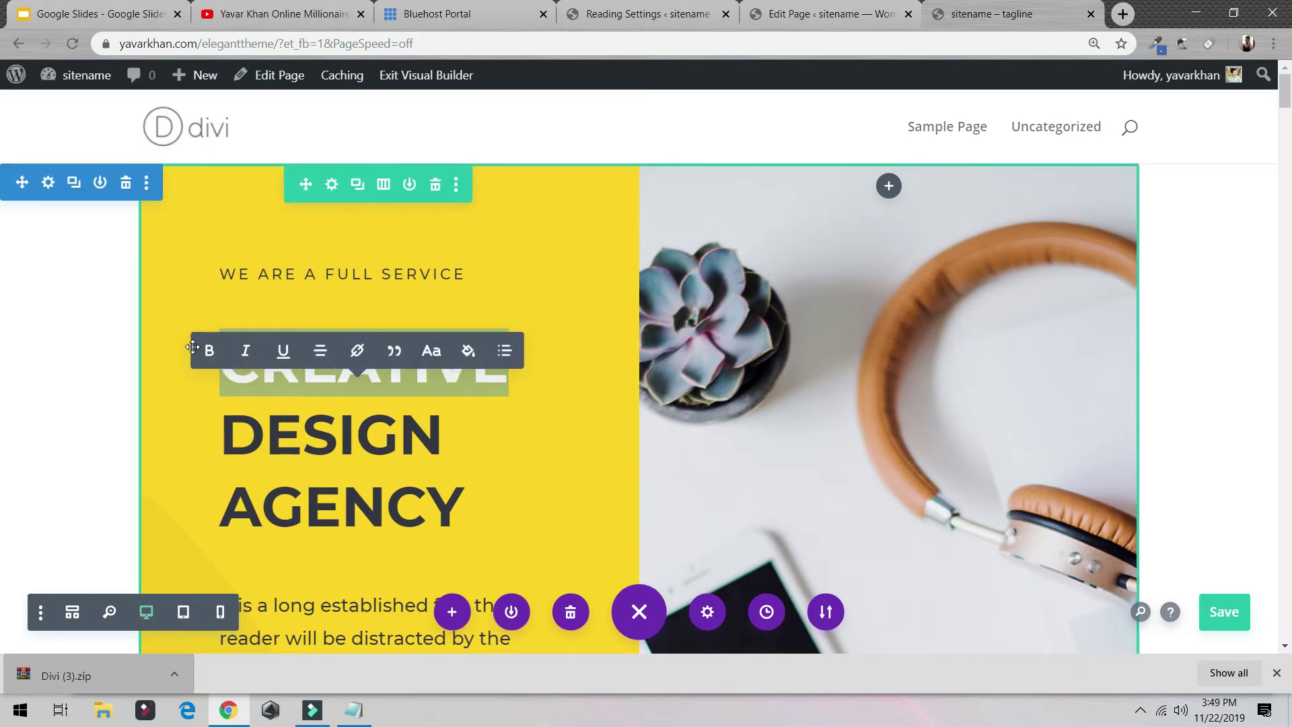
pyautogui.write('WEB D')
pyautogui.press('BackSpace')
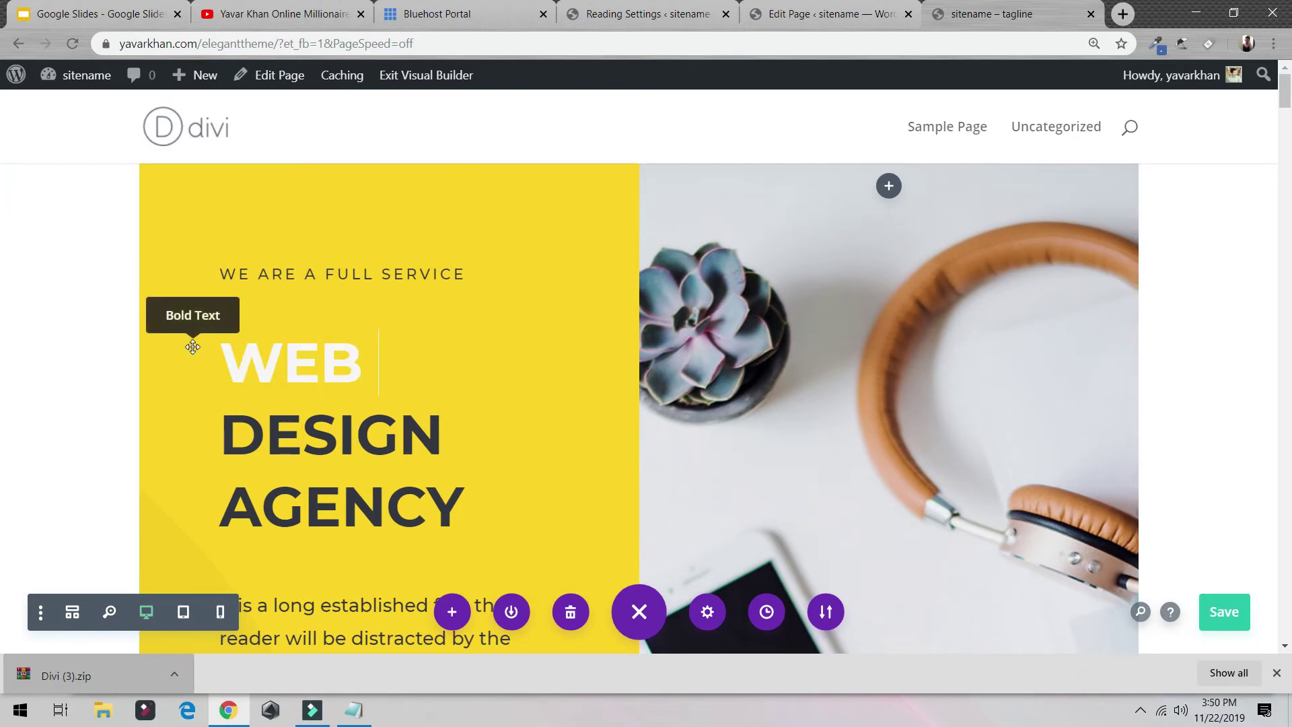
# Adjust the text size of the last letter N in the heading word DESIGN with the inline size control.
pyautogui.moveTo(440, 413); pyautogui.dragTo(402, 420)
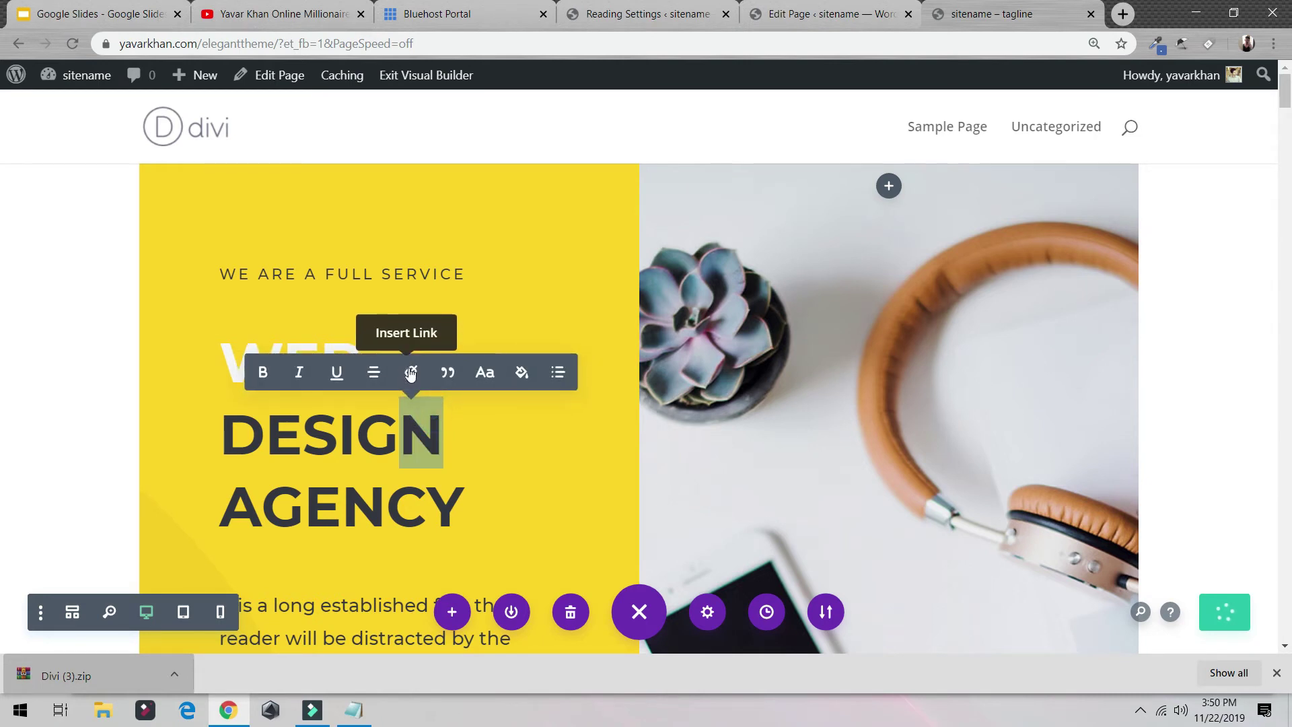
pyautogui.click(478, 376)
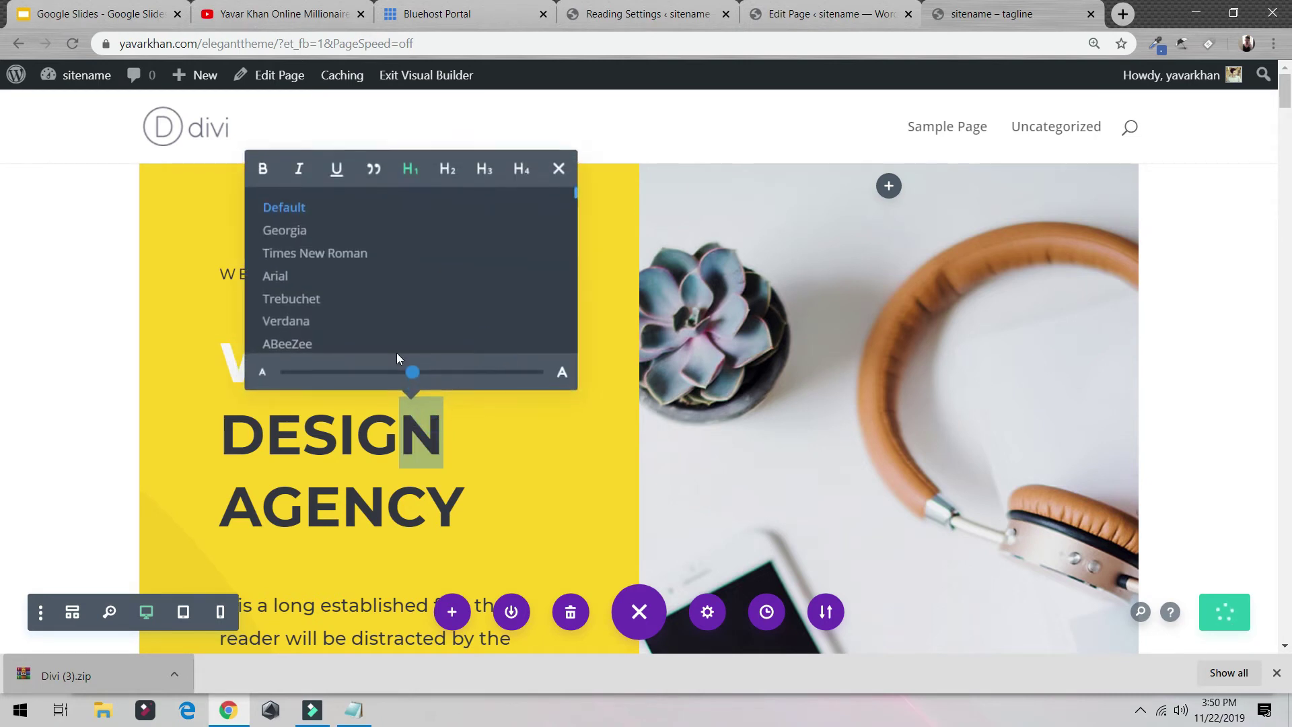
pyautogui.moveTo(407, 373); pyautogui.dragTo(560, 372)
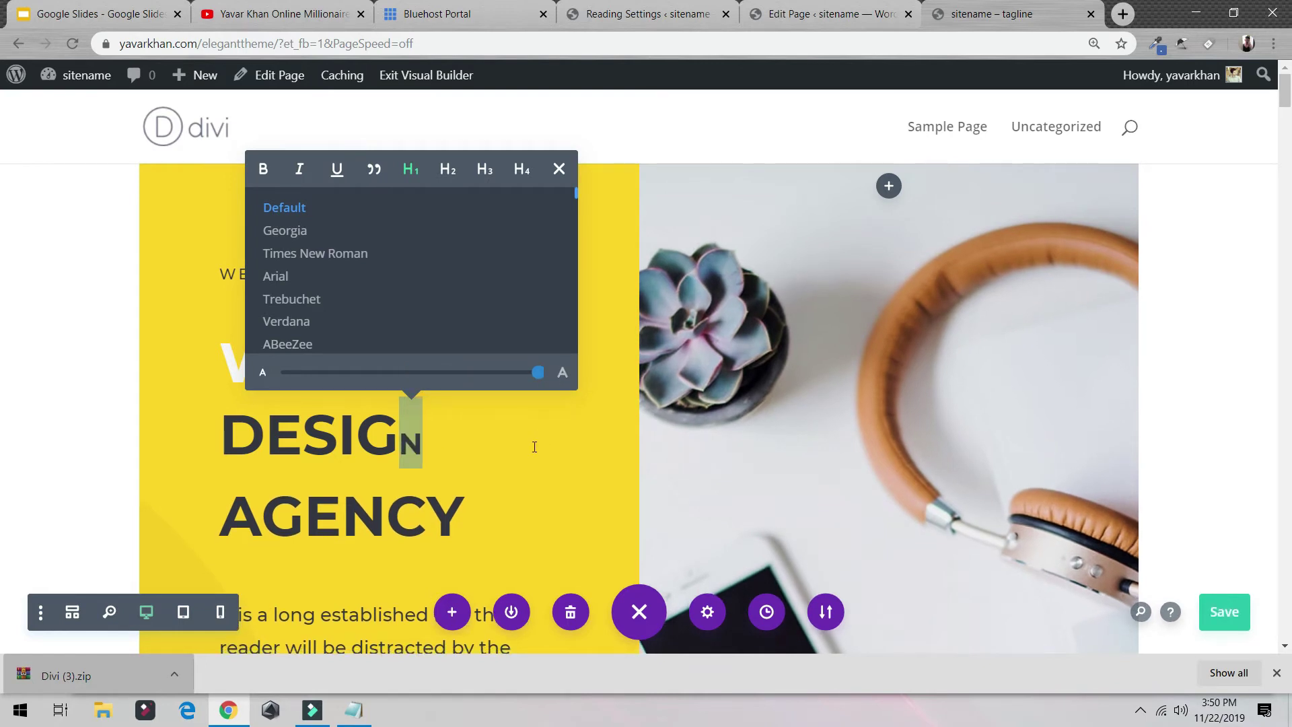
pyautogui.click(529, 471)
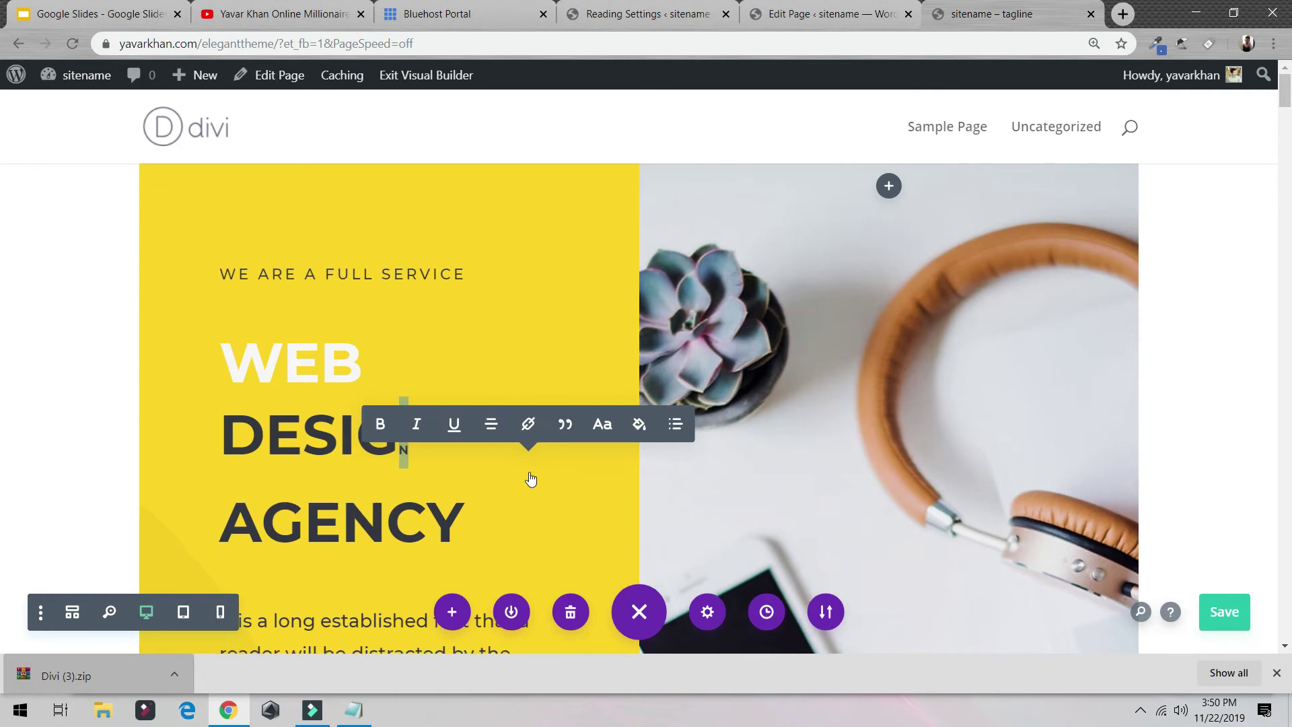
# Set the text size of the small N in DESIGN to the maximum of the inline size range.
pyautogui.click(404, 436)
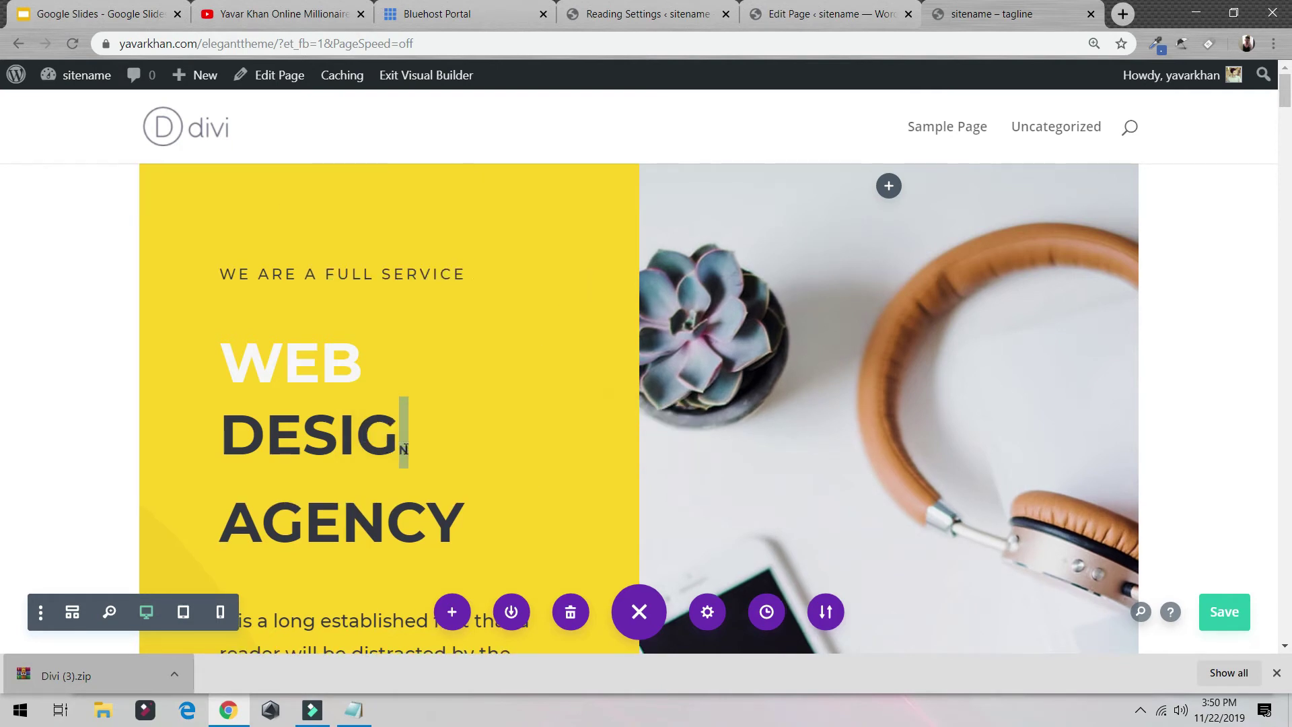
pyautogui.moveTo(366, 438); pyautogui.dragTo(406, 445)
pyautogui.click(474, 393)
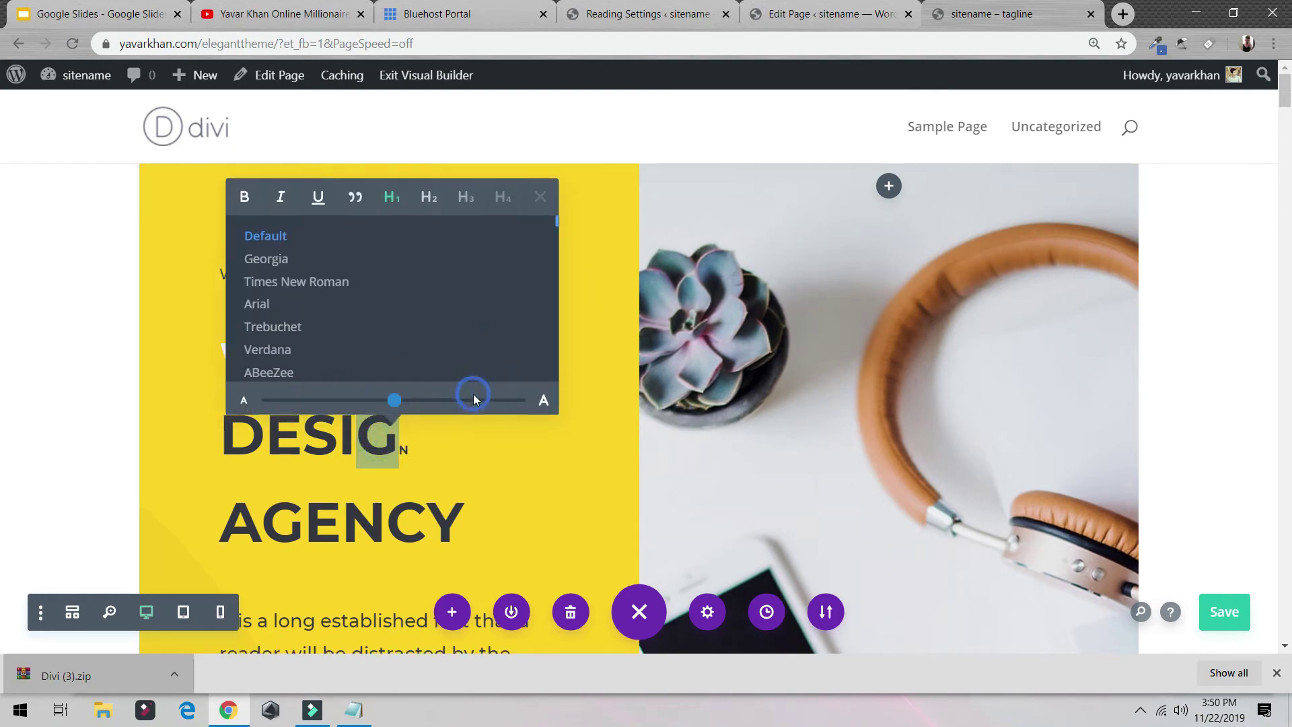
pyautogui.click(369, 447)
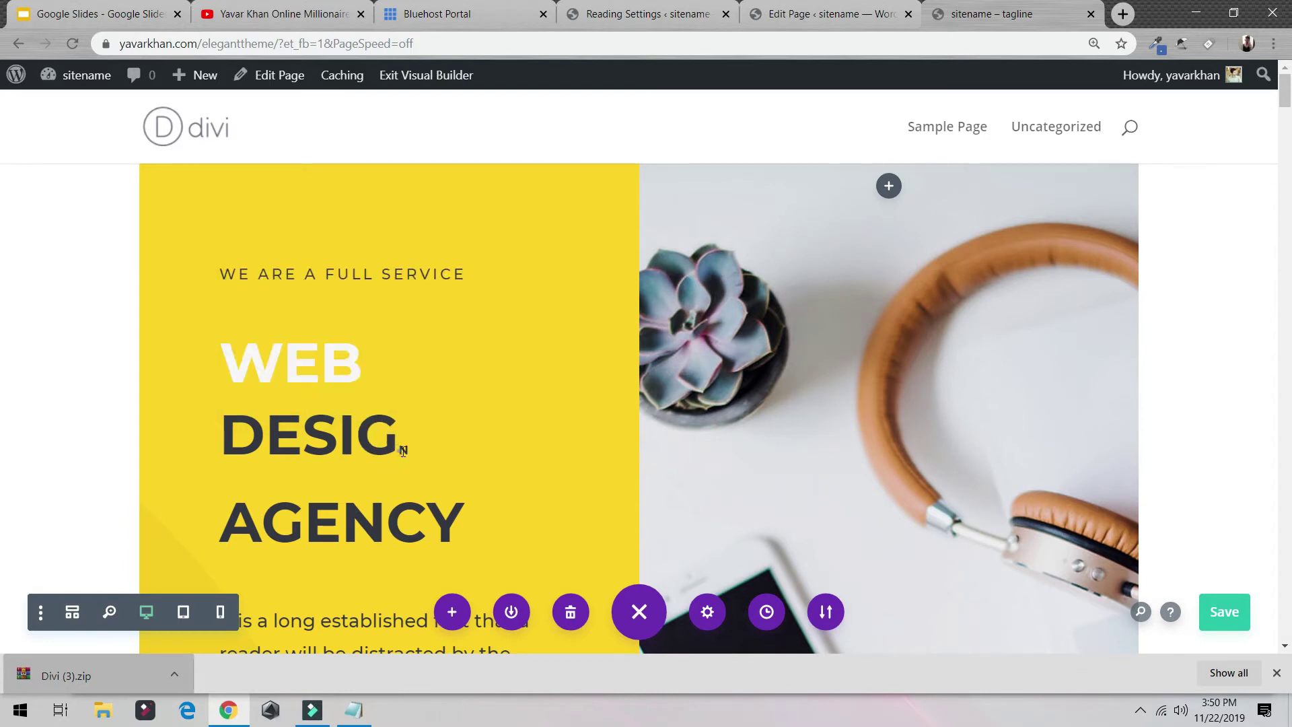
pyautogui.moveTo(400, 450); pyautogui.dragTo(411, 441)
pyautogui.click(486, 407)
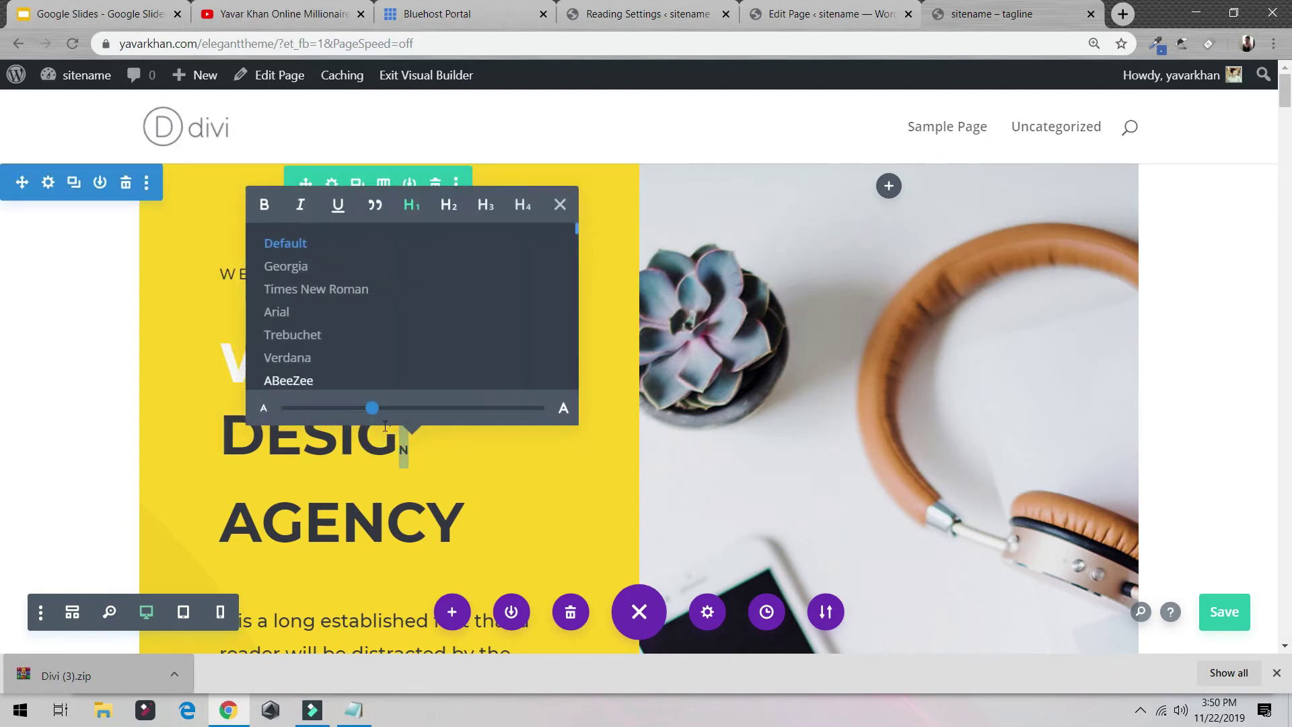
pyautogui.click(416, 409)
pyautogui.moveTo(417, 413); pyautogui.dragTo(519, 429)
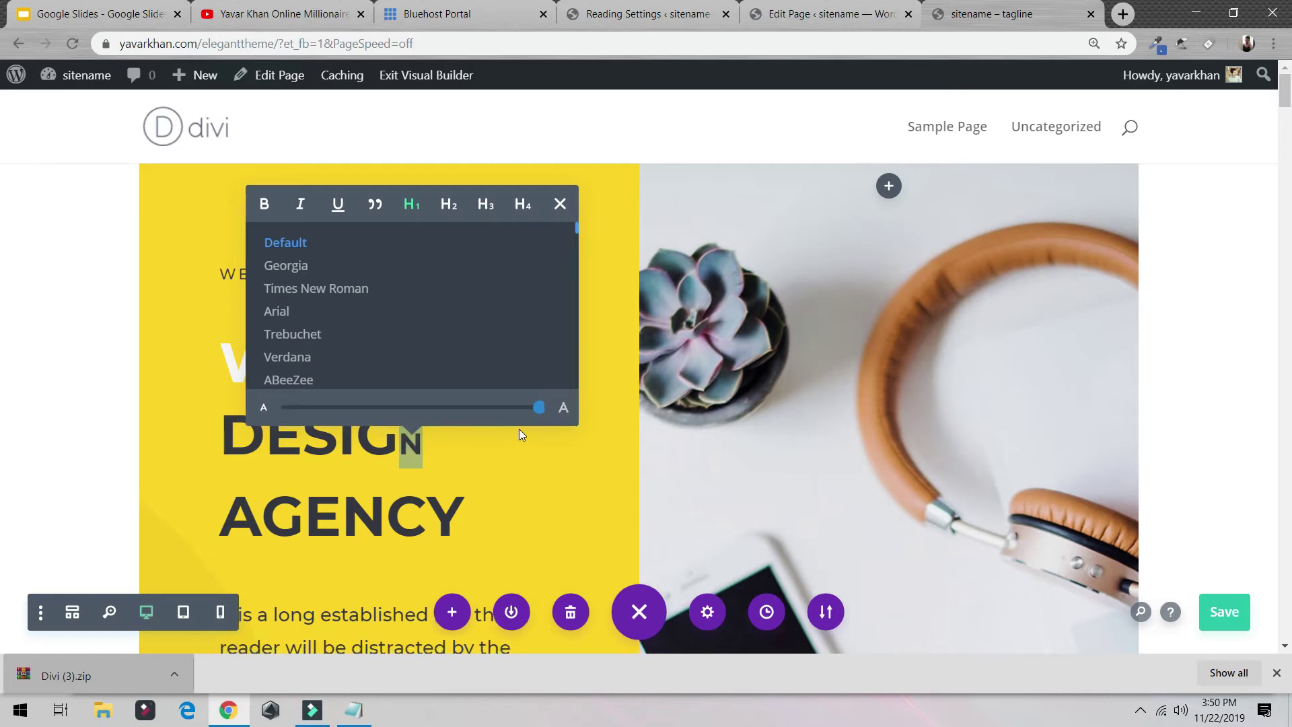
pyautogui.click(588, 291)
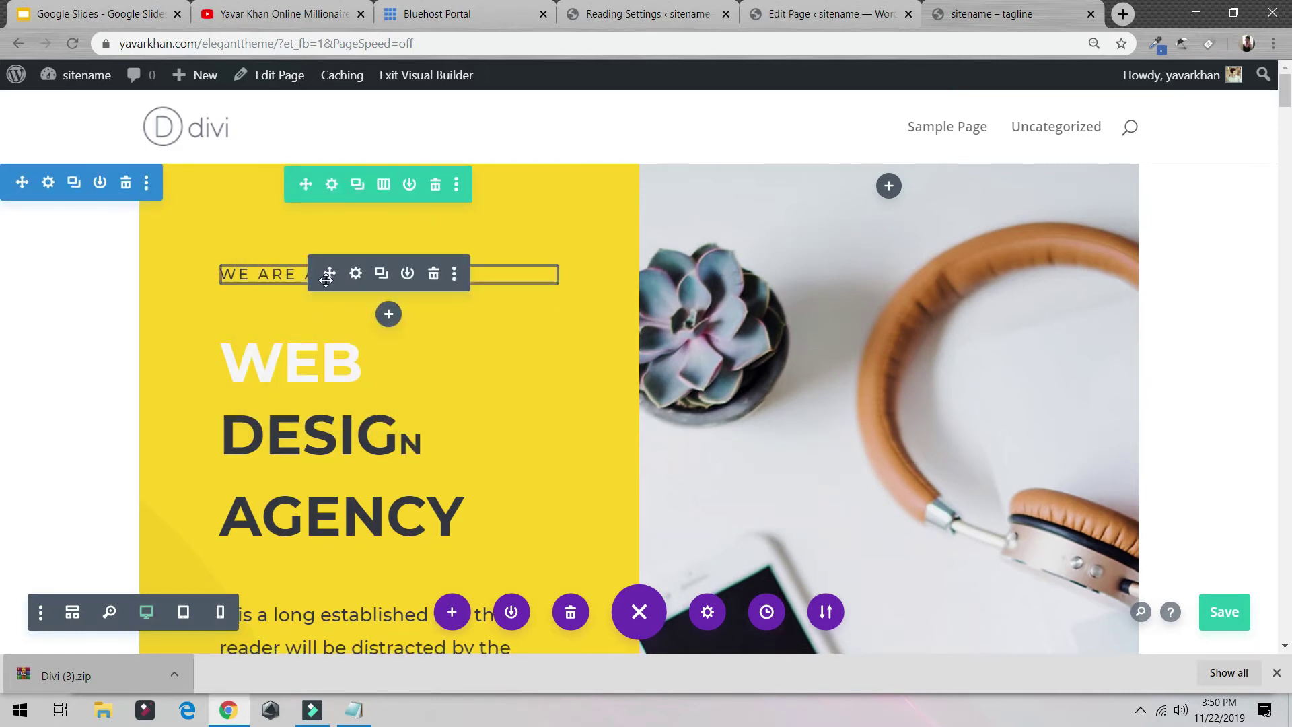
# Open the hero heading's text module settings, look through the content options and close them.
pyautogui.click(357, 374)
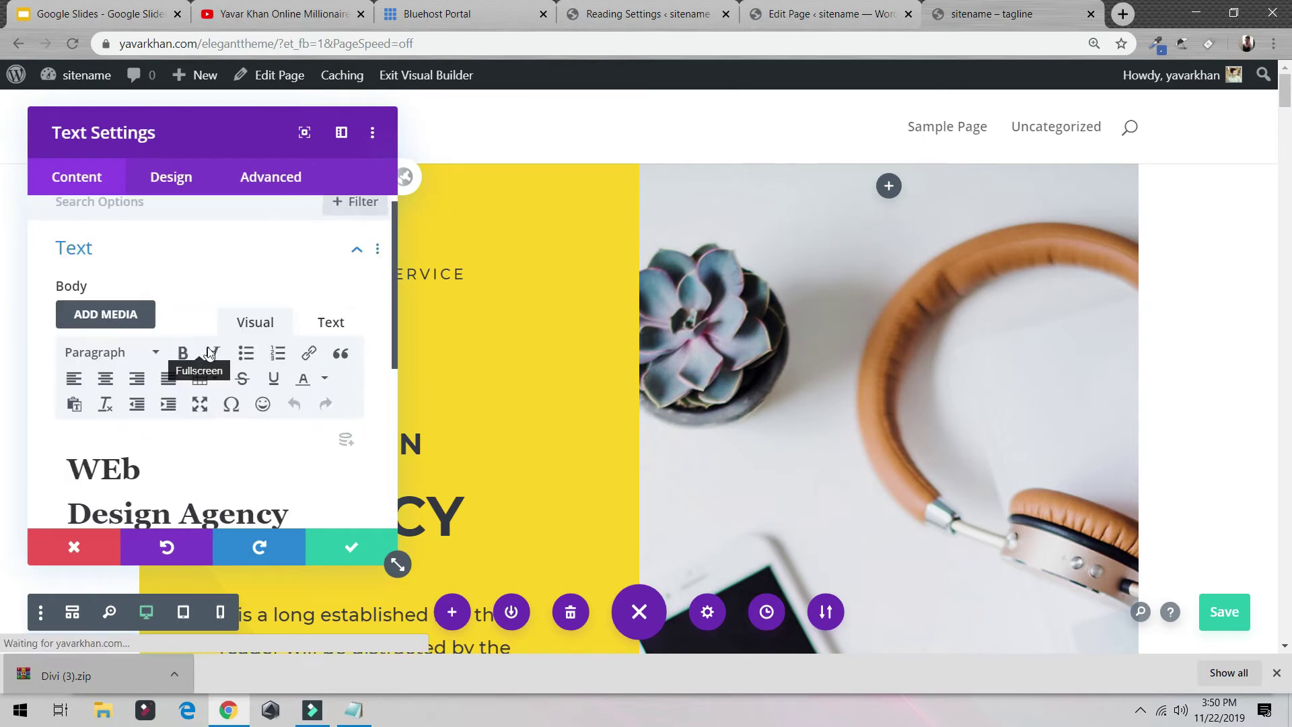
pyautogui.scroll(-3, 283, 376)
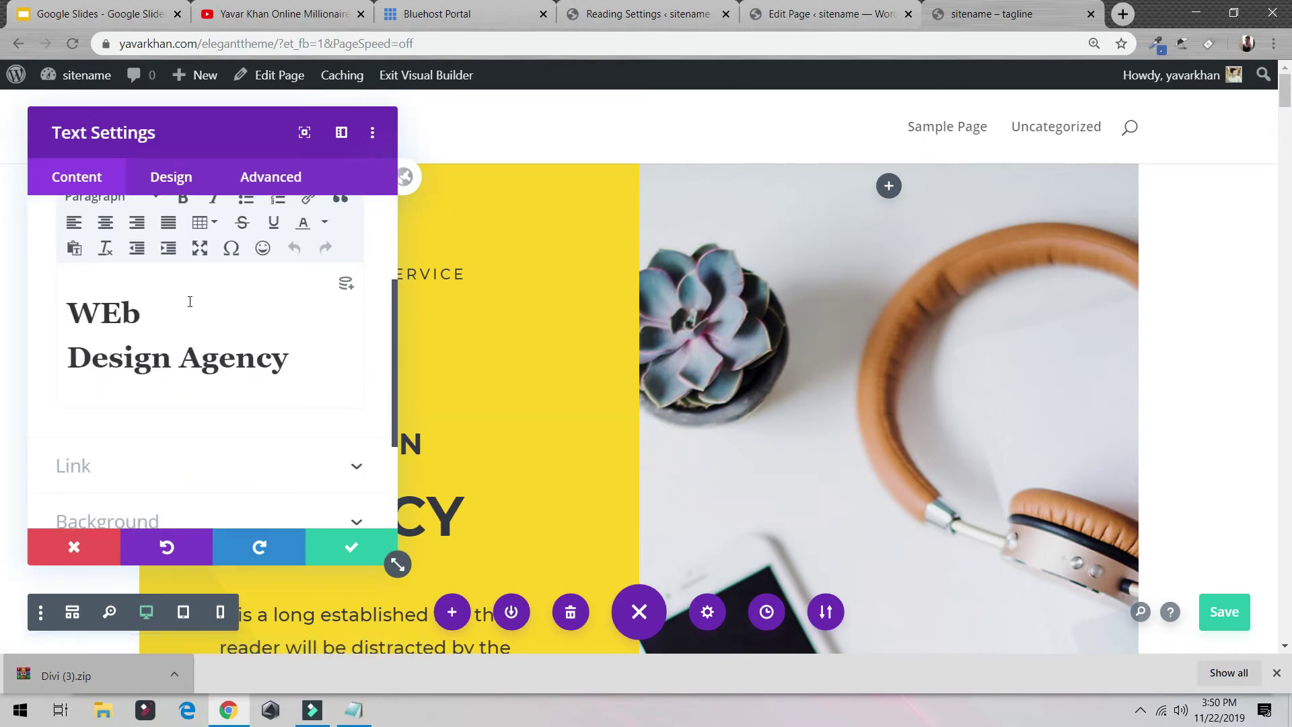
pyautogui.scroll(-2, 393, 374)
pyautogui.click(440, 486)
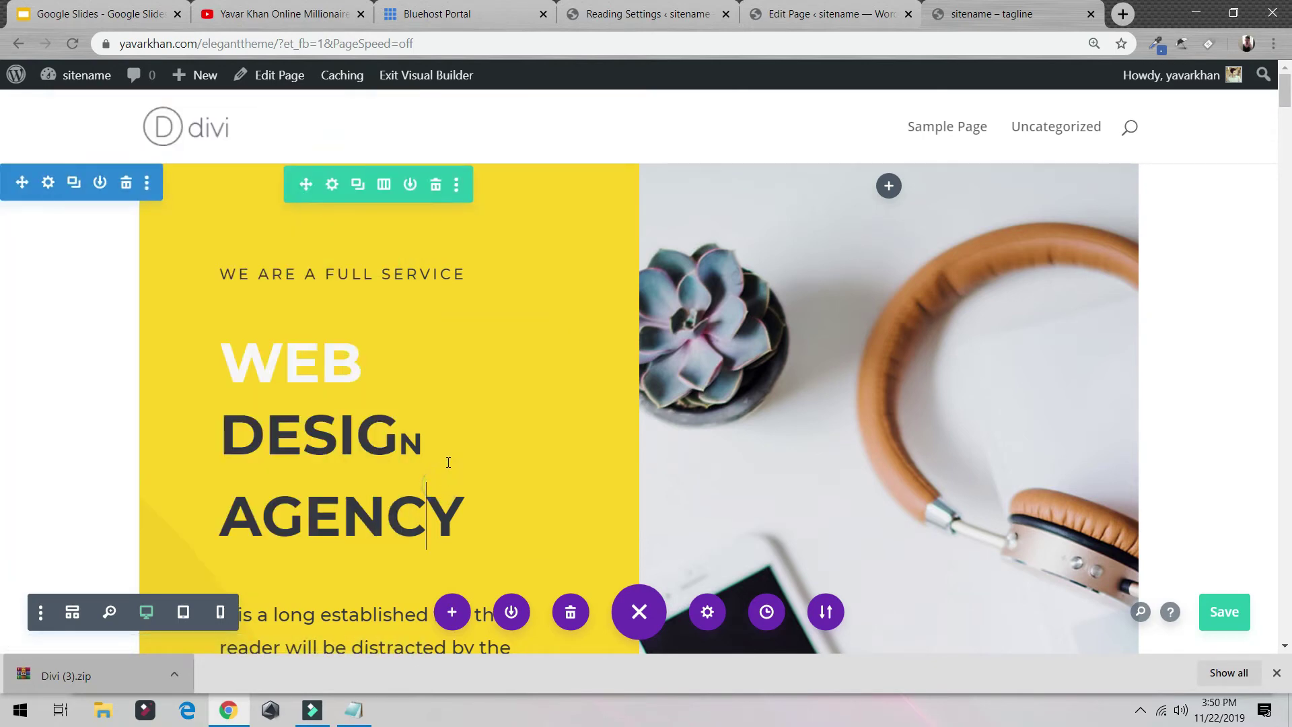
# Open the hero row's settings, look through its column options, close them and return to the heading text.
pyautogui.click(332, 184)
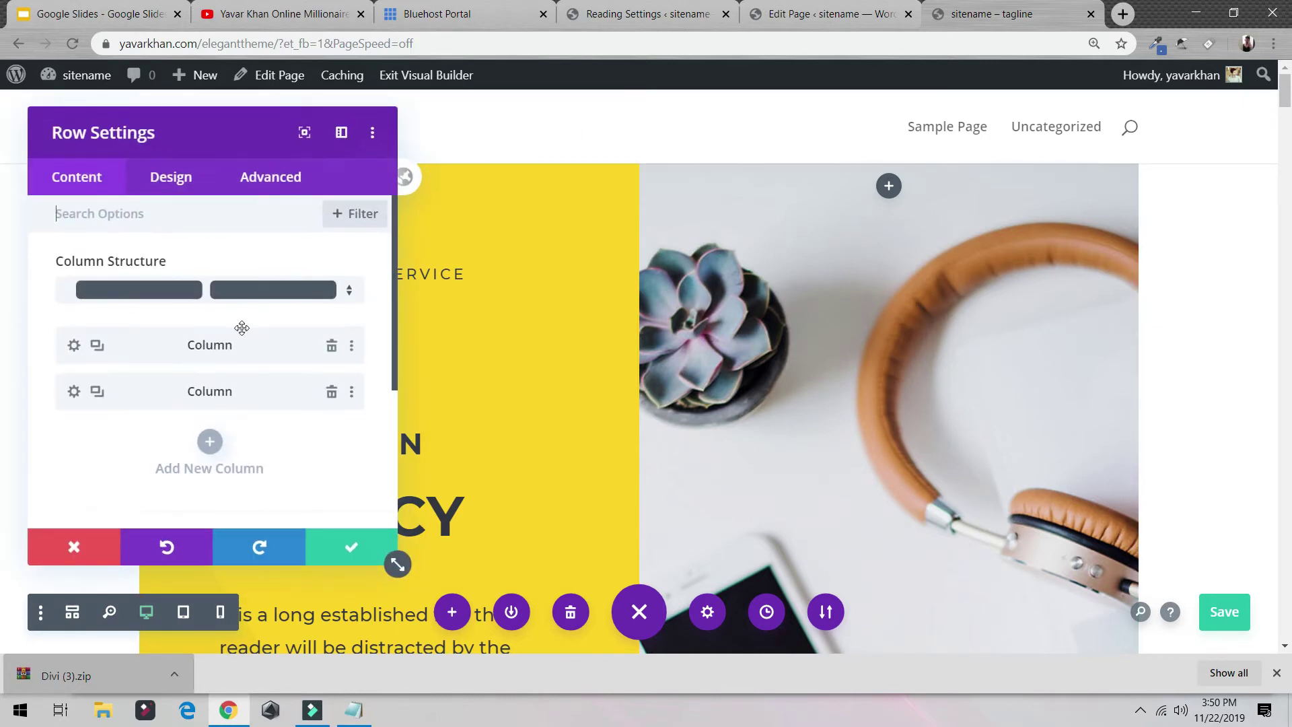
pyautogui.scroll(-2, 320, 343)
pyautogui.click(351, 547)
pyautogui.click(301, 441)
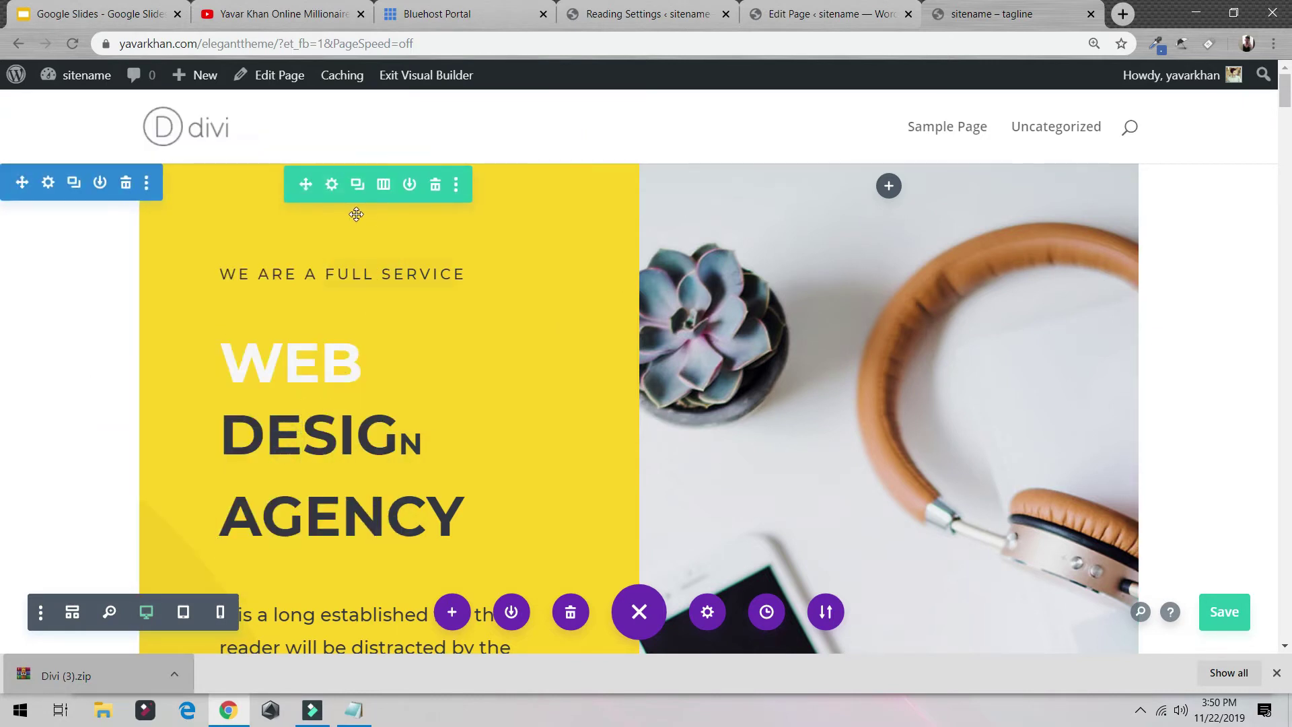
pyautogui.click(308, 421)
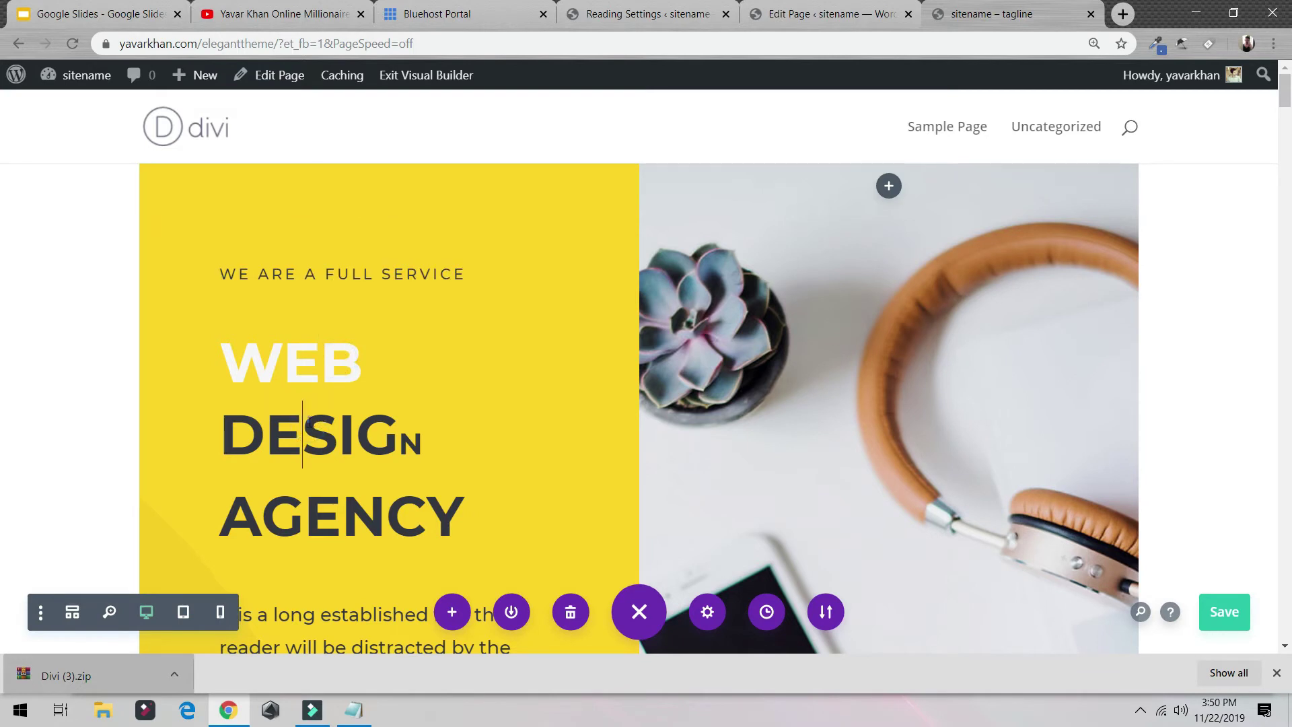
# Replace the unevenly sized middle word of the hero heading with a freshly entered DESIGN.
pyautogui.click(356, 276)
pyautogui.scroll(-3, 249, 404)
pyautogui.scroll(-2, 320, 417)
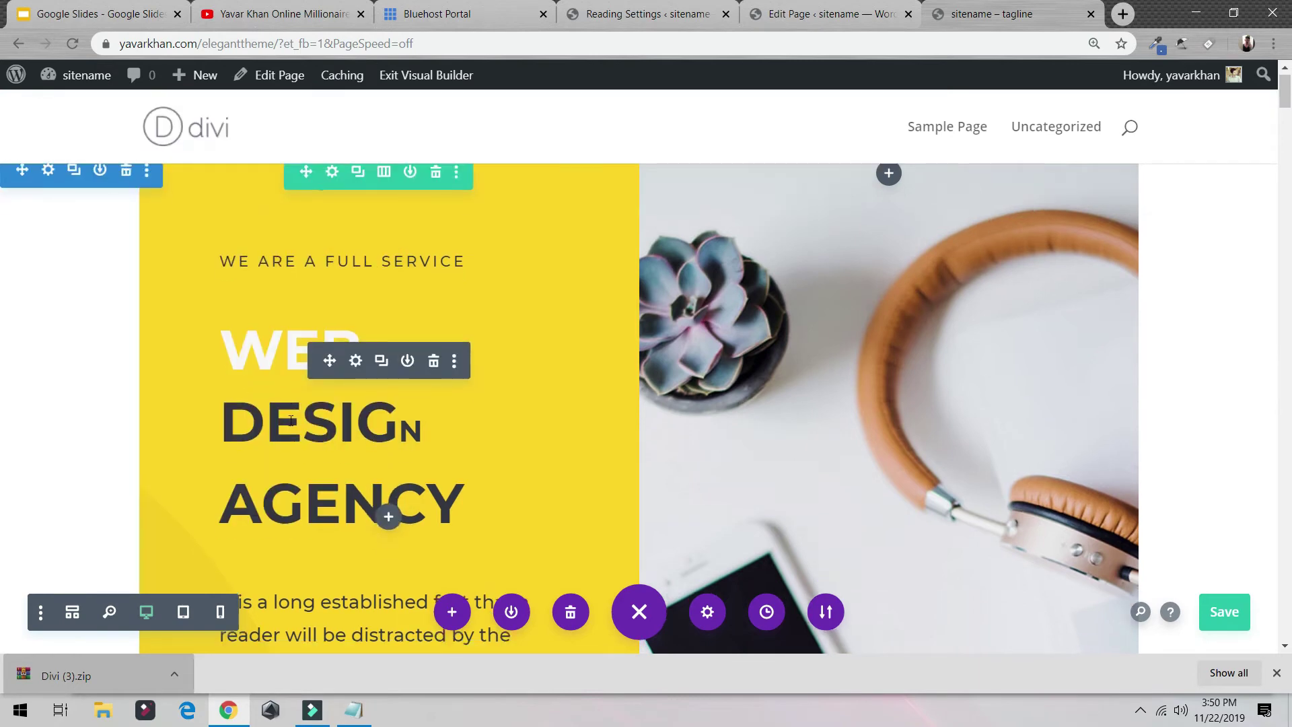
pyautogui.scroll(2, 320, 417)
pyautogui.click(368, 433)
pyautogui.doubleClick(368, 433)
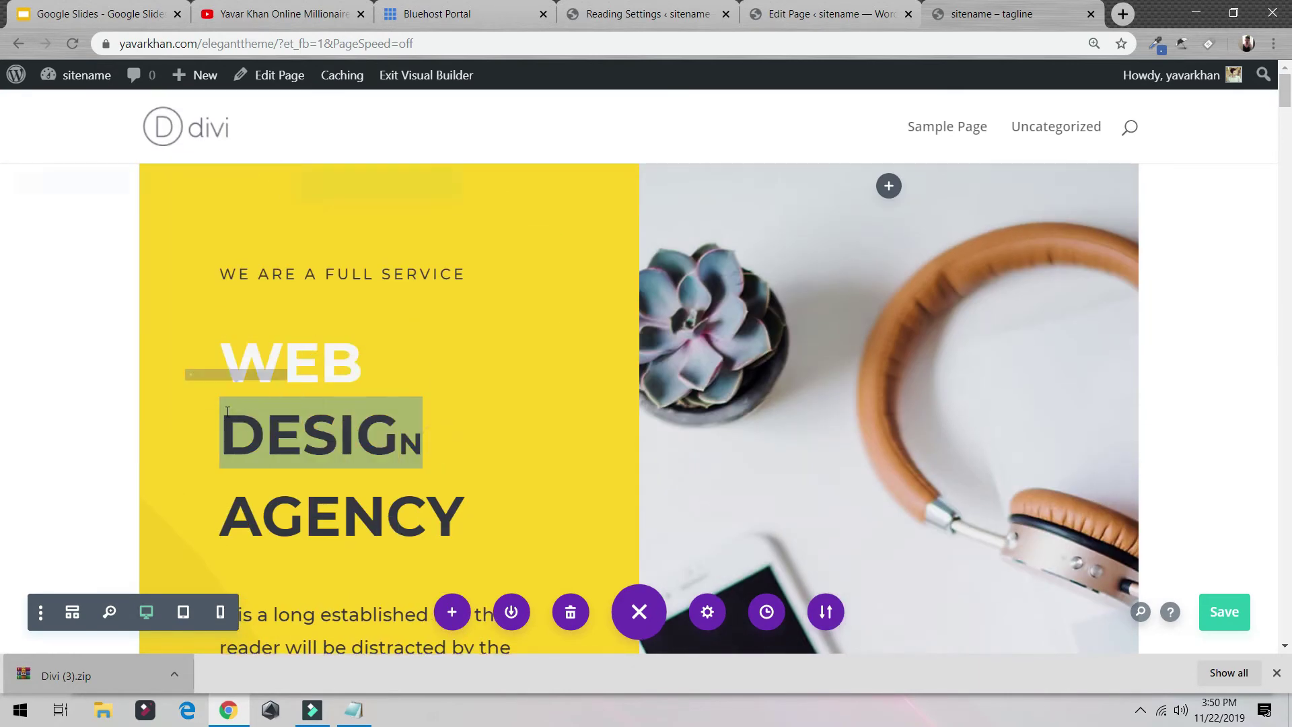
pyautogui.write('DESI')
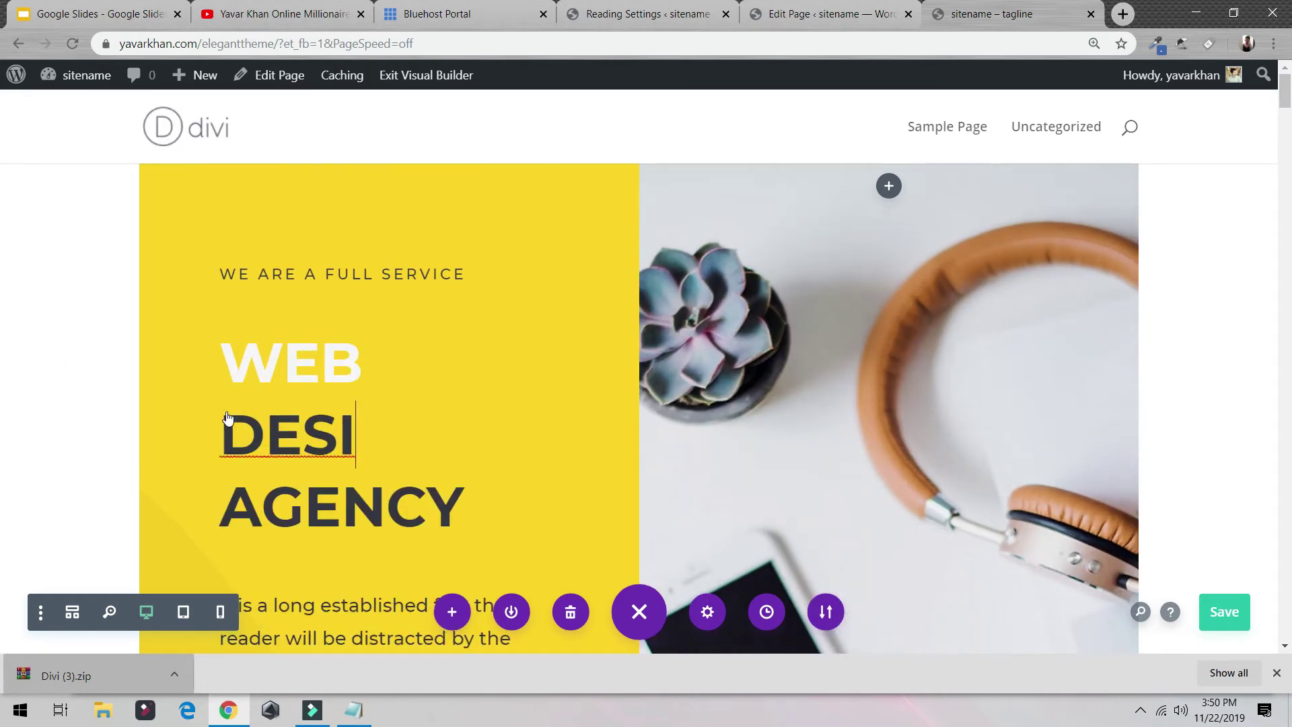
pyautogui.write('GN')
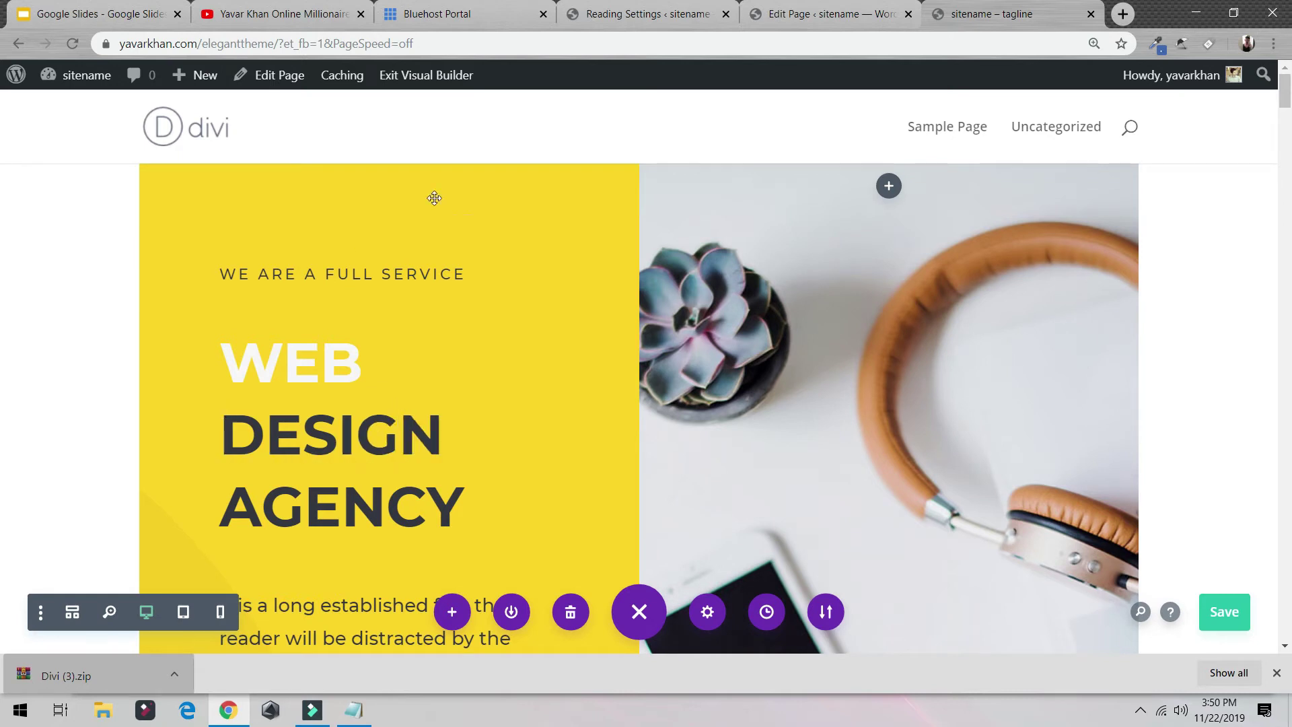
pyautogui.click(822, 308)
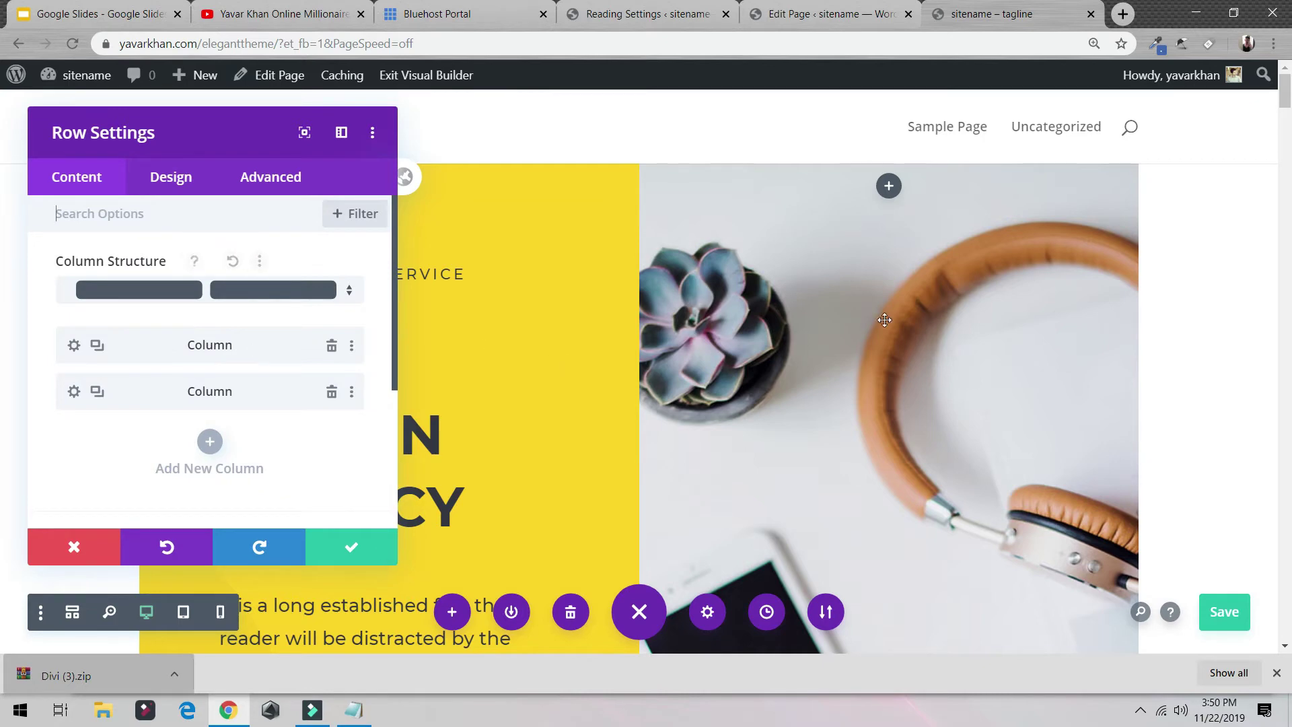
pyautogui.click(615, 356)
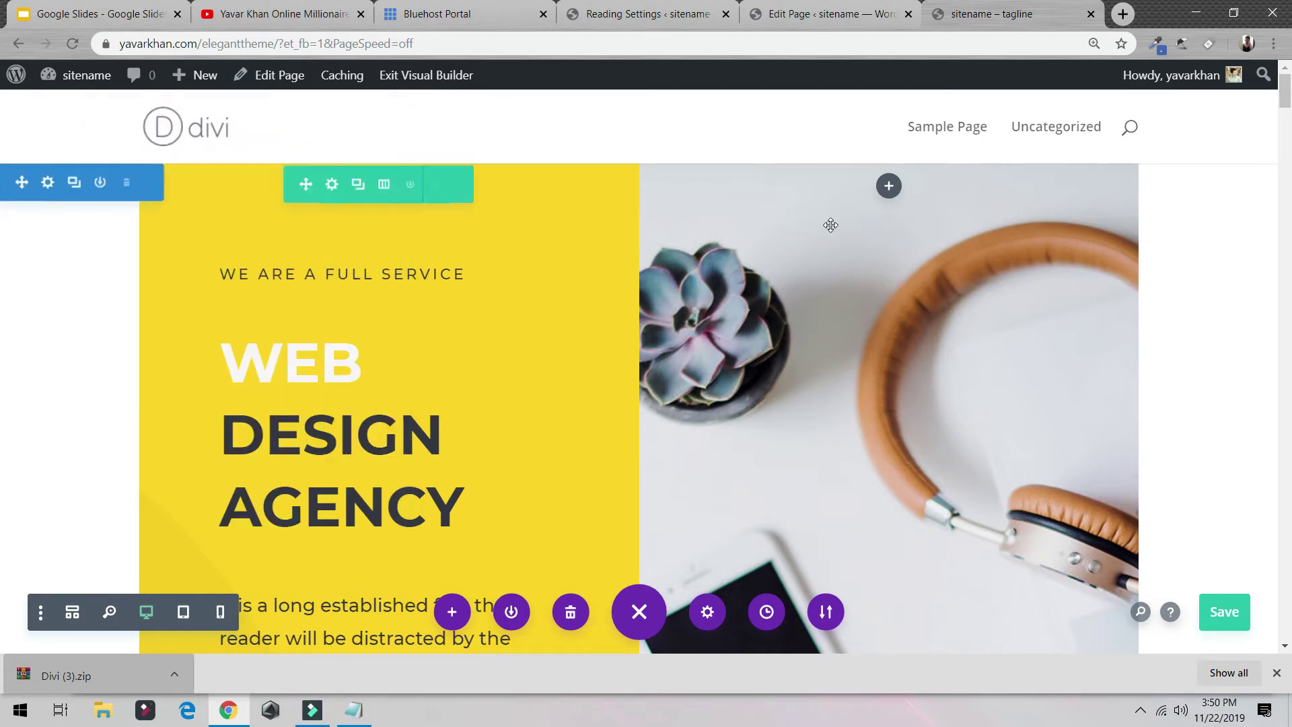
pyautogui.scroll(-2, 899, 270)
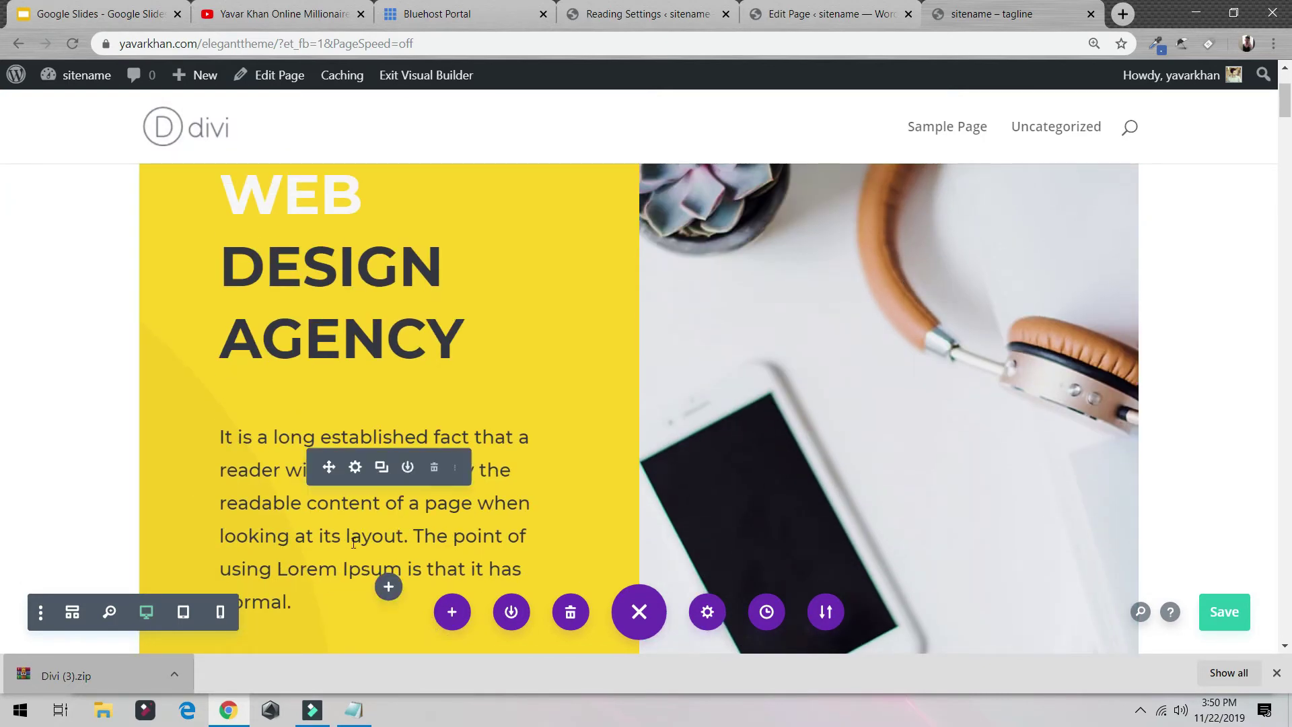
pyautogui.scroll(2, 635, 486)
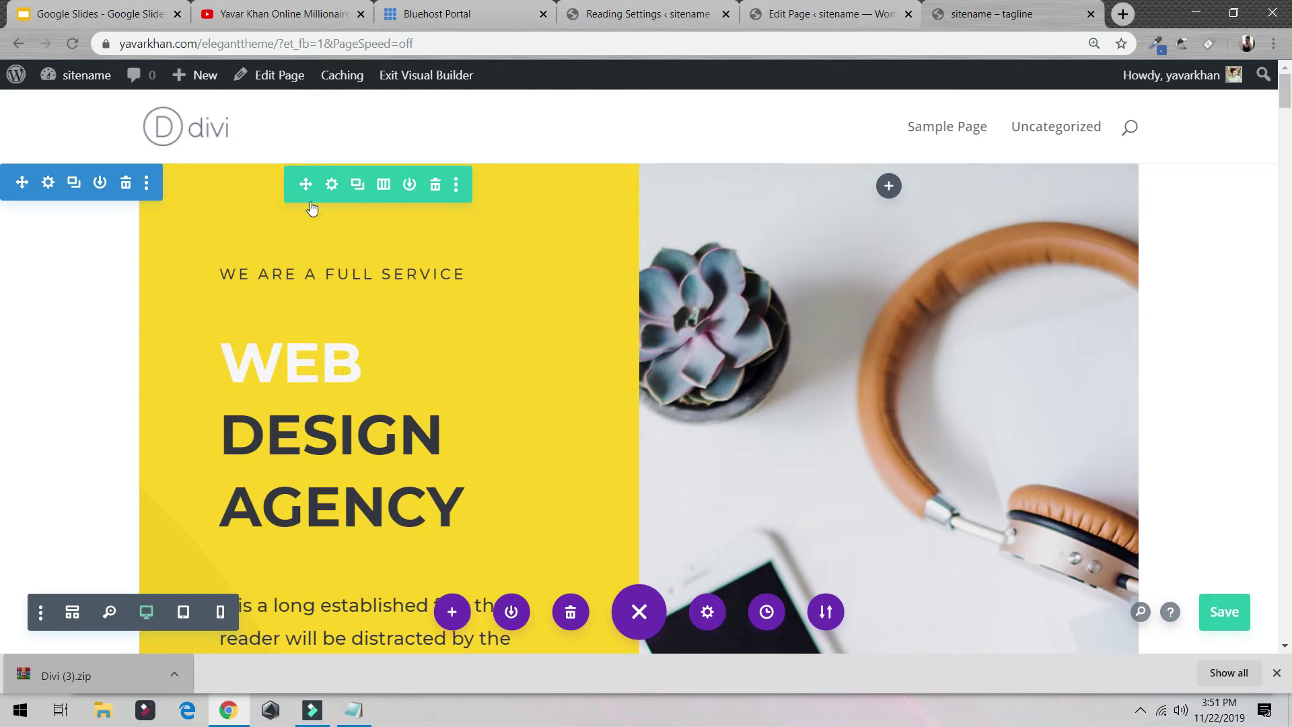
# Open the hero row's second column settings and add a background gradient in the default colors.
pyautogui.click(332, 186)
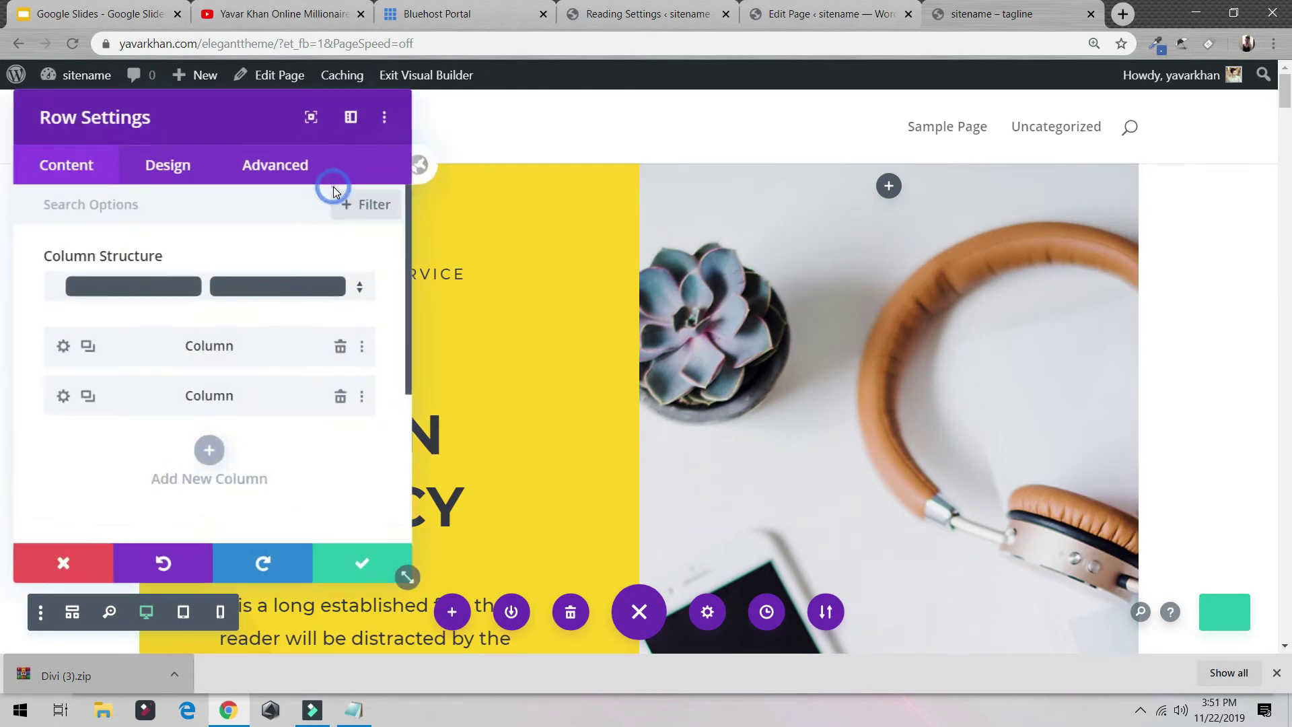
pyautogui.click(74, 391)
pyautogui.scroll(-2, 182, 303)
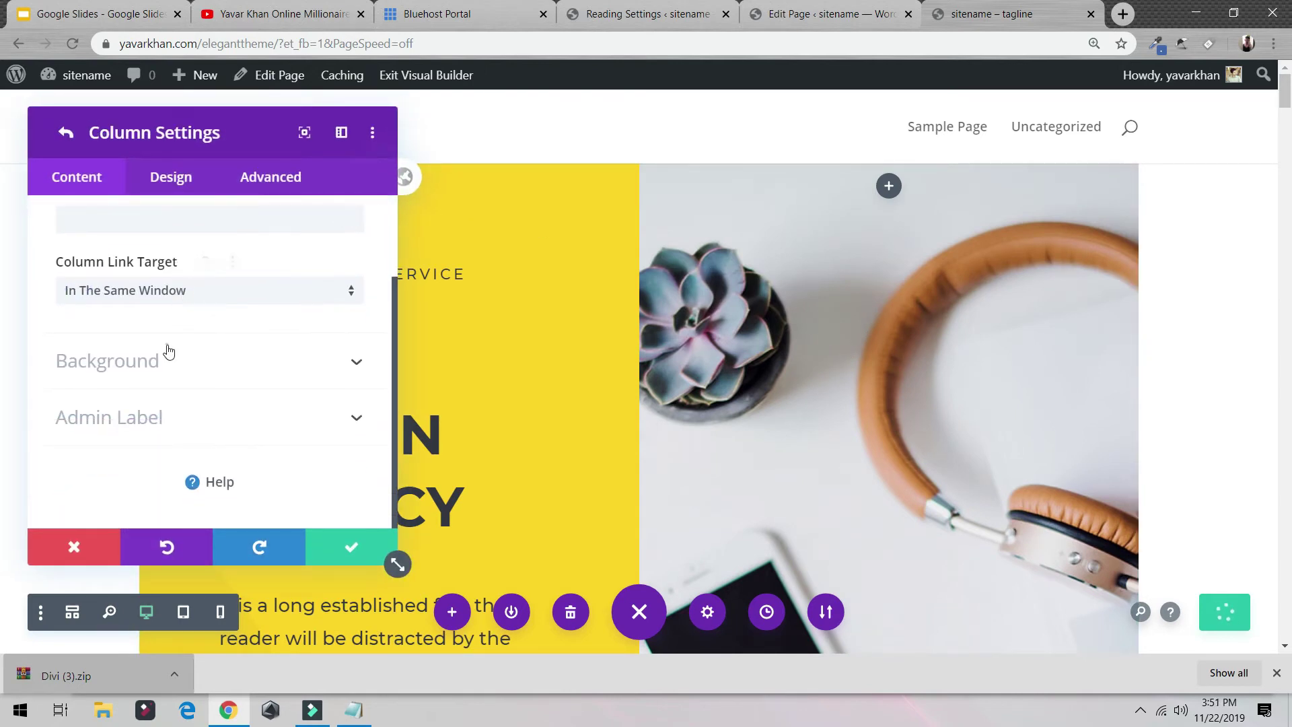
pyautogui.click(169, 354)
pyautogui.click(177, 301)
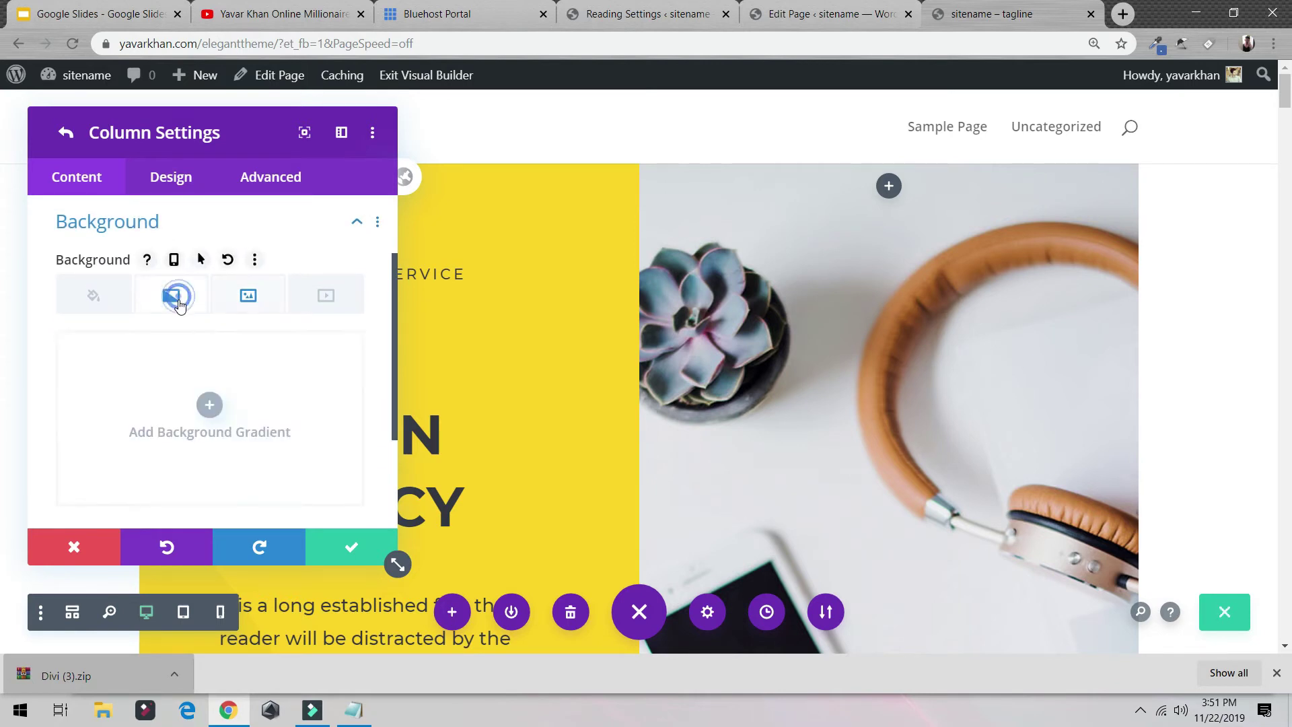
pyautogui.click(235, 308)
pyautogui.click(176, 300)
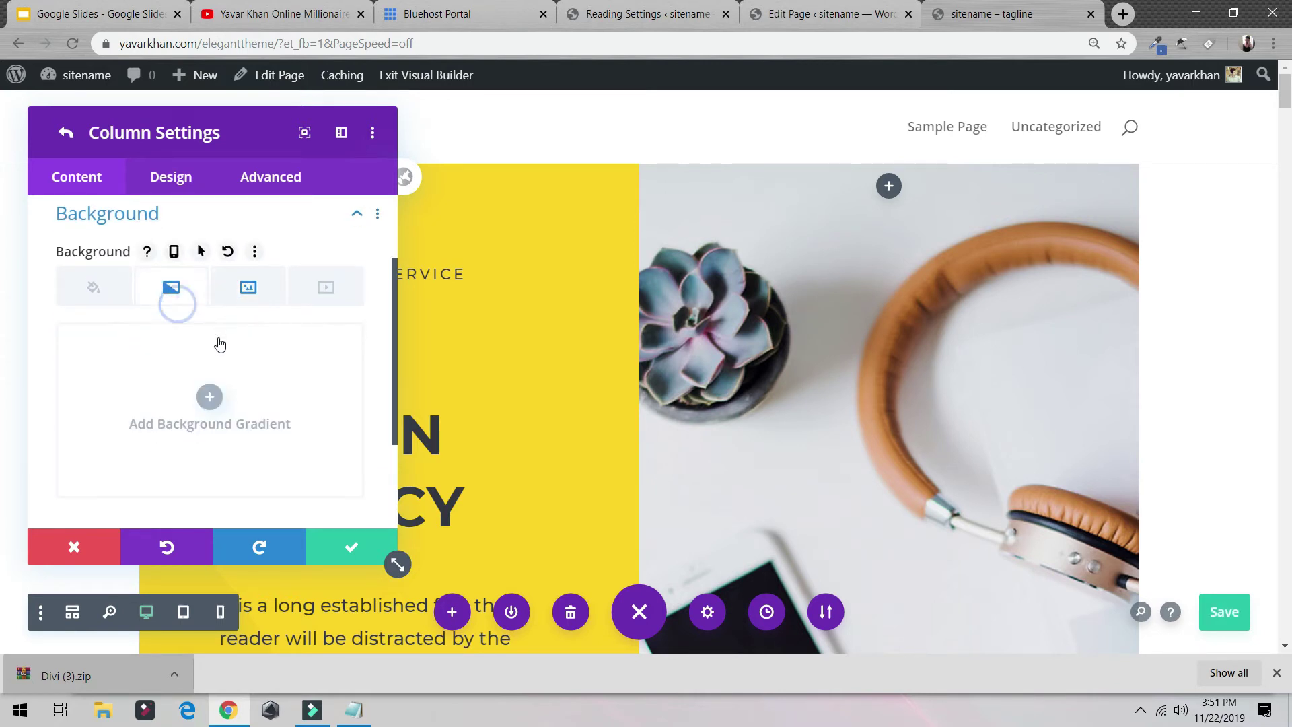
pyautogui.scroll(-3, 223, 344)
pyautogui.scroll(3, 222, 346)
pyautogui.click(204, 408)
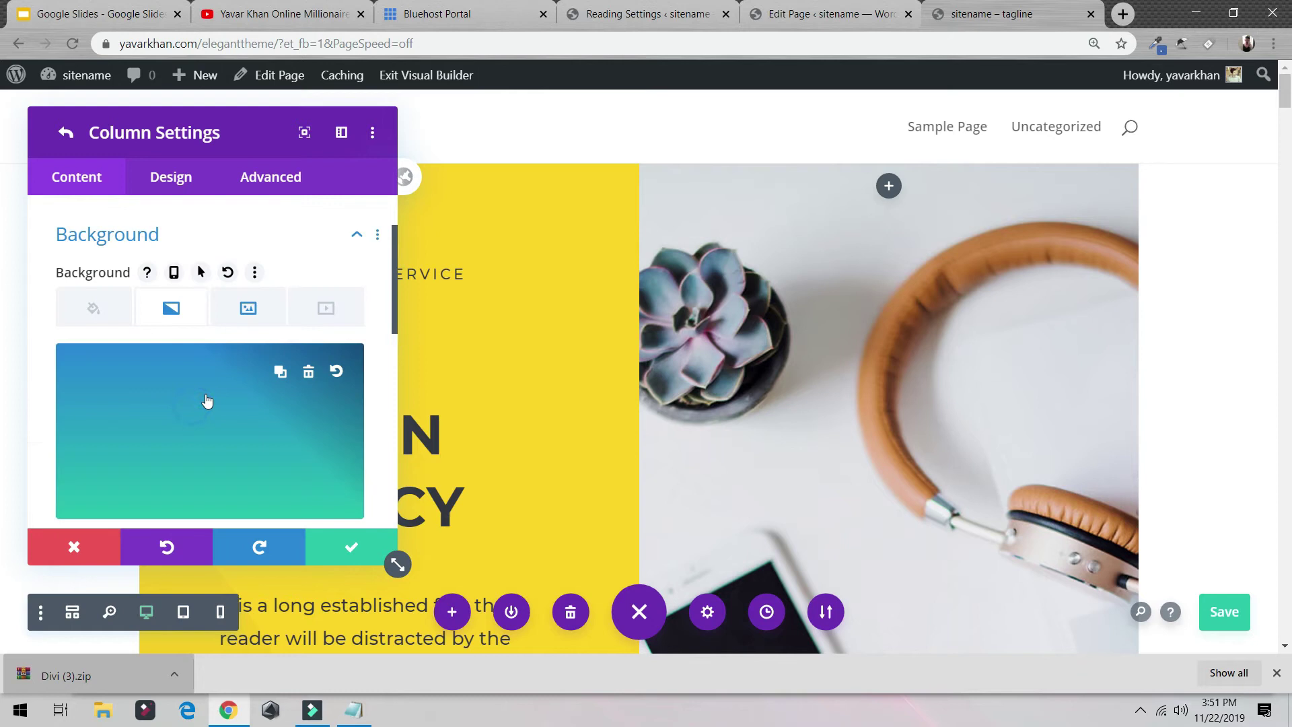
# Remove the background image from the hero row's second column.
pyautogui.click(268, 438)
pyautogui.click(249, 308)
pyautogui.scroll(-3, 257, 360)
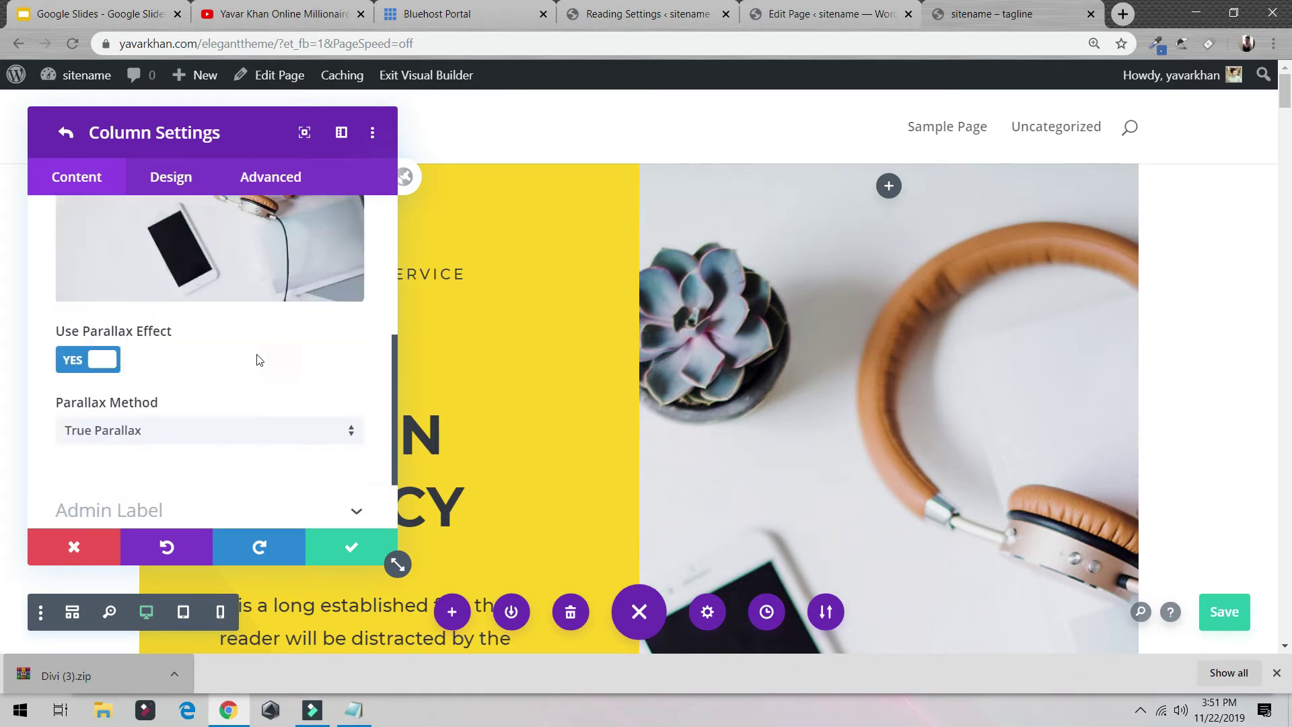
pyautogui.click(308, 229)
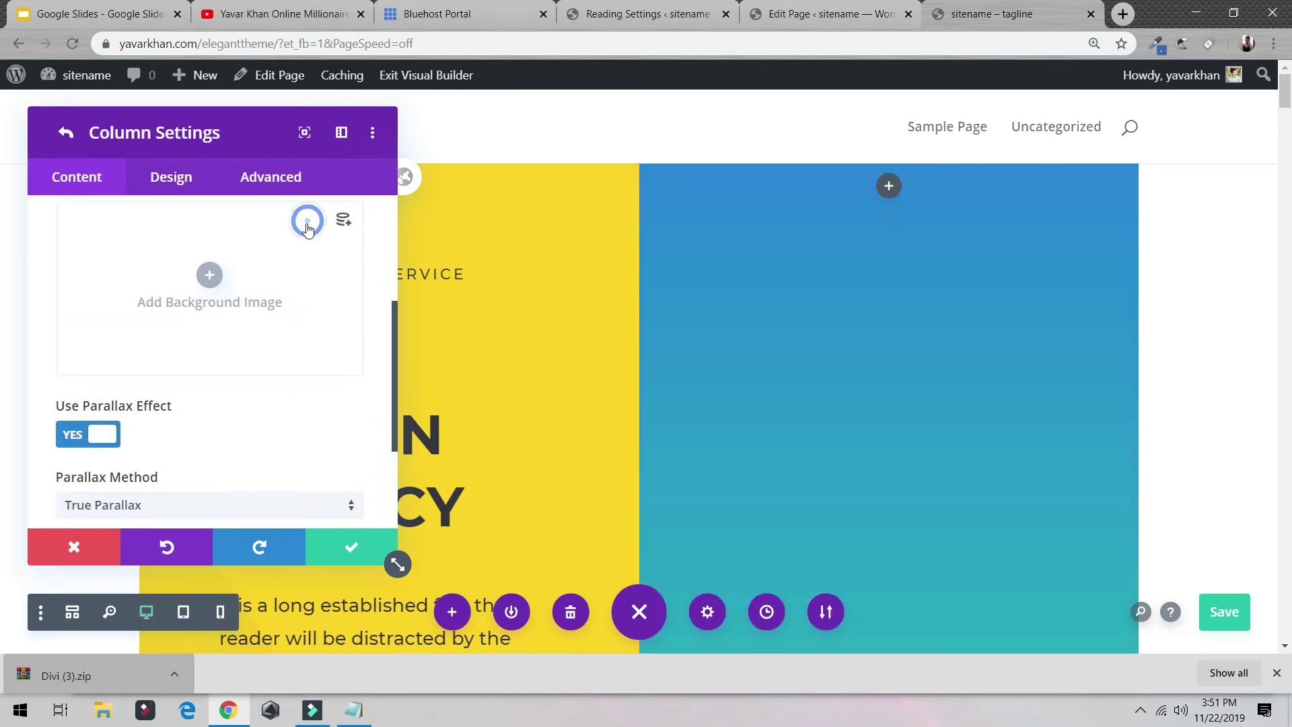
# Set the column gradient's start position to 28% and its direction to 1deg, then save the column and row settings.
pyautogui.scroll(5, 282, 309)
pyautogui.click(169, 398)
pyautogui.scroll(-3, 175, 411)
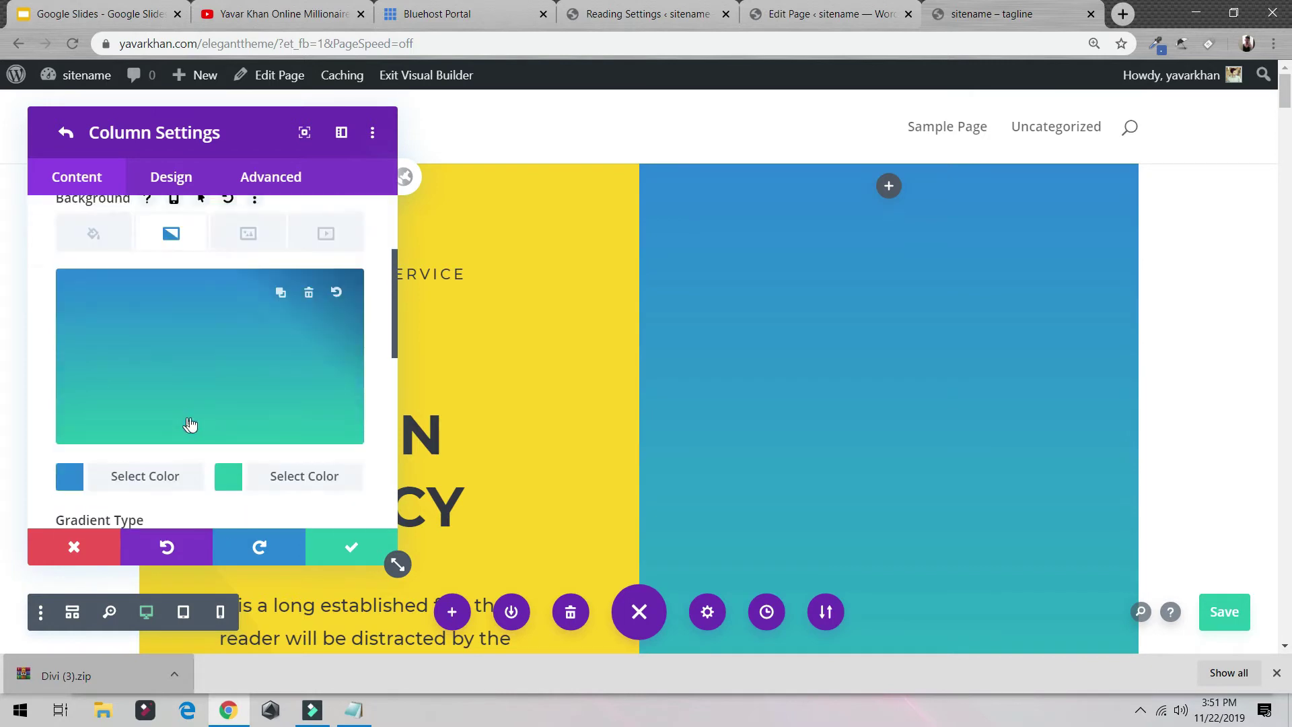
pyautogui.click(264, 369)
pyautogui.scroll(-3, 205, 387)
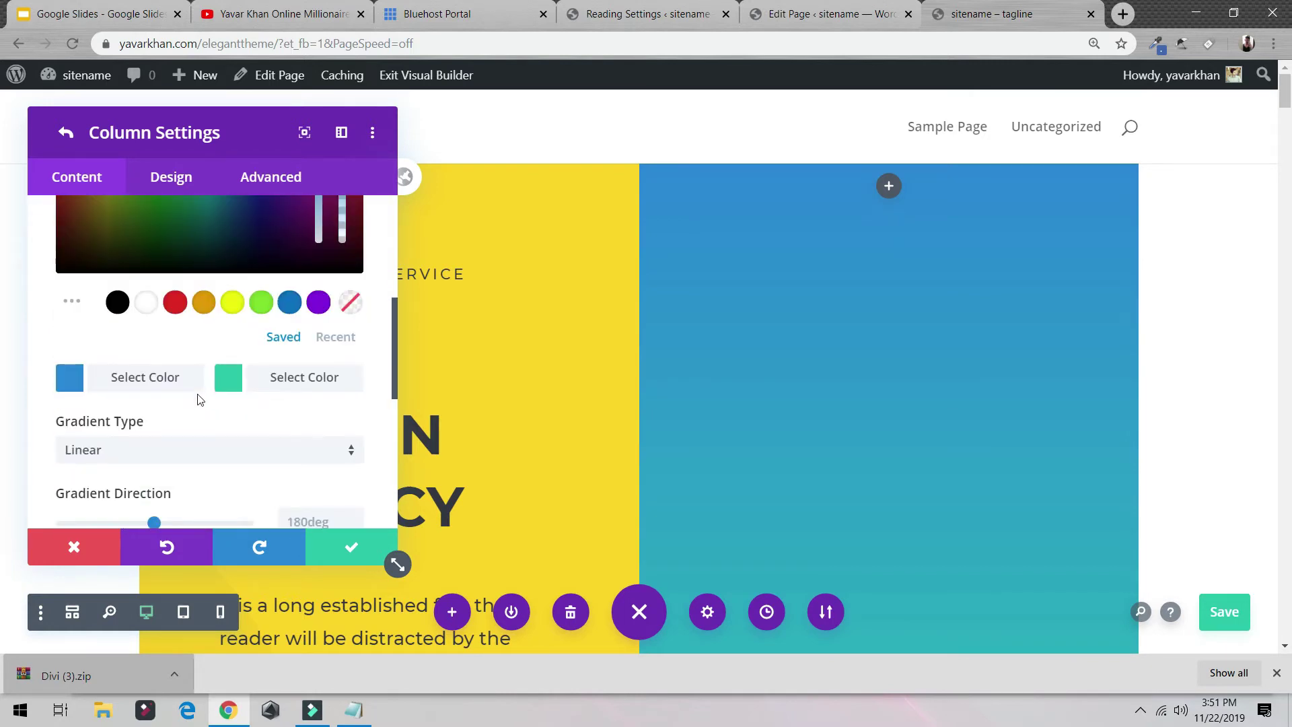
pyautogui.scroll(-3, 204, 401)
pyautogui.scroll(-1, 160, 361)
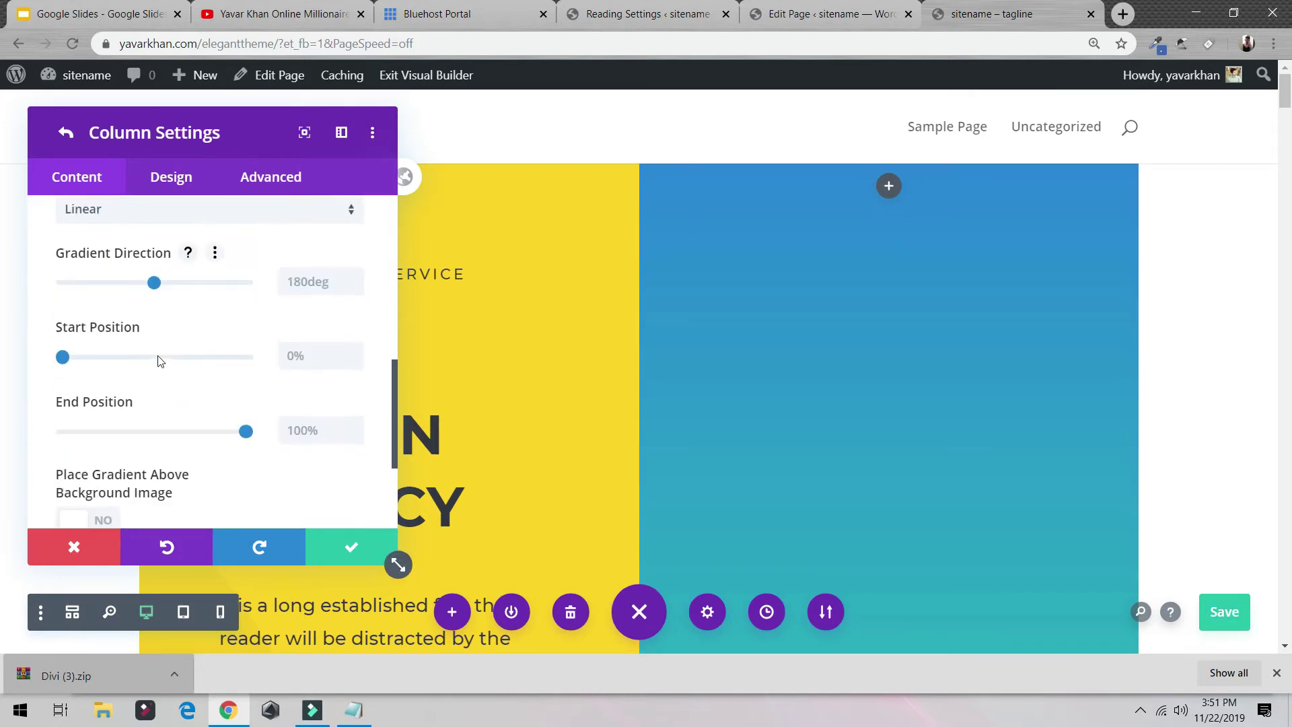
pyautogui.moveTo(86, 357); pyautogui.dragTo(3, 352)
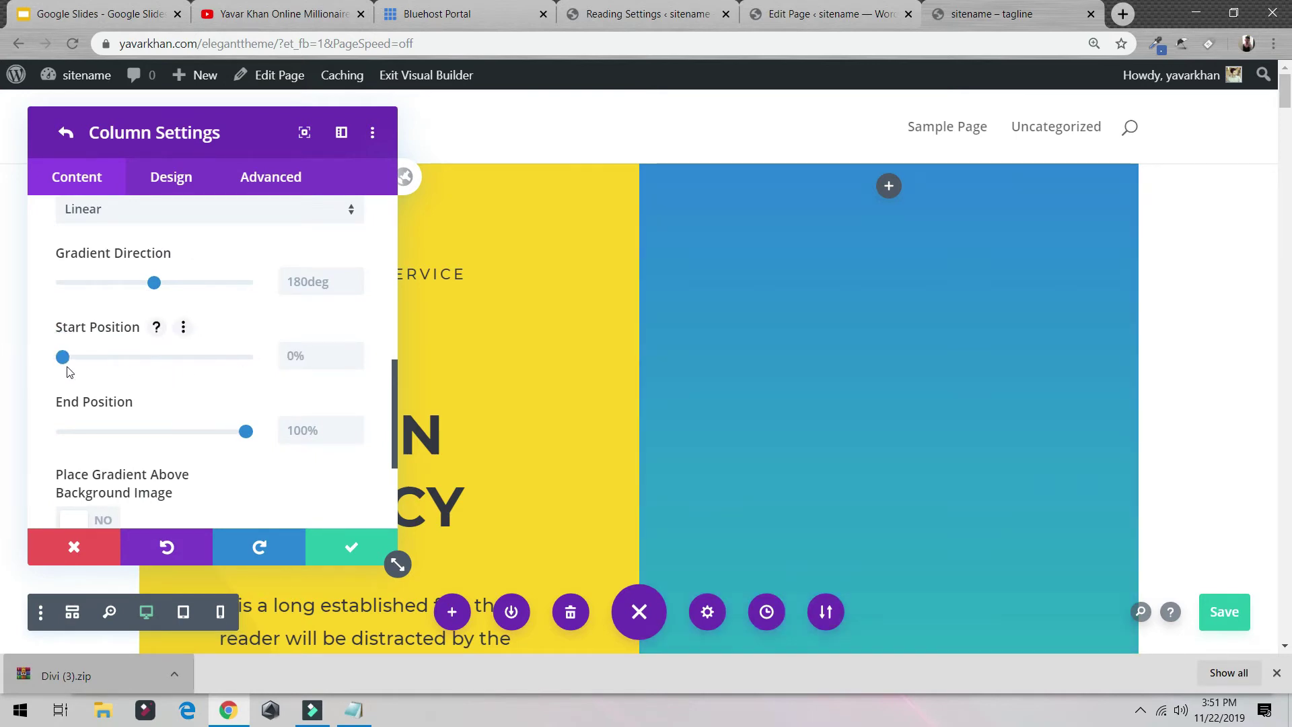
pyautogui.click(113, 356)
pyautogui.moveTo(142, 288); pyautogui.dragTo(4, 268)
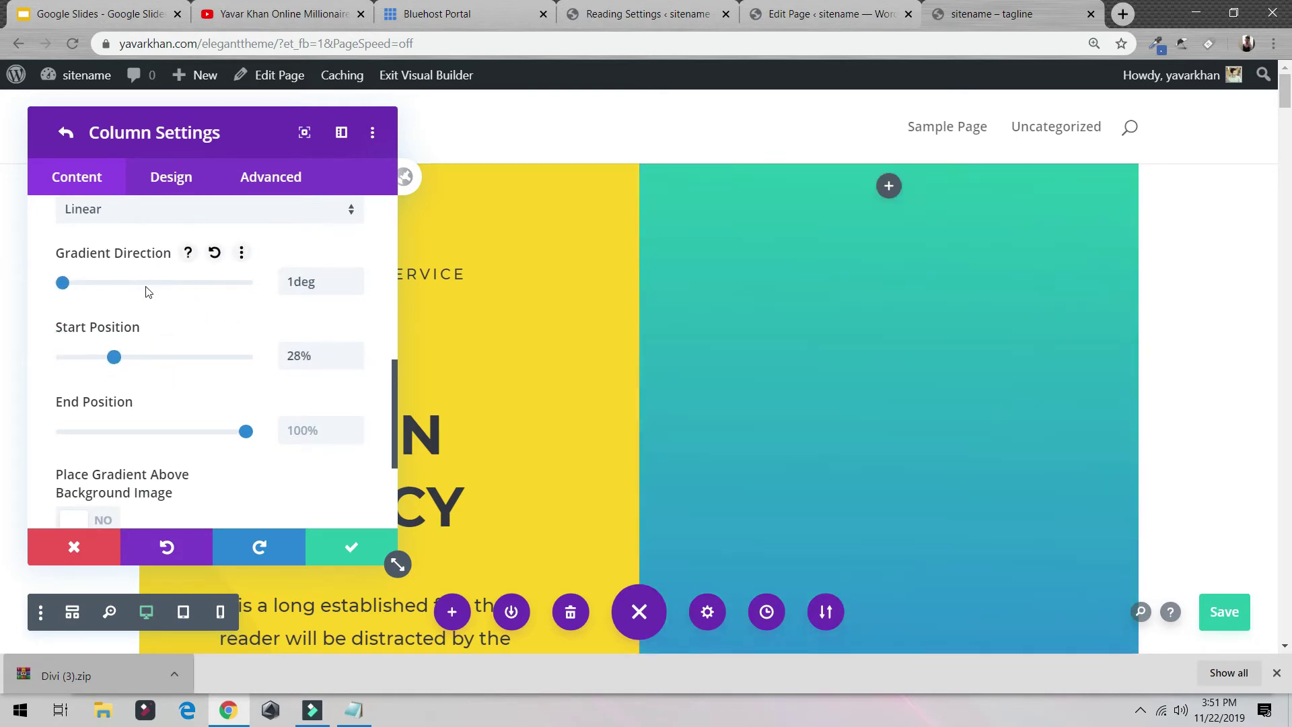
pyautogui.click(317, 551)
pyautogui.scroll(-5, 574, 483)
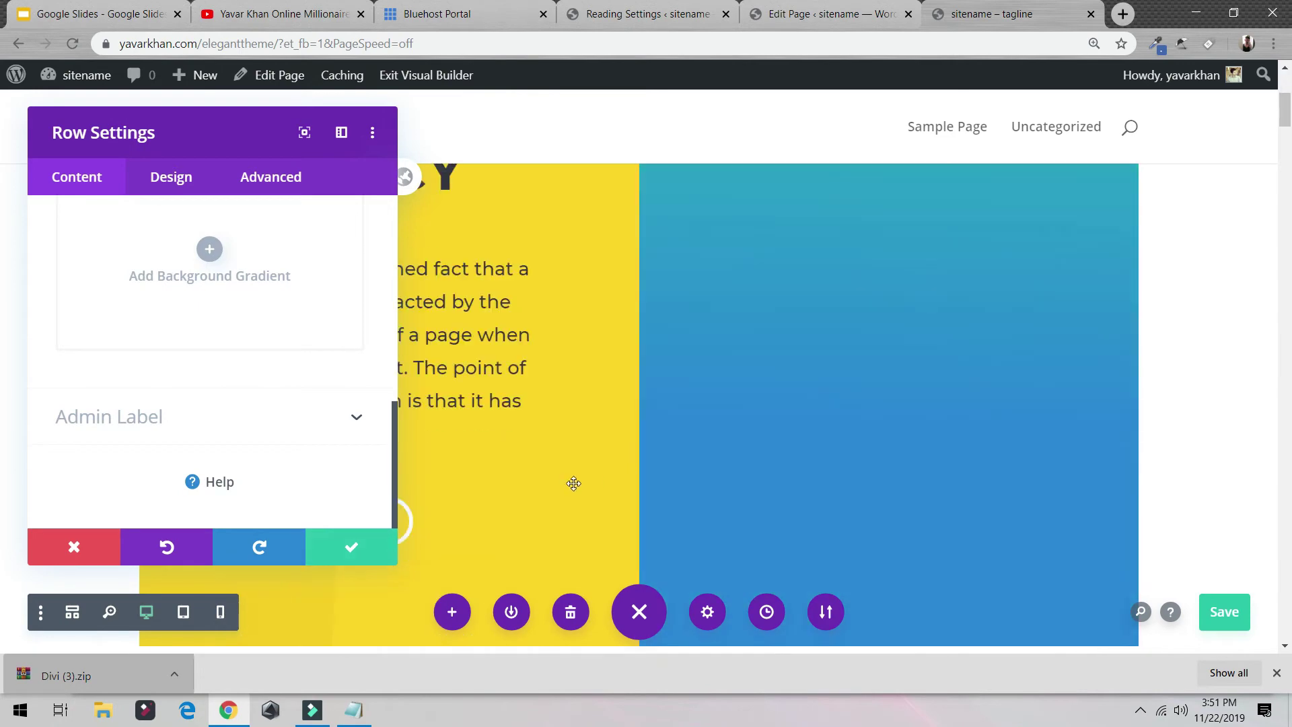
pyautogui.click(374, 562)
pyautogui.scroll(5, 634, 500)
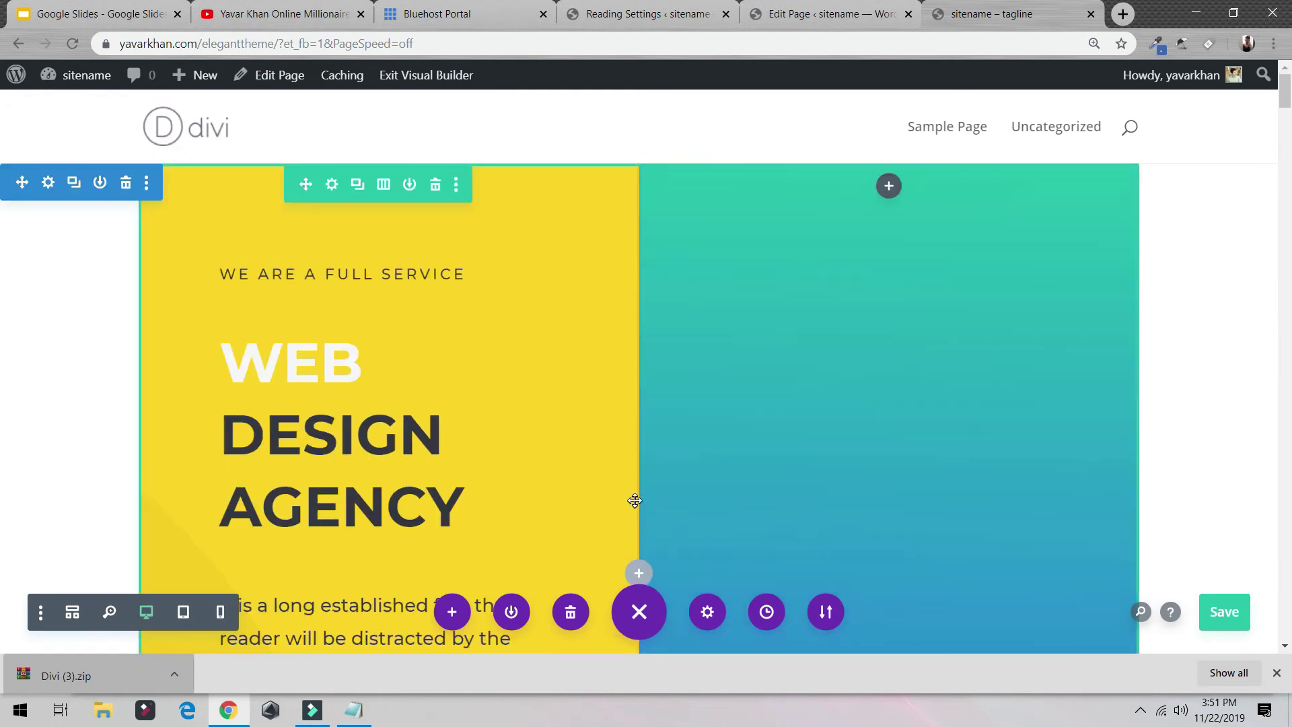
# Delete the entire hero section with the WEB DESIGN AGENCY heading from the page.
pyautogui.scroll(-12, 722, 296)
pyautogui.scroll(12, 663, 383)
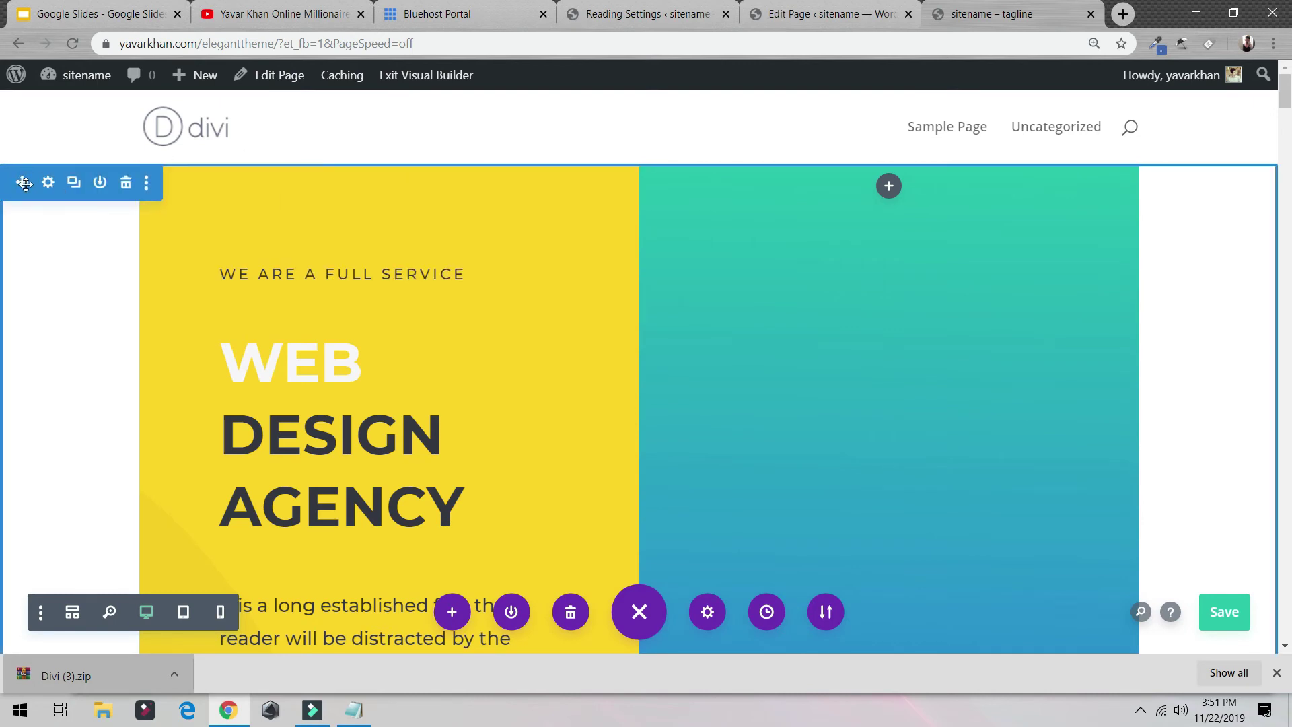
pyautogui.click(126, 183)
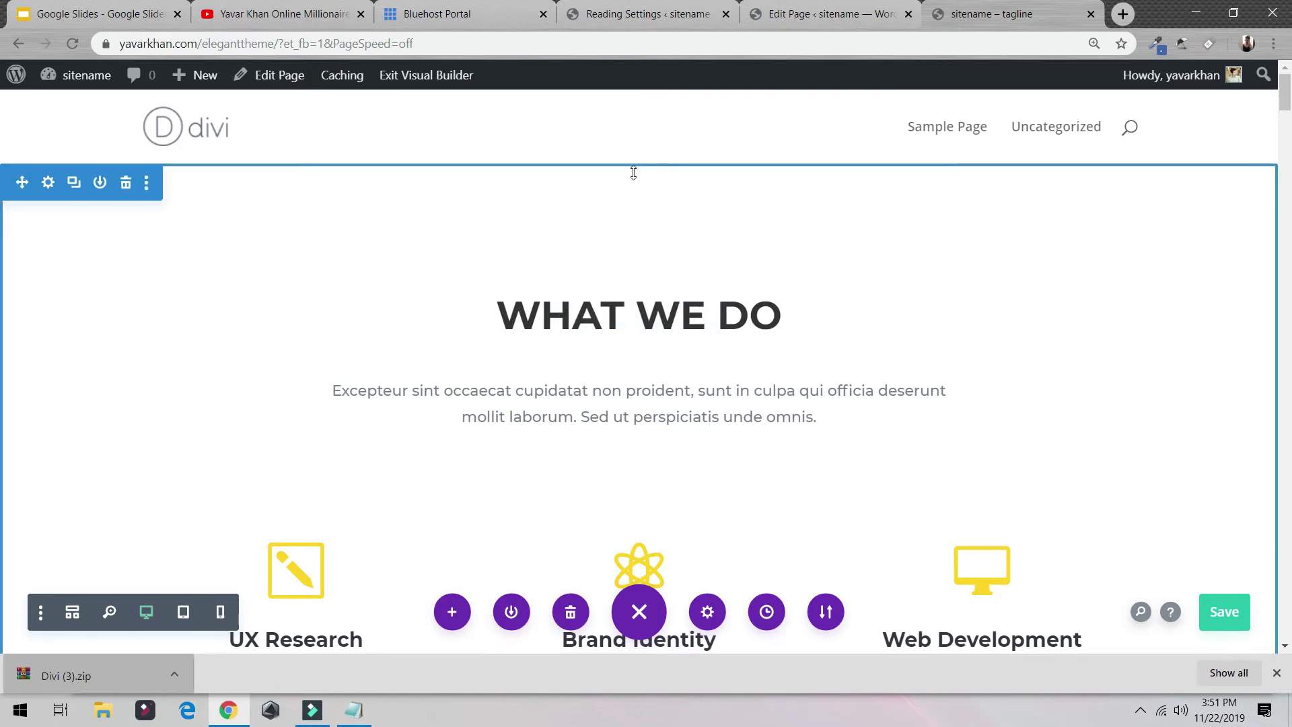
# Adjust the top padding of the WHAT WE DO section to 117px directly on the page.
pyautogui.moveTo(634, 237)
pyautogui.mouseDown()
pyautogui.moveTo(634, 140)
pyautogui.moveTo(630, 216)
pyautogui.mouseUp()
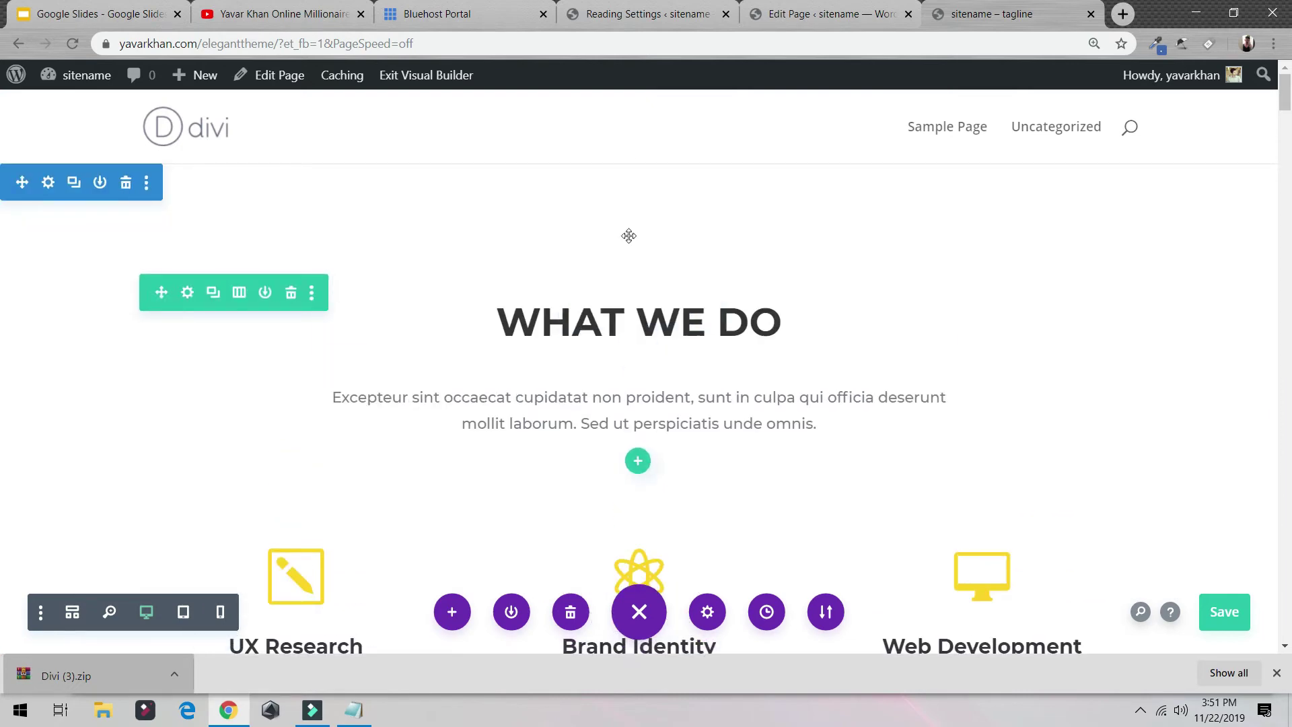
pyautogui.scroll(-2, 633, 264)
pyautogui.scroll(2, 633, 265)
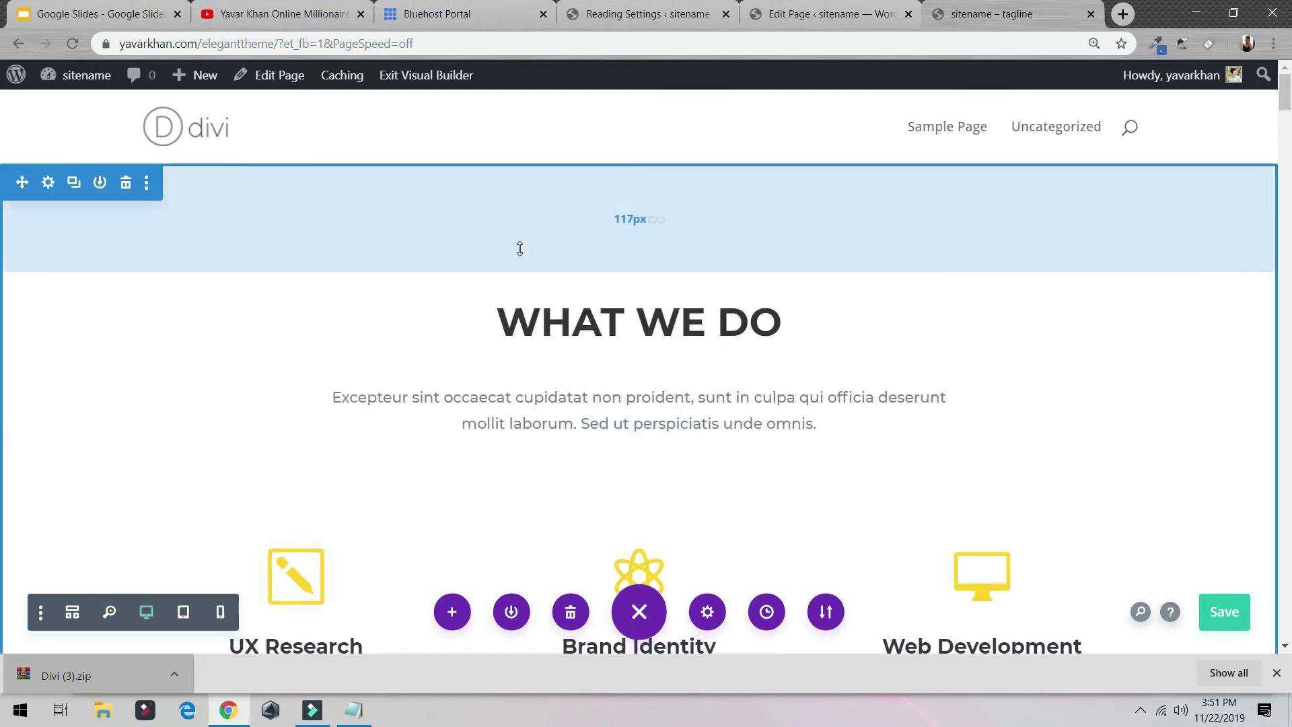
pyautogui.scroll(-3, 571, 286)
pyautogui.scroll(3, 586, 286)
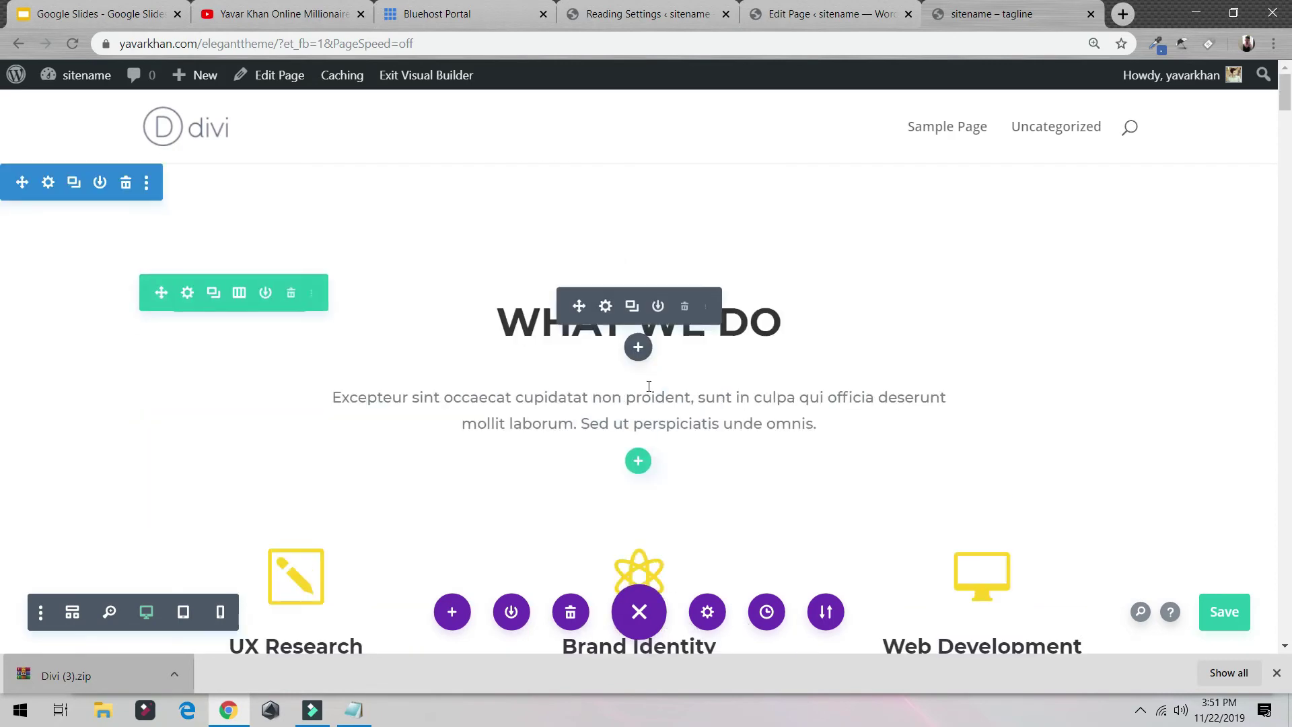
# Insert a one-column row with a default Text module below the WHAT WE DO description and close the module's settings.
pyautogui.click(638, 460)
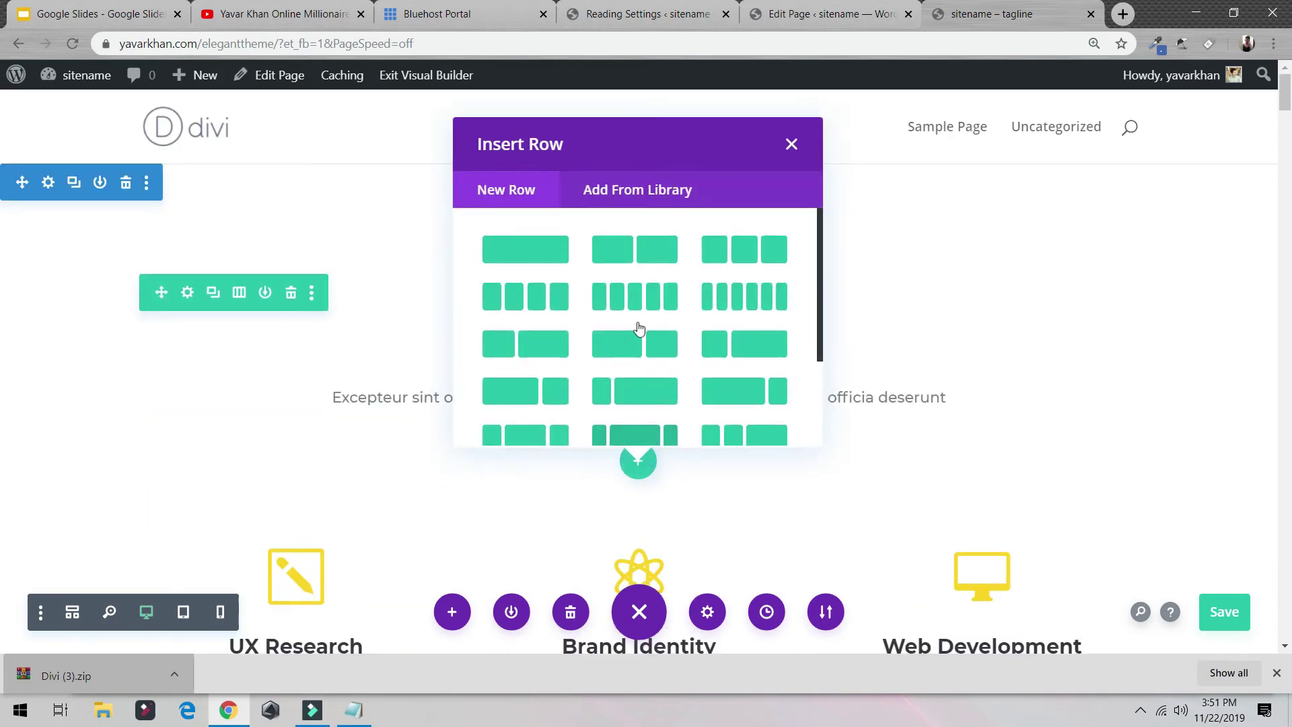
pyautogui.click(532, 253)
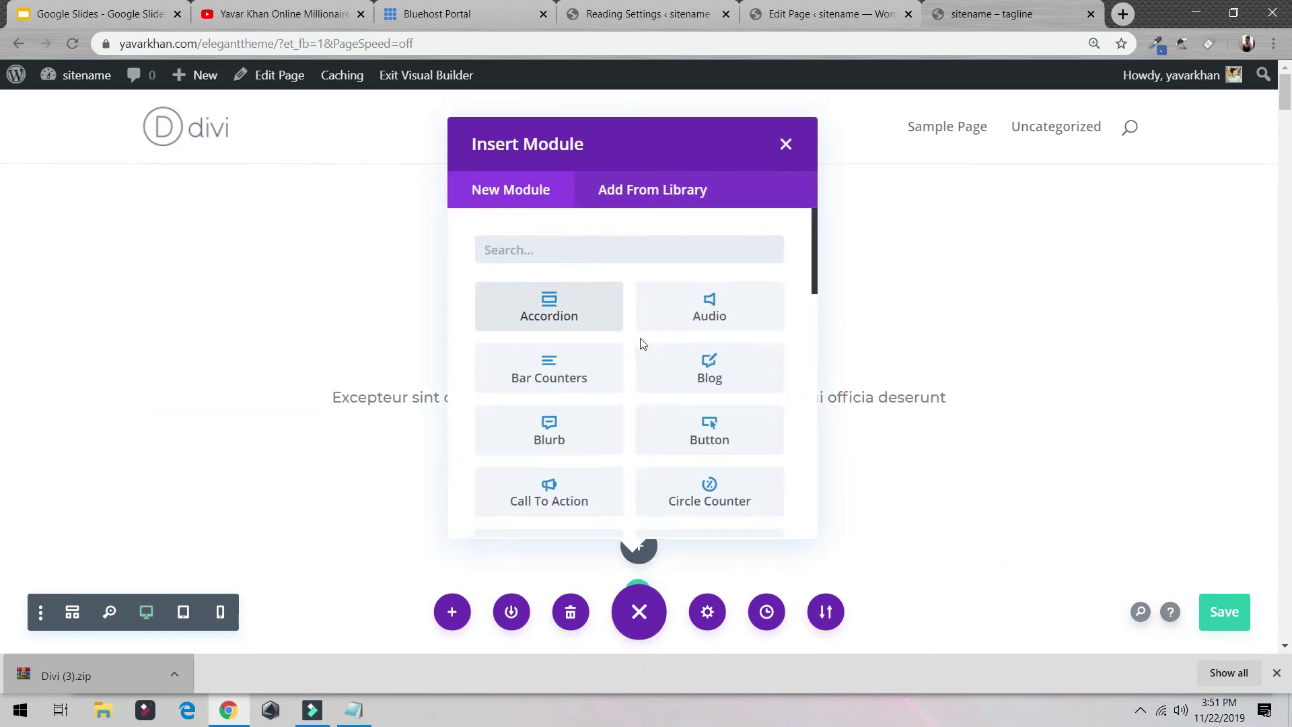
pyautogui.write('hea')
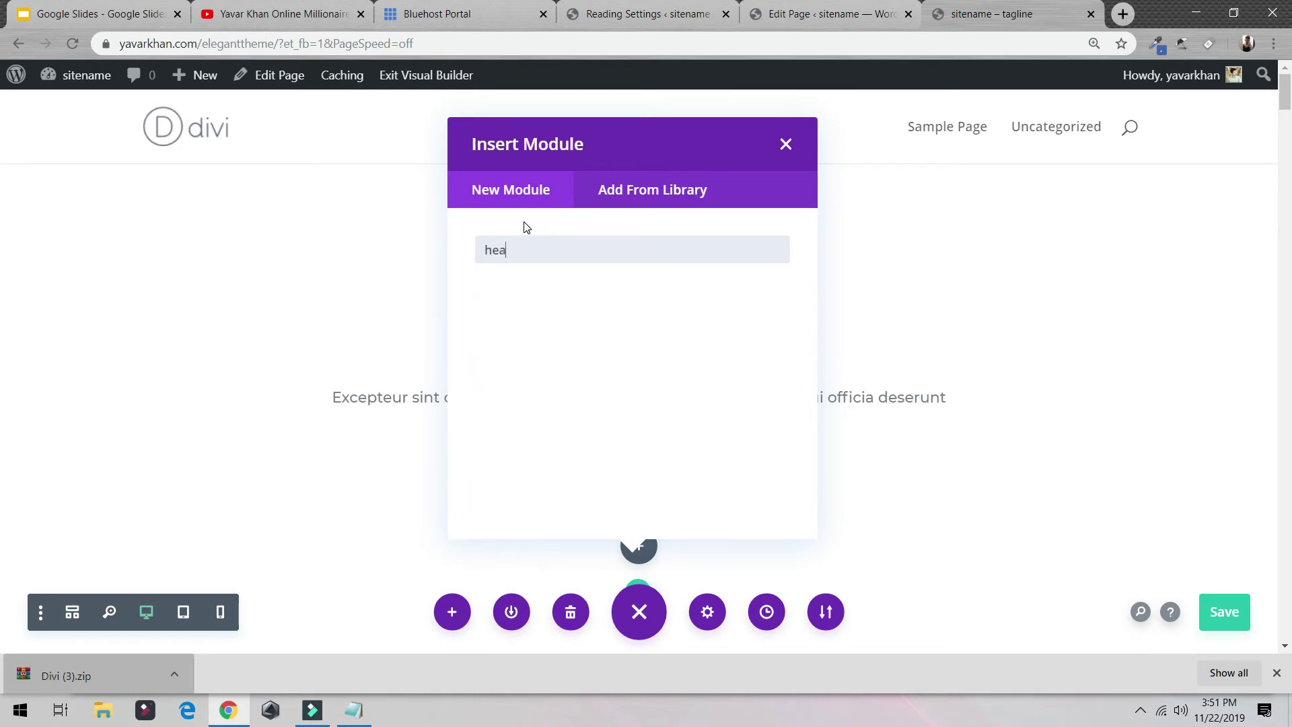
pyautogui.press('BackSpace')
pyautogui.press('BackSpace')
pyautogui.press('BackSpace')
pyautogui.write('tit')
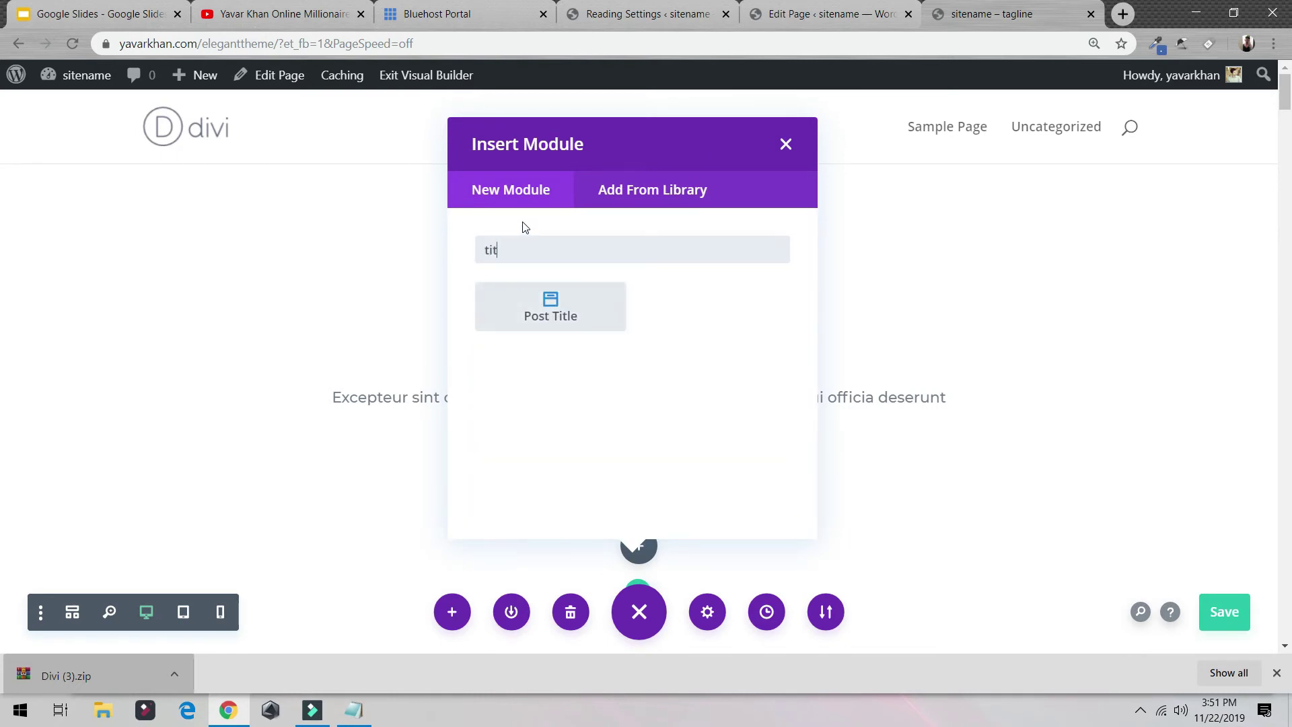
pyautogui.press('BackSpace')
pyautogui.press('BackSpace')
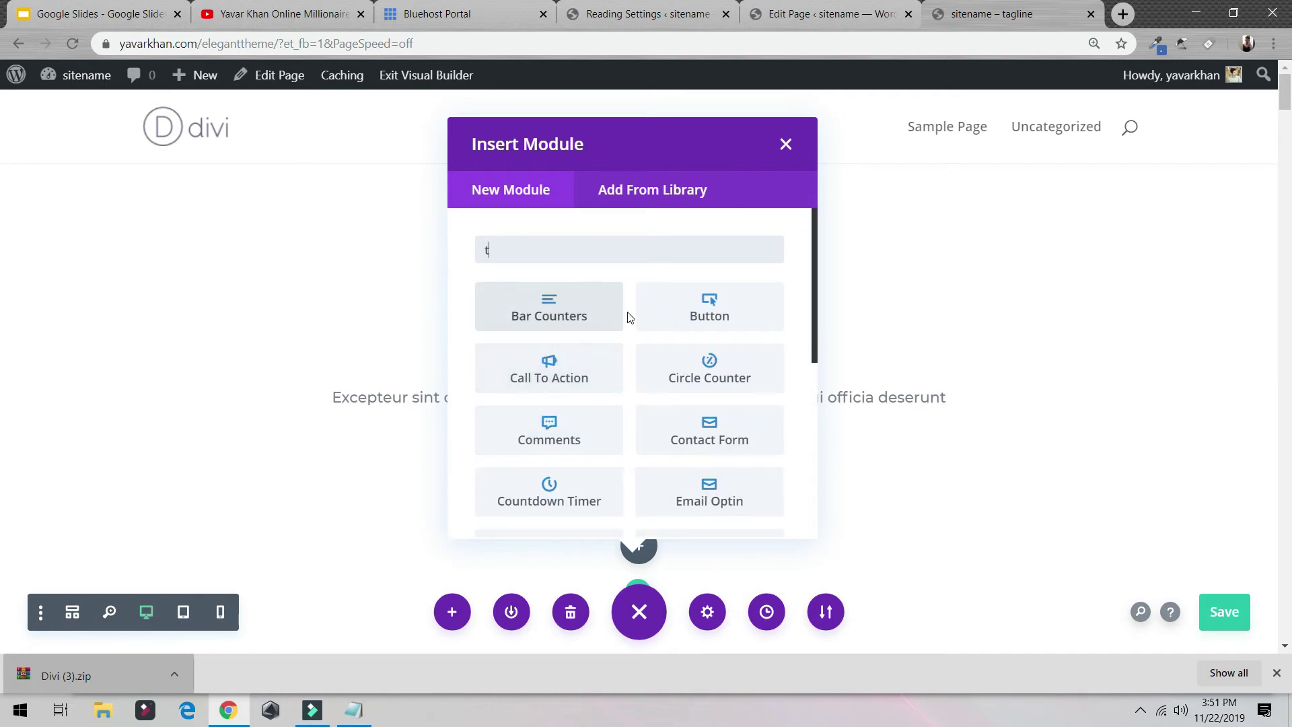
pyautogui.scroll(-5, 608, 383)
pyautogui.click(735, 458)
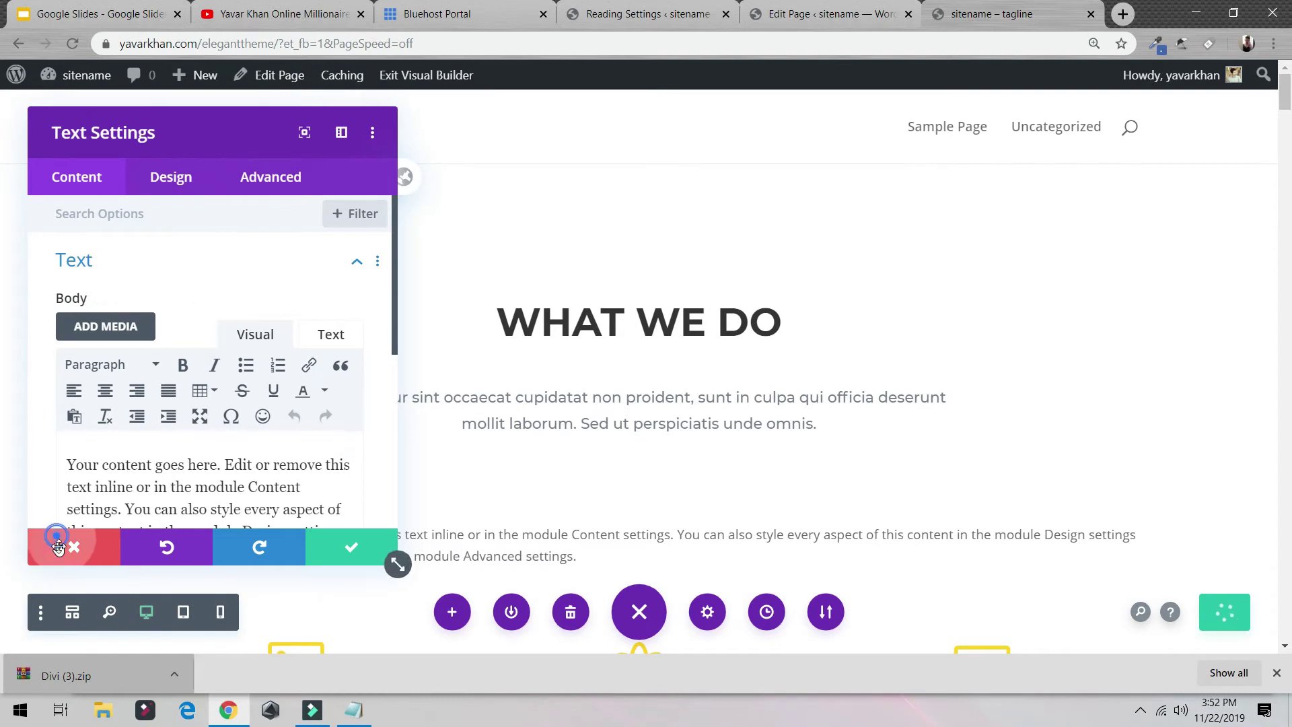
pyautogui.click(57, 547)
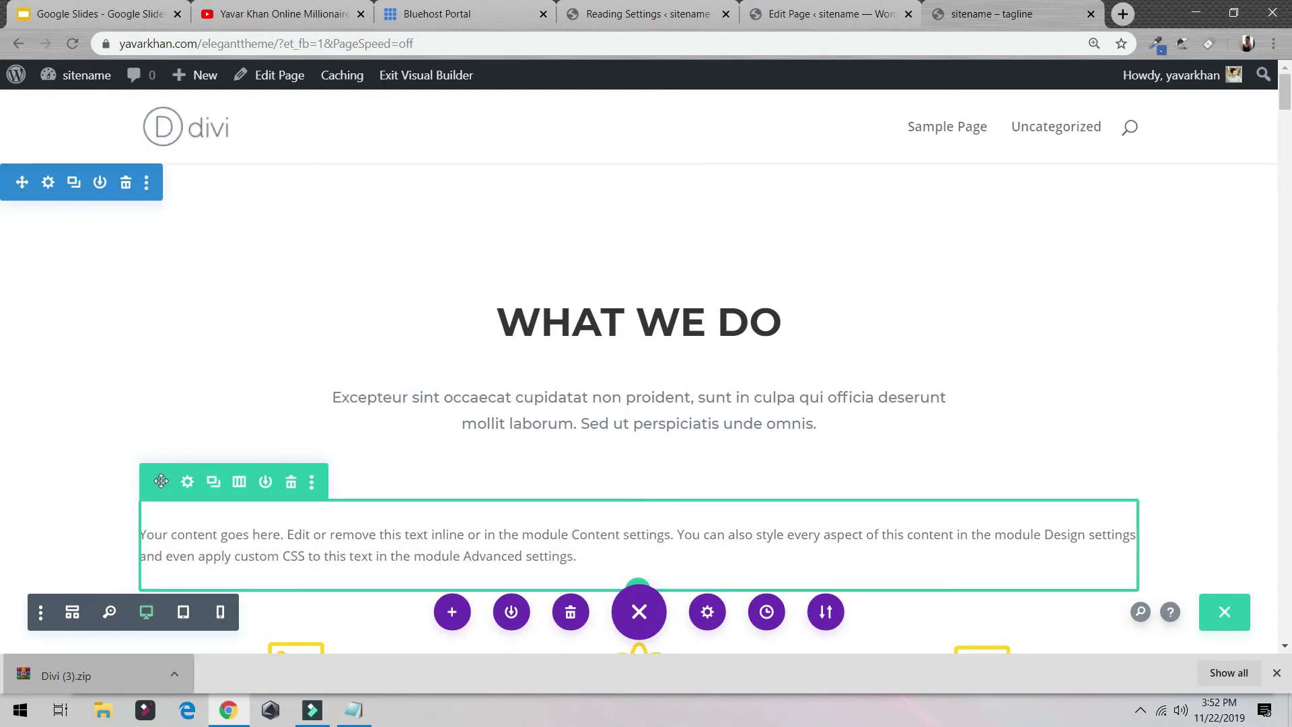
# Move the new text row above the WHAT WE DO heading within the section.
pyautogui.moveTo(161, 481); pyautogui.dragTo(601, 193)
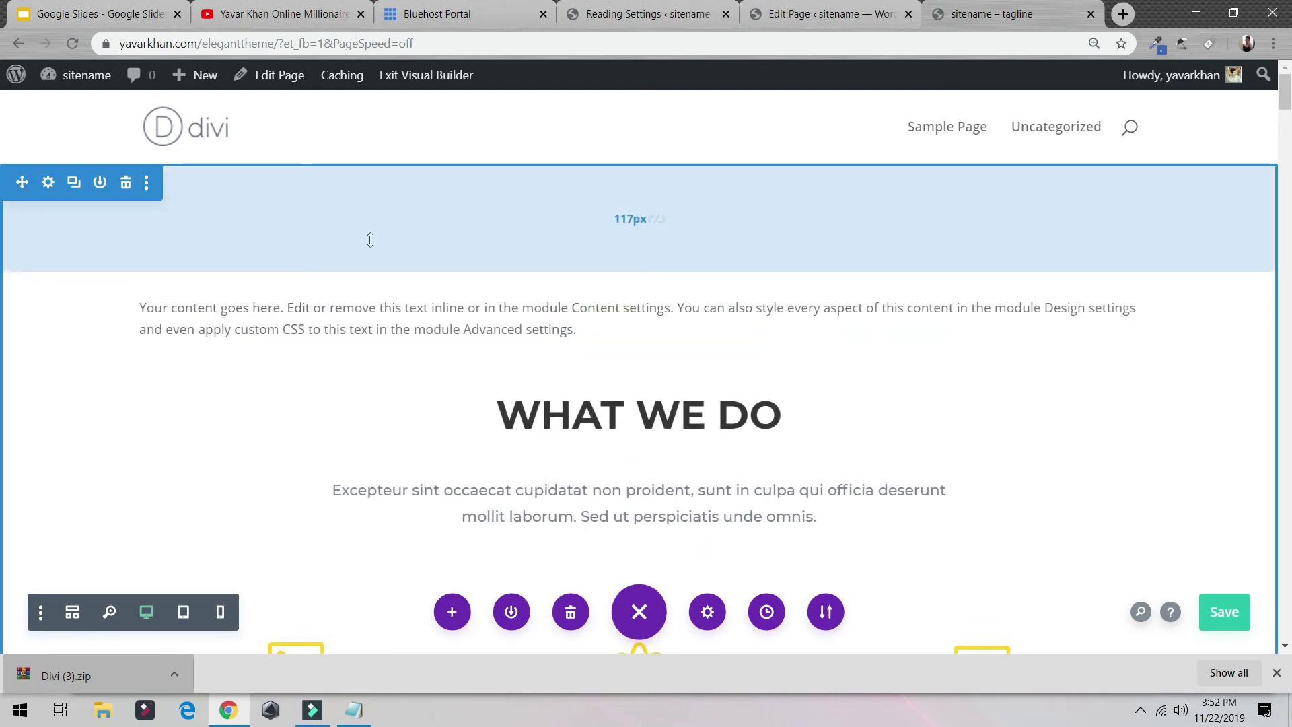
# Reduce the top padding of the WHAT WE DO section so its content sits close below the header.
pyautogui.moveTo(535, 235); pyautogui.dragTo(557, 139)
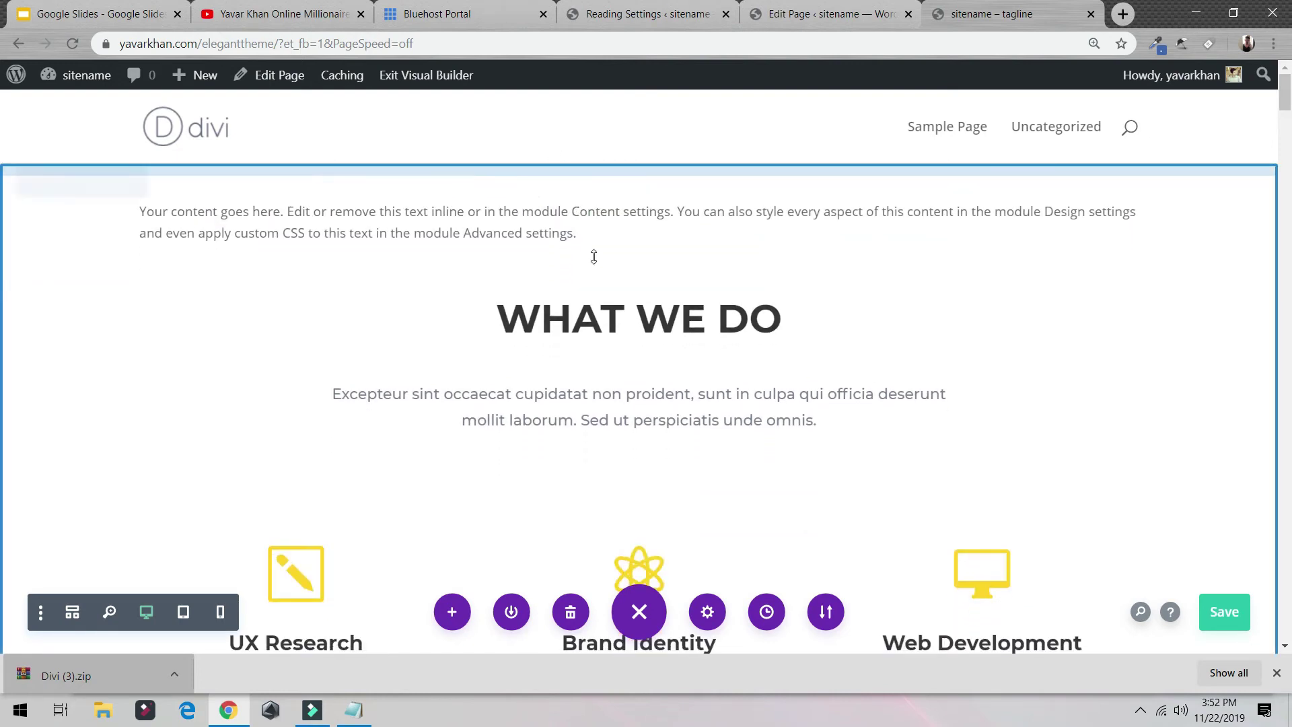
# Duplicate the laptop video section and move one copy to the top of the page, above the WHAT WE DO section.
pyautogui.scroll(-15, 657, 397)
pyautogui.scroll(5, 658, 398)
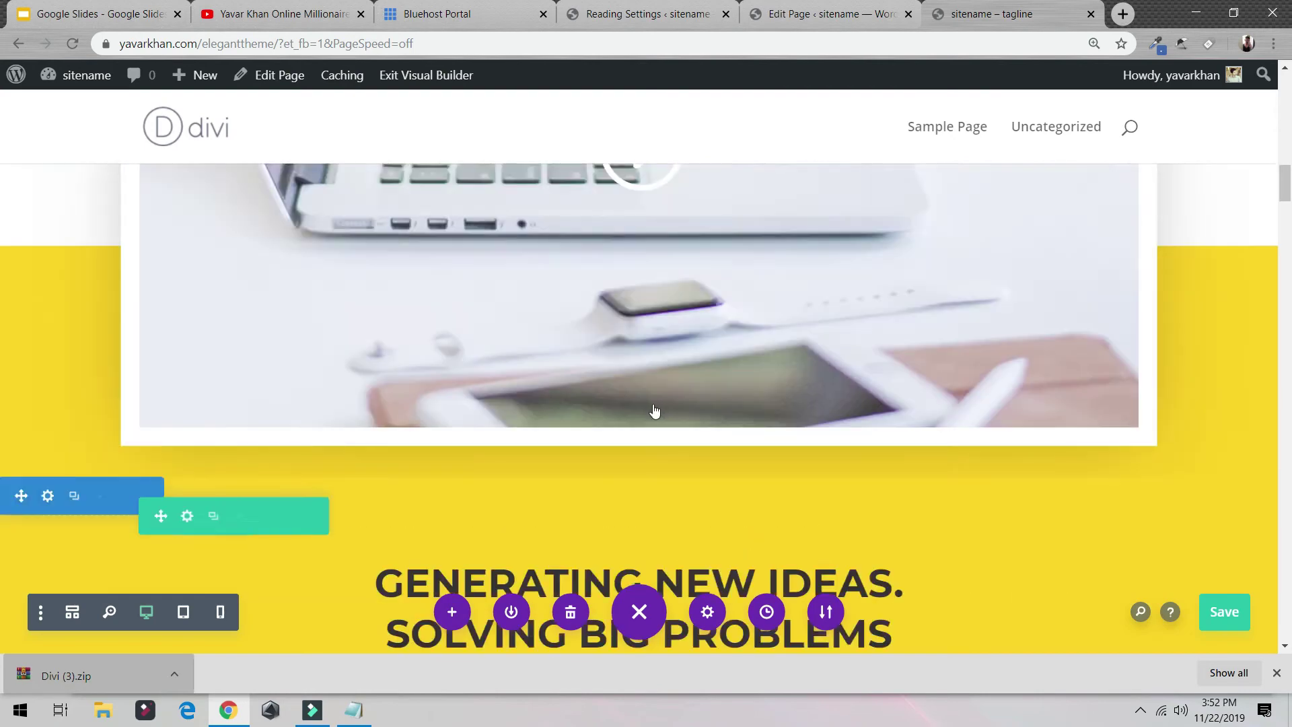
pyautogui.scroll(7, 655, 411)
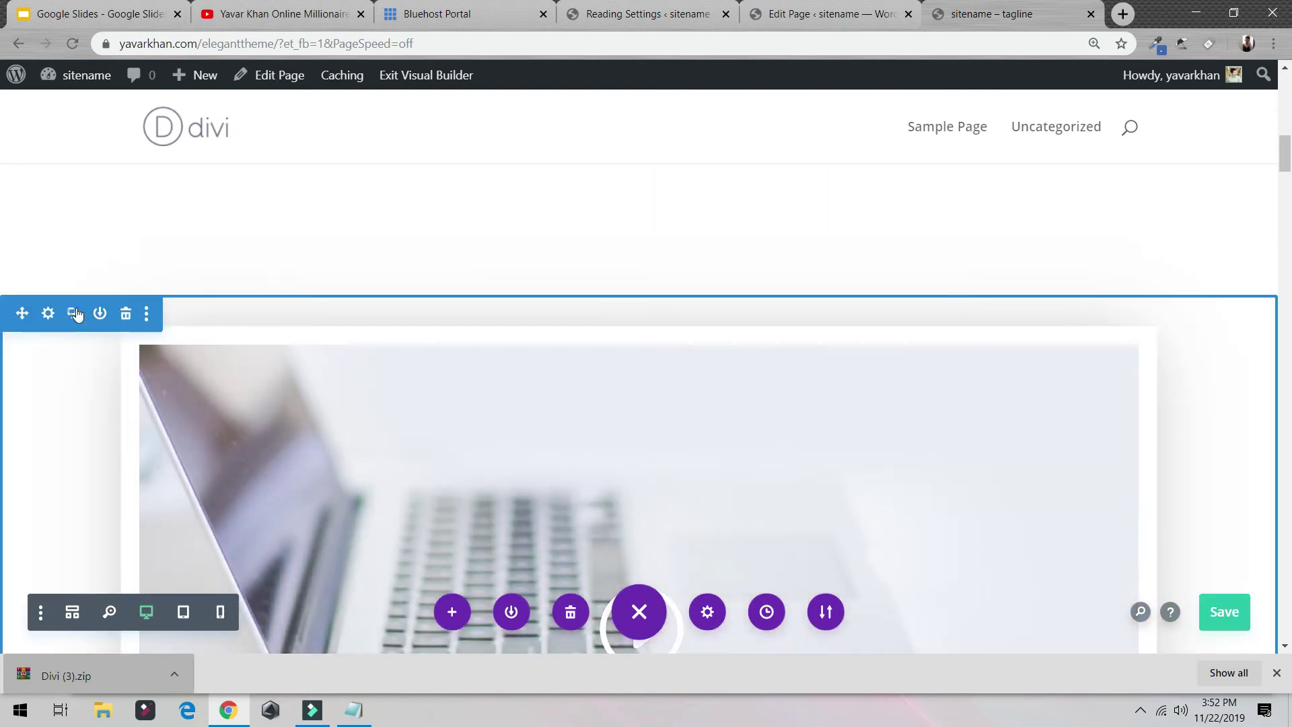
pyautogui.scroll(-11, 350, 395)
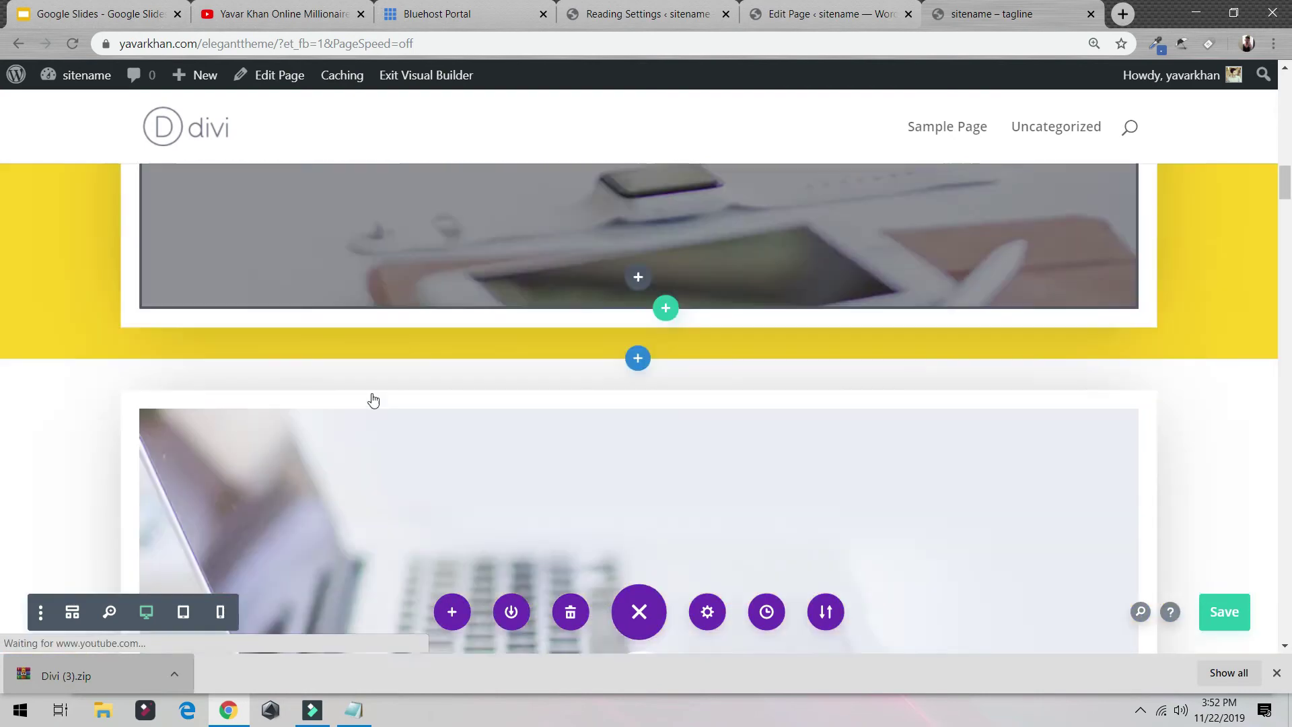
pyautogui.scroll(11, 387, 414)
pyautogui.scroll(8, 338, 409)
pyautogui.scroll(-10, 164, 419)
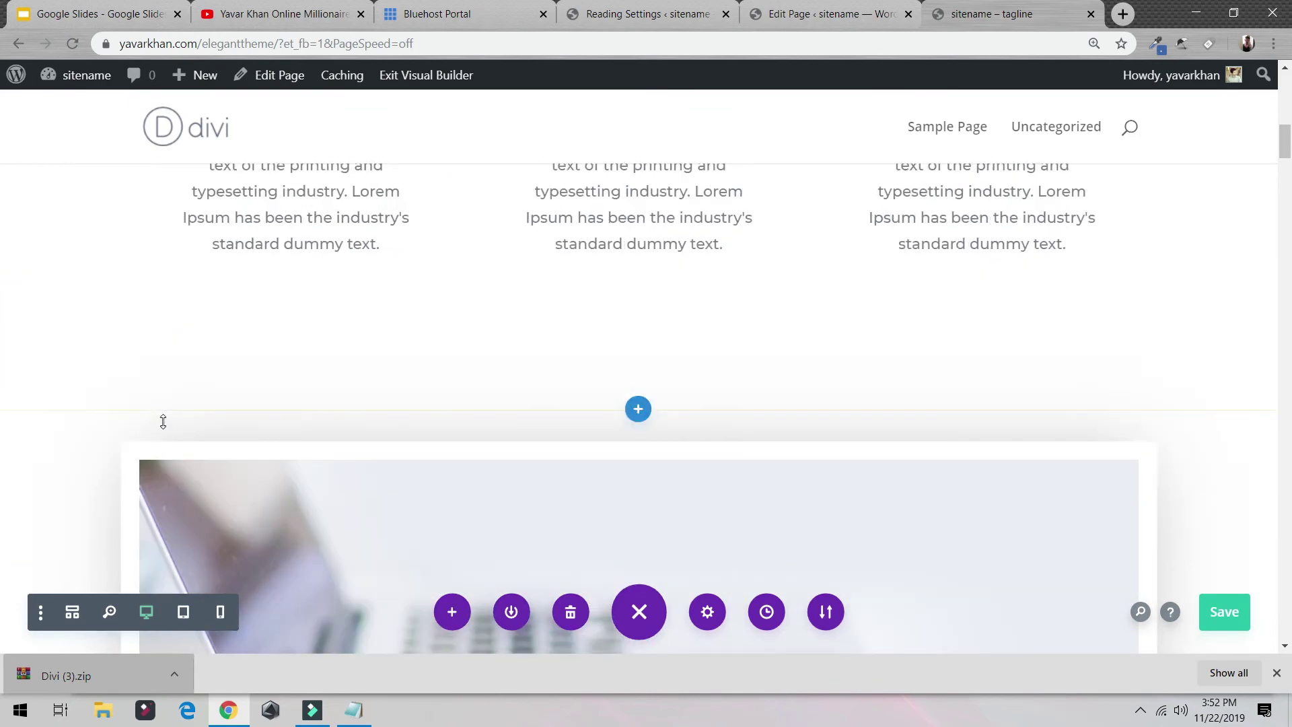
pyautogui.scroll(5, 101, 472)
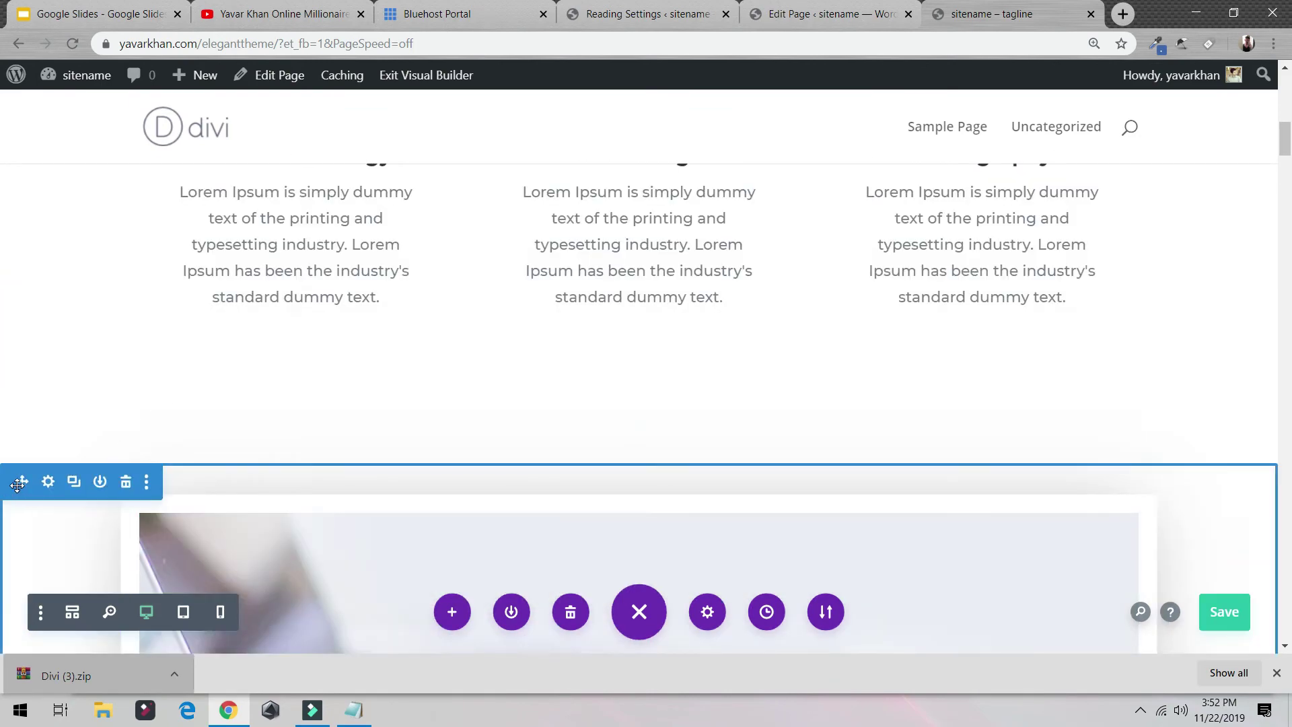
pyautogui.scroll(6, 150, 286)
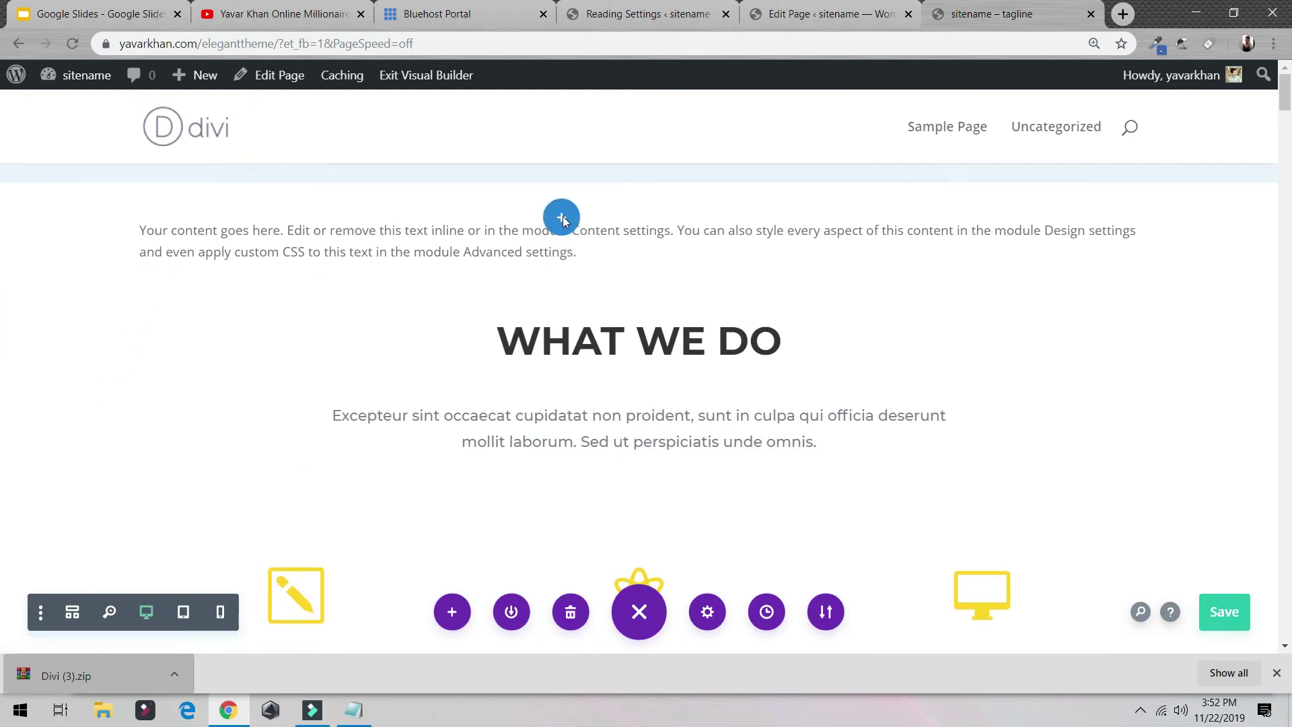
pyautogui.moveTo(661, 171); pyautogui.dragTo(660, 169)
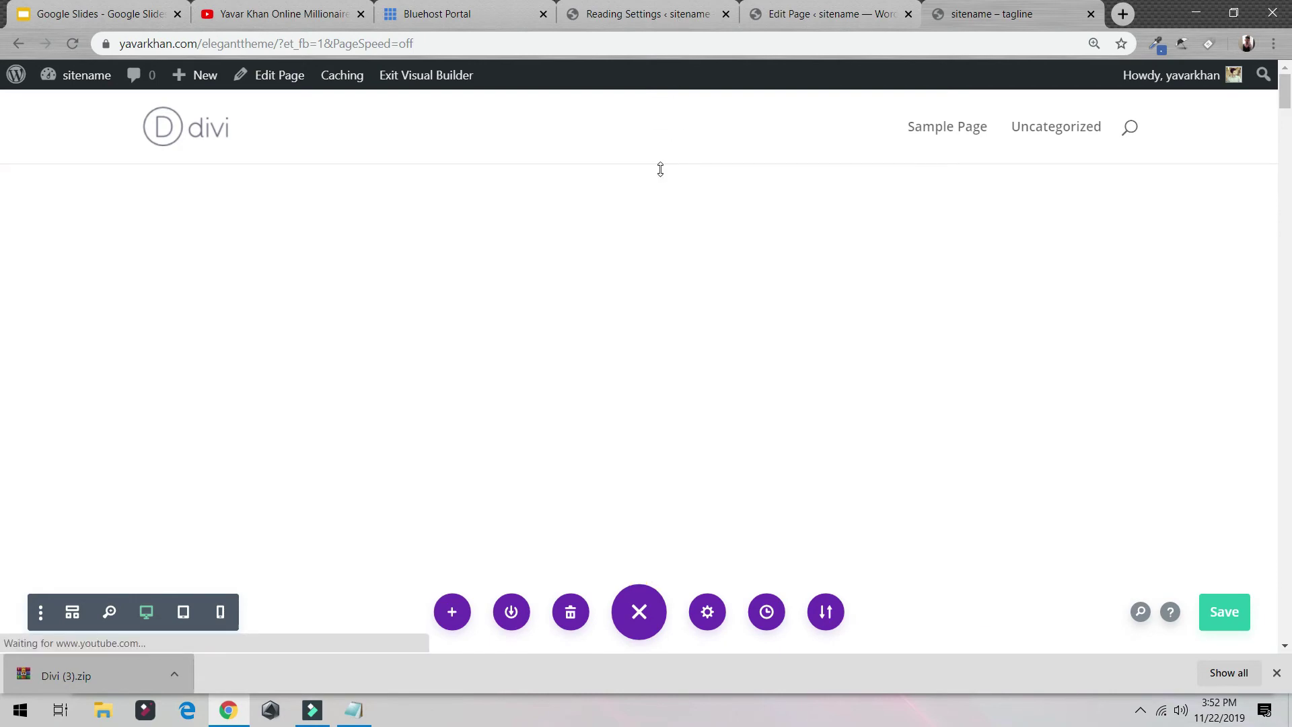
pyautogui.scroll(-8, 548, 239)
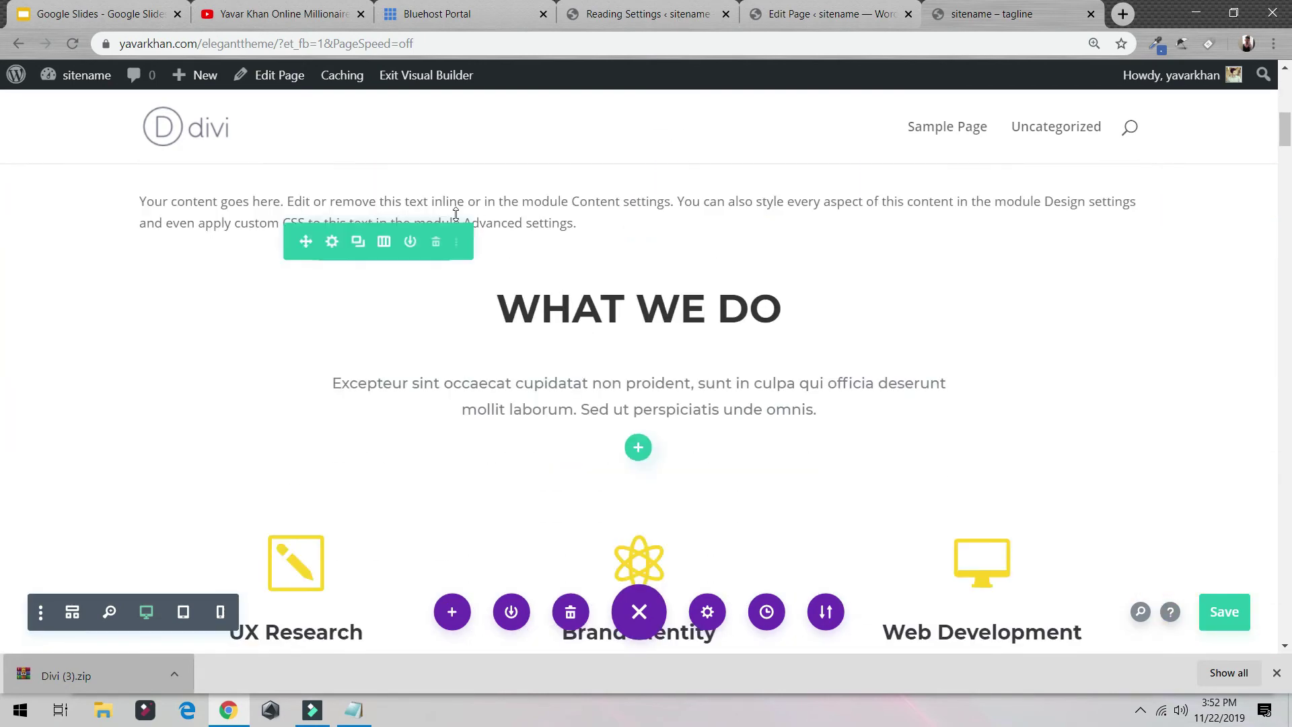
pyautogui.scroll(3, 456, 214)
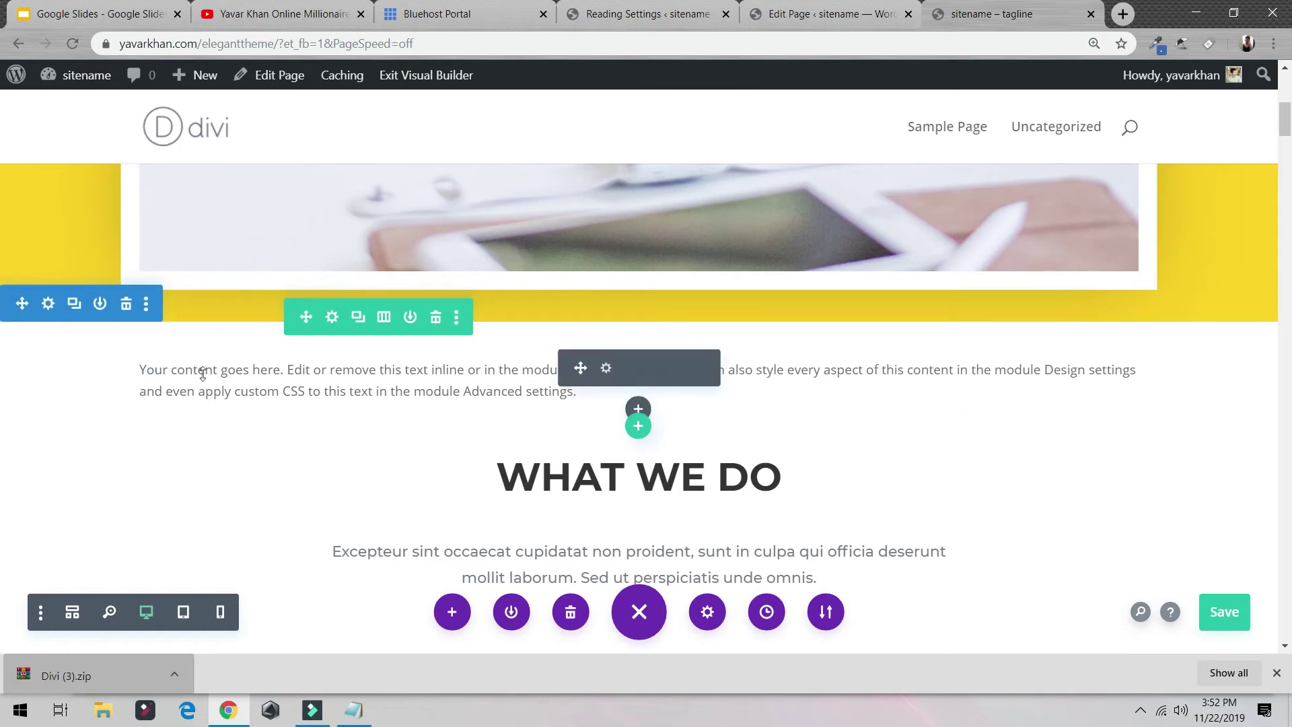
# Delete the default text row above the WHAT WE DO heading and reduce the top padding of the heading's row.
pyautogui.click(436, 317)
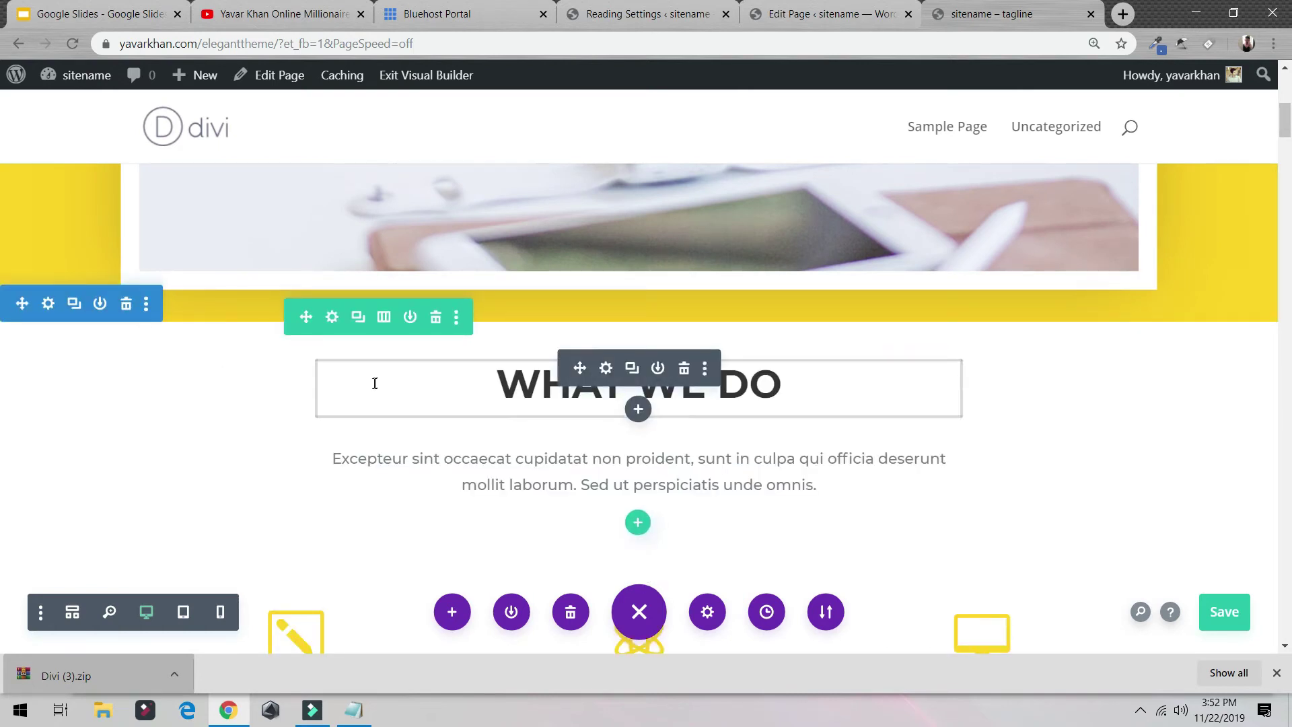
pyautogui.moveTo(251, 380); pyautogui.dragTo(308, 382)
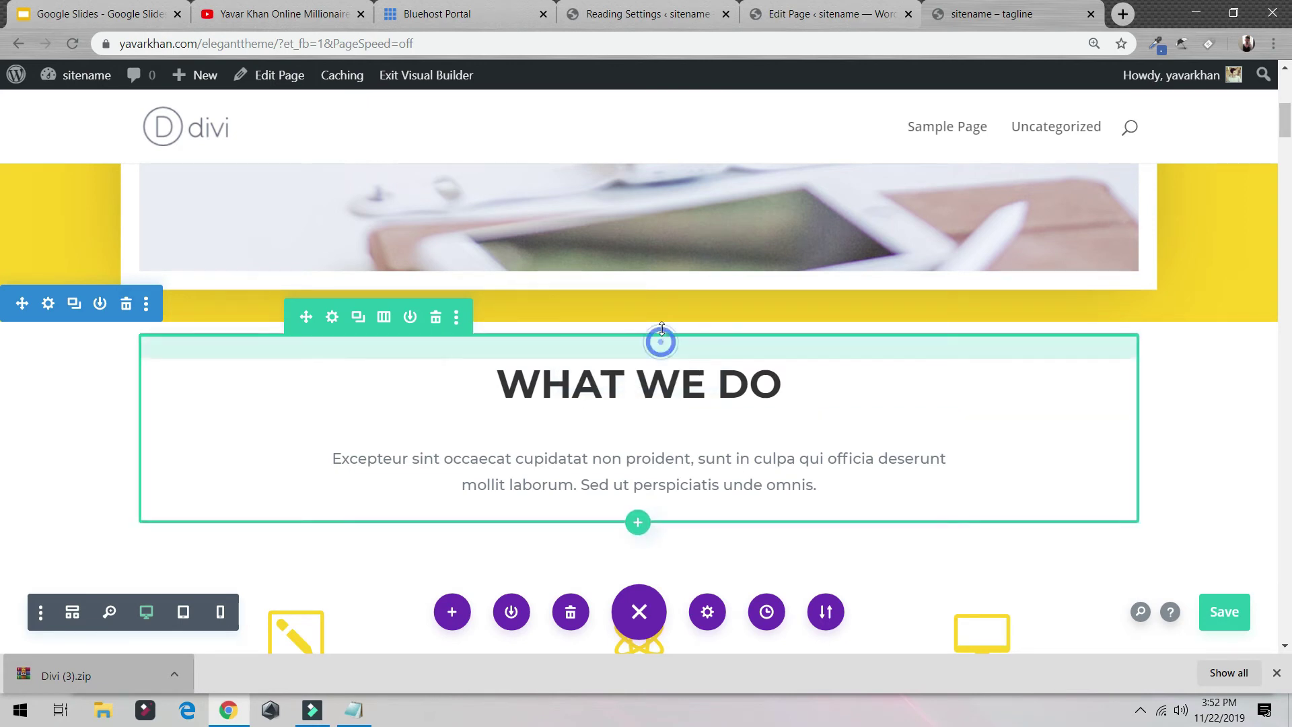
pyautogui.moveTo(660, 338)
pyautogui.mouseDown()
pyautogui.moveTo(640, 269)
pyautogui.moveTo(640, 286)
pyautogui.mouseUp()
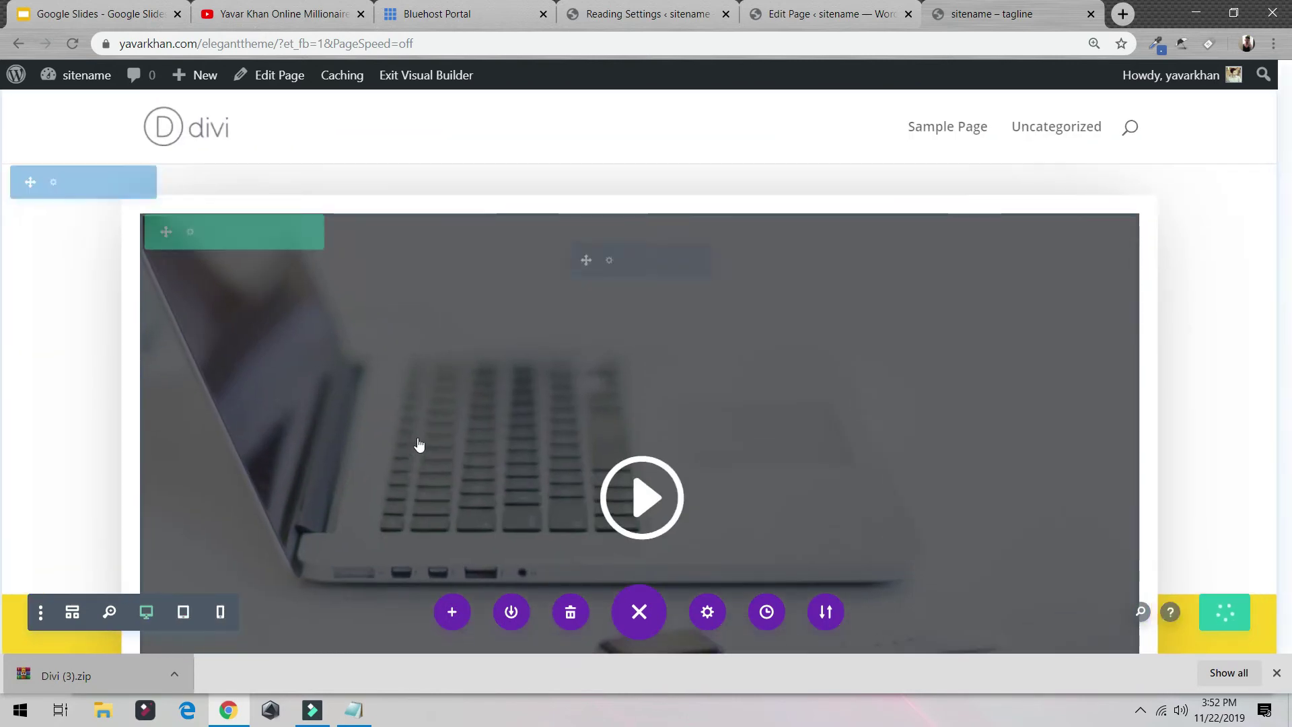
pyautogui.scroll(7, 568, 479)
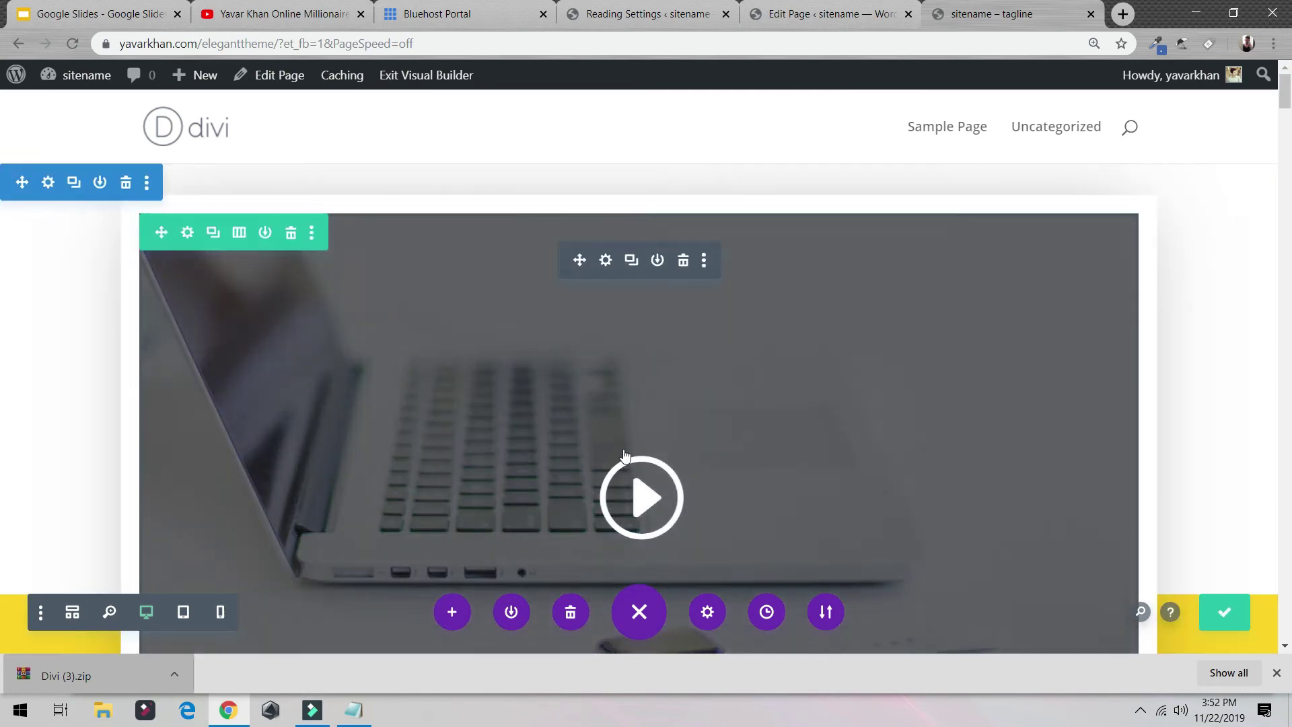
pyautogui.scroll(-4, 633, 444)
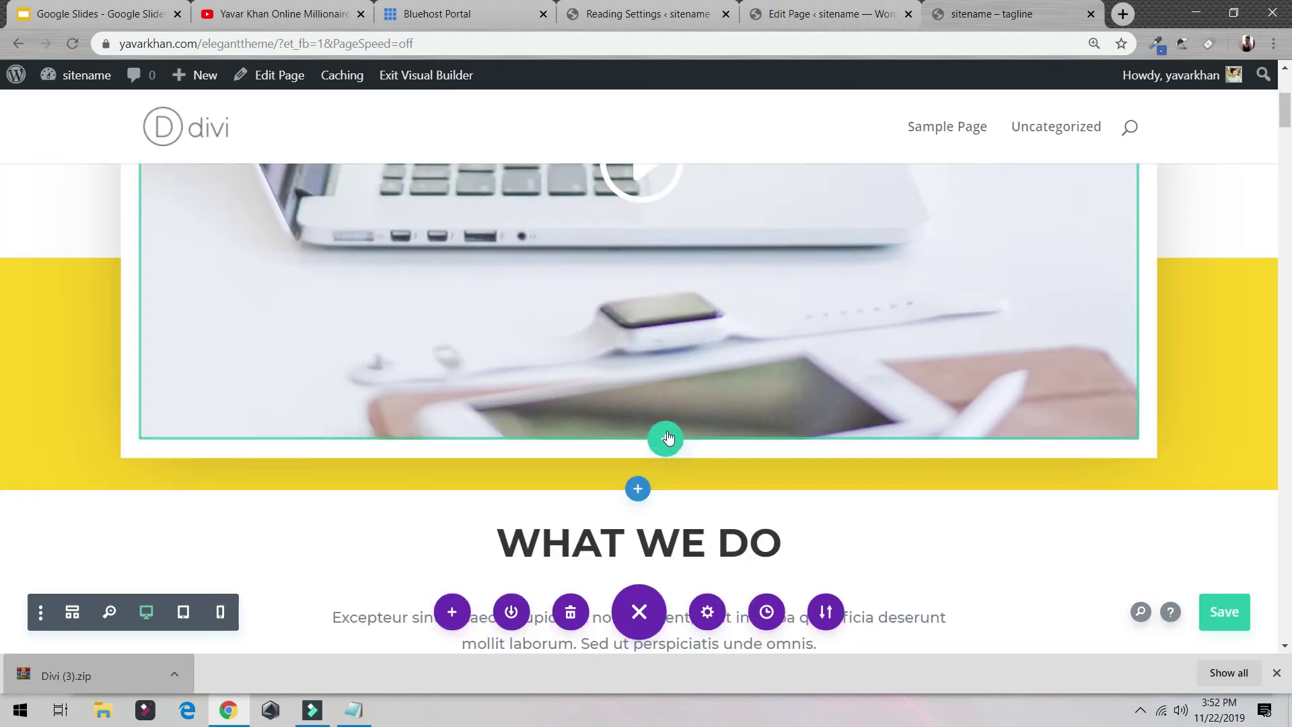
pyautogui.click(666, 438)
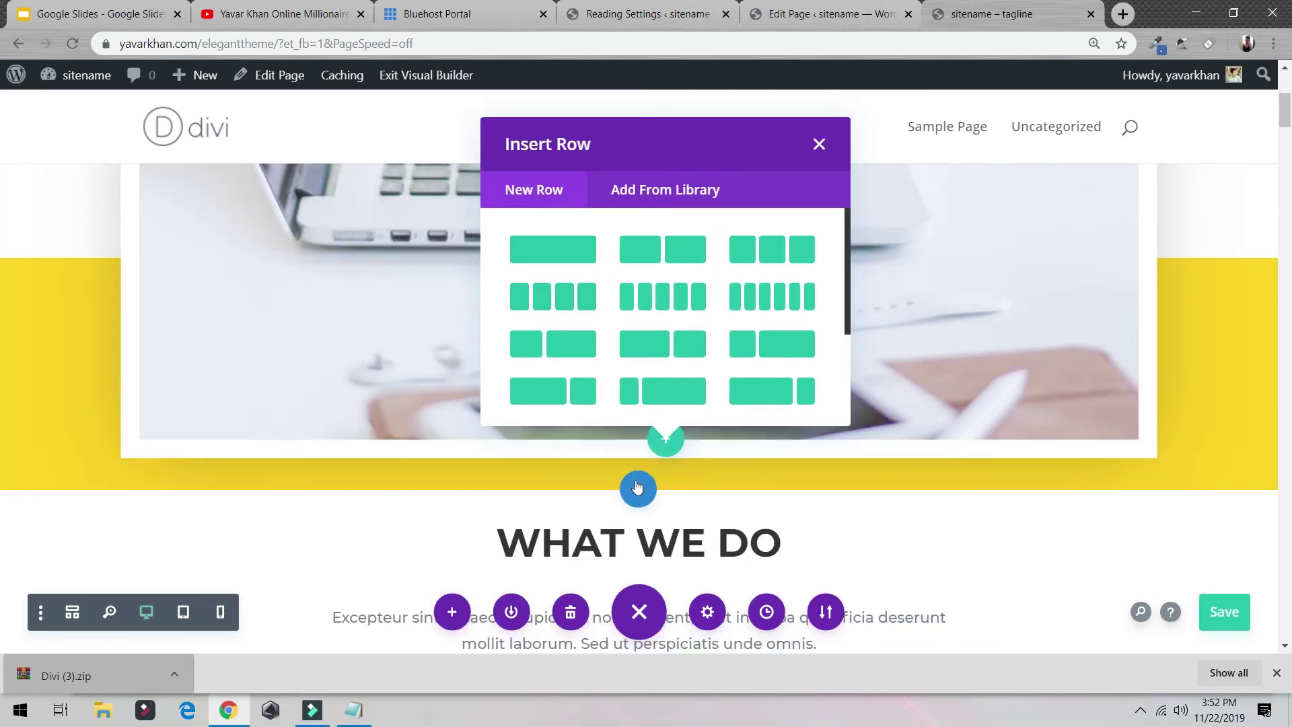
pyautogui.click(637, 488)
pyautogui.click(792, 321)
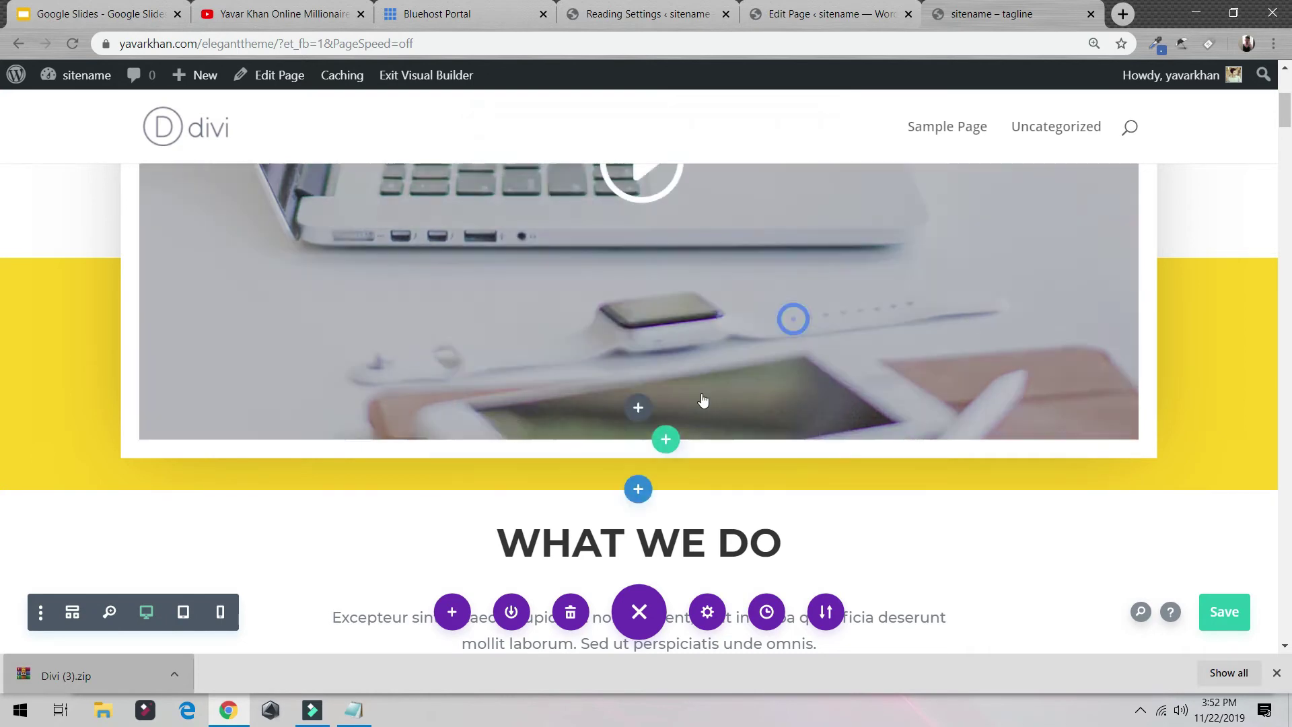
pyautogui.scroll(5, 375, 231)
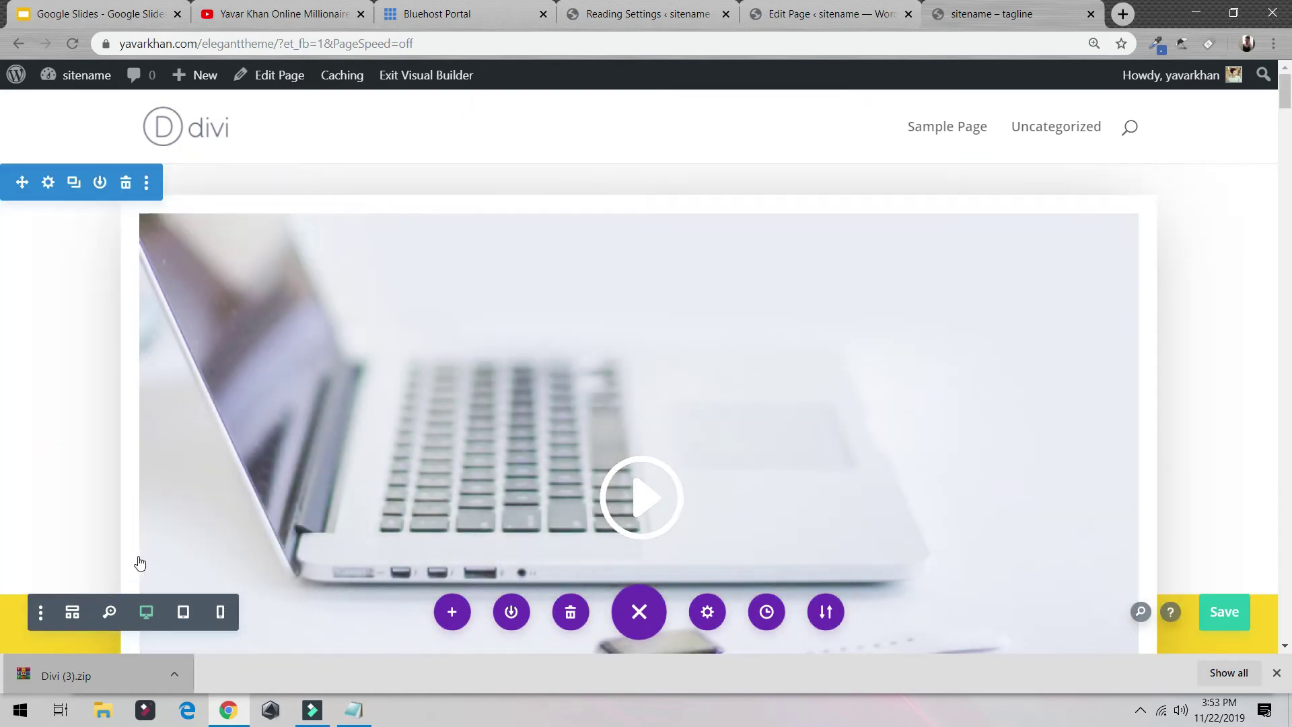
pyautogui.scroll(-5, 458, 536)
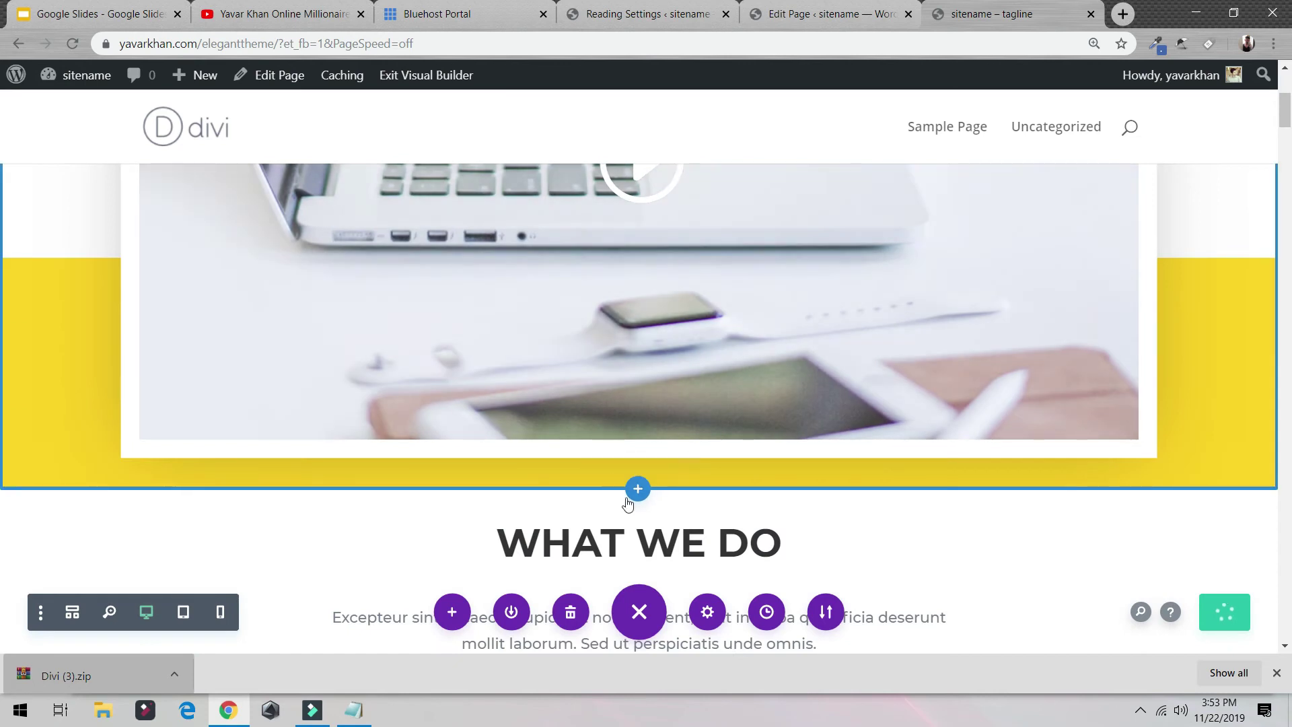
pyautogui.click(636, 490)
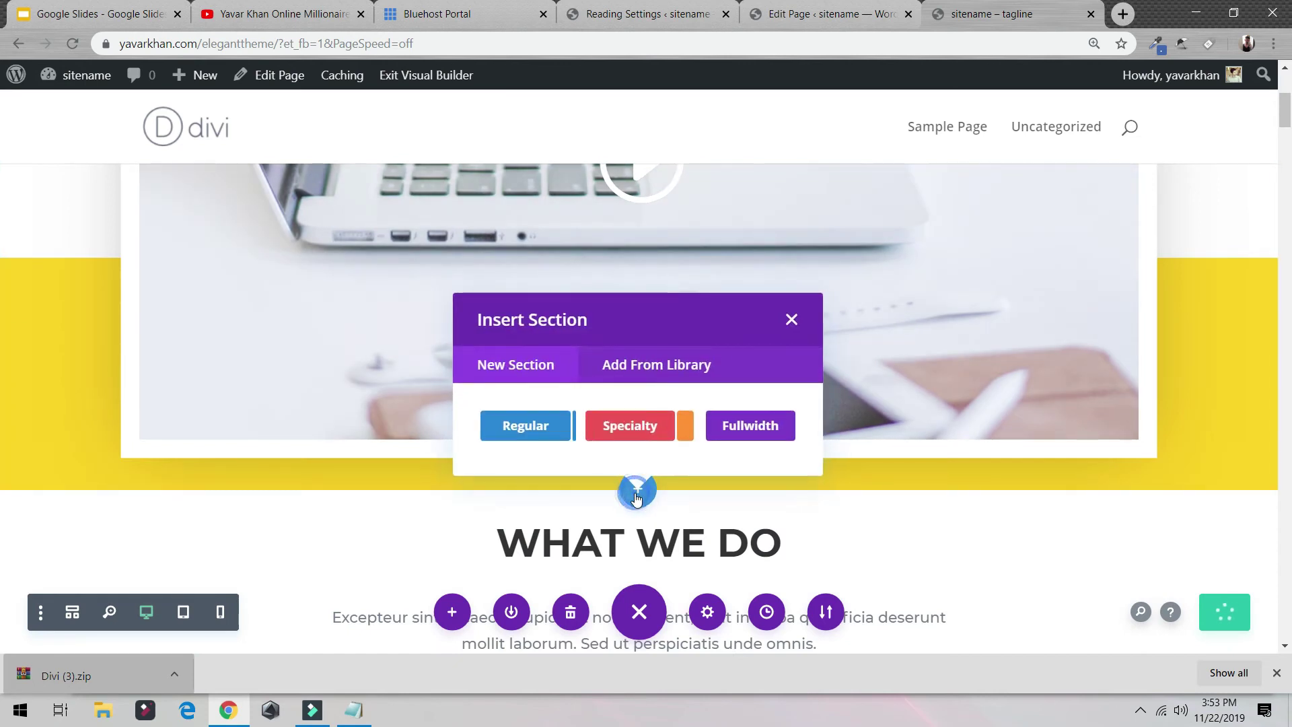
pyautogui.scroll(-2, 637, 500)
pyautogui.click(364, 440)
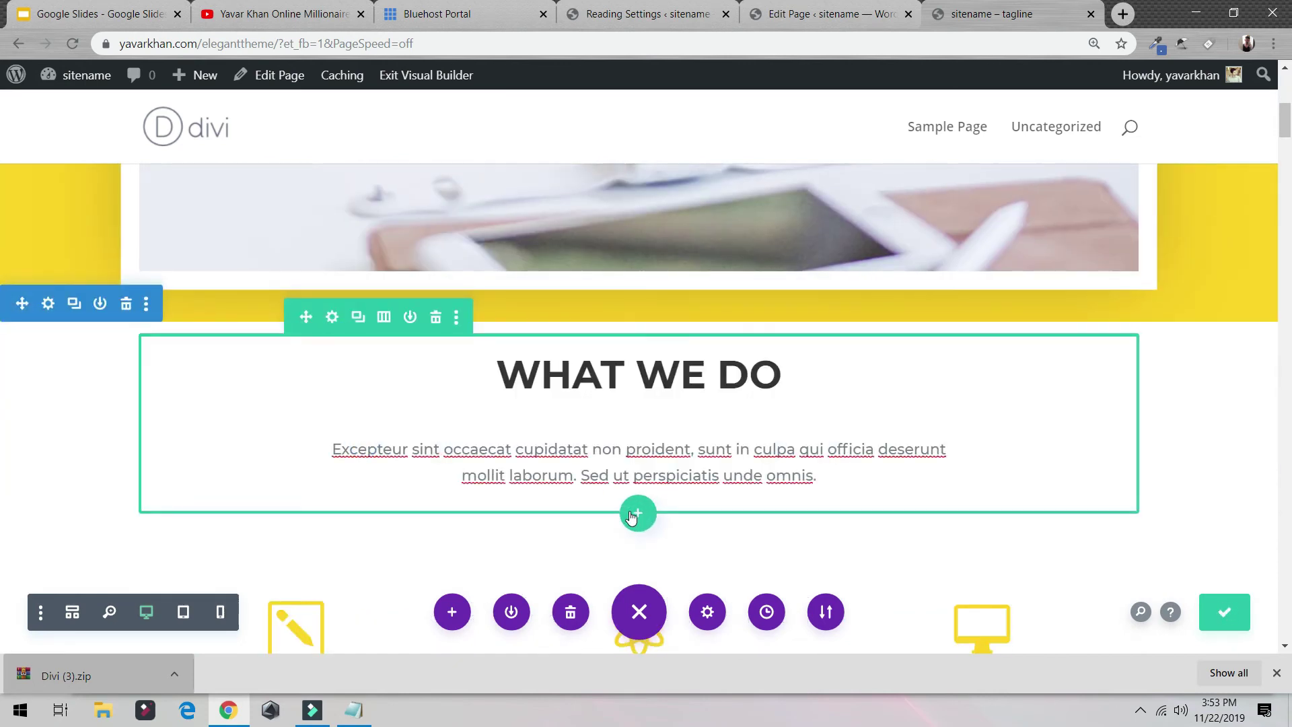
# Insert an empty one-column row below the WHAT WE DO description, without adding a module to it.
pyautogui.click(631, 516)
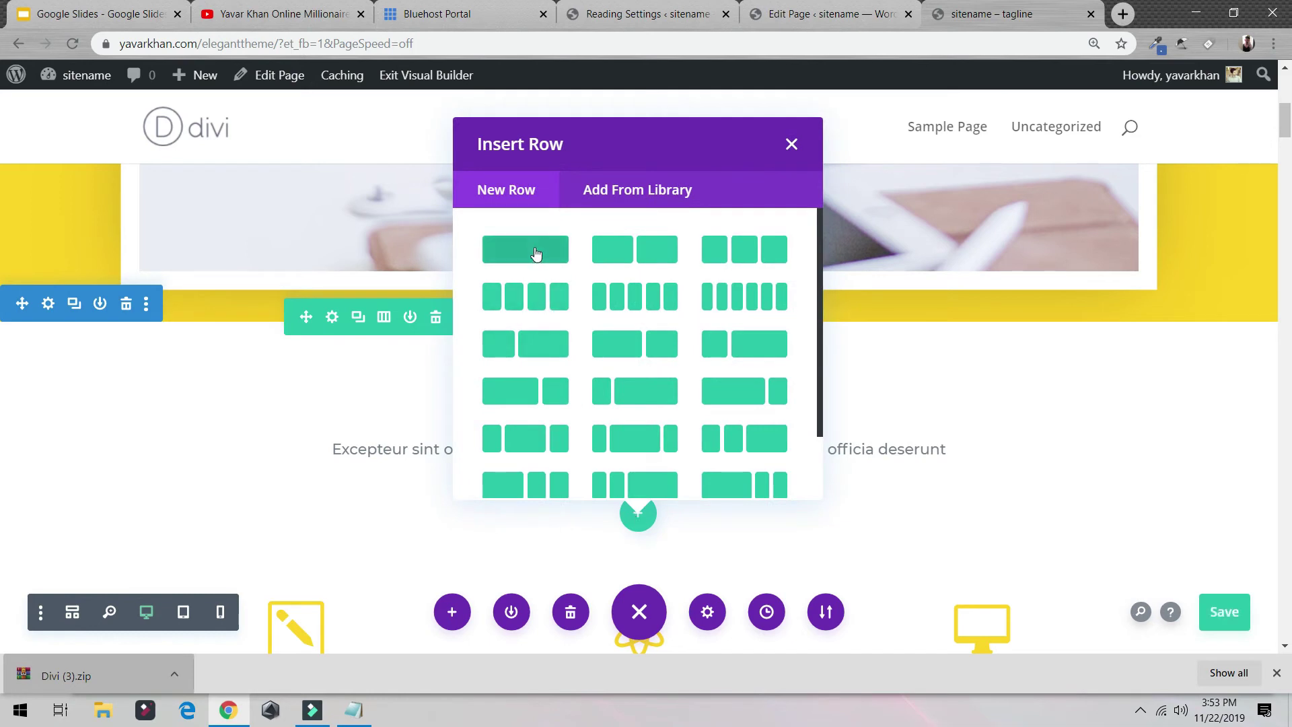
pyautogui.click(535, 253)
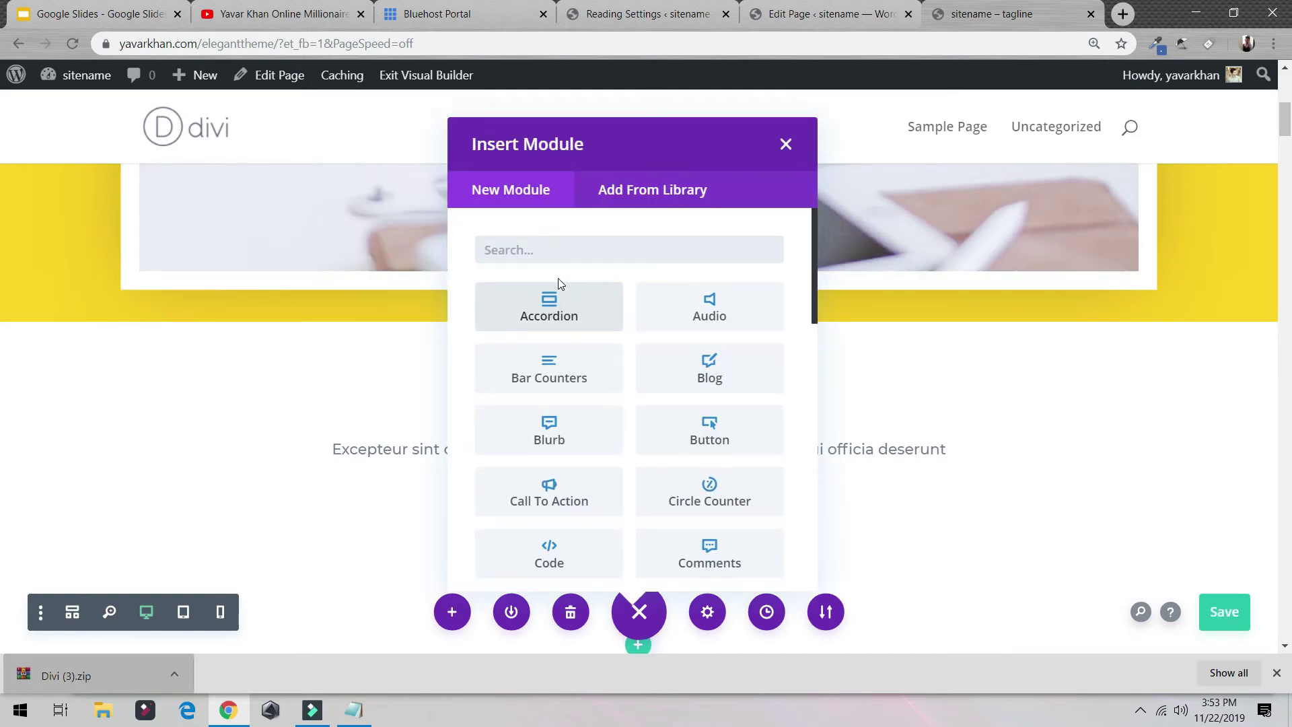
pyautogui.press('Escape')
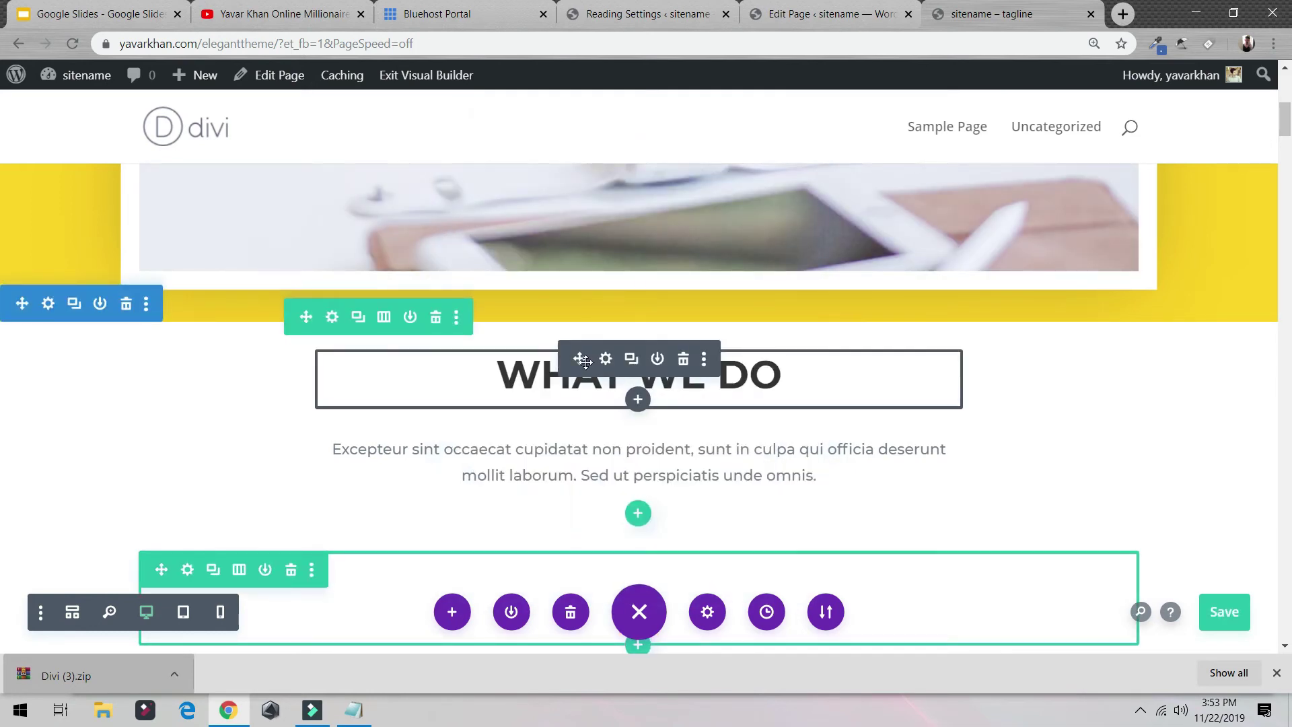
# Duplicate the WHAT WE DO heading module and move the copy above the video in the page's first section.
pyautogui.click(631, 359)
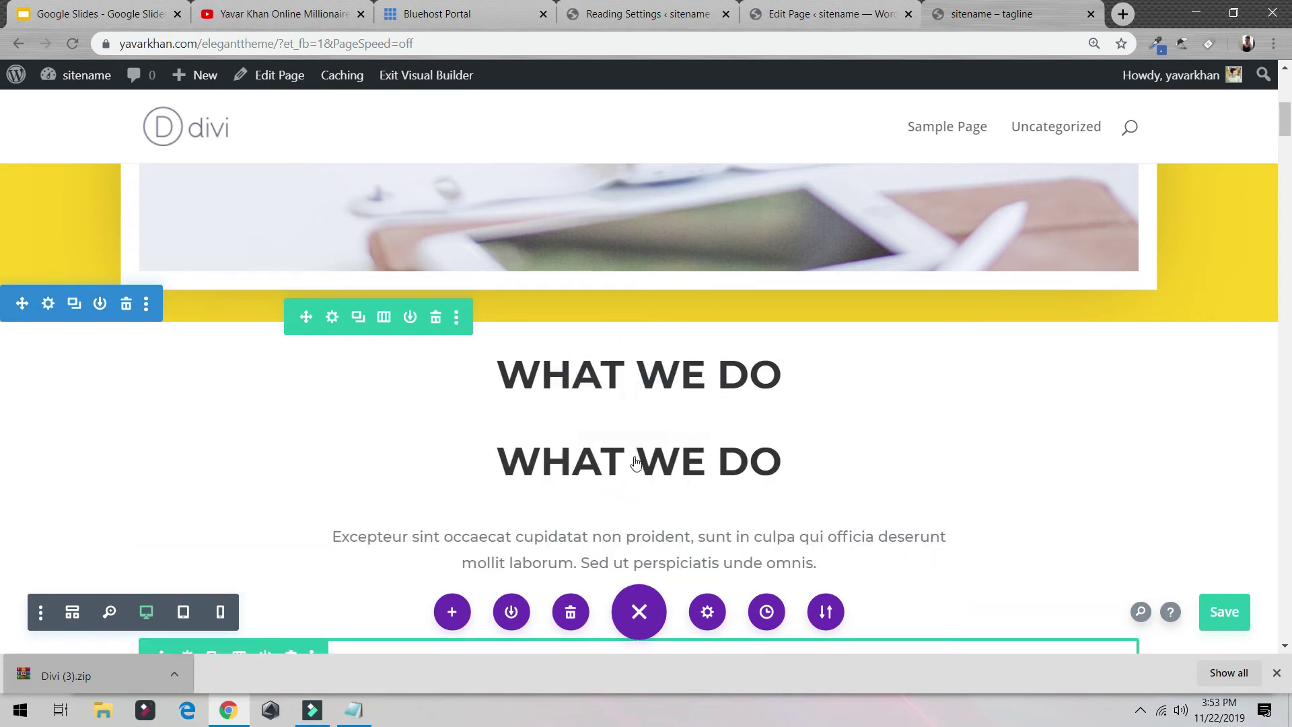
pyautogui.moveTo(578, 443); pyautogui.dragTo(619, 217)
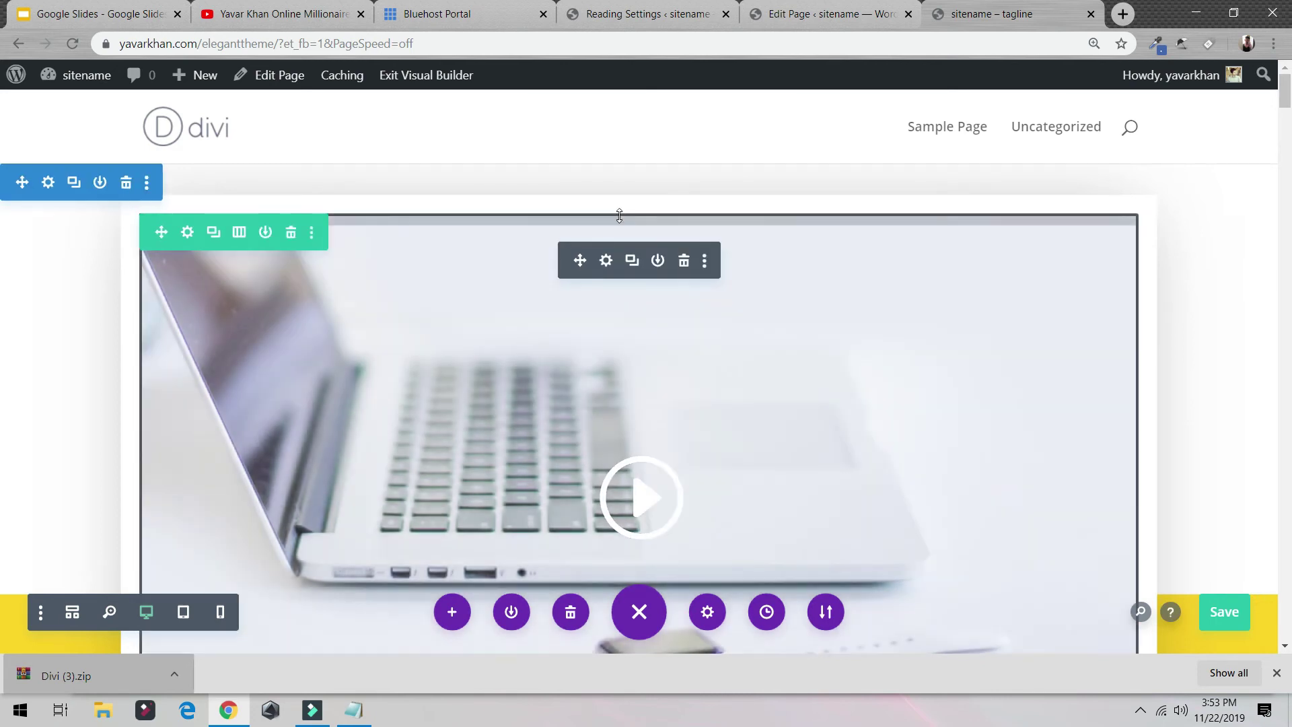
pyautogui.click(688, 244)
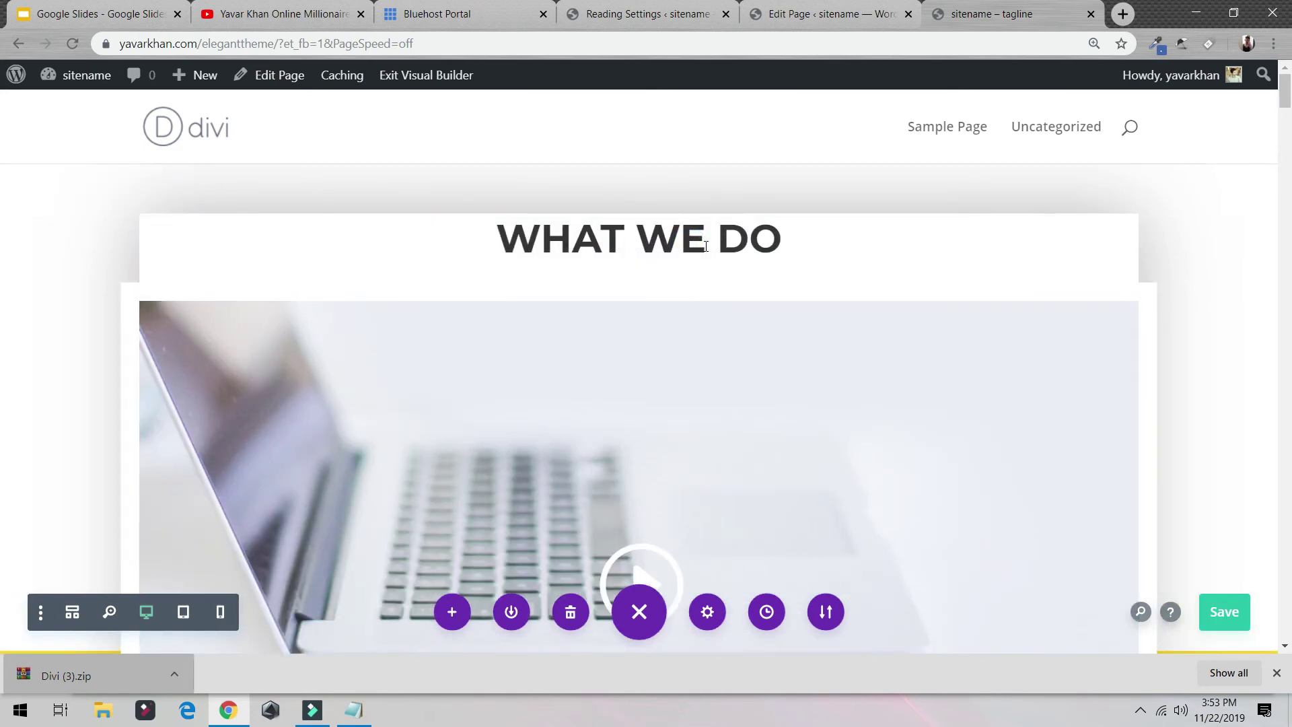
# Replace the copied heading above the video with the two lines "CREATE YOUR OWN WEBSITE" and "WATCH THE VIDEO BELOW".
pyautogui.tripleClick(705, 245)
pyautogui.write('CREATE')
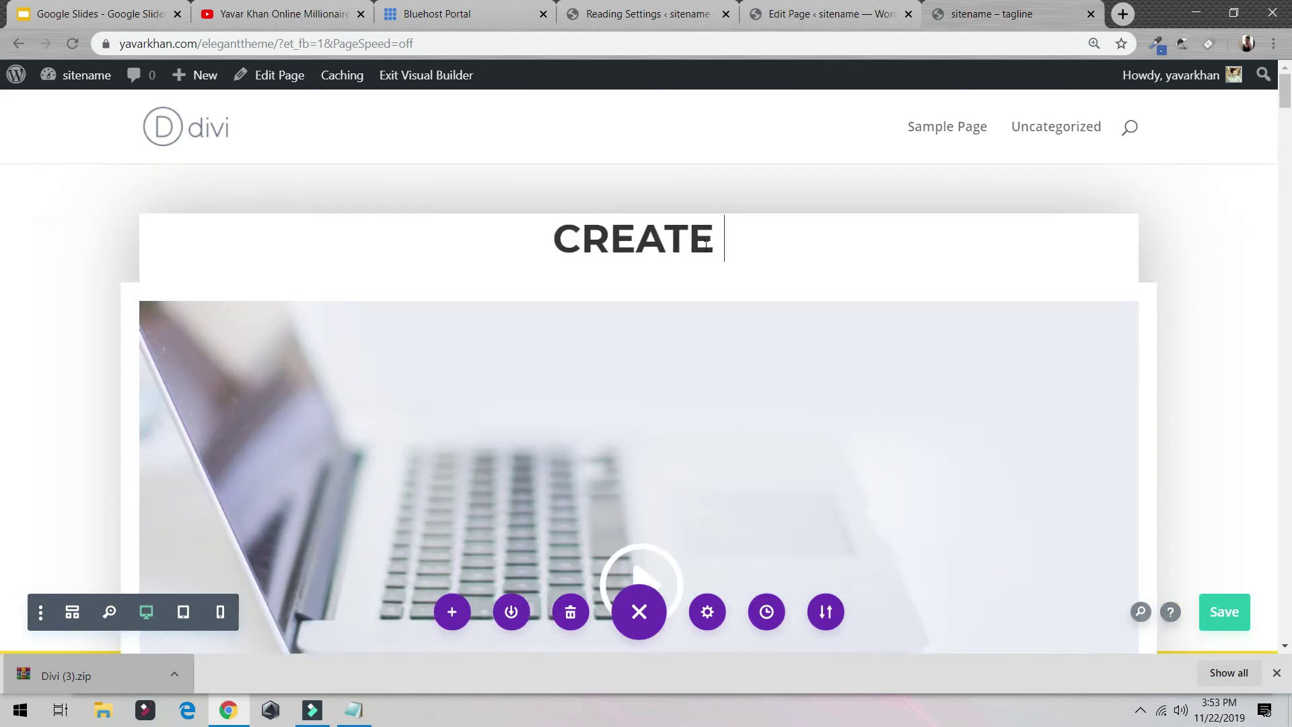
pyautogui.write(' YOUR OW')
pyautogui.press('BackSpace')
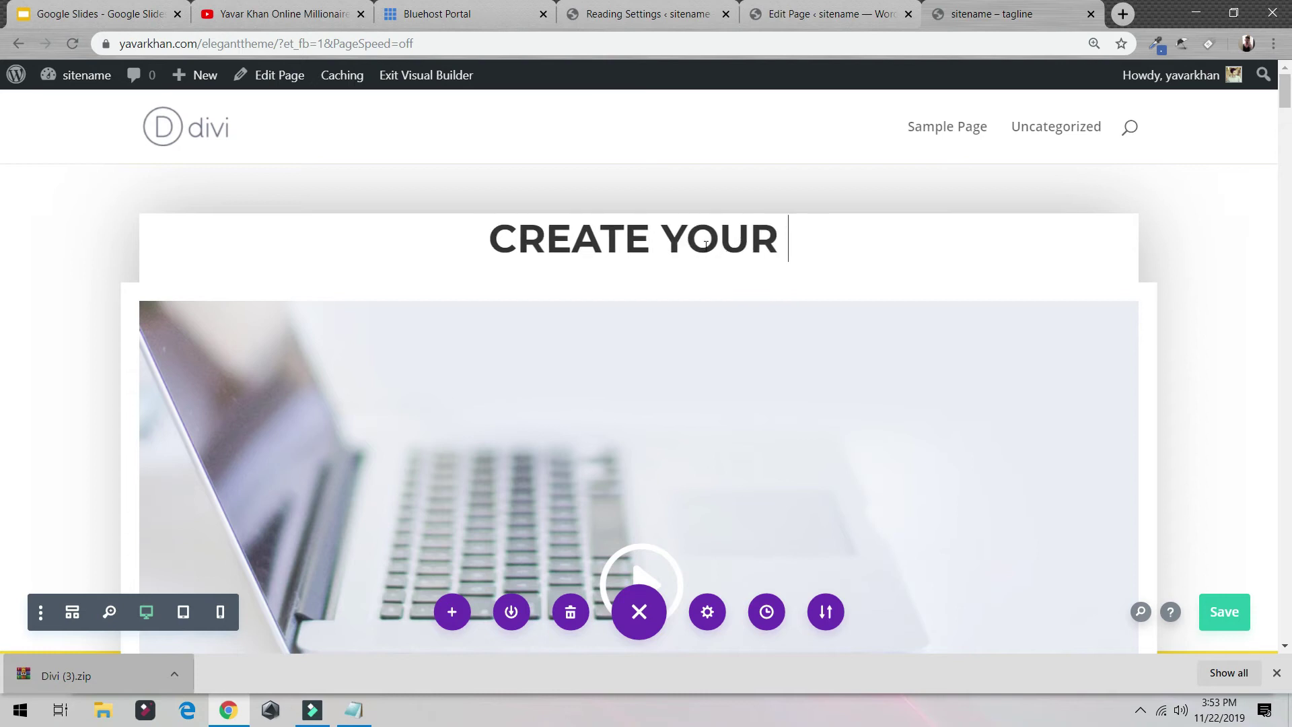
pyautogui.write('OWN WEBSITE')
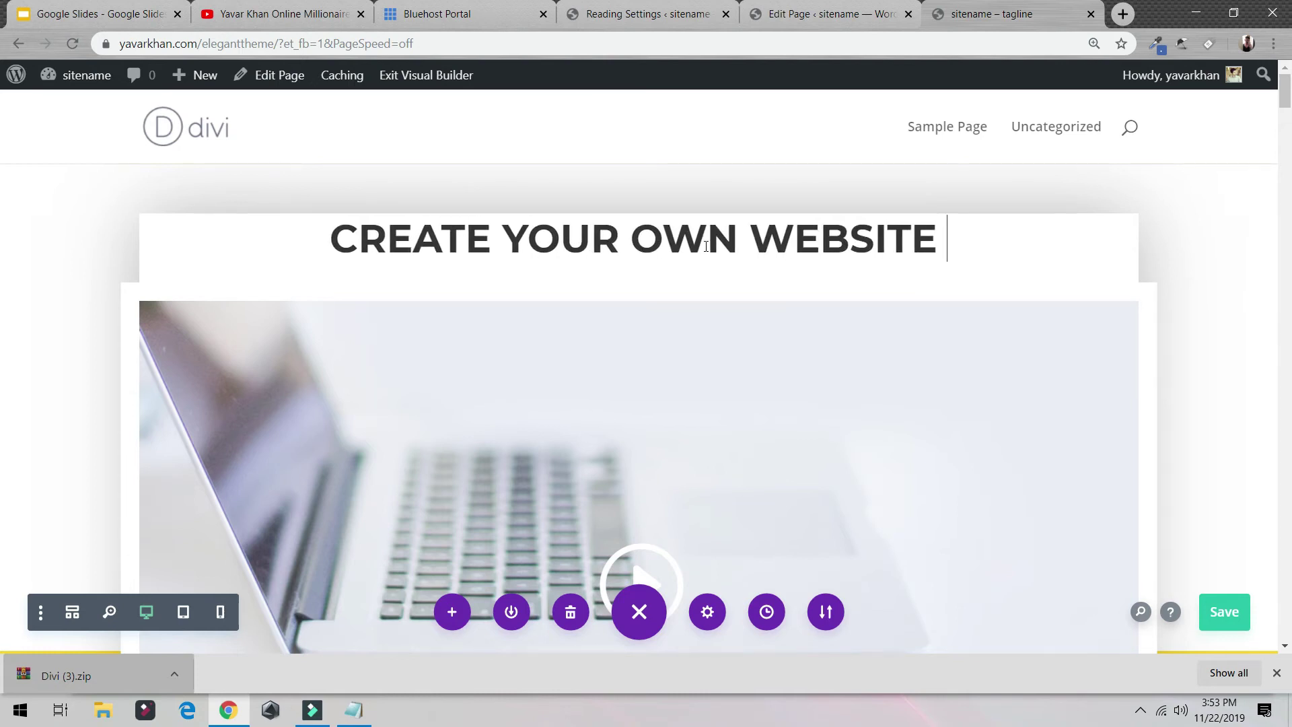
pyautogui.press('Return')
pyautogui.write('WATCH THE W')
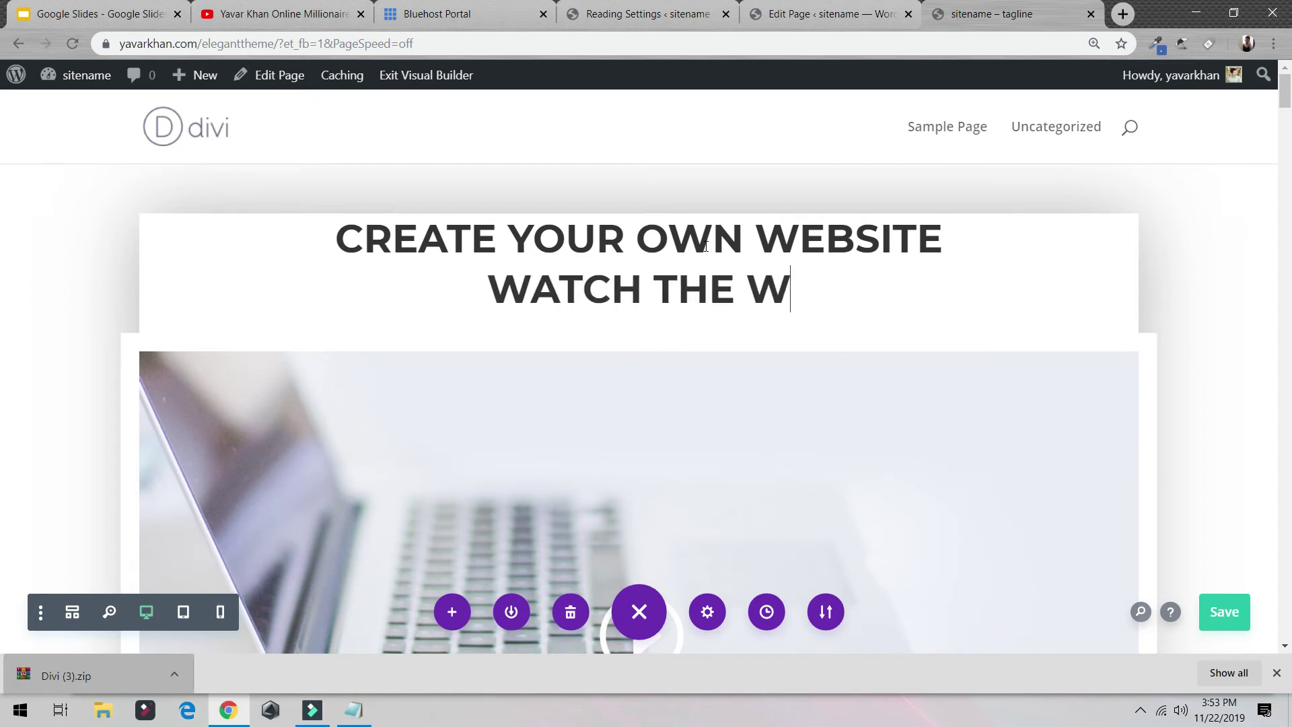
pyautogui.write('EDI')
pyautogui.press('BackSpace')
pyautogui.press('BackSpace')
pyautogui.press('BackSpace')
pyautogui.write('IDEO BELOW')
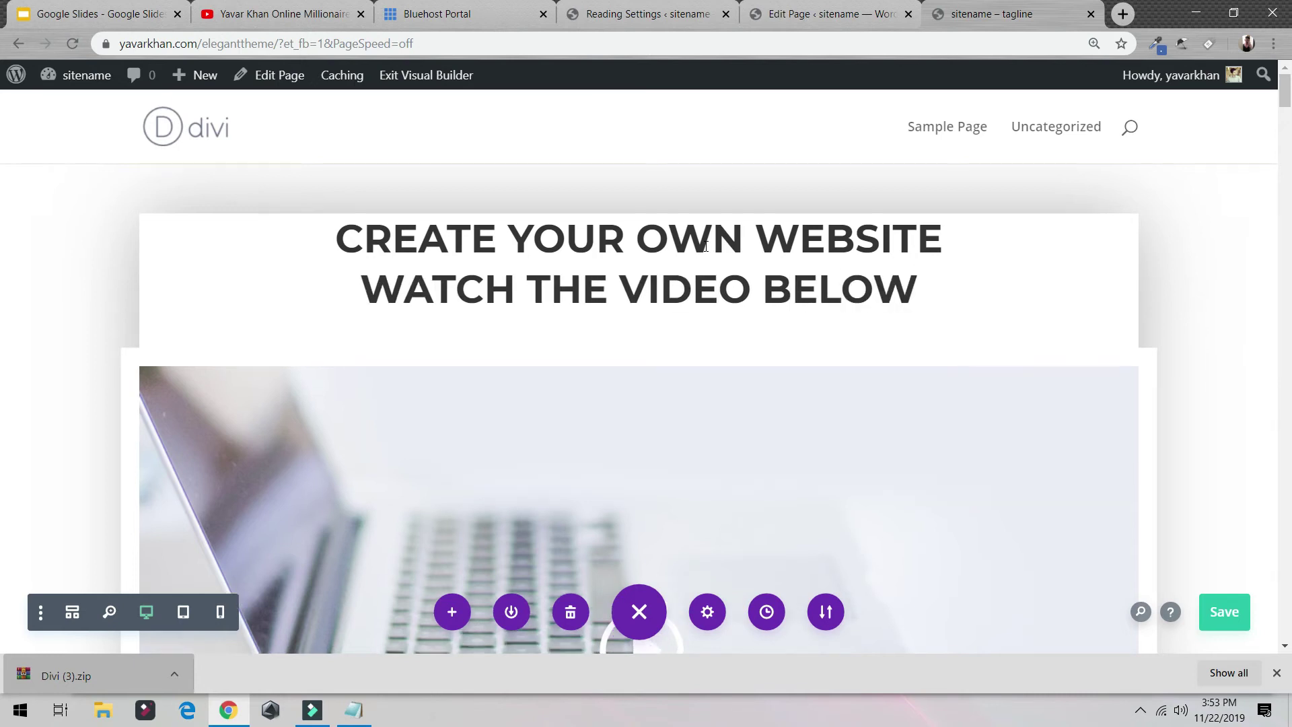
# Start adding a module below the "WATCH THE VIDEO BELOW" heading and look through the available module types.
pyautogui.scroll(-10, 828, 274)
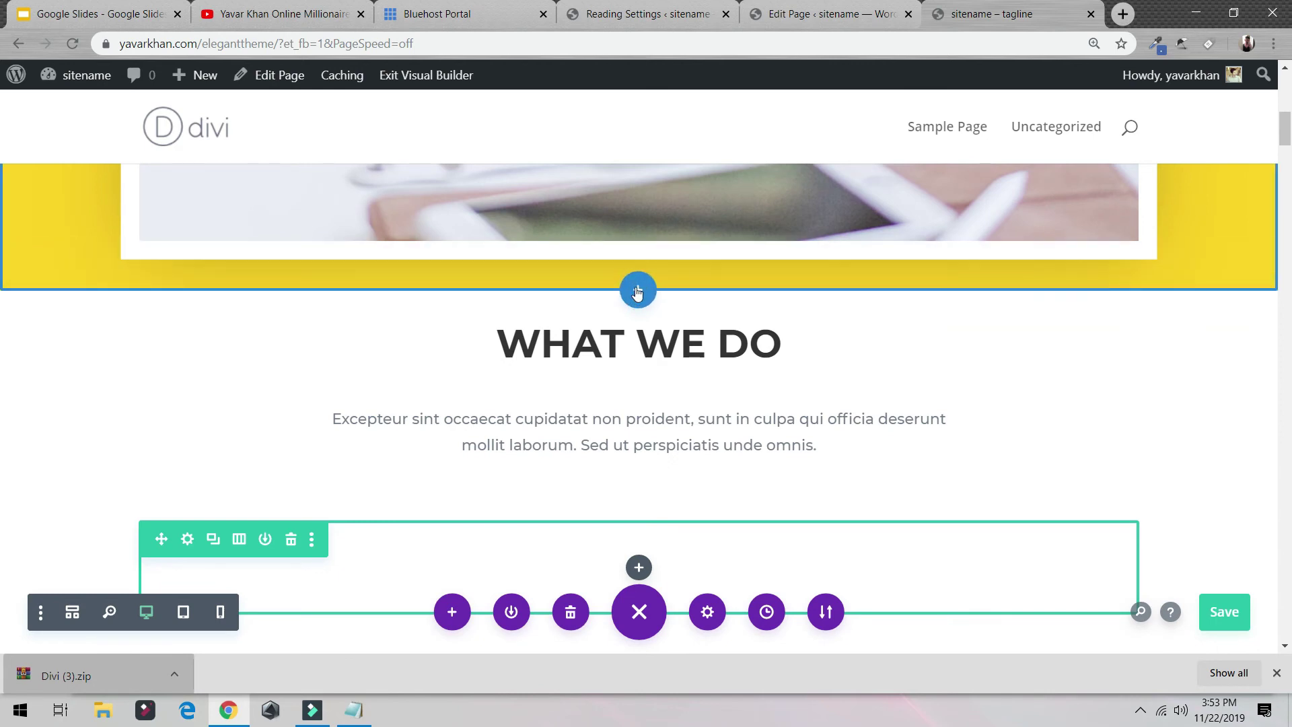
pyautogui.click(635, 288)
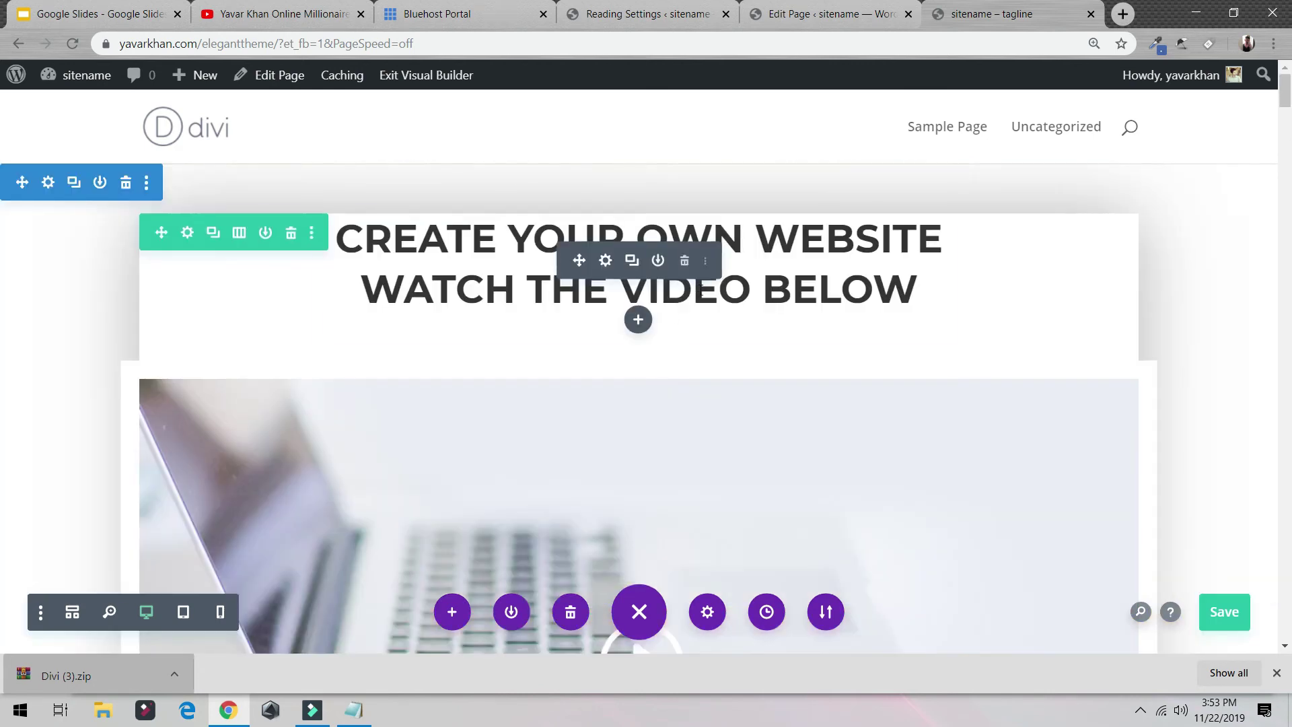
pyautogui.click(638, 315)
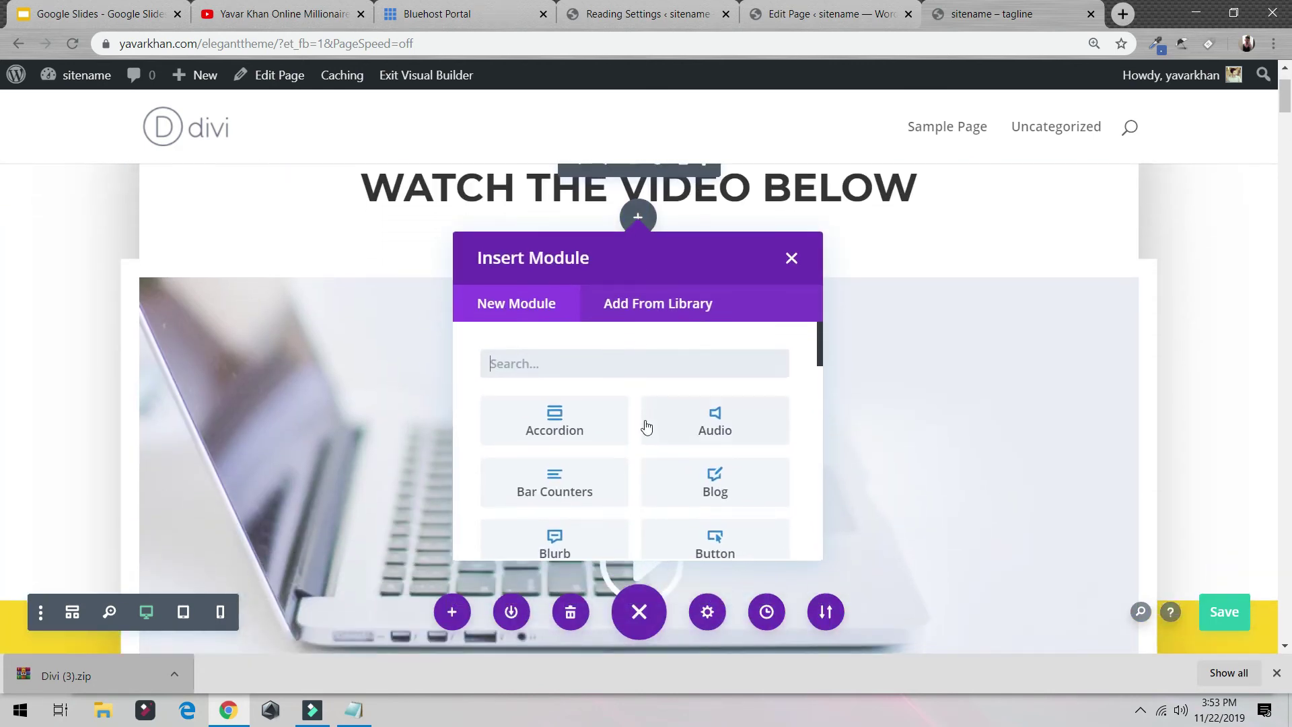
pyautogui.scroll(-3, 646, 427)
pyautogui.scroll(-3, 644, 431)
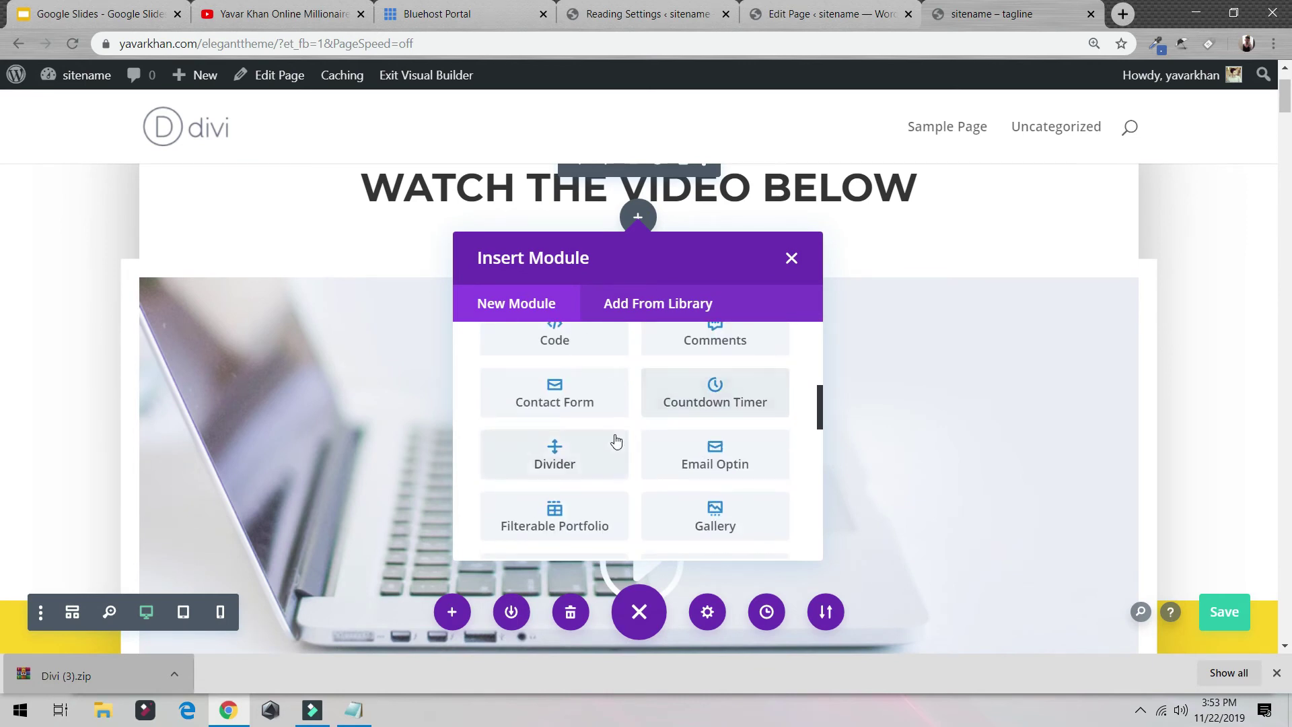
pyautogui.scroll(-3, 617, 438)
pyautogui.scroll(-3, 639, 431)
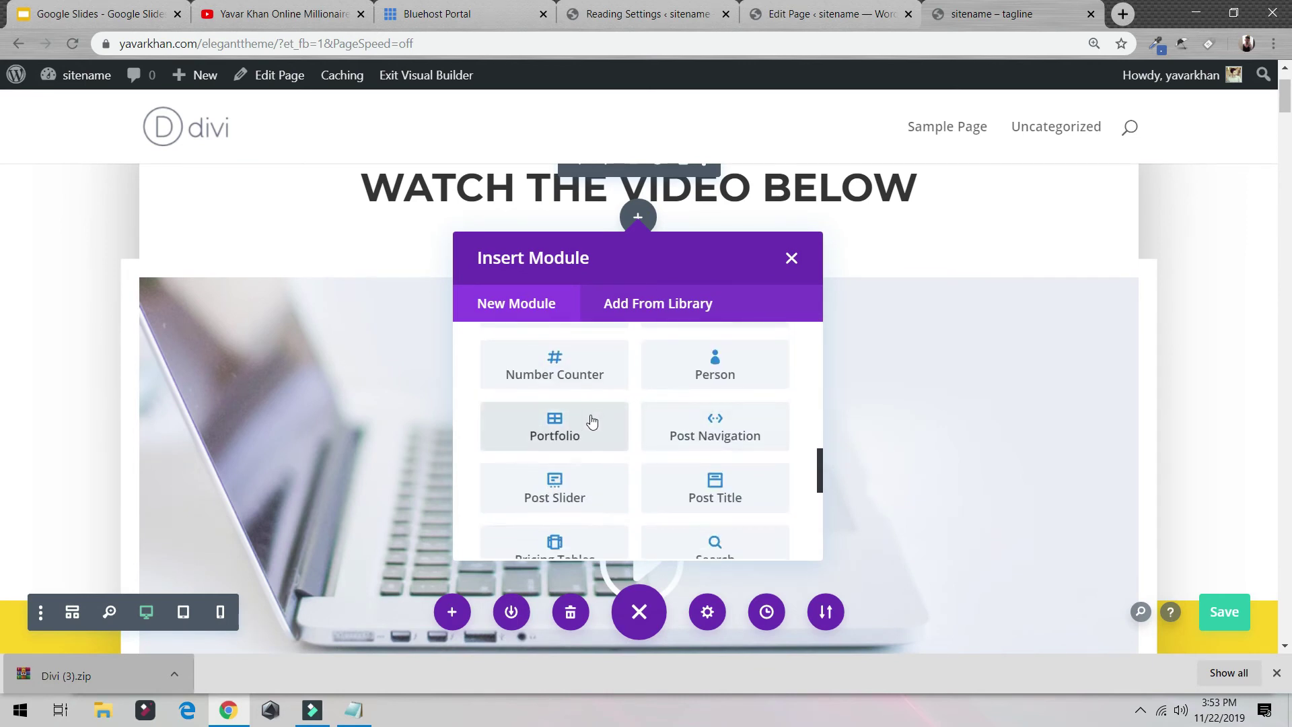
pyautogui.scroll(-3, 585, 437)
pyautogui.scroll(-3, 683, 454)
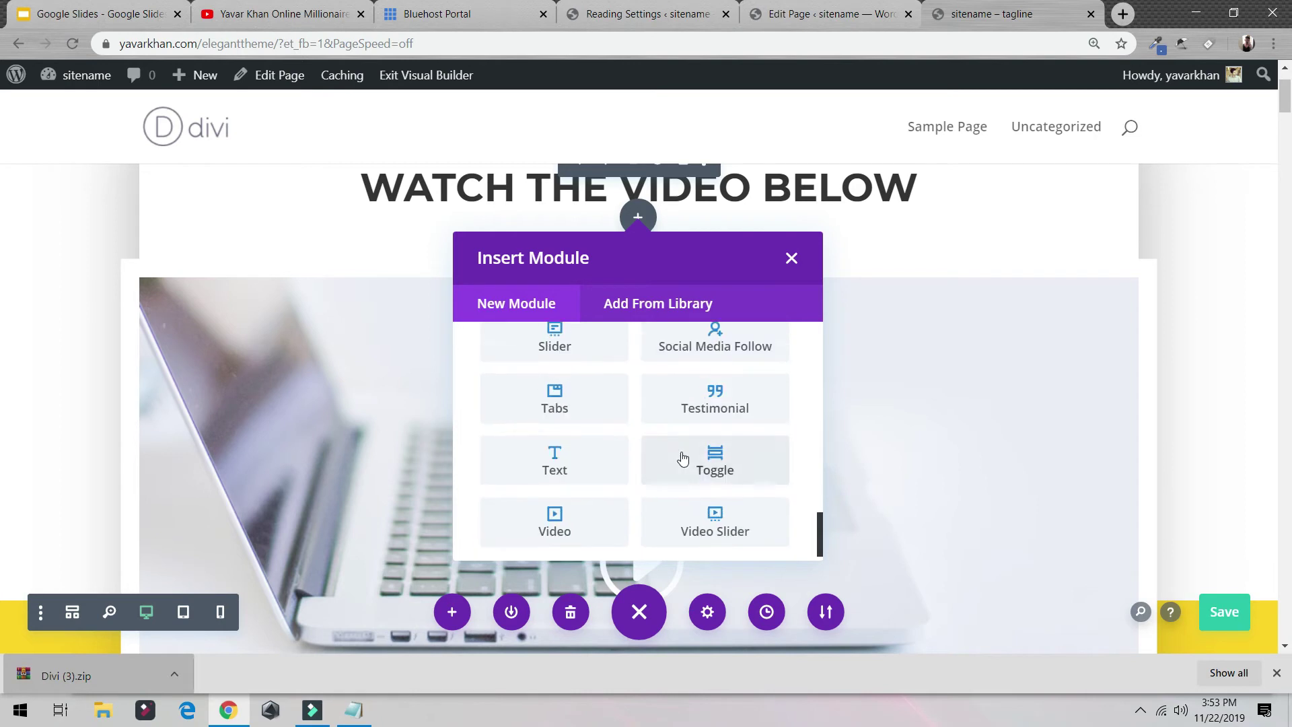
pyautogui.scroll(-1, 682, 463)
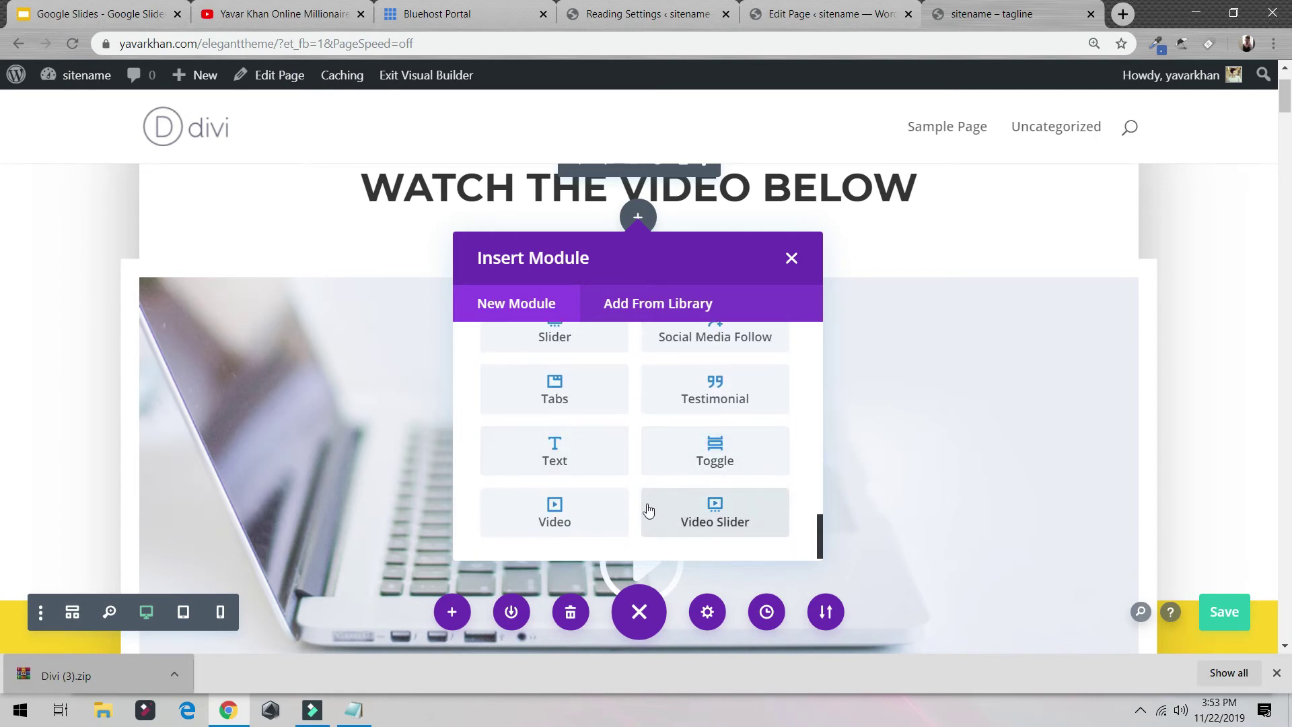
pyautogui.scroll(3, 650, 501)
pyautogui.scroll(2, 649, 501)
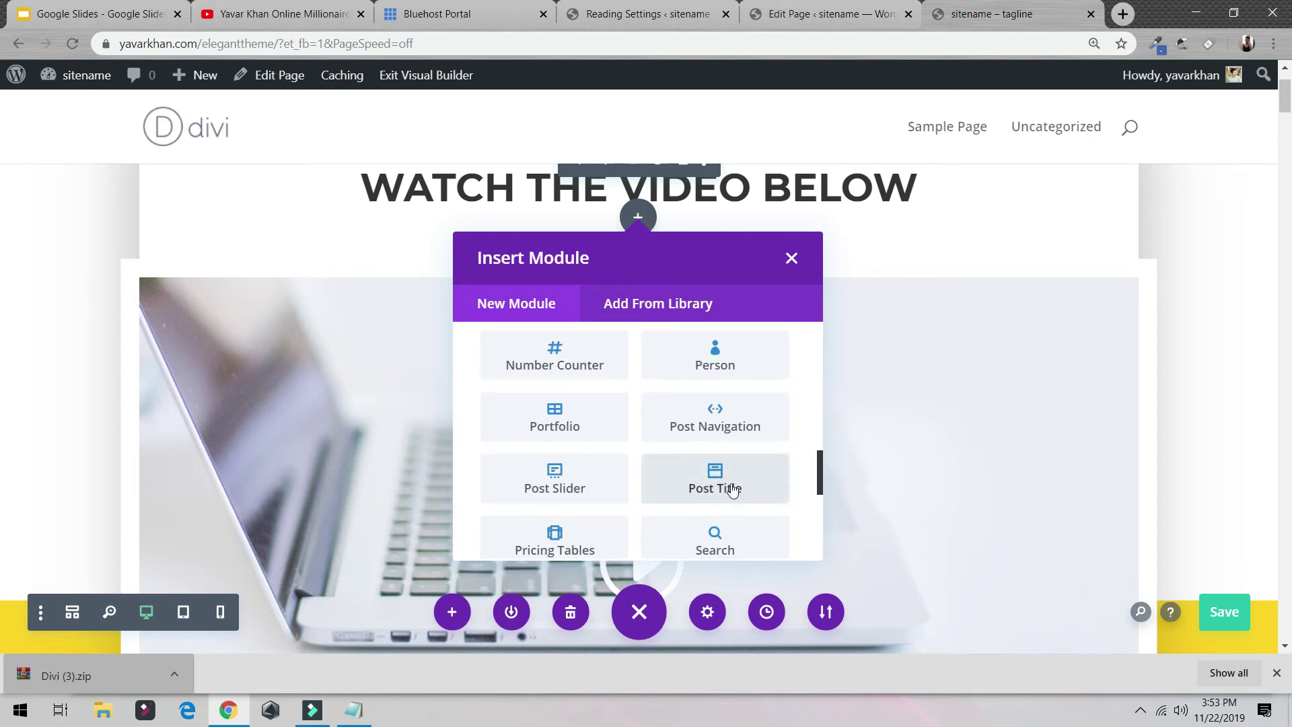
pyautogui.scroll(2, 724, 486)
pyautogui.scroll(10, 713, 471)
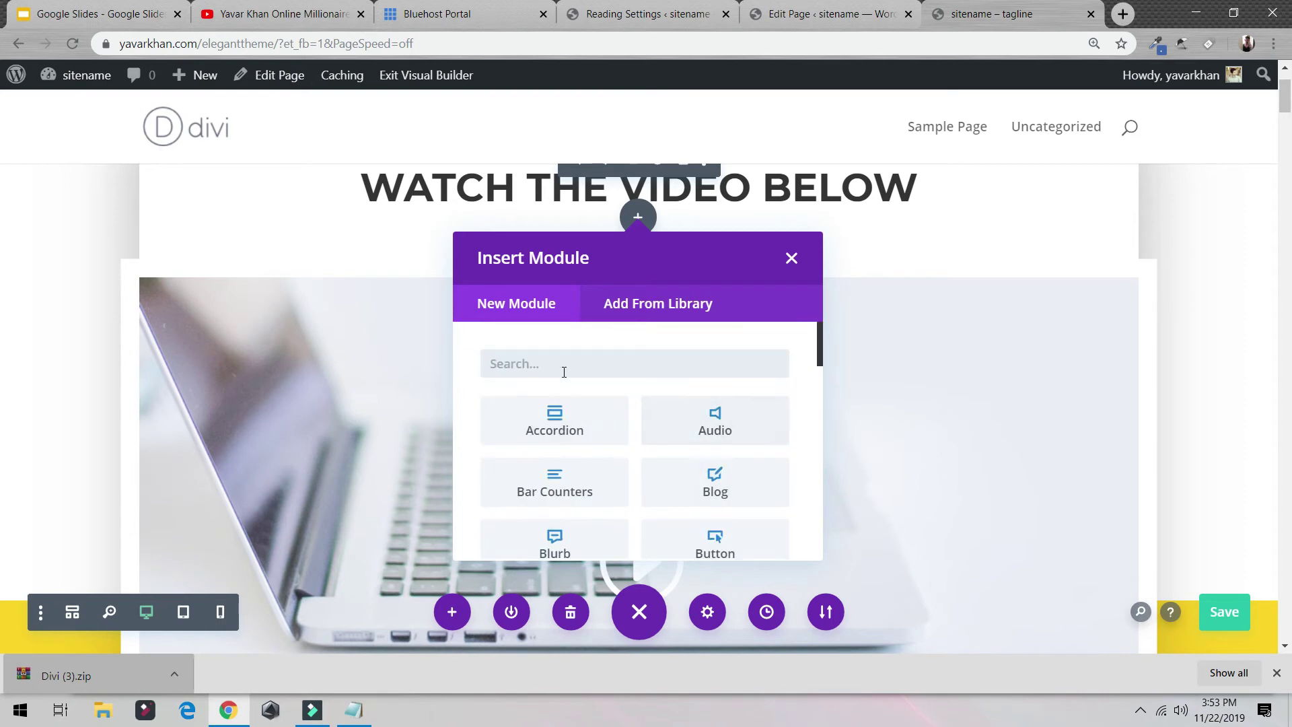
# Insert a Blurb module between the first section's heading and the video, and close its settings without editing them.
pyautogui.write('ico')
pyautogui.press('BackSpace')
pyautogui.press('BackSpace')
pyautogui.press('BackSpace')
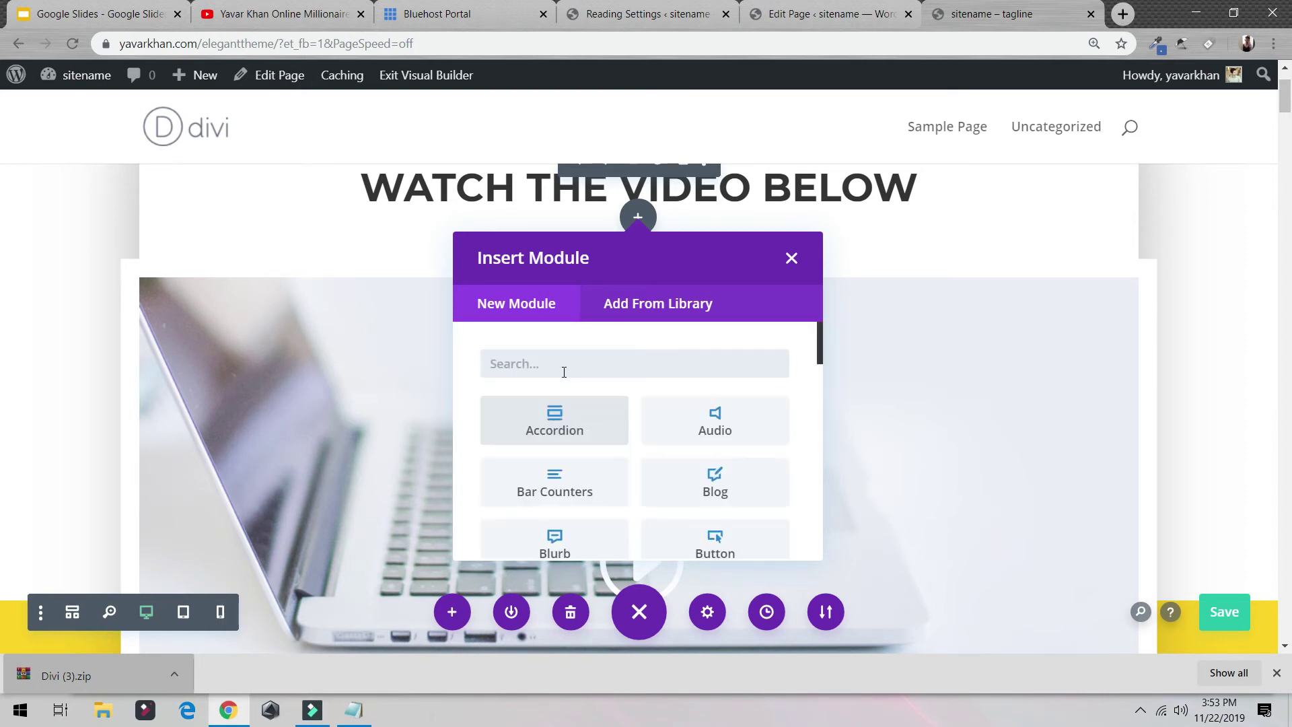
pyautogui.write('log')
pyautogui.press('BackSpace')
pyautogui.press('BackSpace')
pyautogui.scroll(-3, 643, 438)
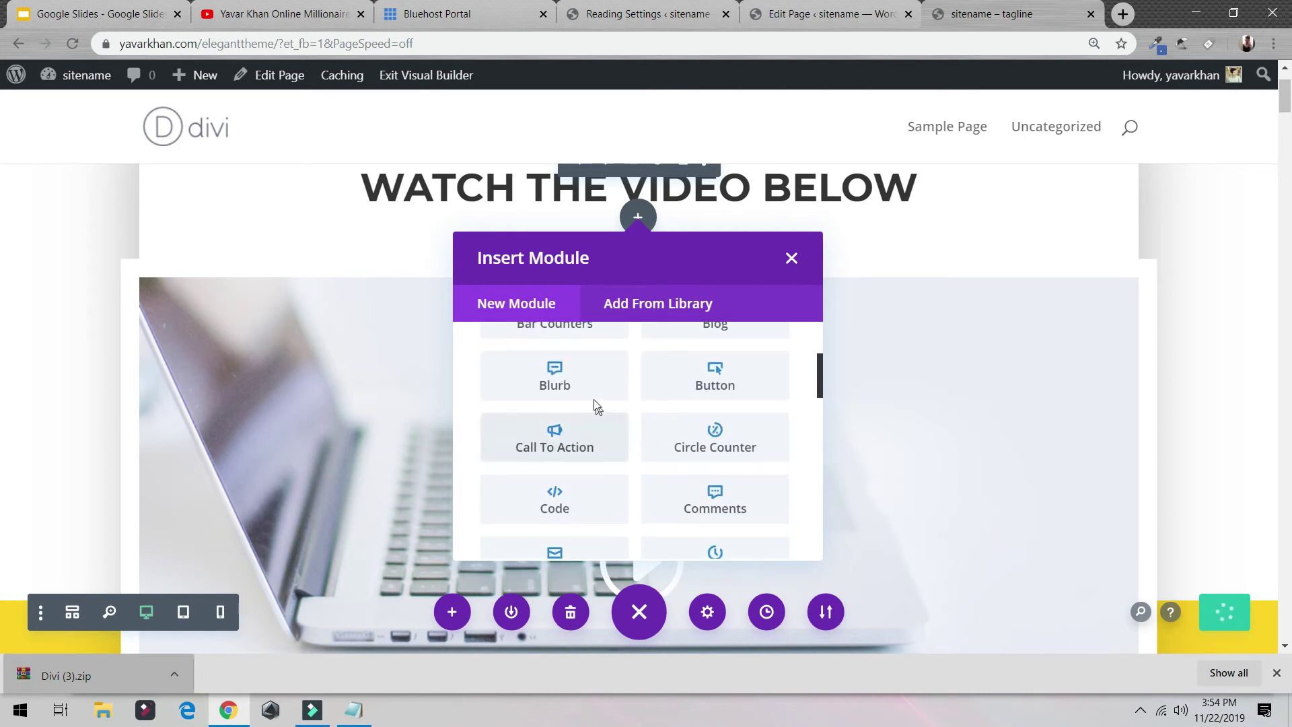
pyautogui.click(564, 386)
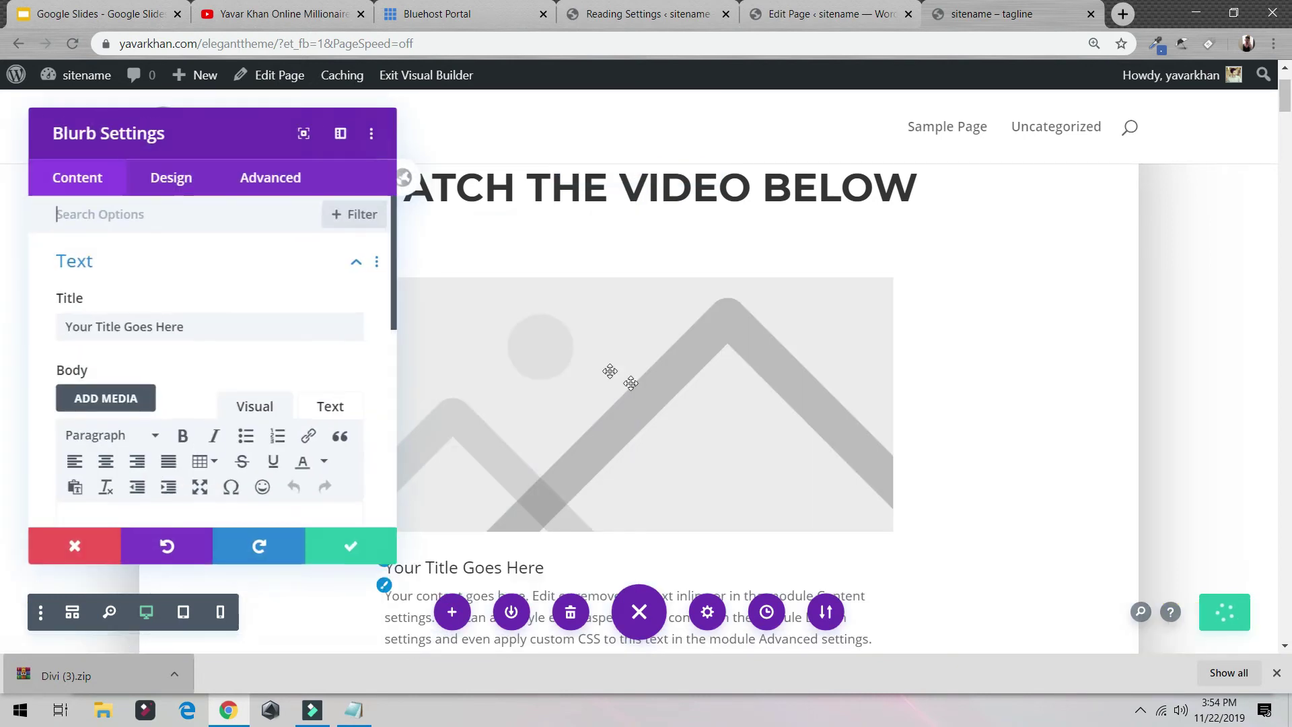
pyautogui.scroll(-3, 605, 365)
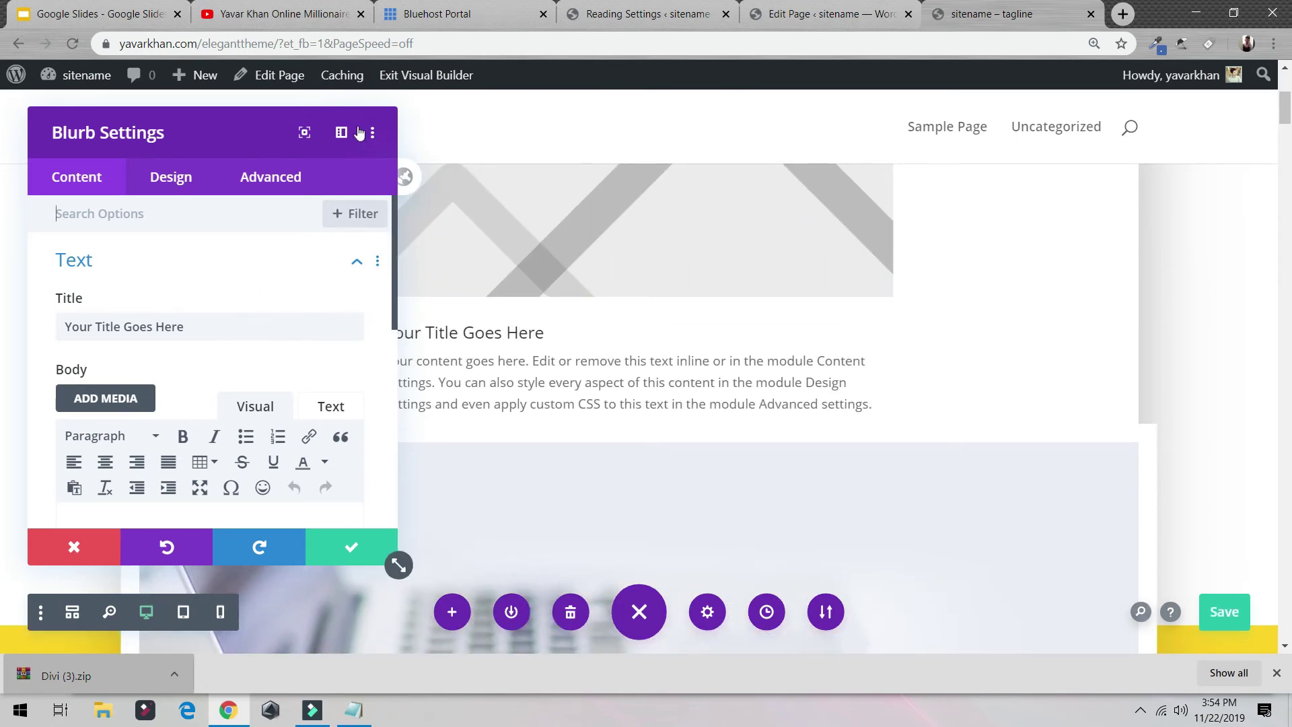
pyautogui.click(77, 549)
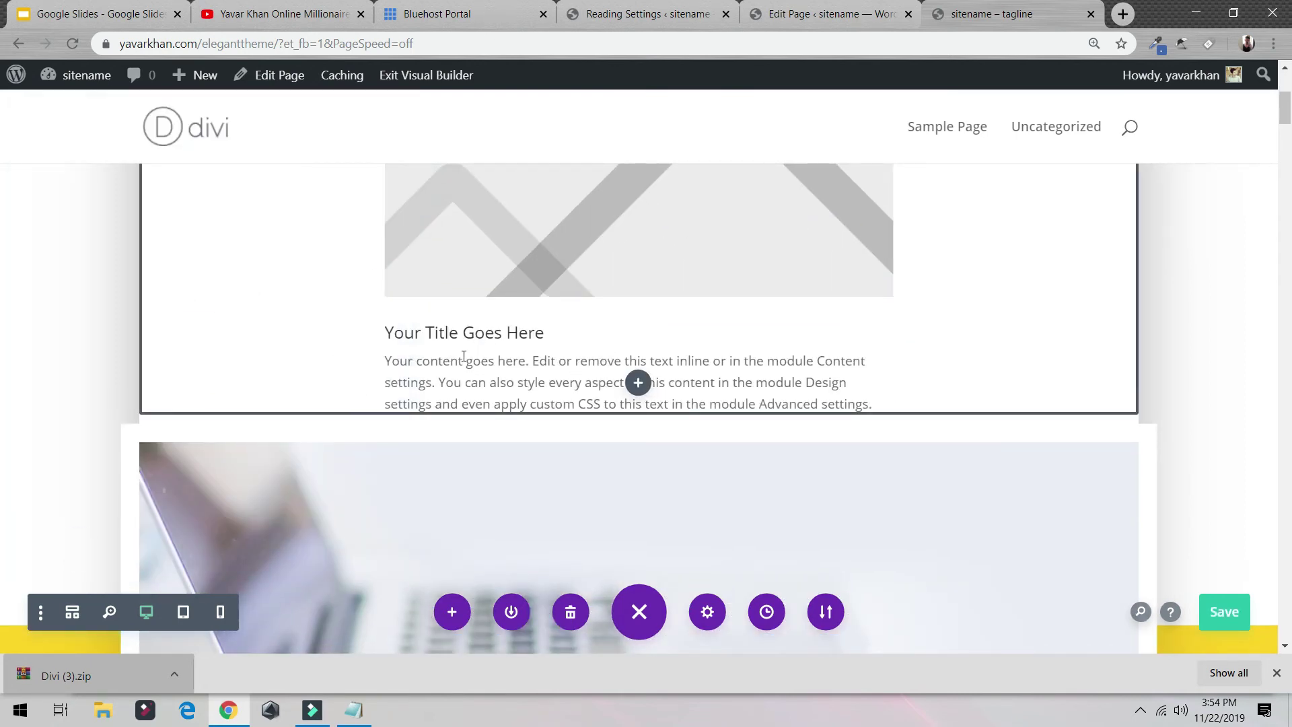
pyautogui.click(466, 355)
pyautogui.scroll(4, 393, 325)
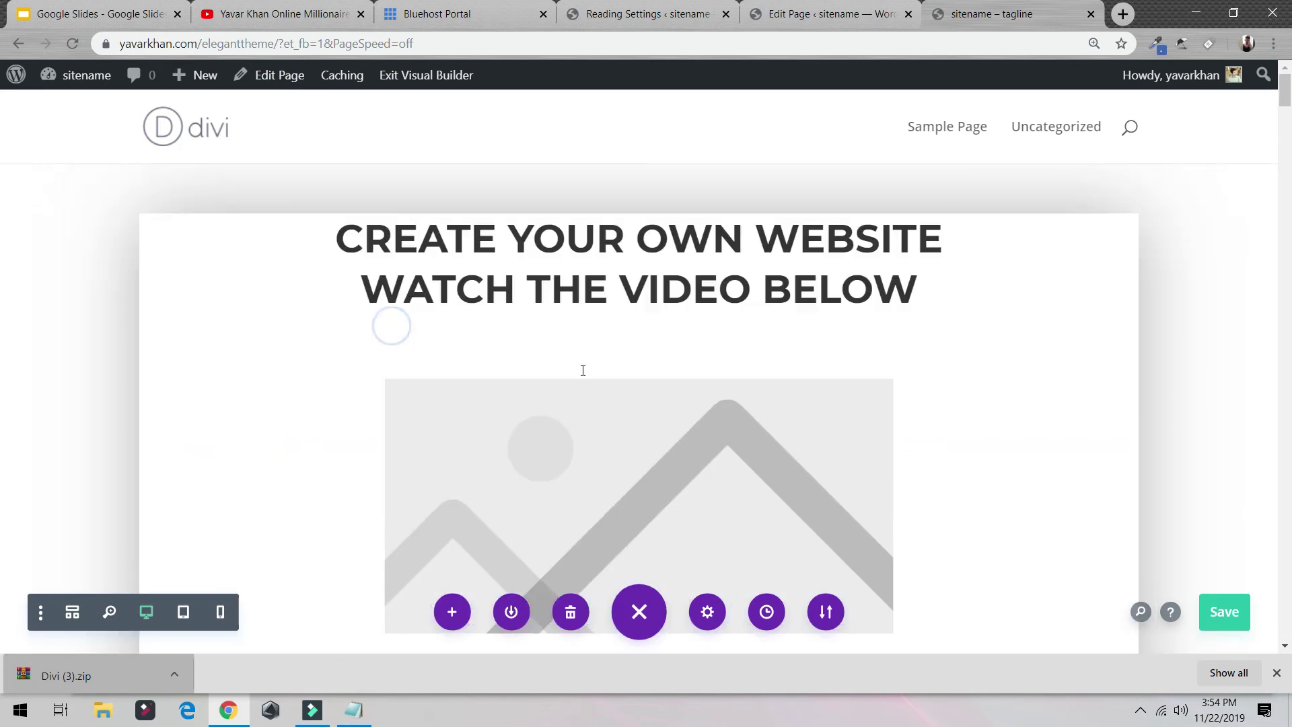
# Turn on Use Icon for the blurb above the video and choose the circled double down-arrow icon.
pyautogui.click(595, 451)
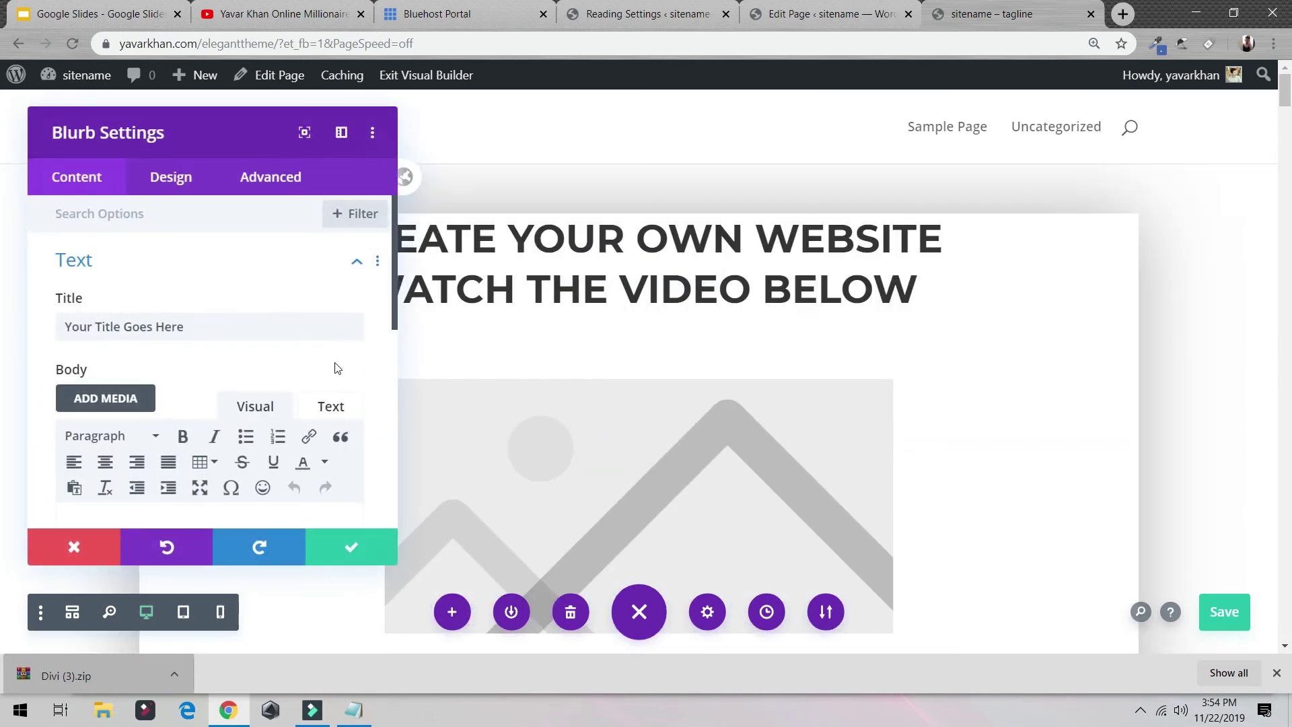
pyautogui.click(172, 192)
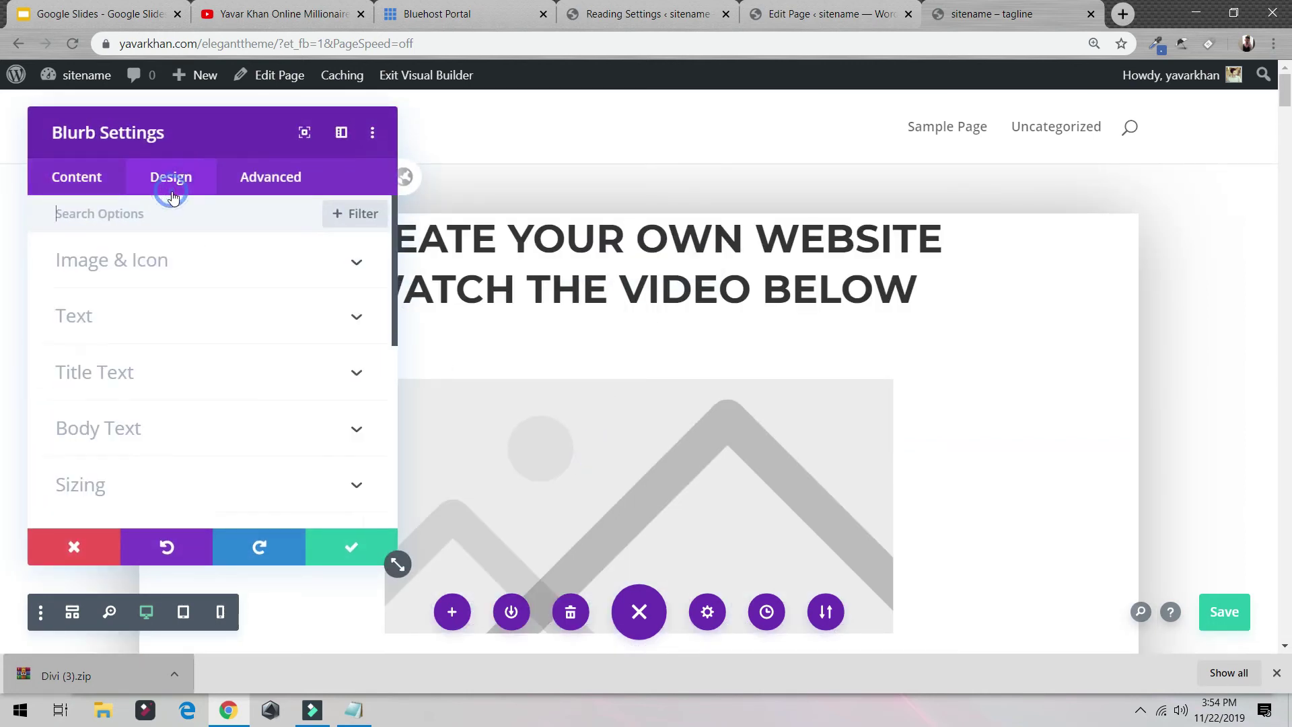
pyautogui.click(229, 271)
pyautogui.scroll(-8, 276, 344)
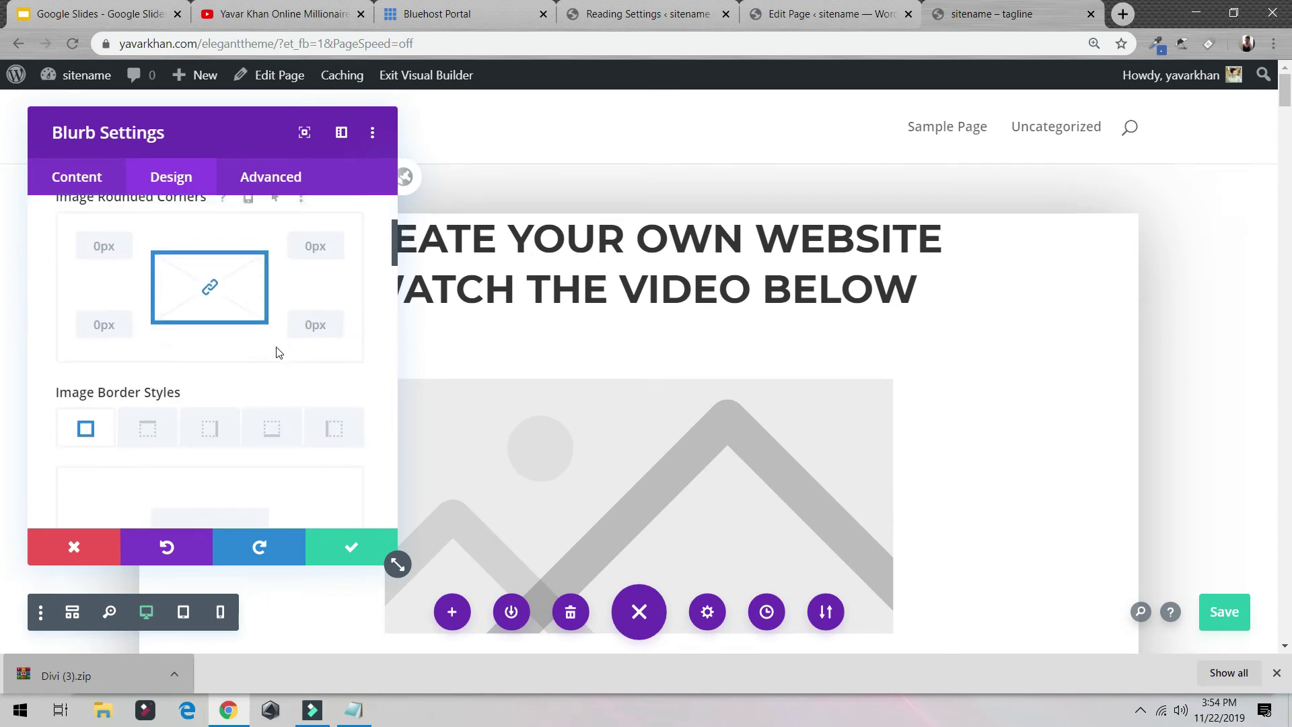
pyautogui.scroll(-10, 264, 369)
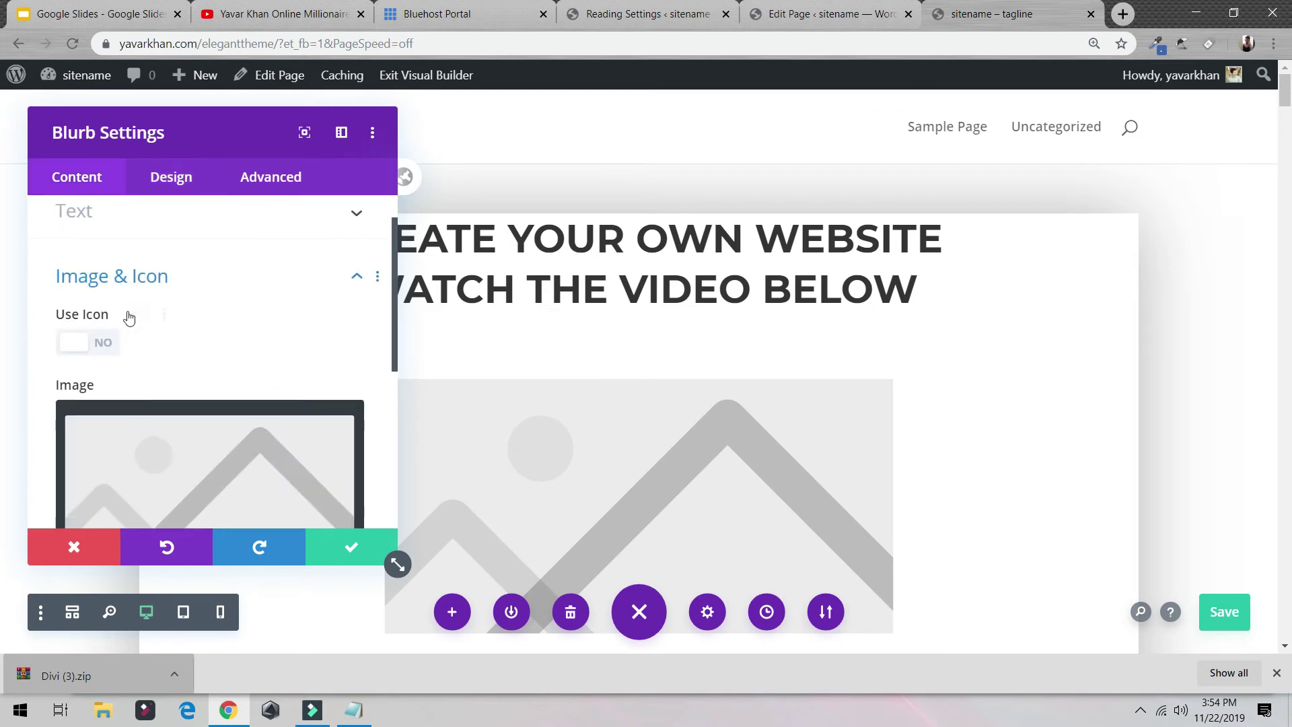
pyautogui.click(72, 339)
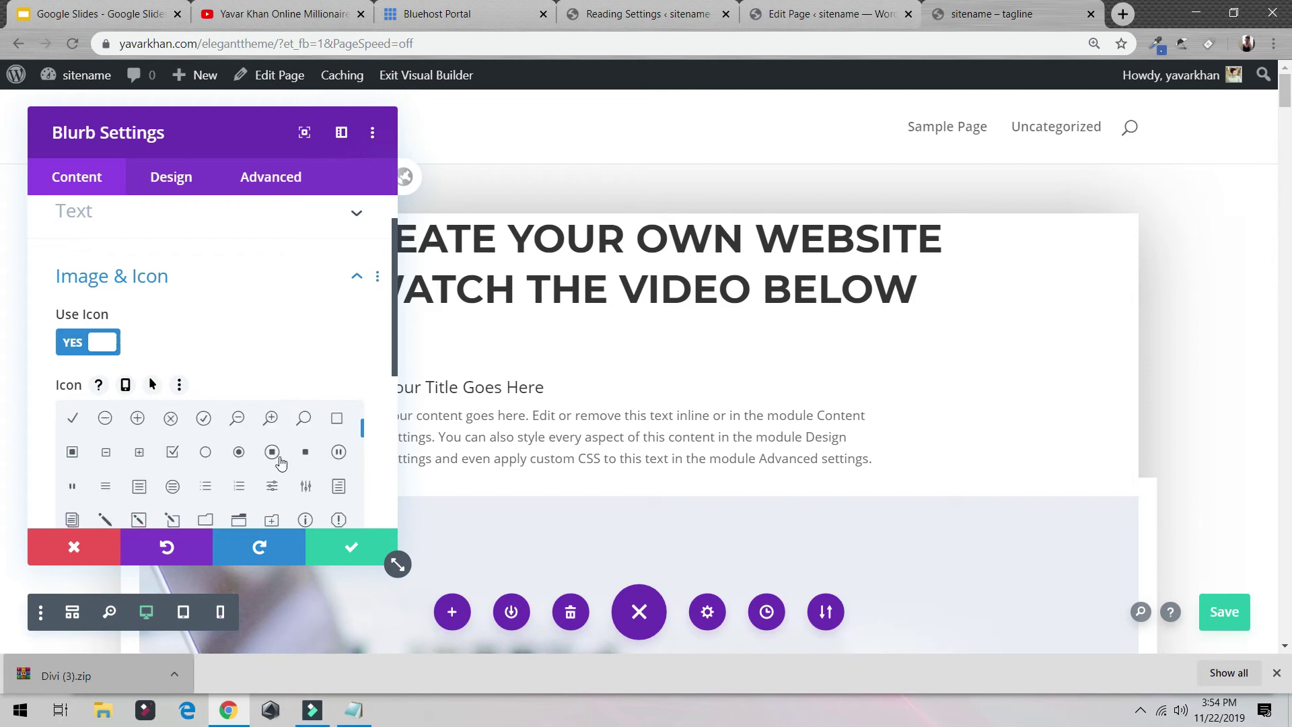
pyautogui.click(170, 518)
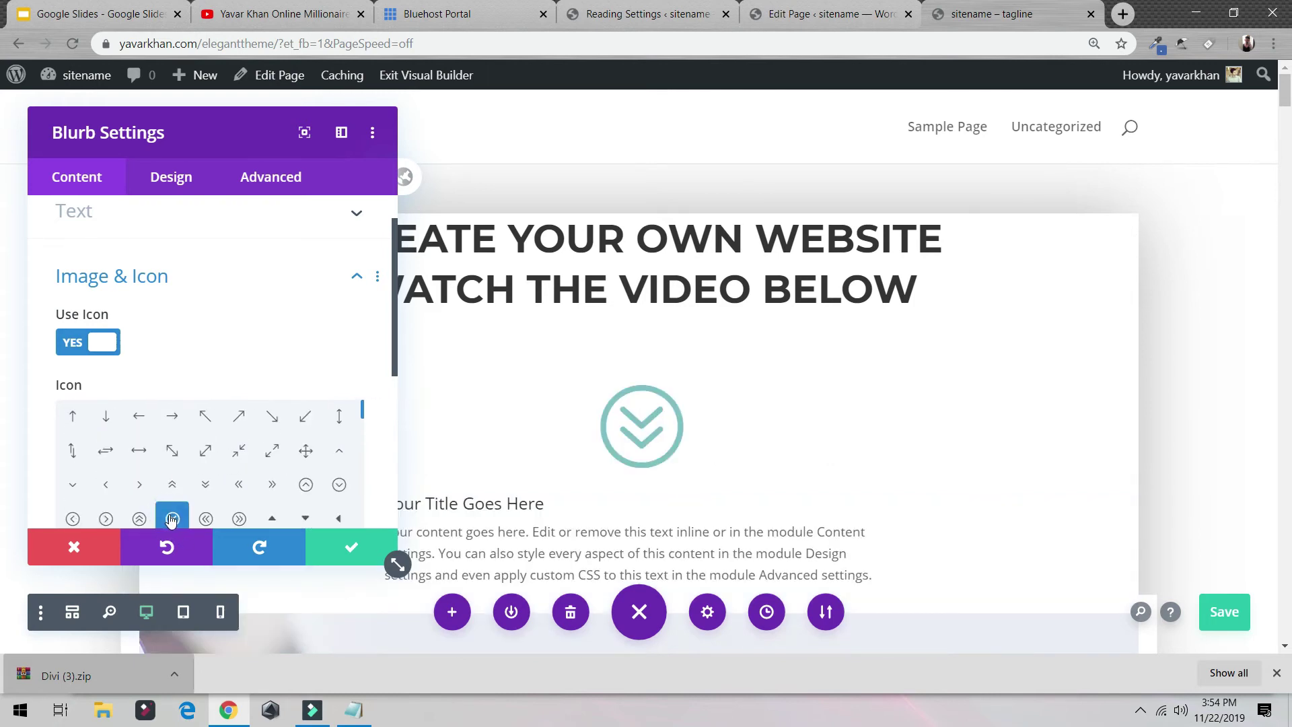
# Set the blurb's icon color to the red swatch and save the blurb settings.
pyautogui.scroll(-5, 138, 384)
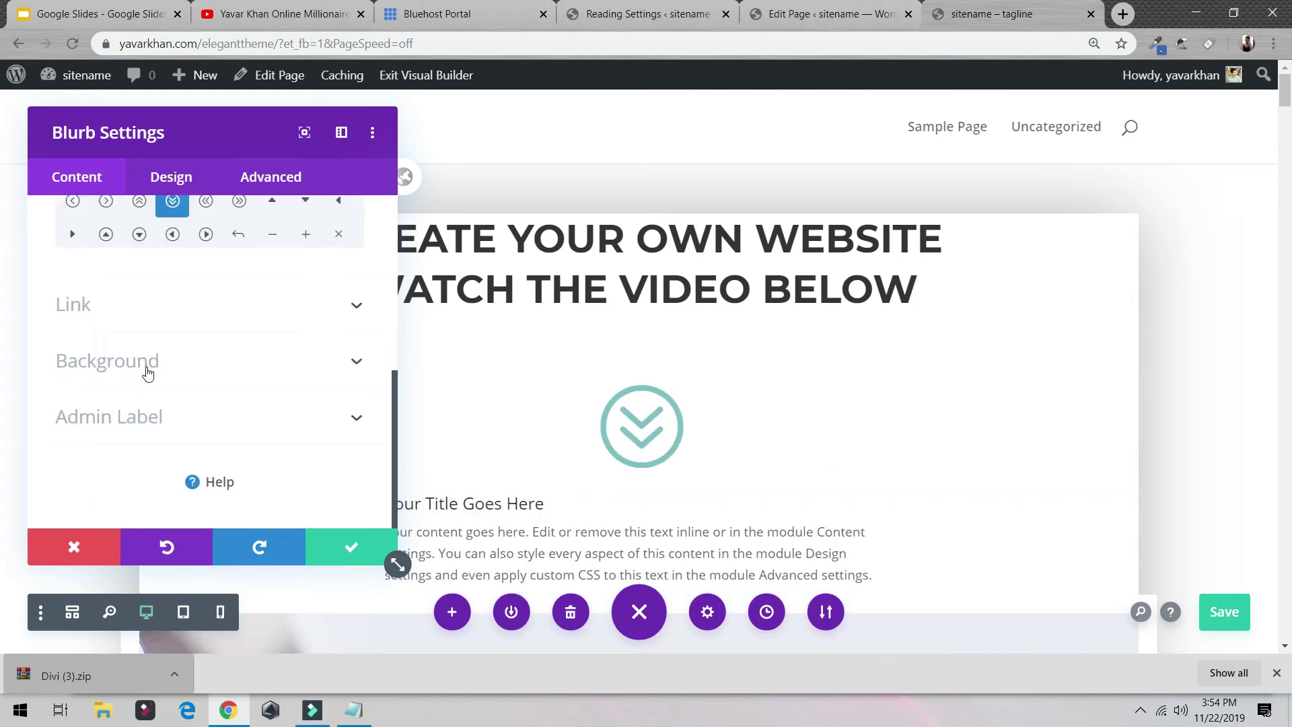
pyautogui.click(147, 369)
pyautogui.scroll(-3, 175, 403)
pyautogui.click(175, 372)
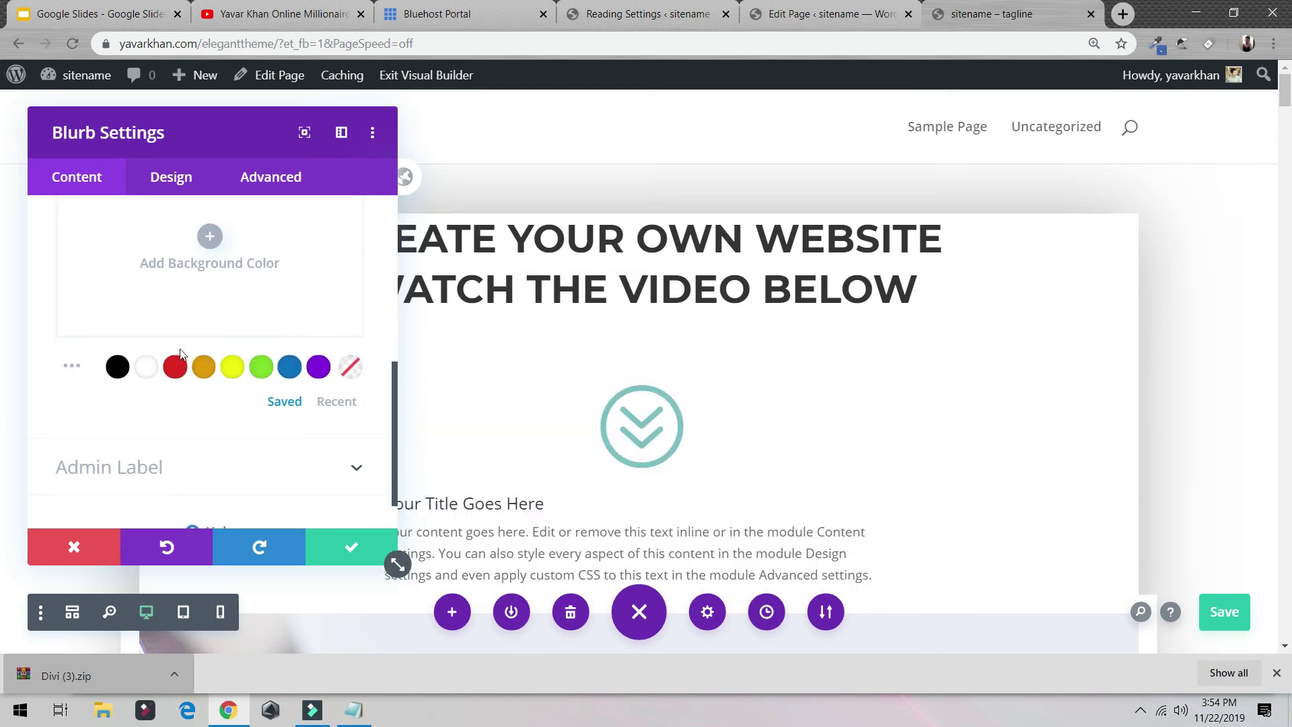
pyautogui.click(156, 194)
pyautogui.click(198, 269)
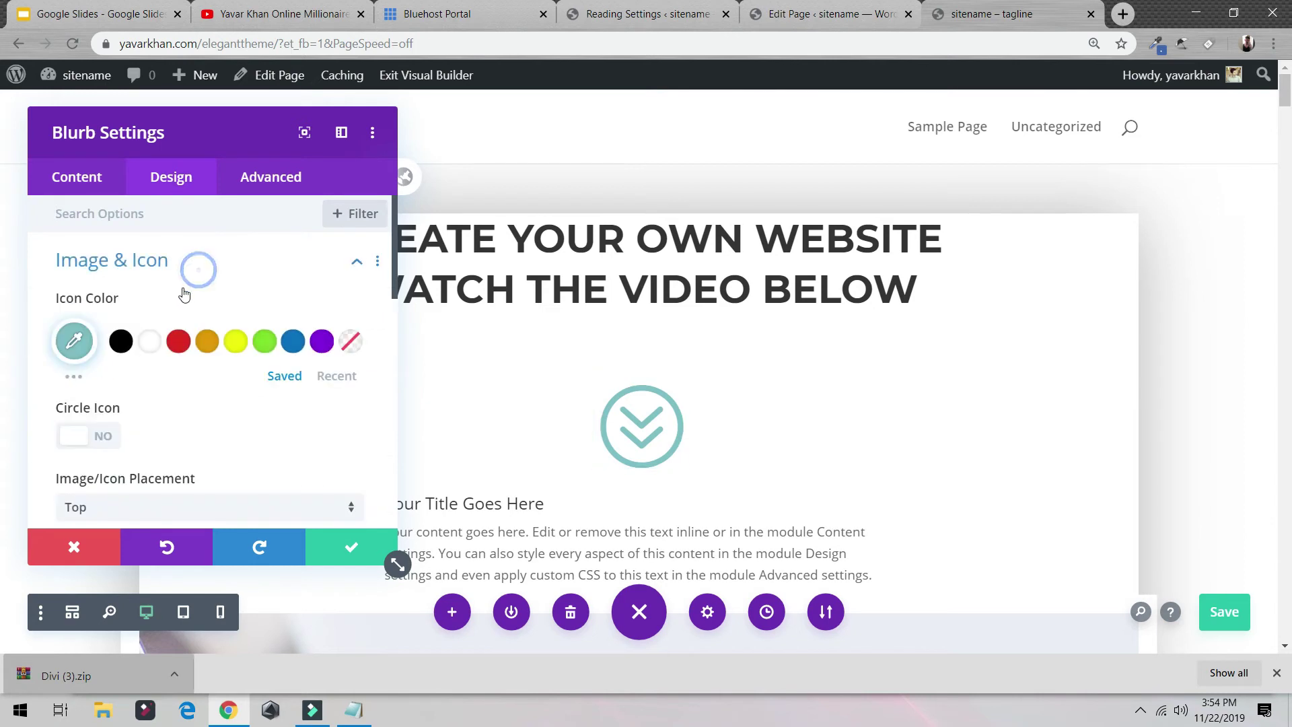
pyautogui.click(179, 342)
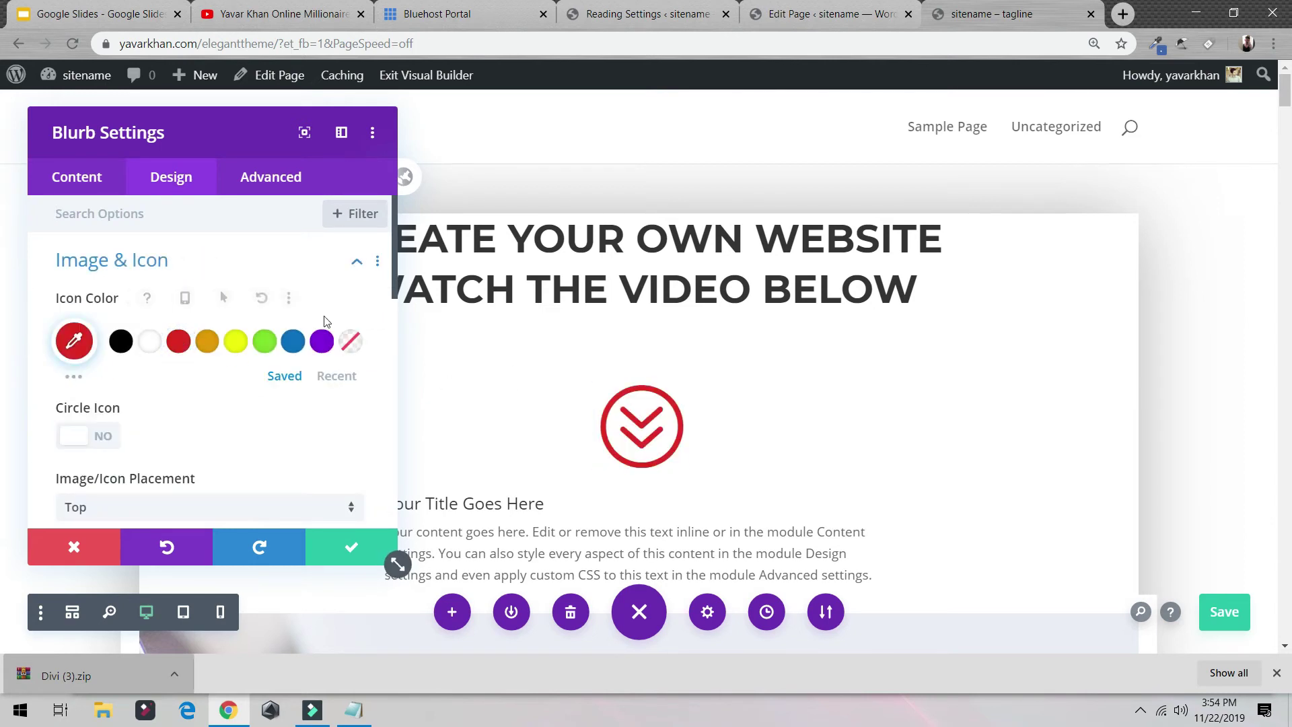
pyautogui.click(337, 549)
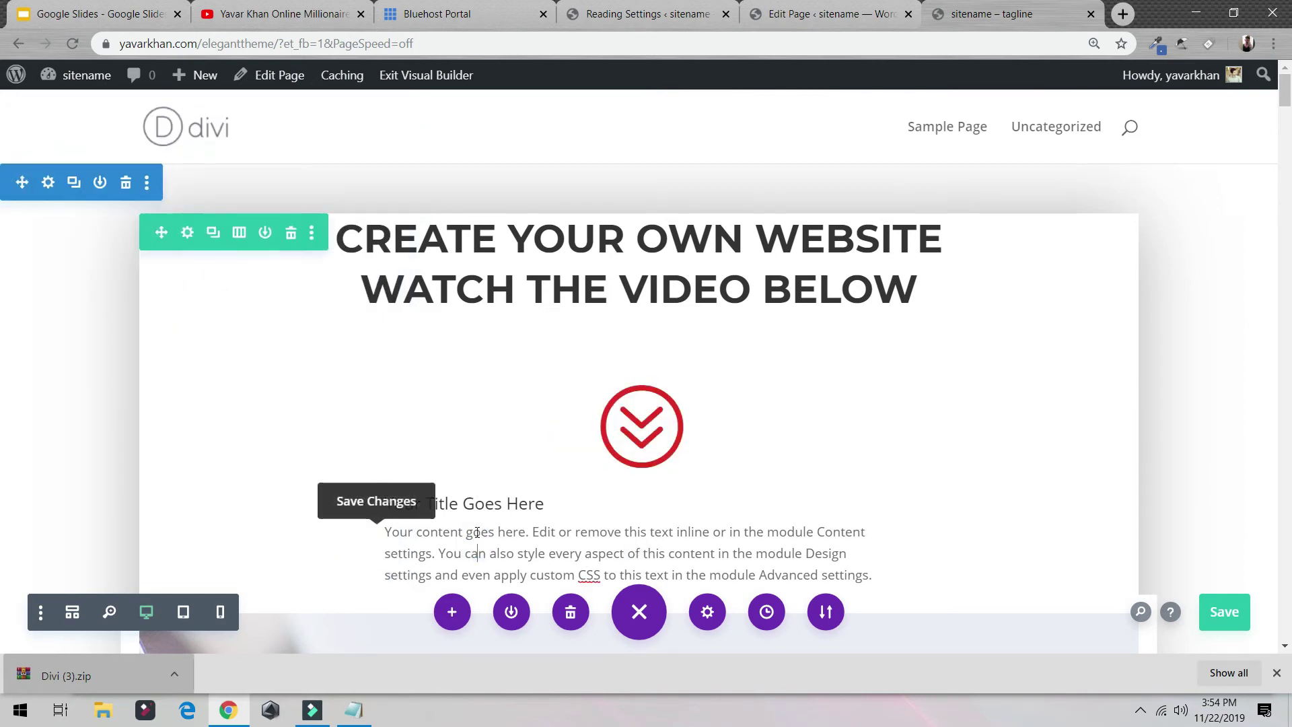
pyautogui.scroll(-2, 478, 498)
pyautogui.scroll(2, 495, 404)
pyautogui.scroll(-2, 531, 424)
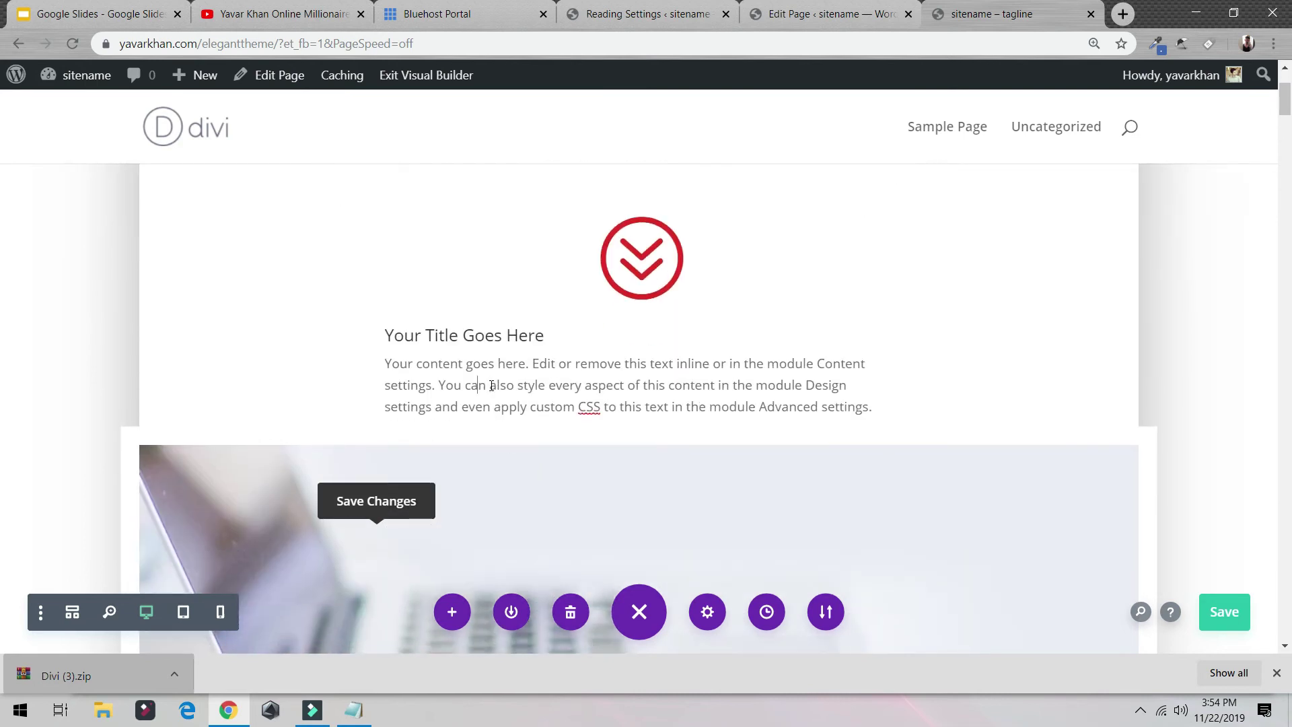
pyautogui.doubleClick(492, 385)
pyautogui.click(467, 389)
pyautogui.scroll(3, 574, 311)
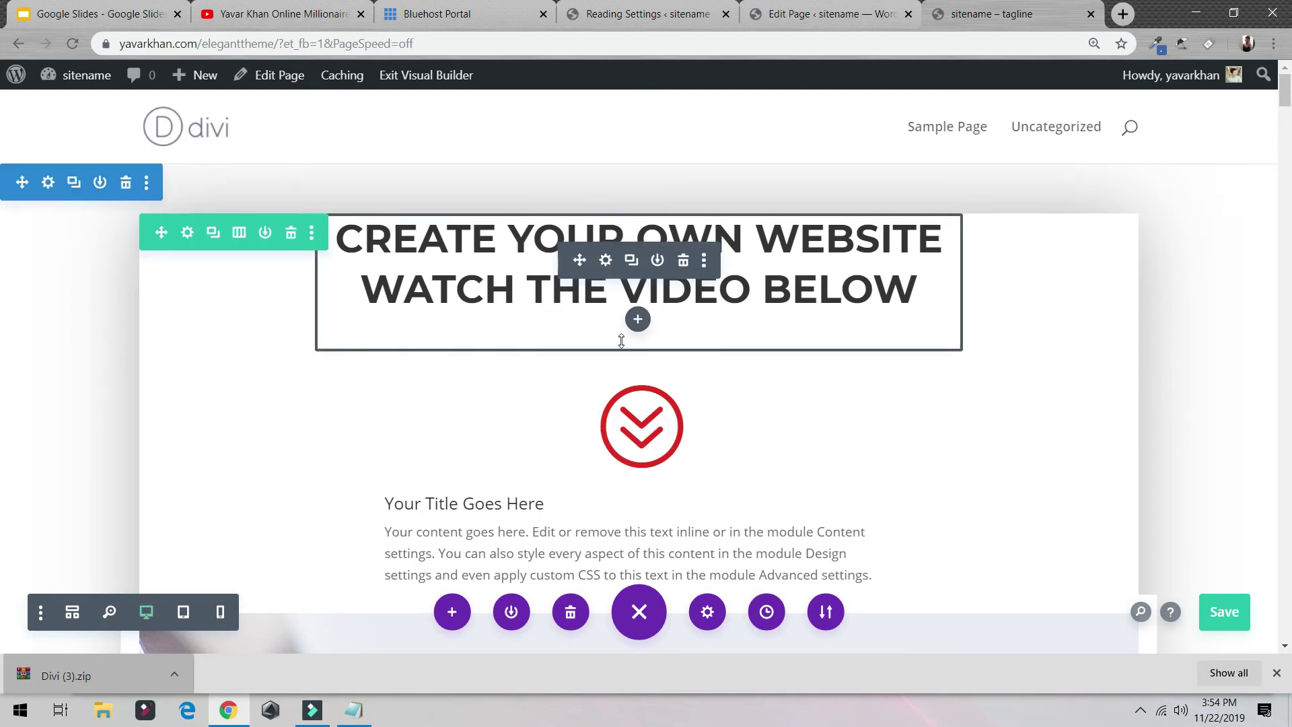
pyautogui.click(187, 233)
pyautogui.press('Escape')
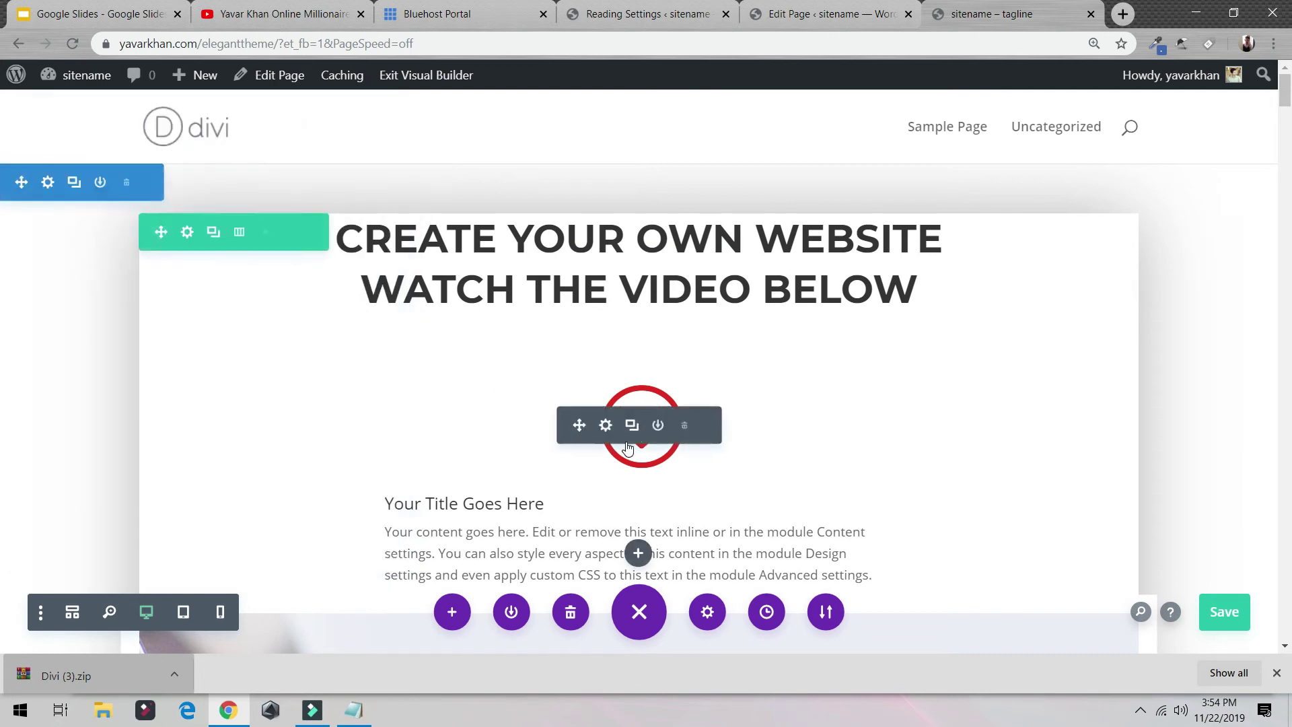
# Remove the placeholder title and body text from the arrow blurb above the video.
pyautogui.click(606, 425)
pyautogui.scroll(-7, 290, 358)
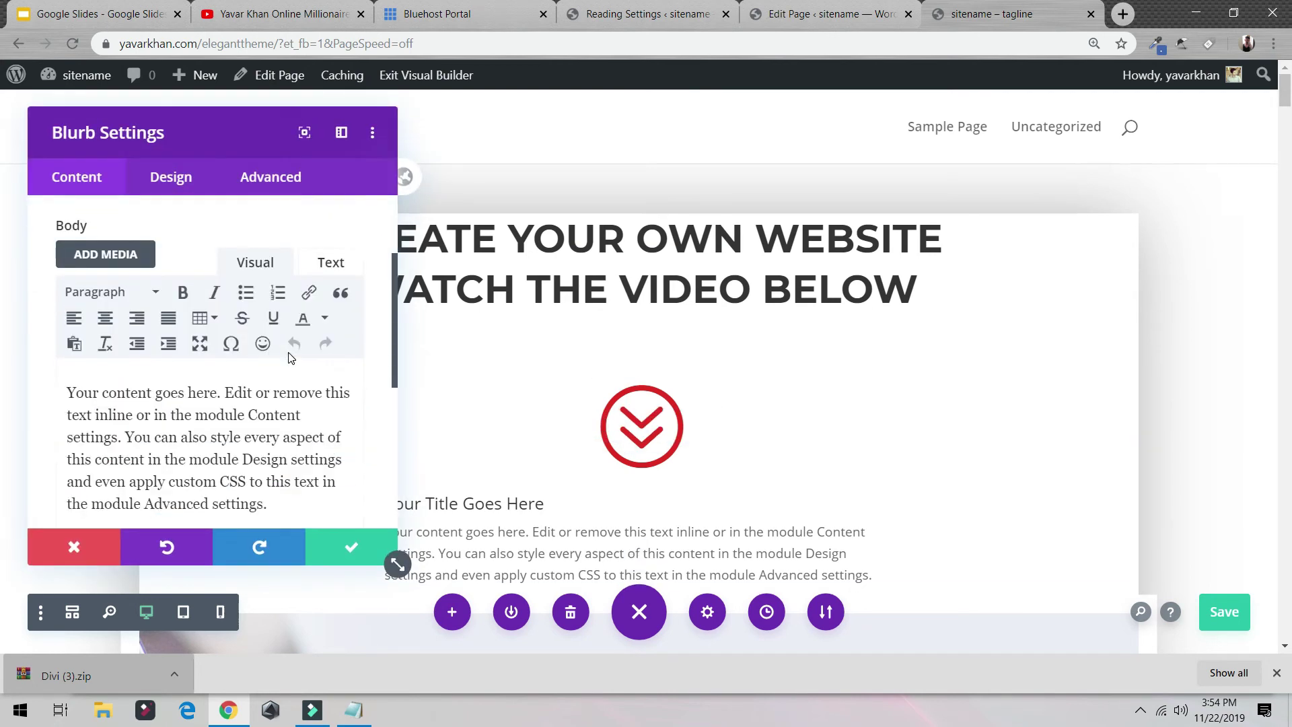
pyautogui.scroll(7, 278, 366)
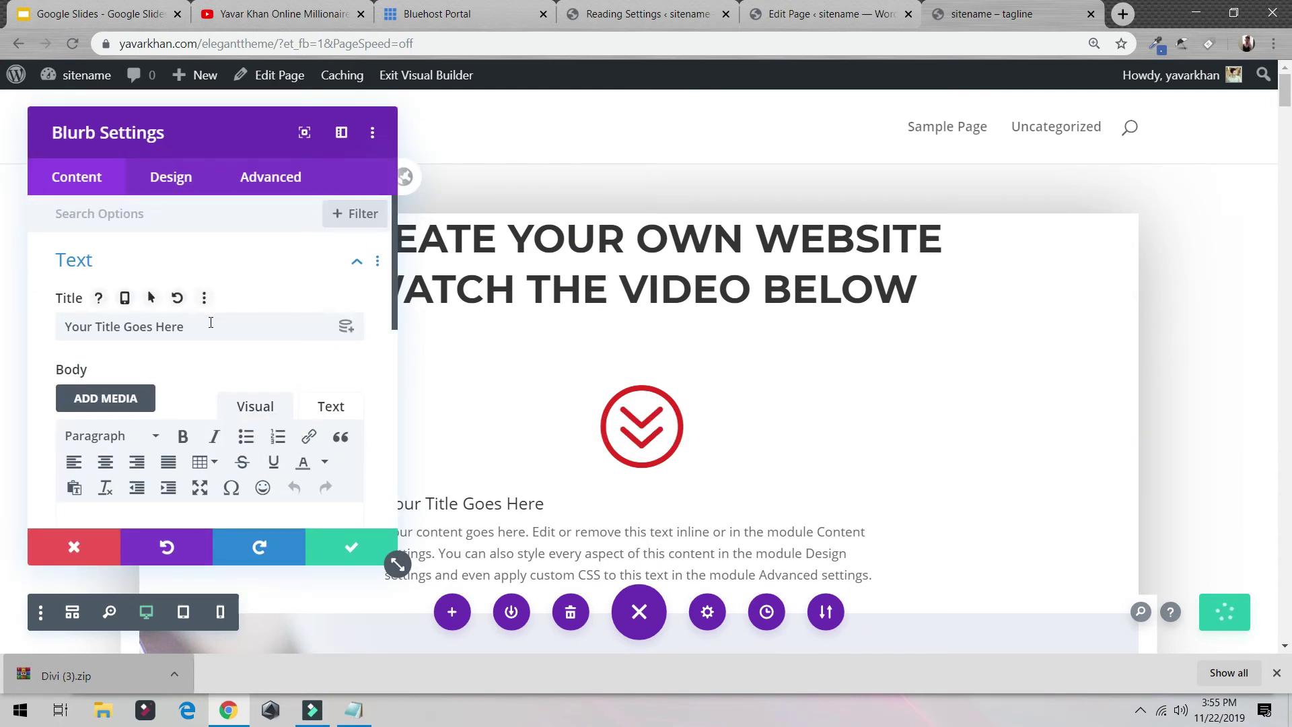
pyautogui.click(356, 268)
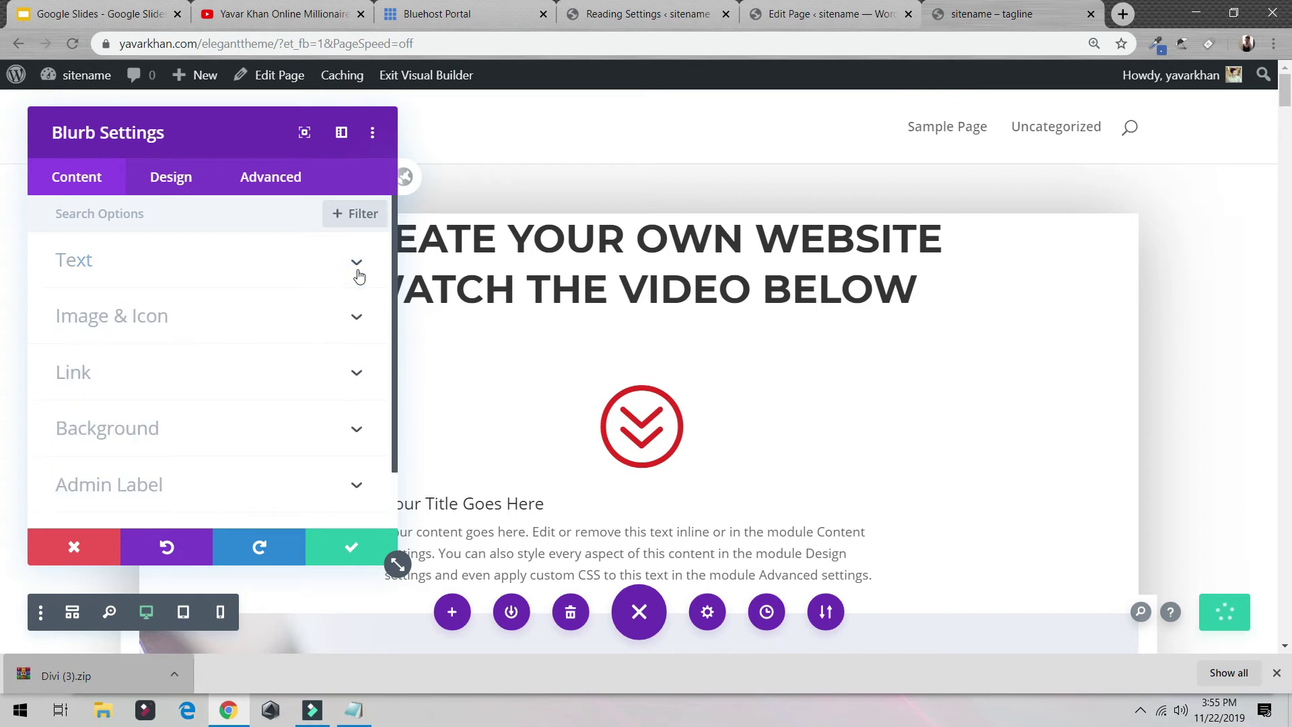
pyautogui.click(340, 271)
pyautogui.tripleClick(202, 327)
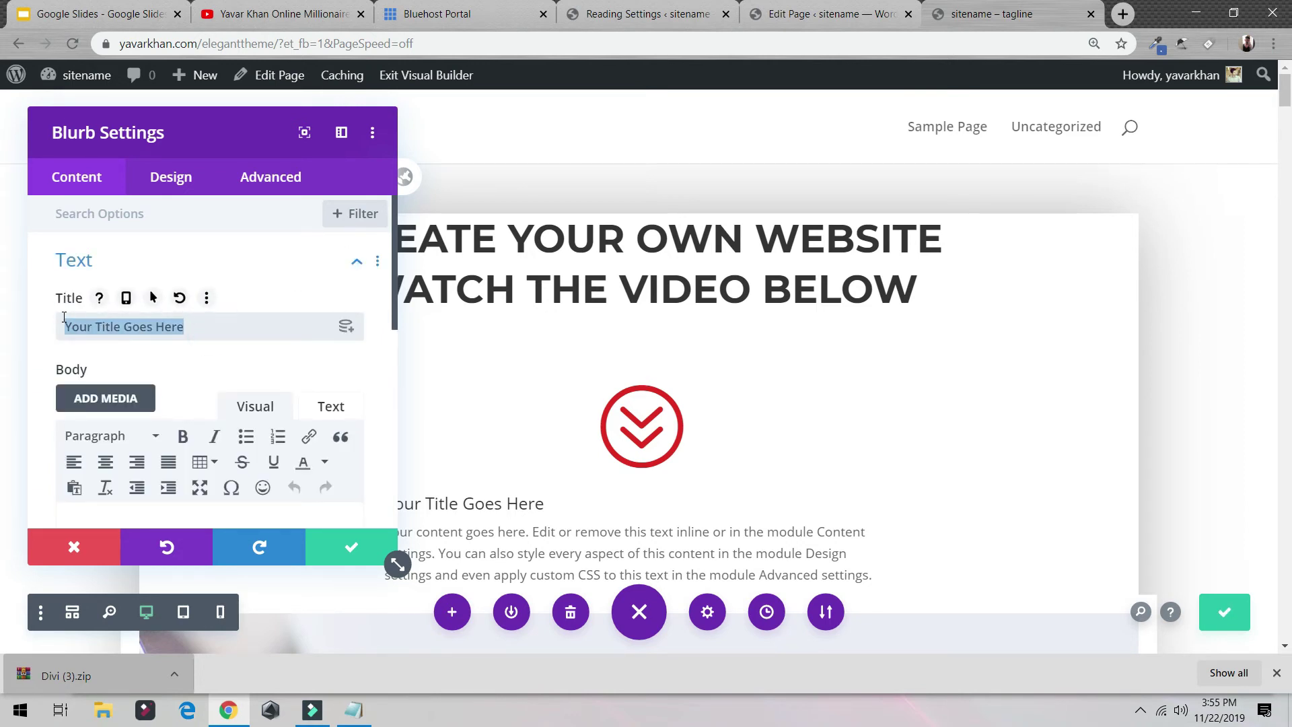
pyautogui.press('BackSpace')
pyautogui.scroll(-3, 173, 349)
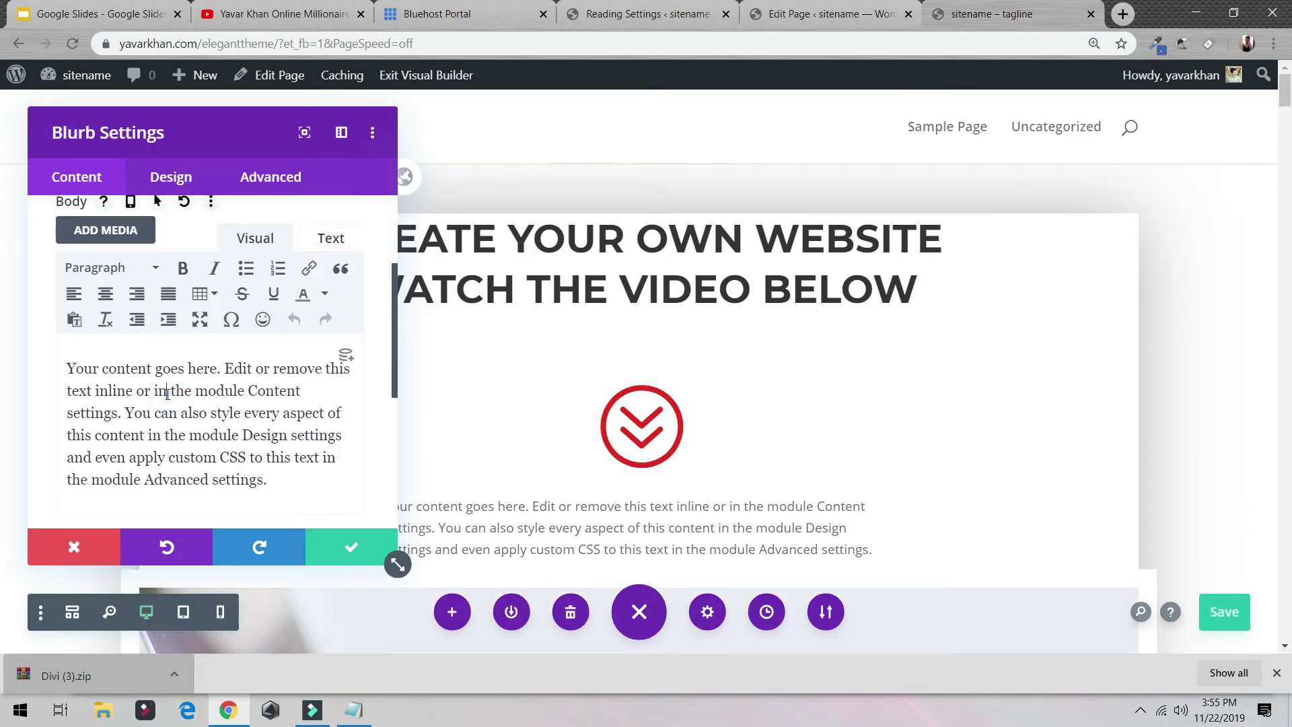
pyautogui.tripleClick(169, 392)
pyautogui.press('BackSpace')
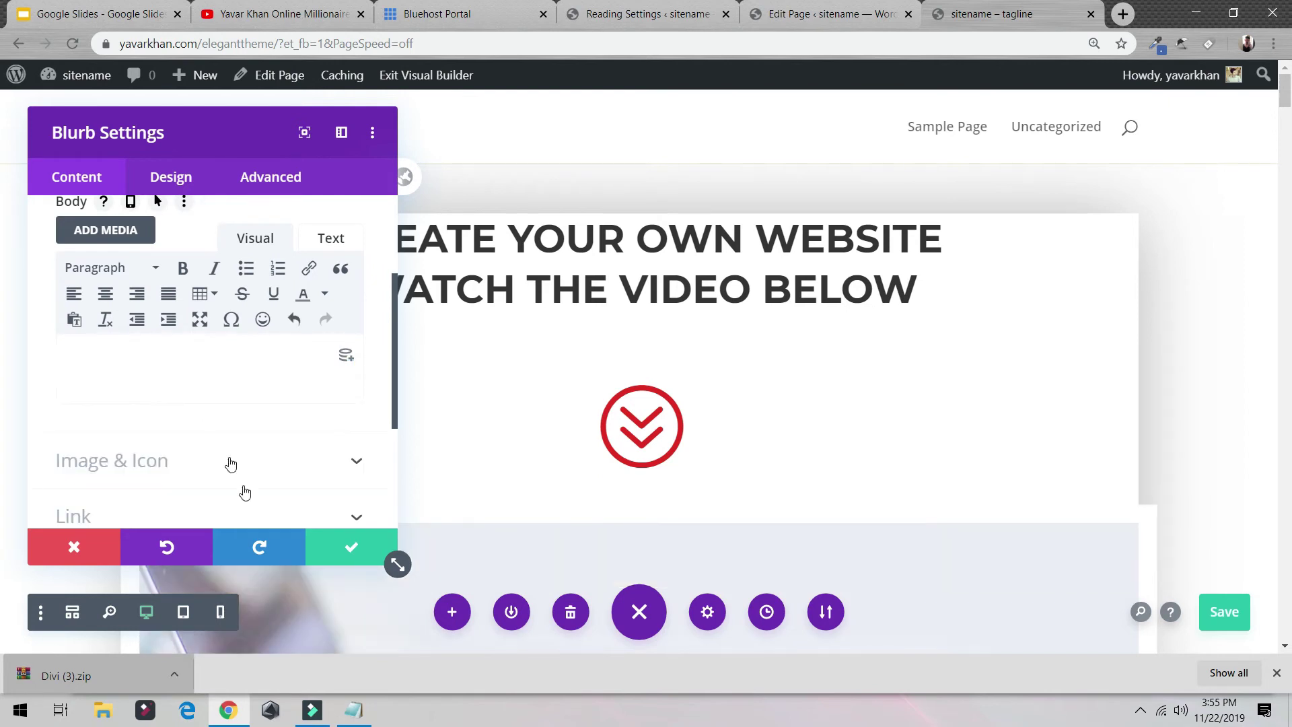
# Confirm the arrow blurb's settings and save the homepage.
pyautogui.click(349, 541)
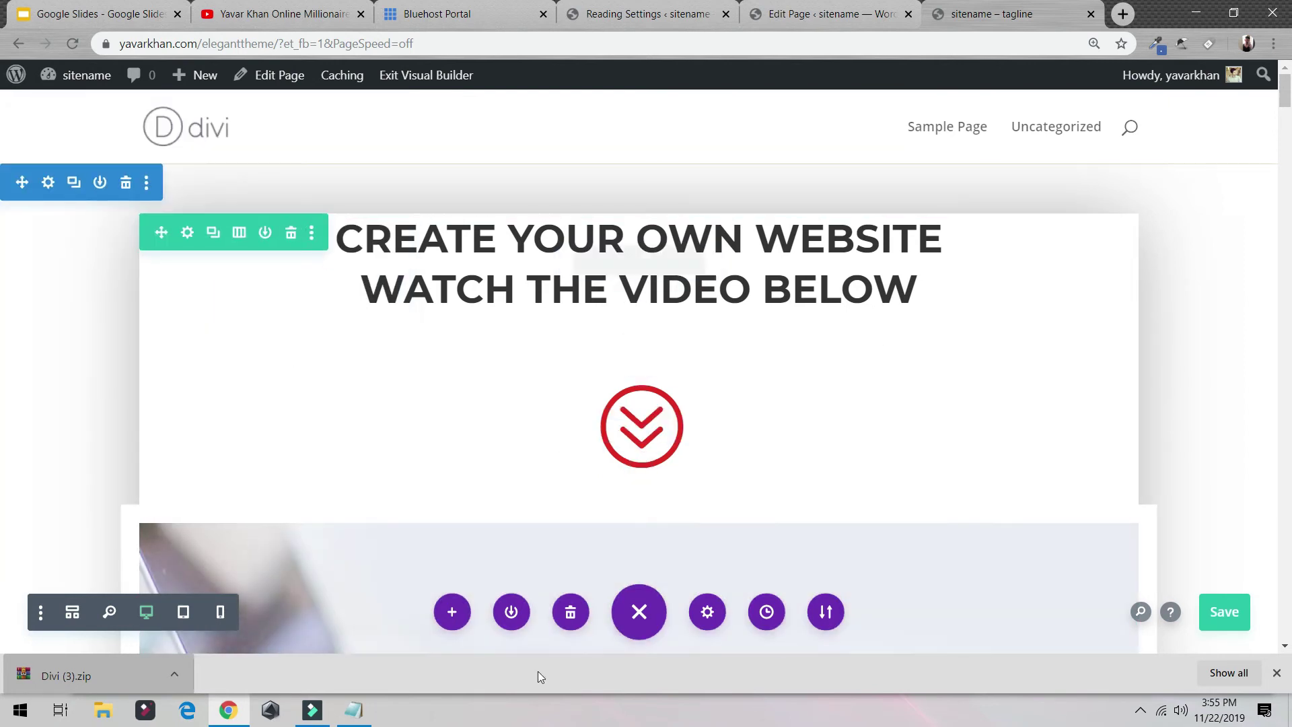
pyautogui.hotkey('ctrl', 's')
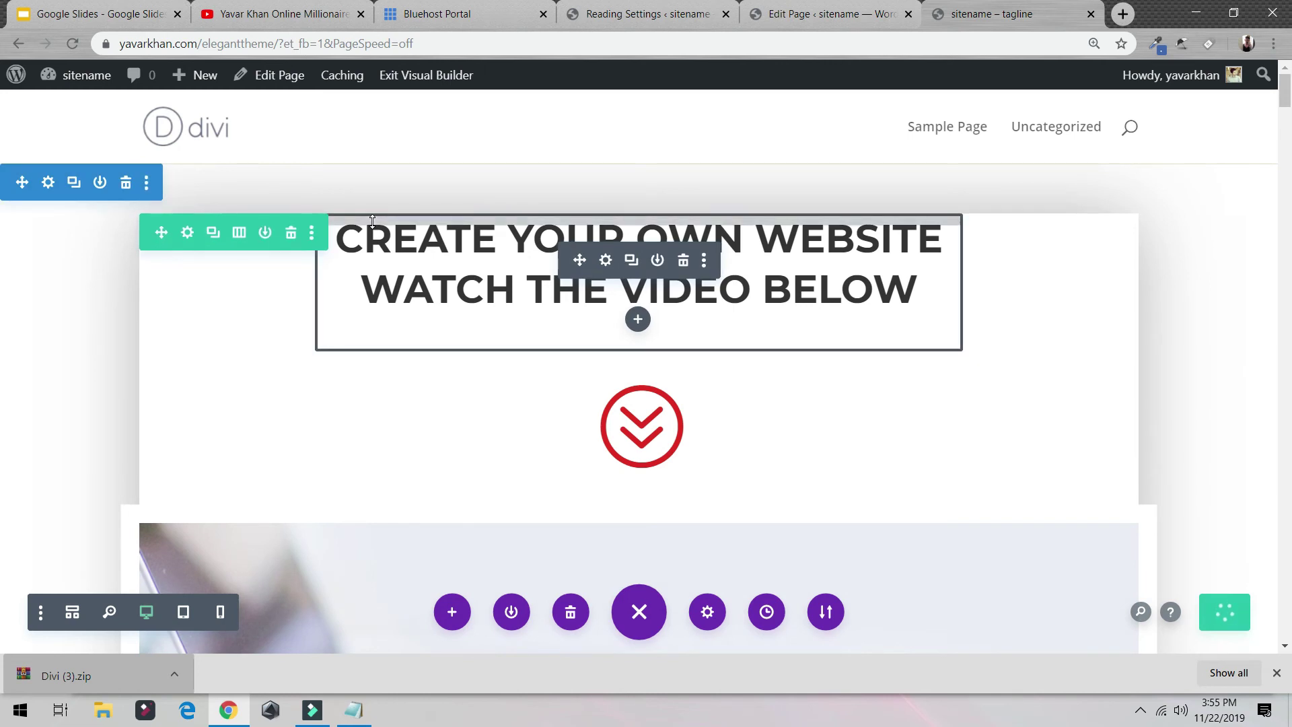
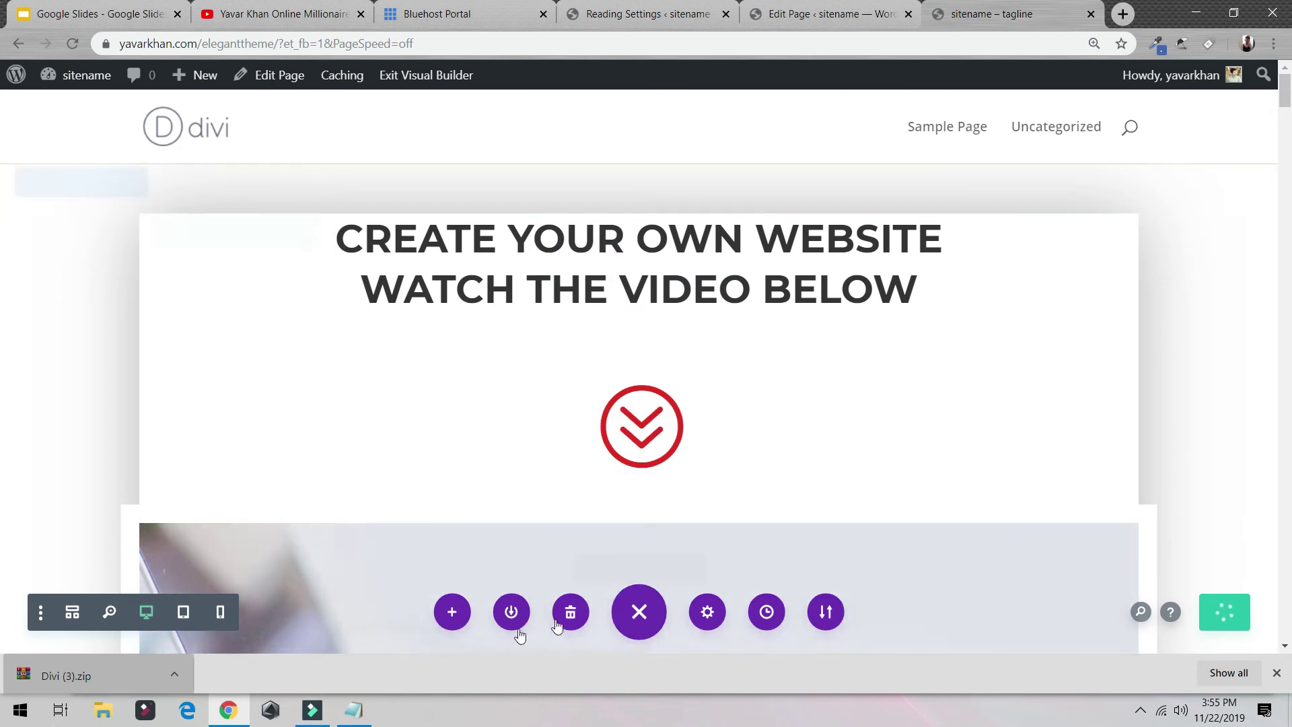
pyautogui.click(639, 612)
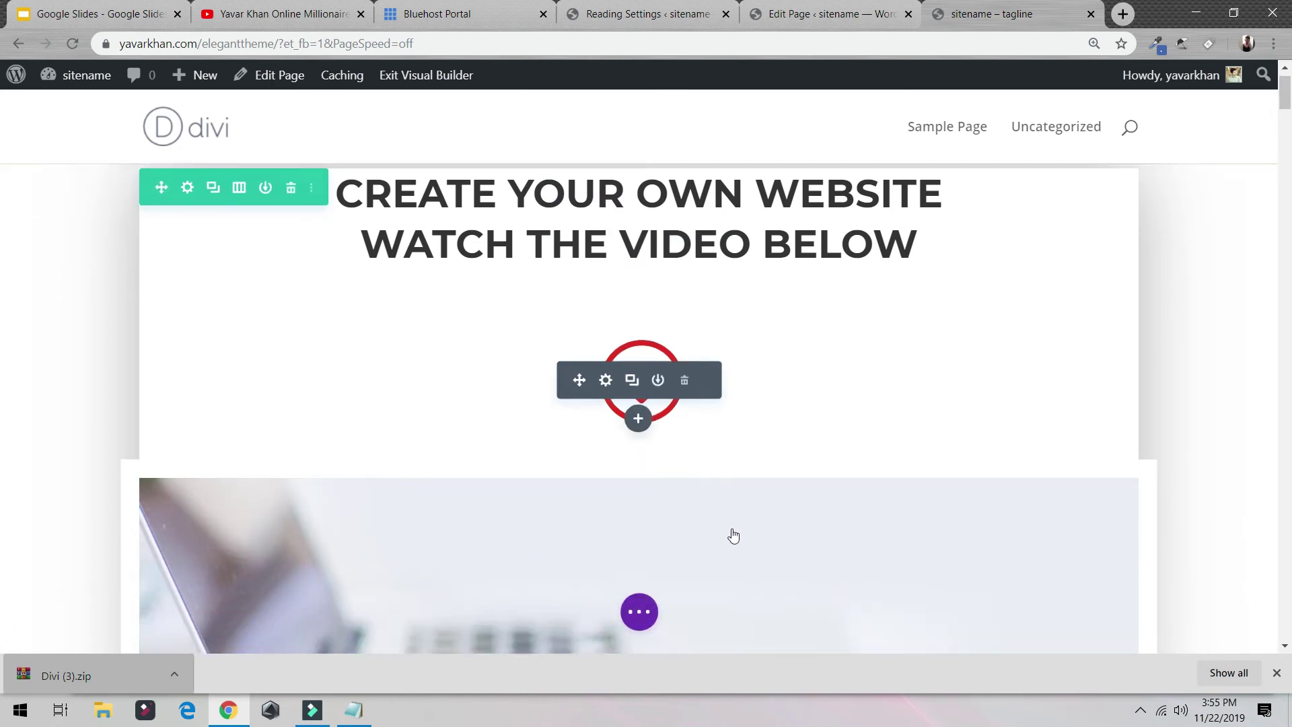
# Examine the homepage layout in the wireframe and zoomed-out views, and exit the Visual Builder.
pyautogui.scroll(-2, 733, 536)
pyautogui.click(640, 611)
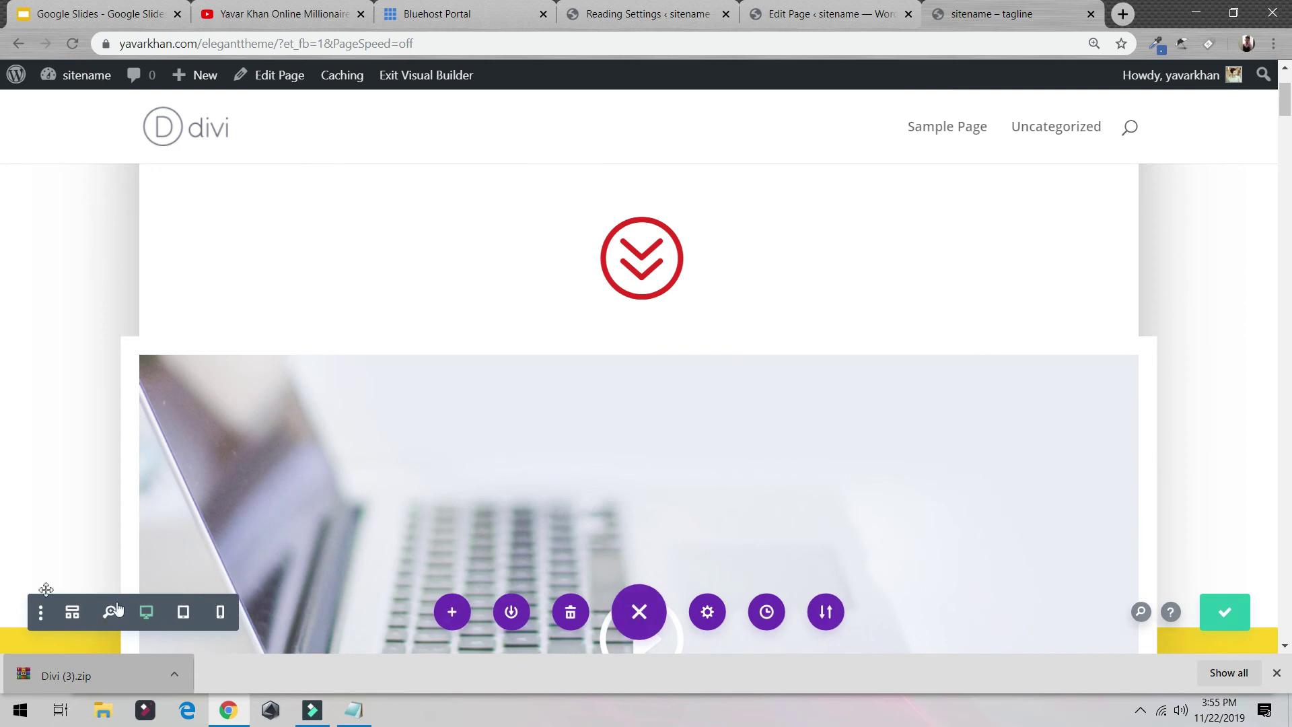
pyautogui.click(41, 625)
pyautogui.click(41, 619)
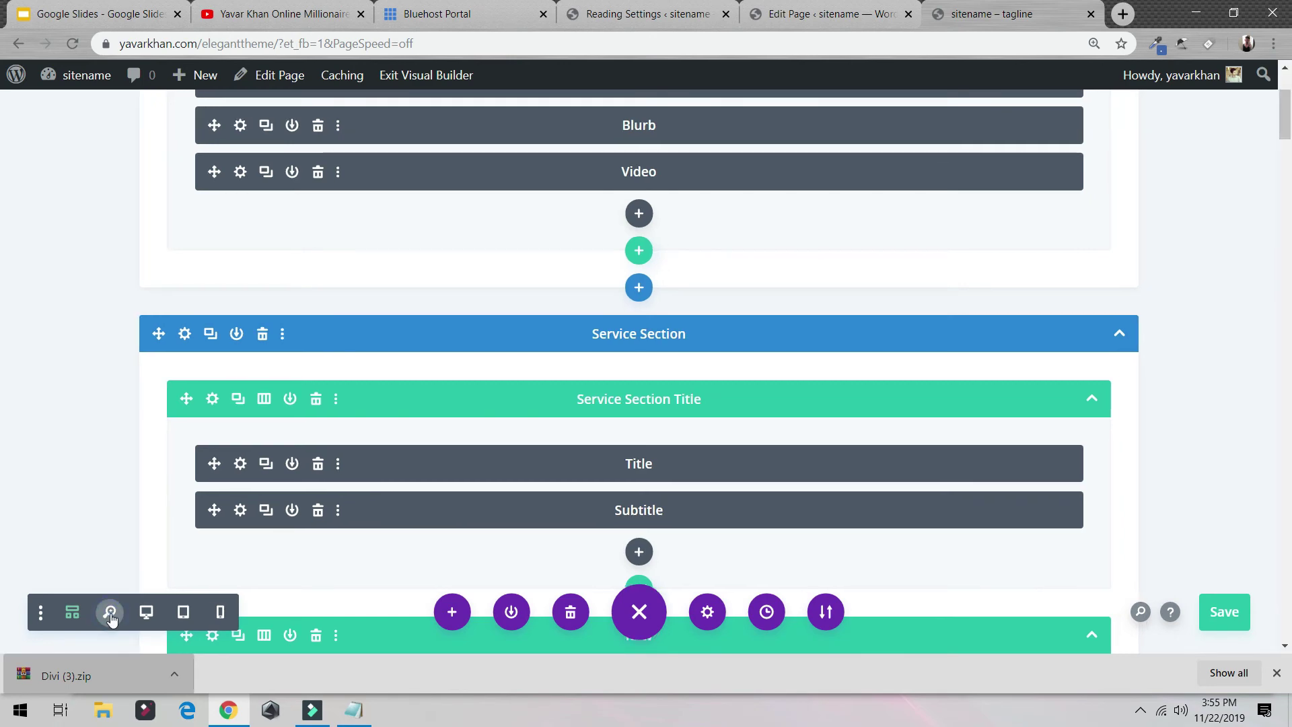
pyautogui.click(124, 601)
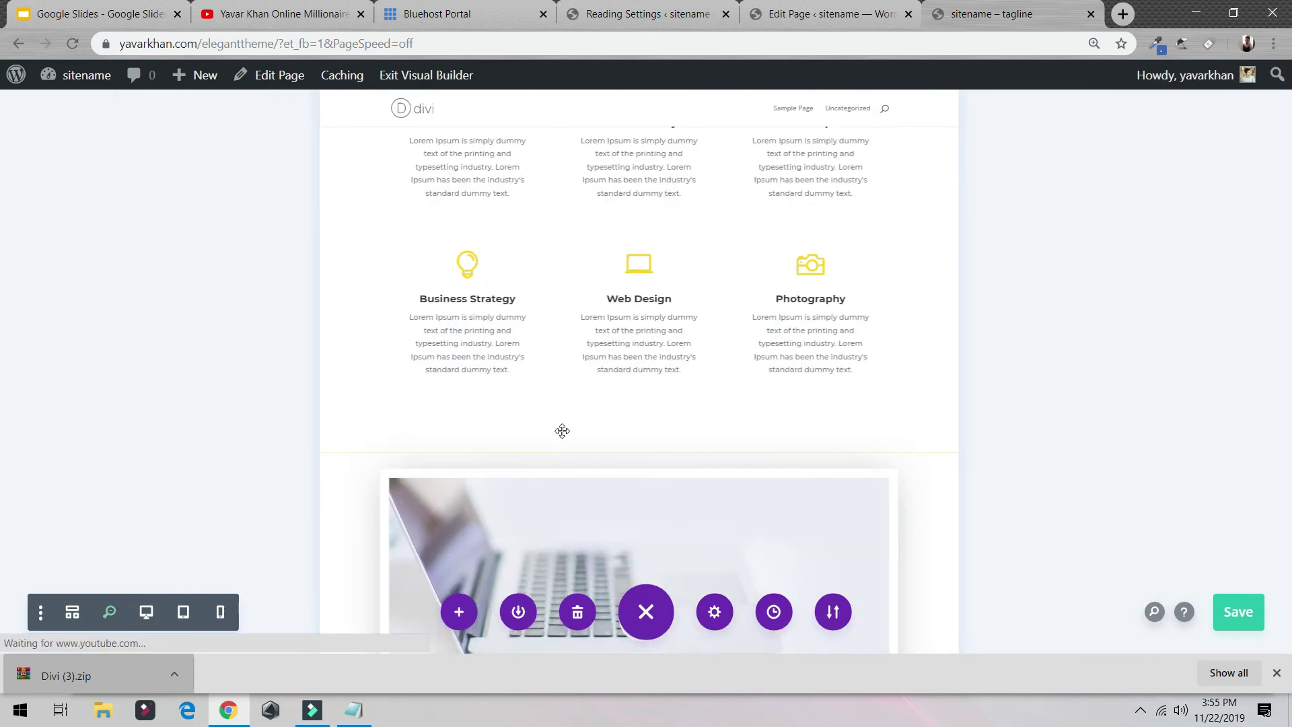
pyautogui.click(564, 398)
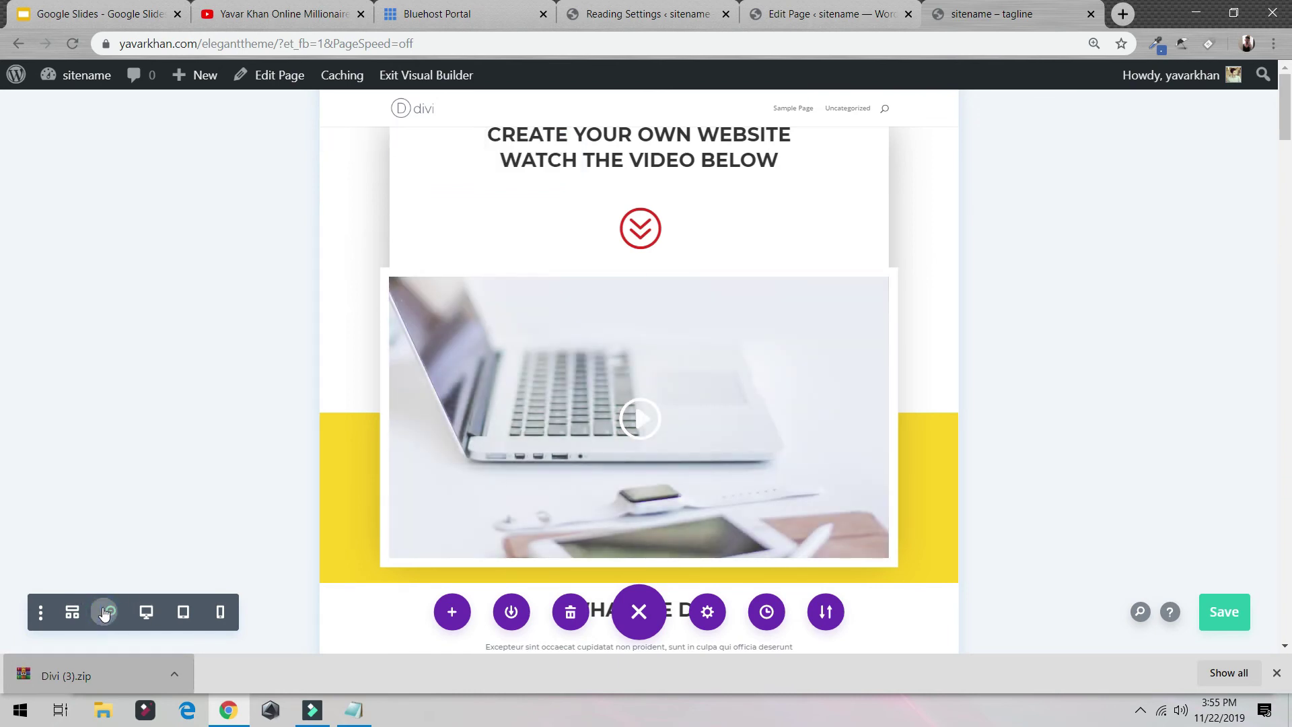
pyautogui.click(105, 612)
pyautogui.click(417, 73)
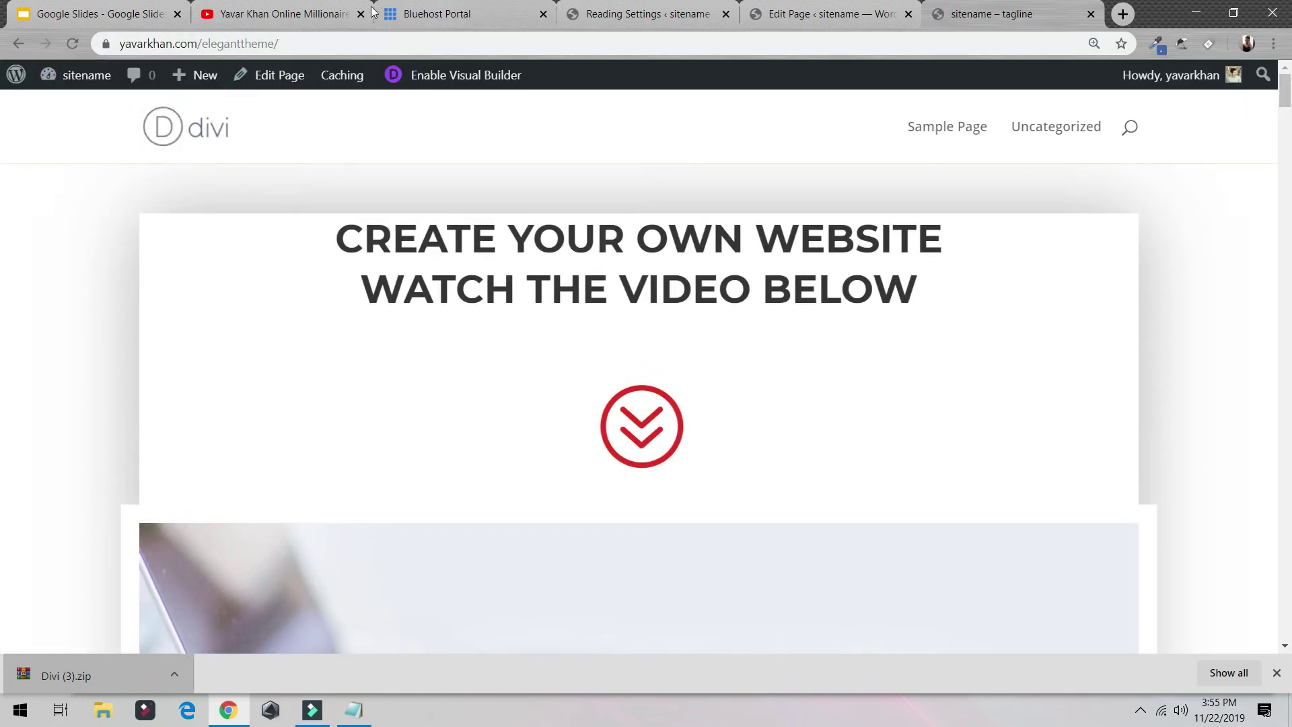
# Open the site's address in an incognito window and look over the published homepage.
pyautogui.click(276, 46)
pyautogui.hotkey('ctrl', 'c')
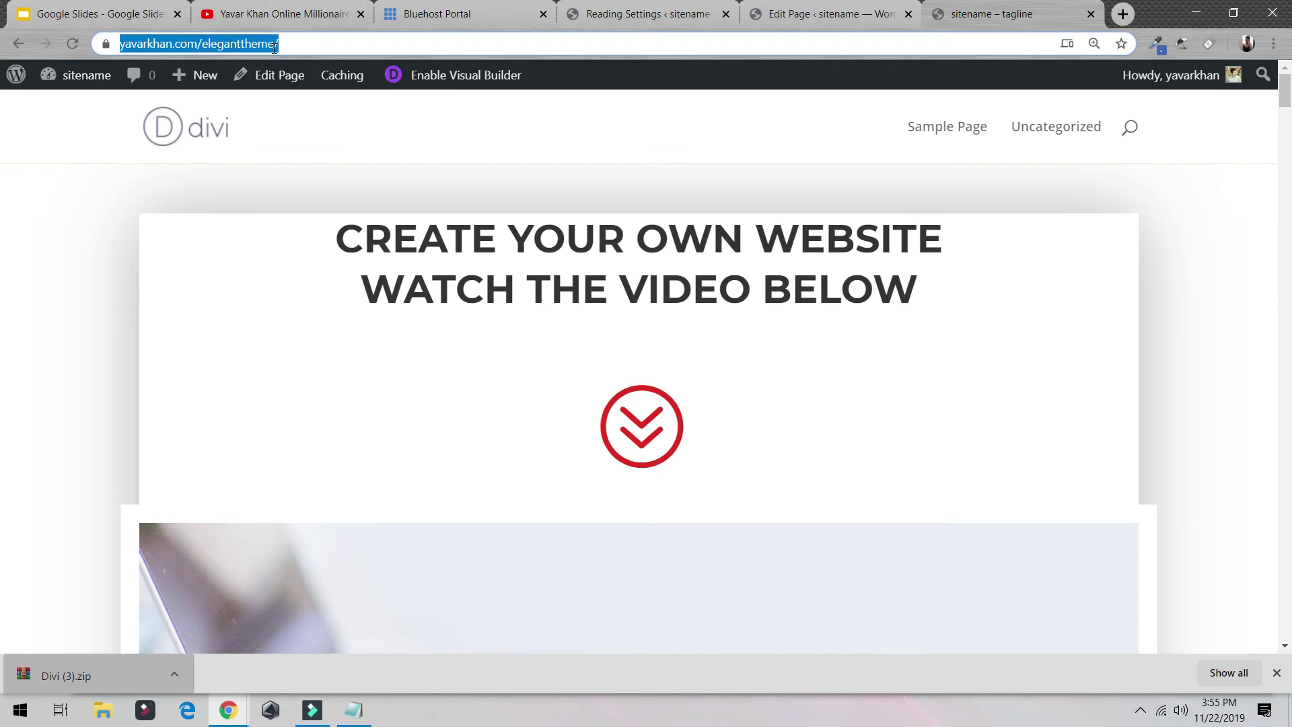
pyautogui.hotkey('ctrl', 'shift', 'n')
pyautogui.hotkey('ctrl', 'v')
pyautogui.press('Return')
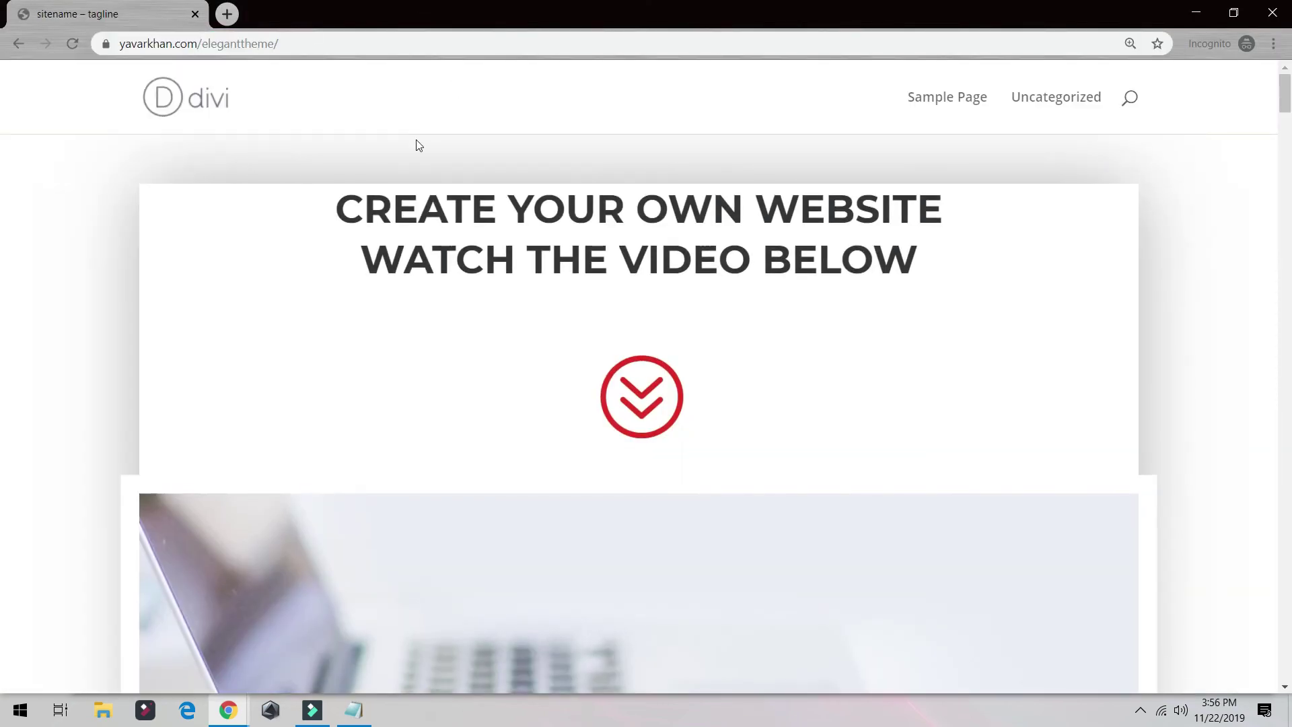
pyautogui.scroll(-8, 404, 276)
pyautogui.scroll(6, 408, 271)
pyautogui.scroll(2, 971, 309)
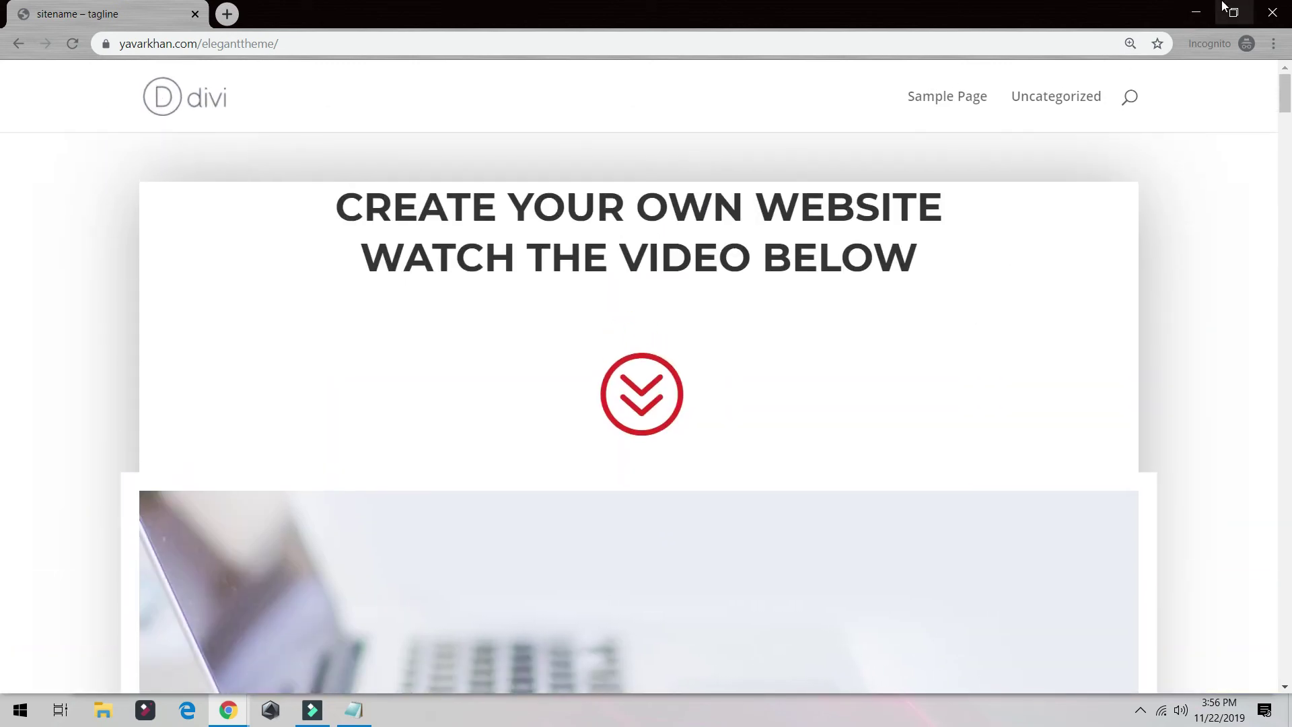
# Check how the homepage adapts to a narrow, phone-sized window, and close the incognito window.
pyautogui.click(1224, 7)
pyautogui.scroll(-3, 340, 363)
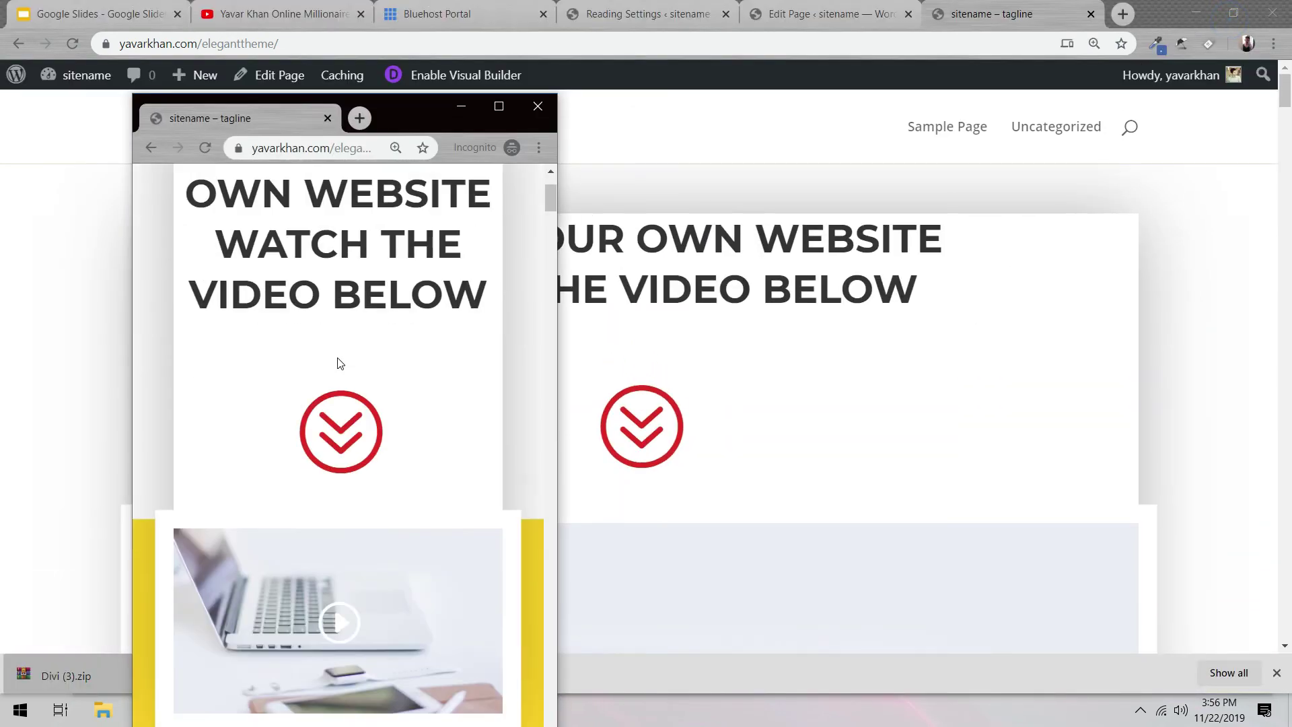
pyautogui.scroll(-5, 341, 364)
pyautogui.scroll(8, 338, 366)
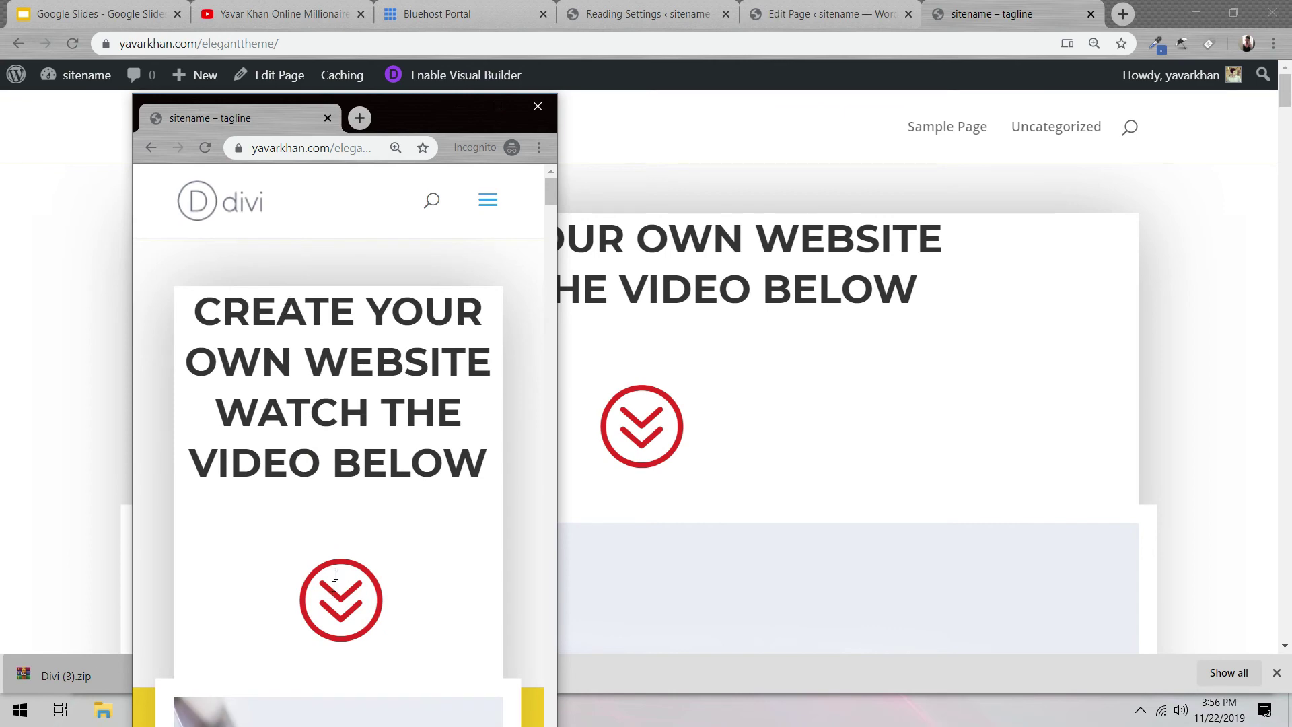
pyautogui.scroll(-5, 336, 575)
pyautogui.click(499, 106)
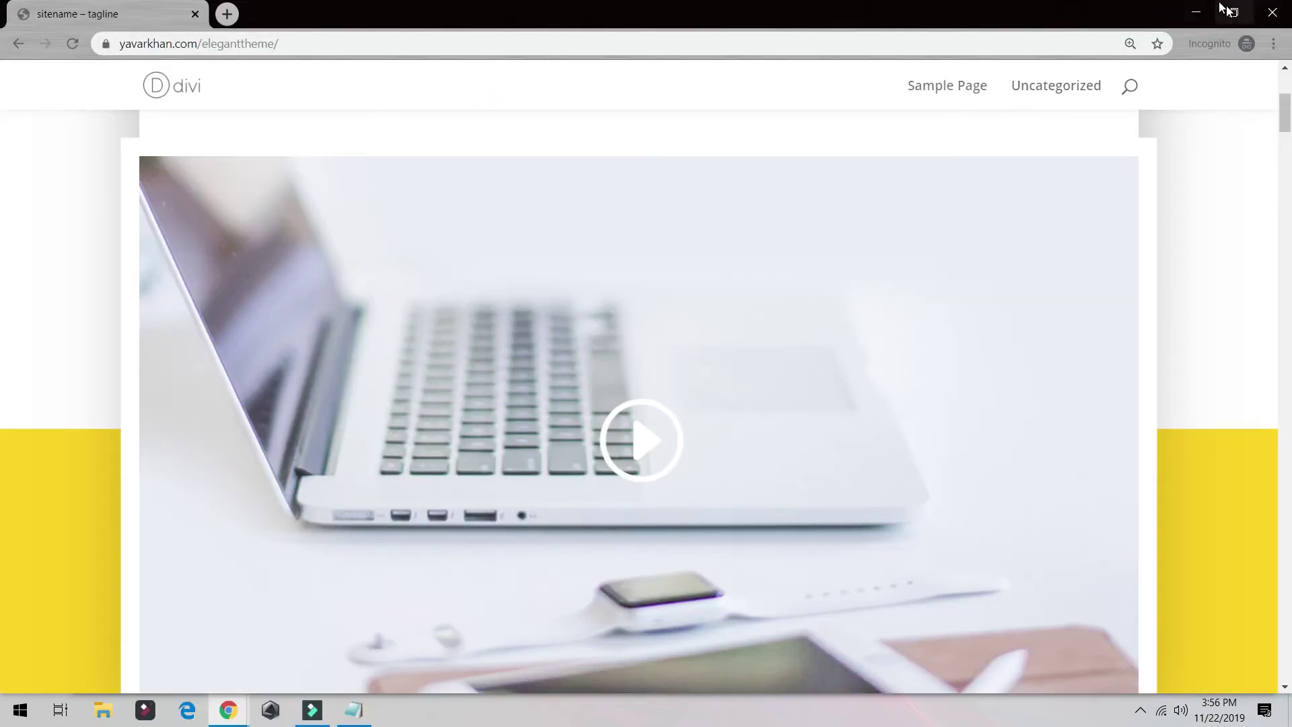
pyautogui.click(1272, 12)
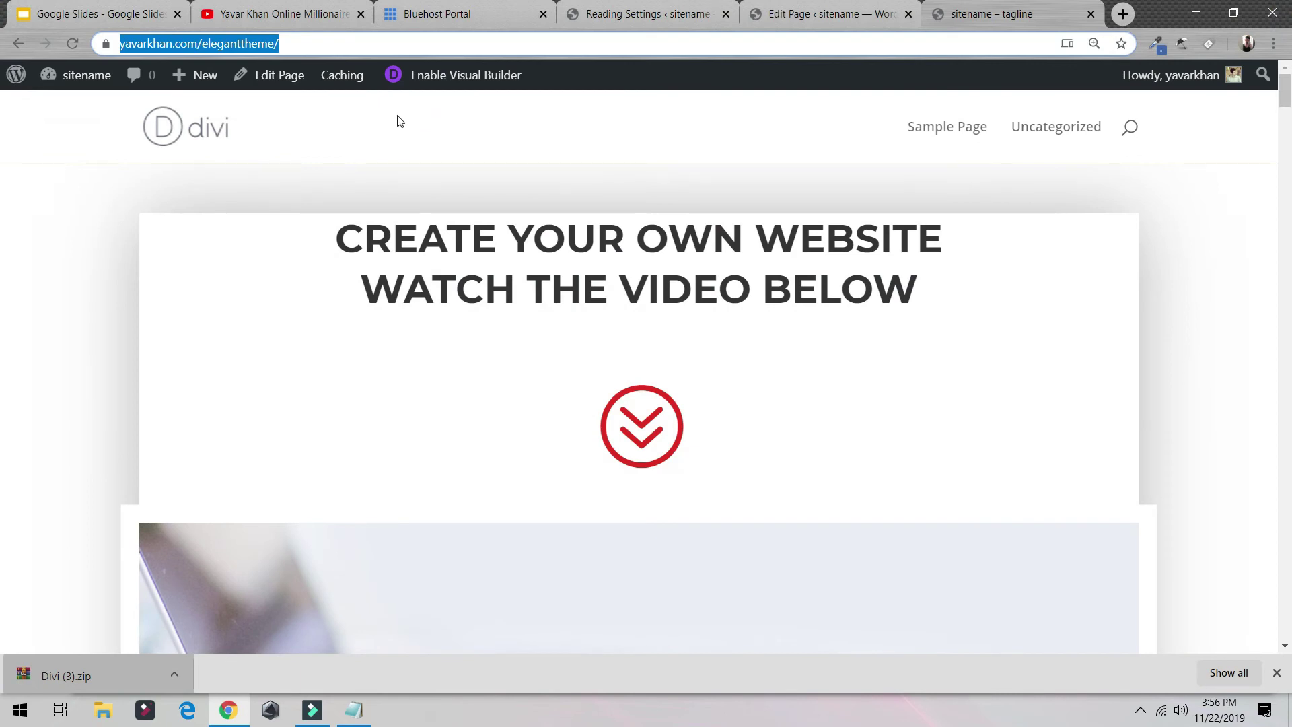
# Open the WordPress dashboard in a new tab and close the homepage, page-editing and reading-settings tabs.
pyautogui.moveTo(75, 78)
pyautogui.middleClick(74, 108)
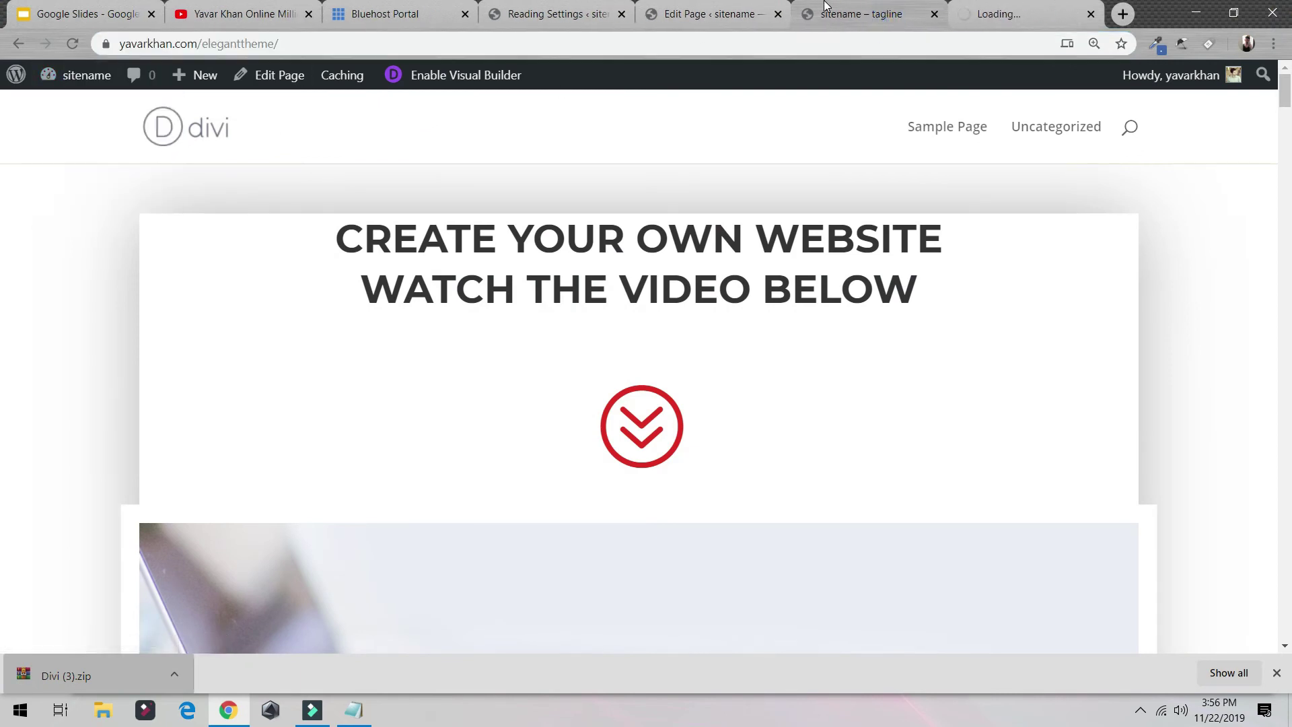
pyautogui.hotkey('ctrl', 'w')
pyautogui.click(788, 16)
pyautogui.hotkey('ctrl', 'w')
pyautogui.click(725, 16)
pyautogui.hotkey('ctrl', 'w')
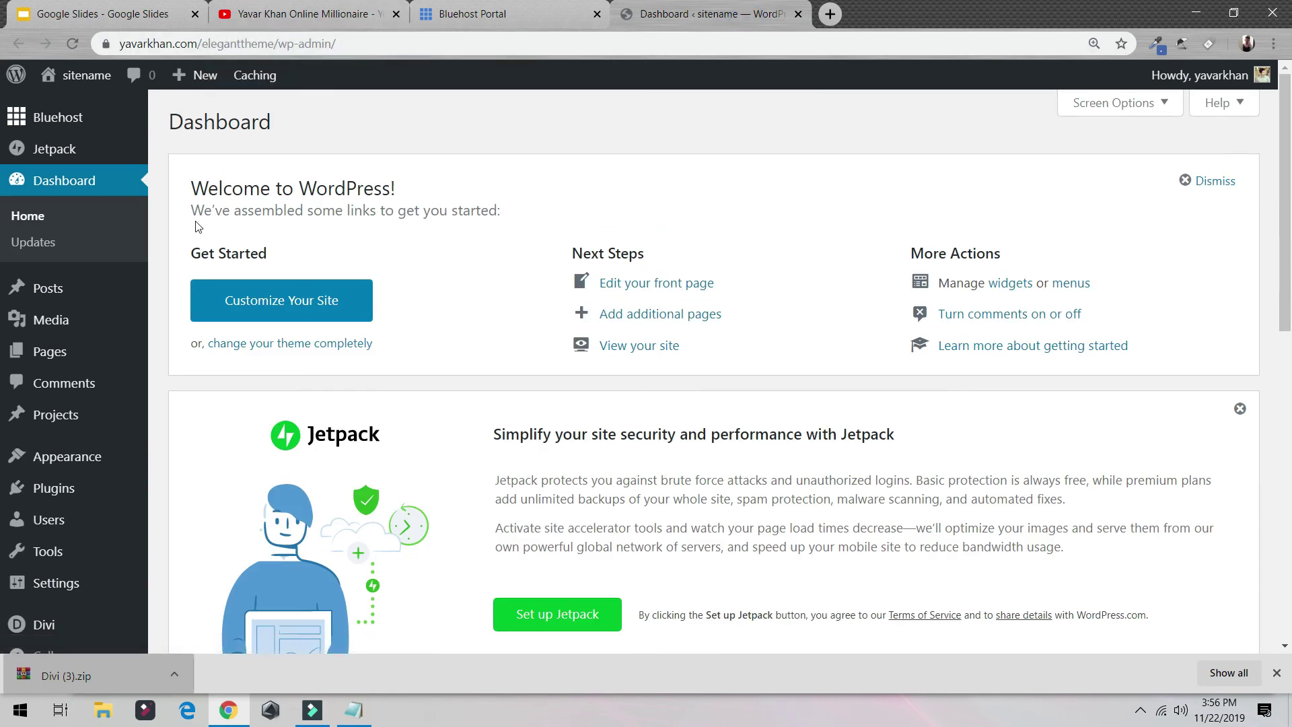
# Open the site's Menus management page from the WordPress dashboard.
pyautogui.click(452, 8)
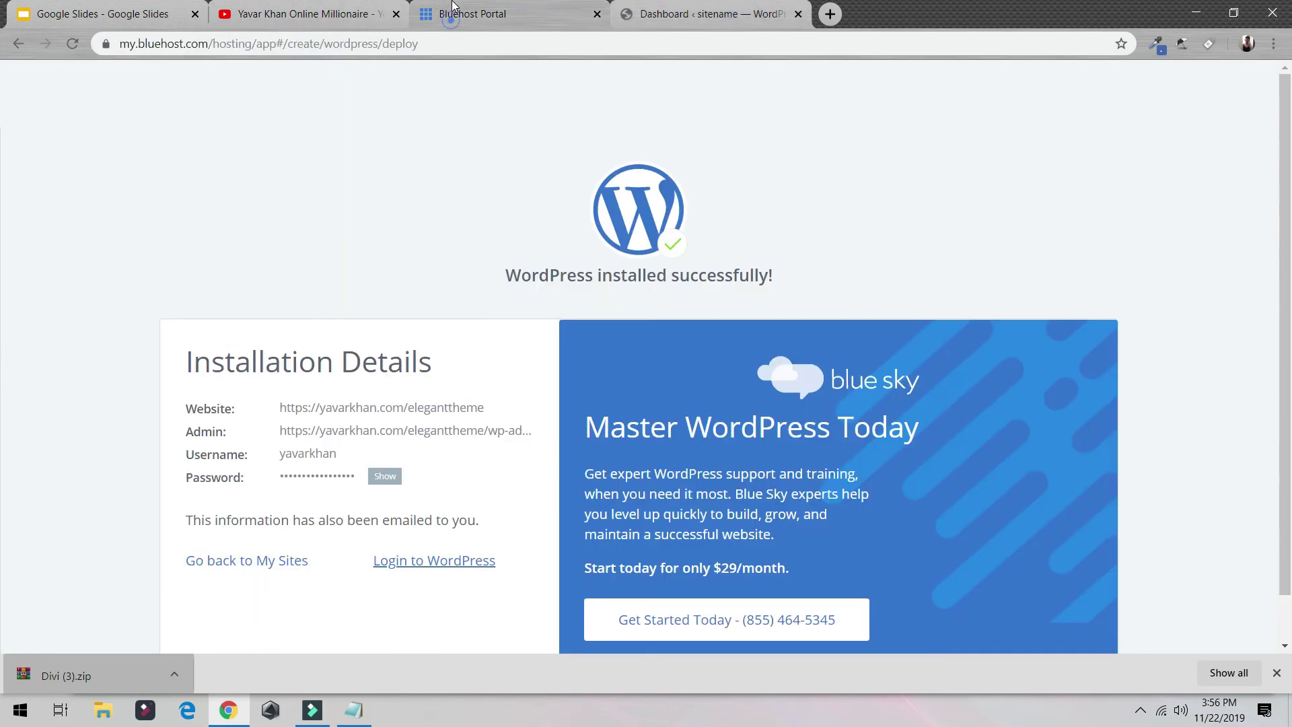
pyautogui.click(676, 6)
pyautogui.moveTo(76, 453)
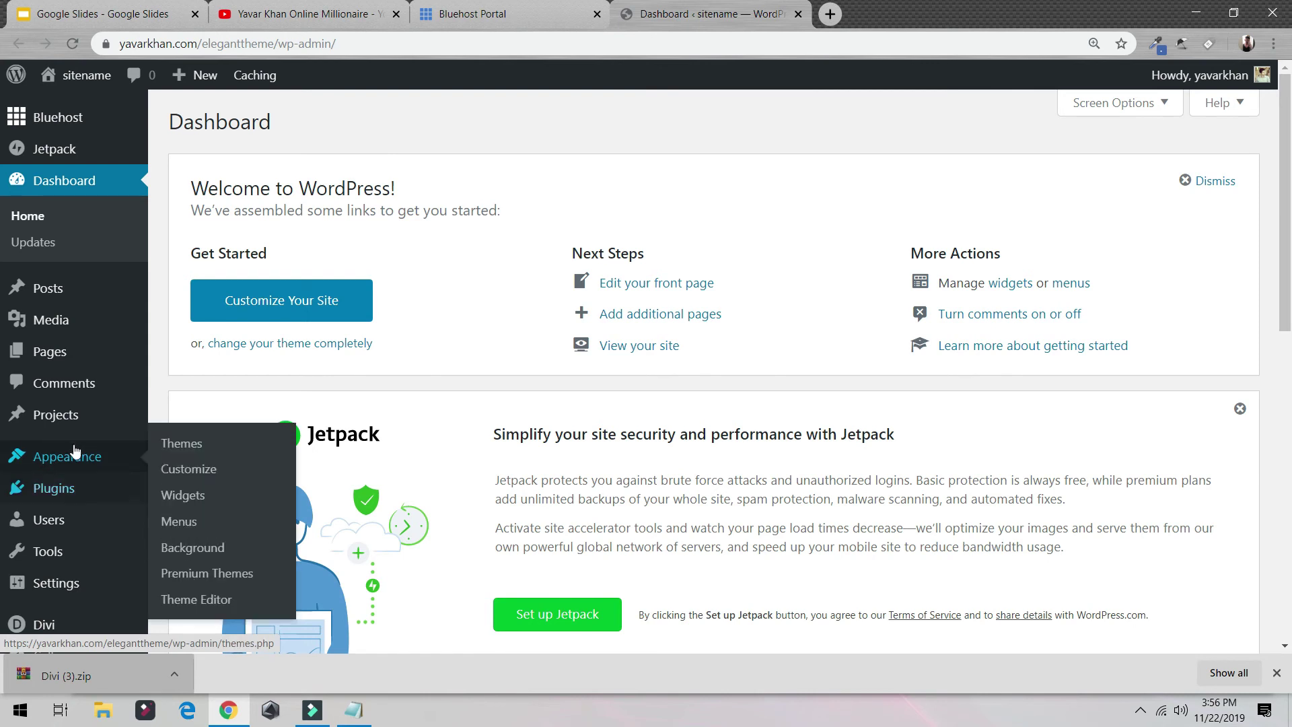
pyautogui.click(194, 523)
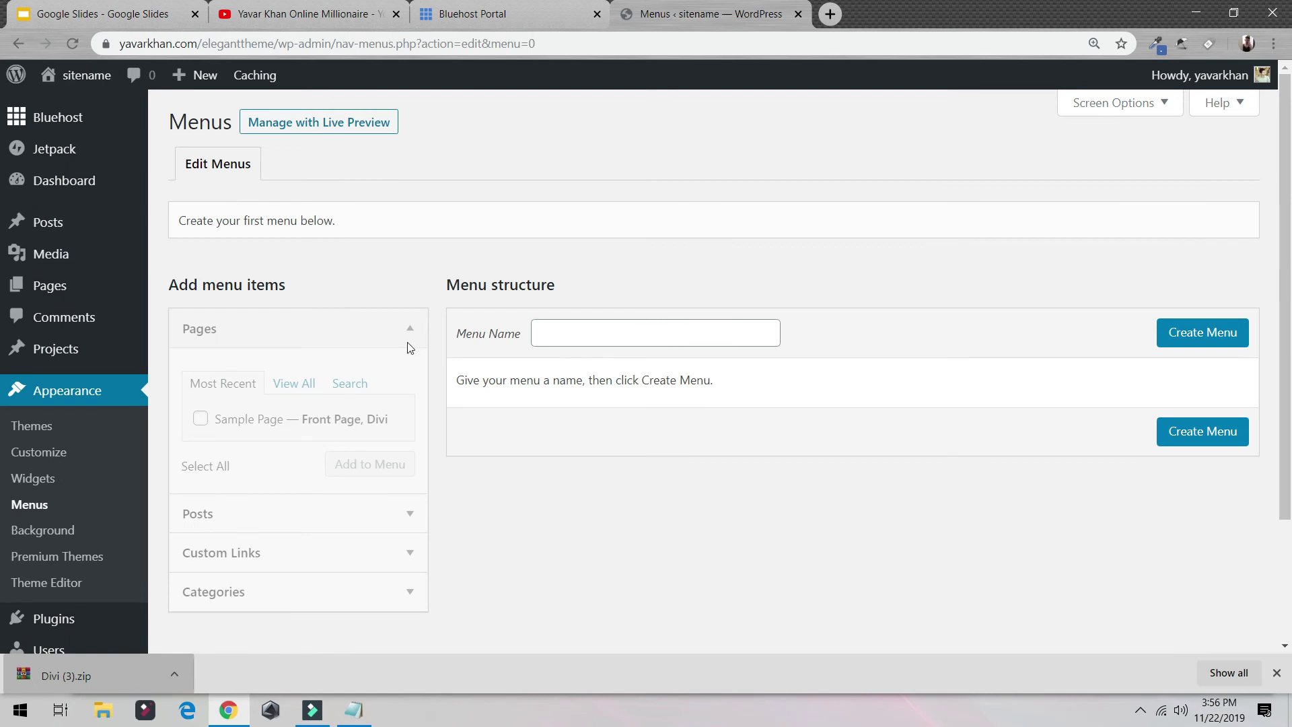
# Create a menu named Home Menu, assign it to the Primary Menu location, and save it.
pyautogui.click(647, 337)
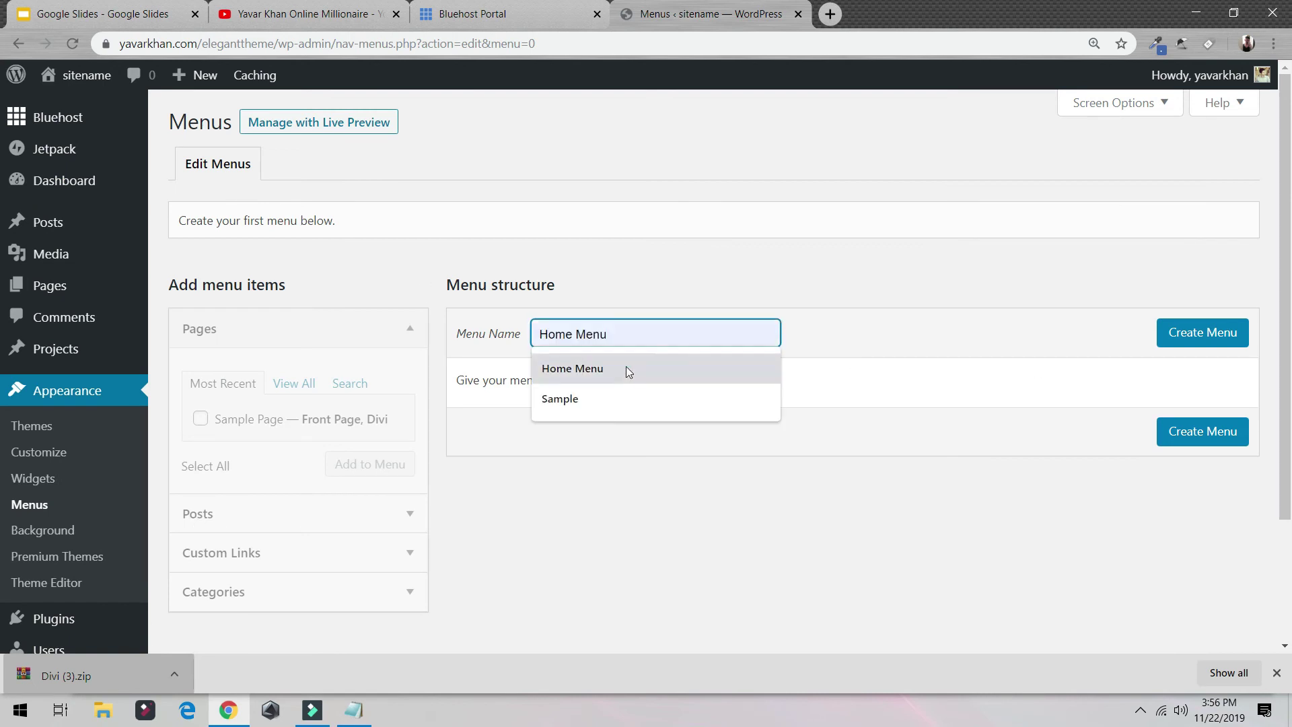
pyautogui.click(626, 369)
pyautogui.click(1206, 337)
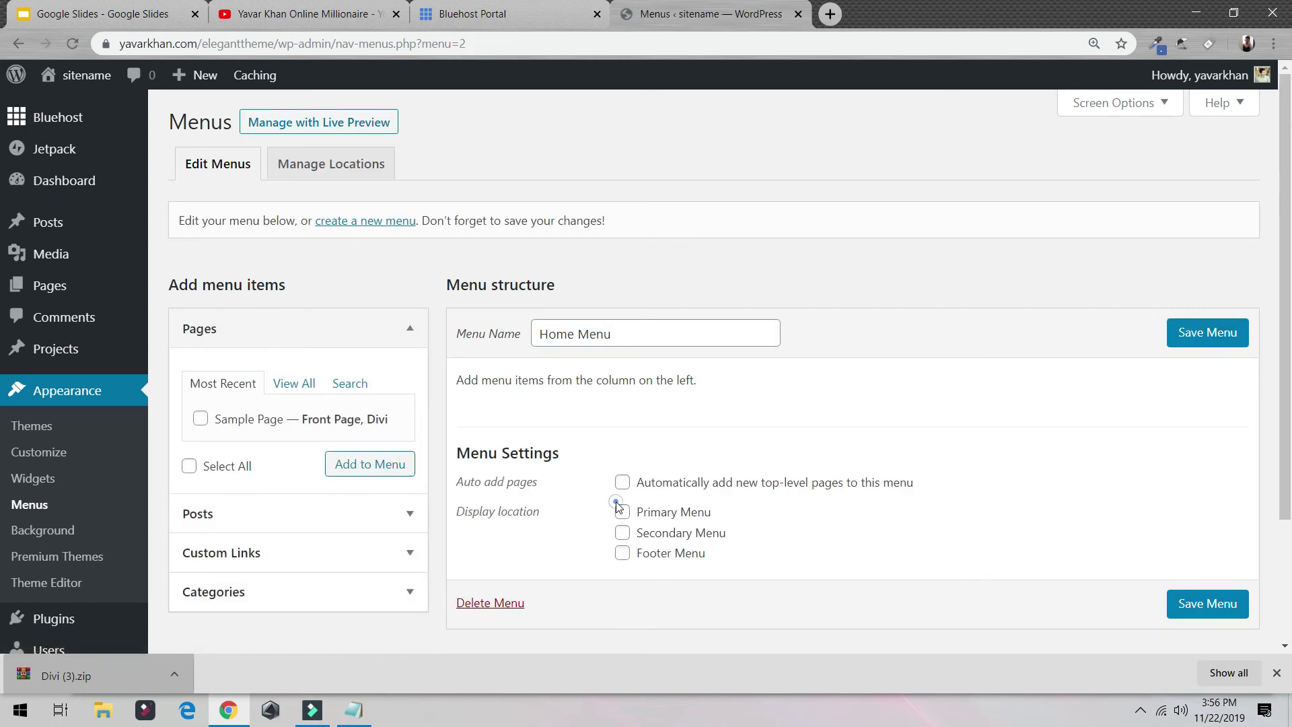
pyautogui.click(1208, 333)
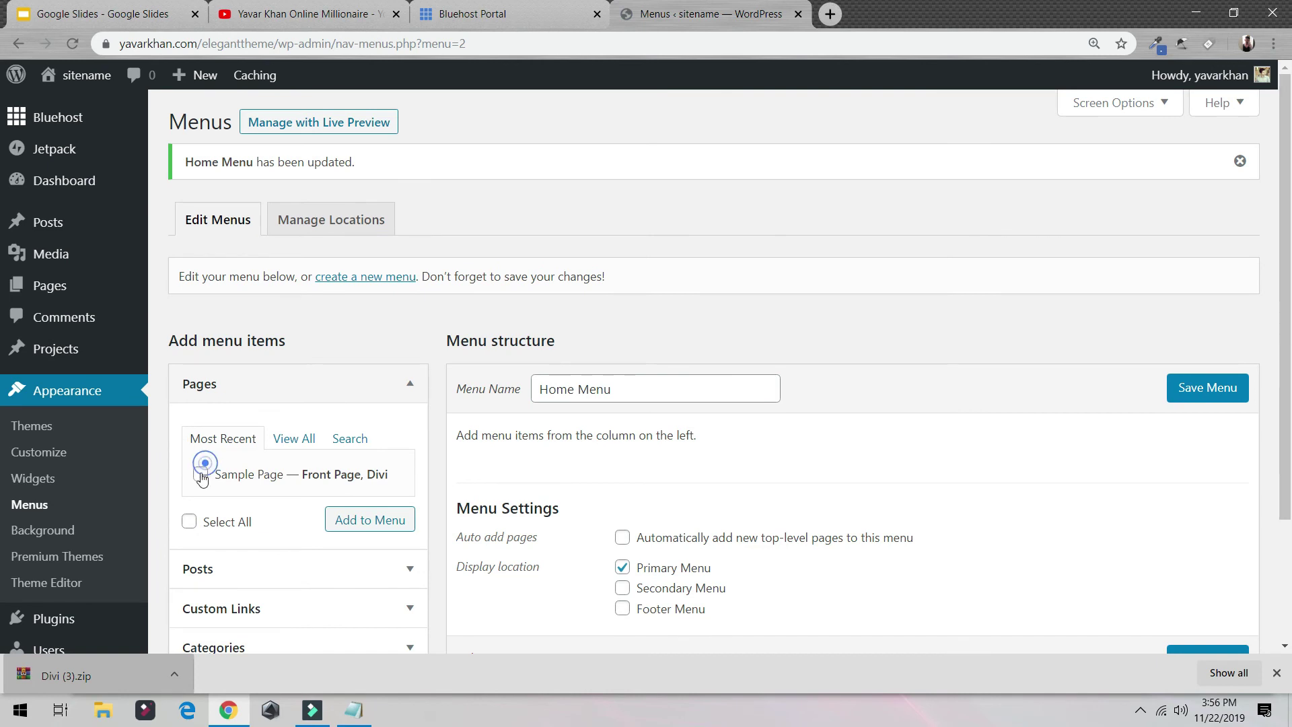
# Add Sample Page to Home Menu with the navigation label "Home" and save the menu.
pyautogui.click(349, 532)
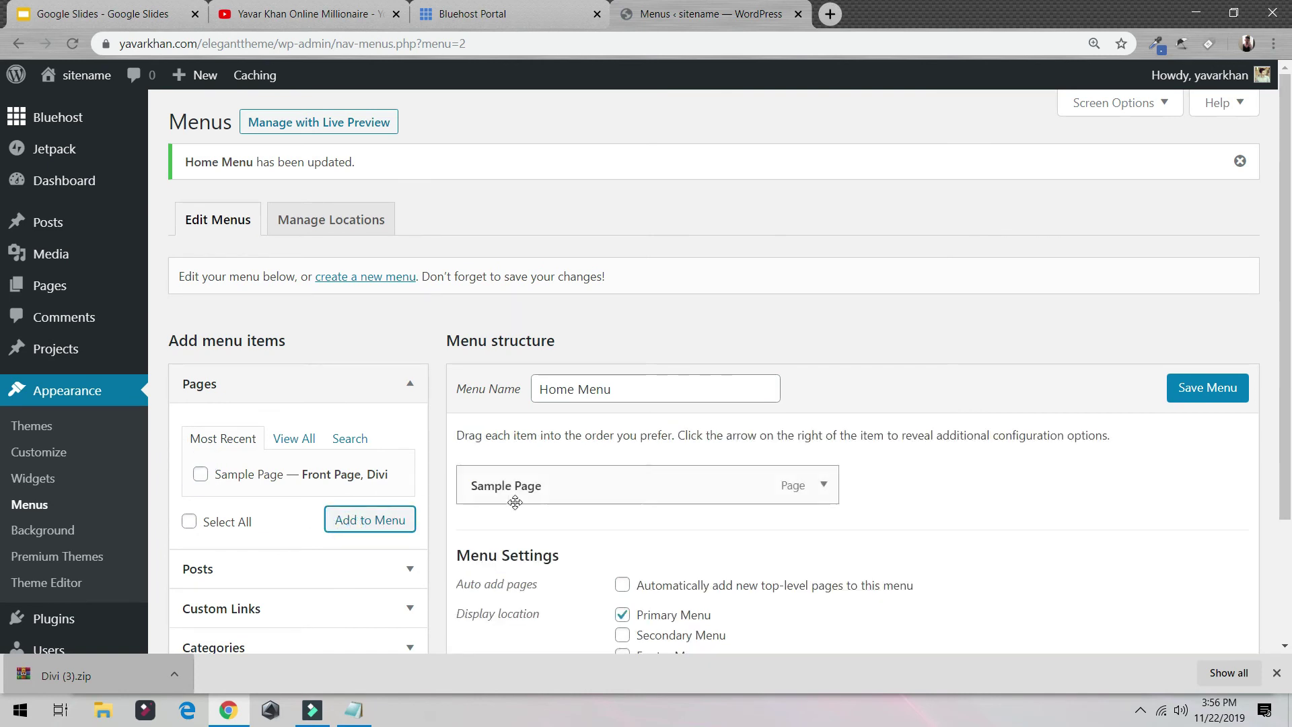
pyautogui.click(822, 484)
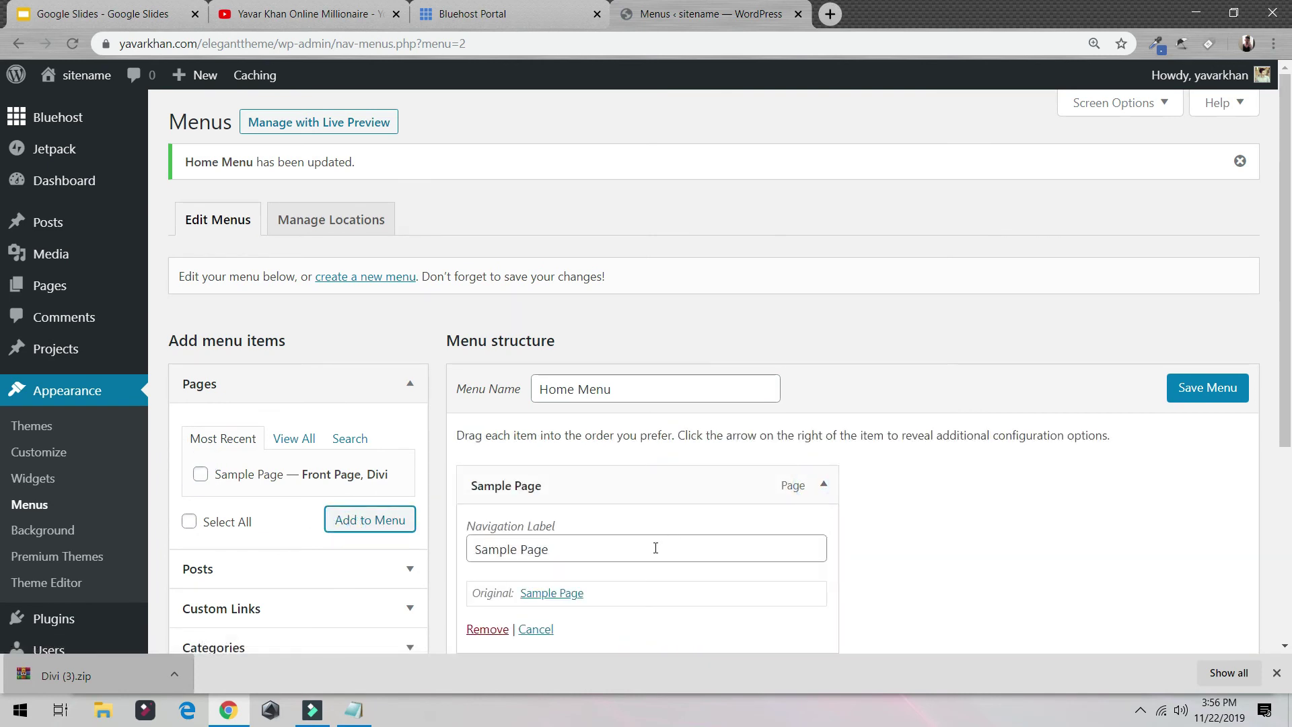
pyautogui.click(653, 547)
pyautogui.hotkey('ctrl', 'a')
pyautogui.write('H')
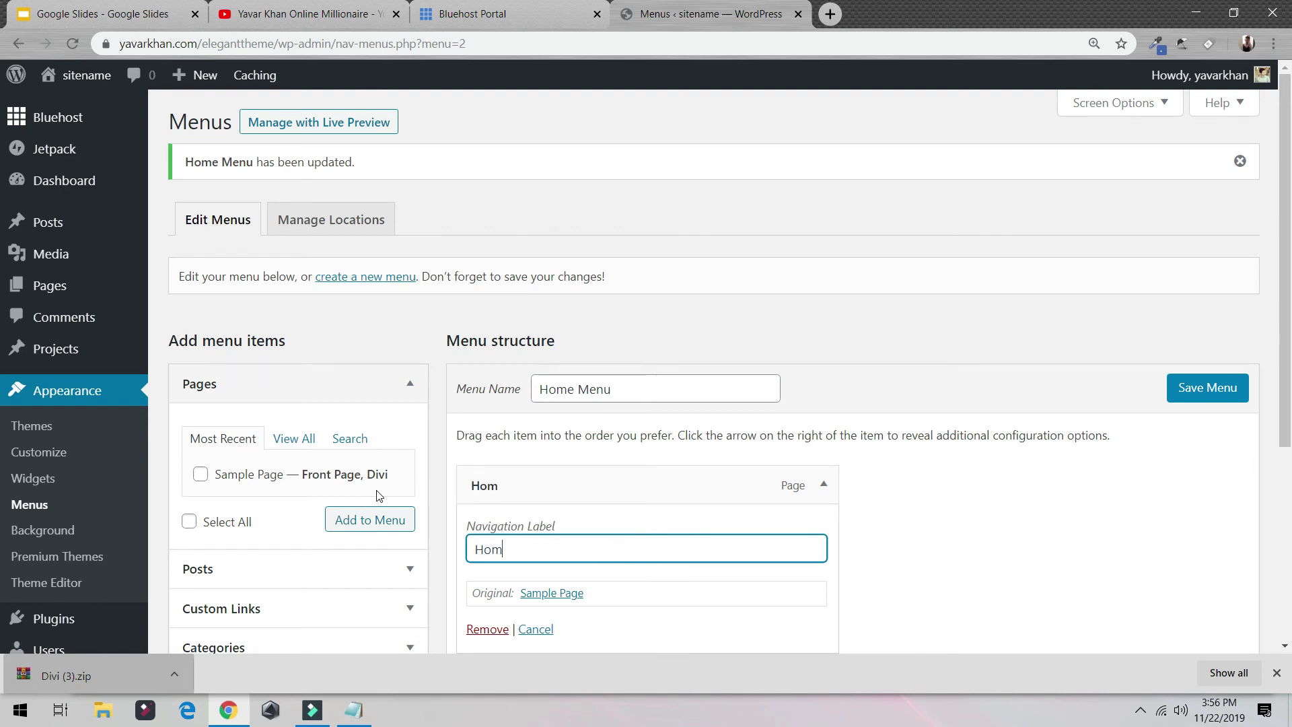
pyautogui.click(1215, 393)
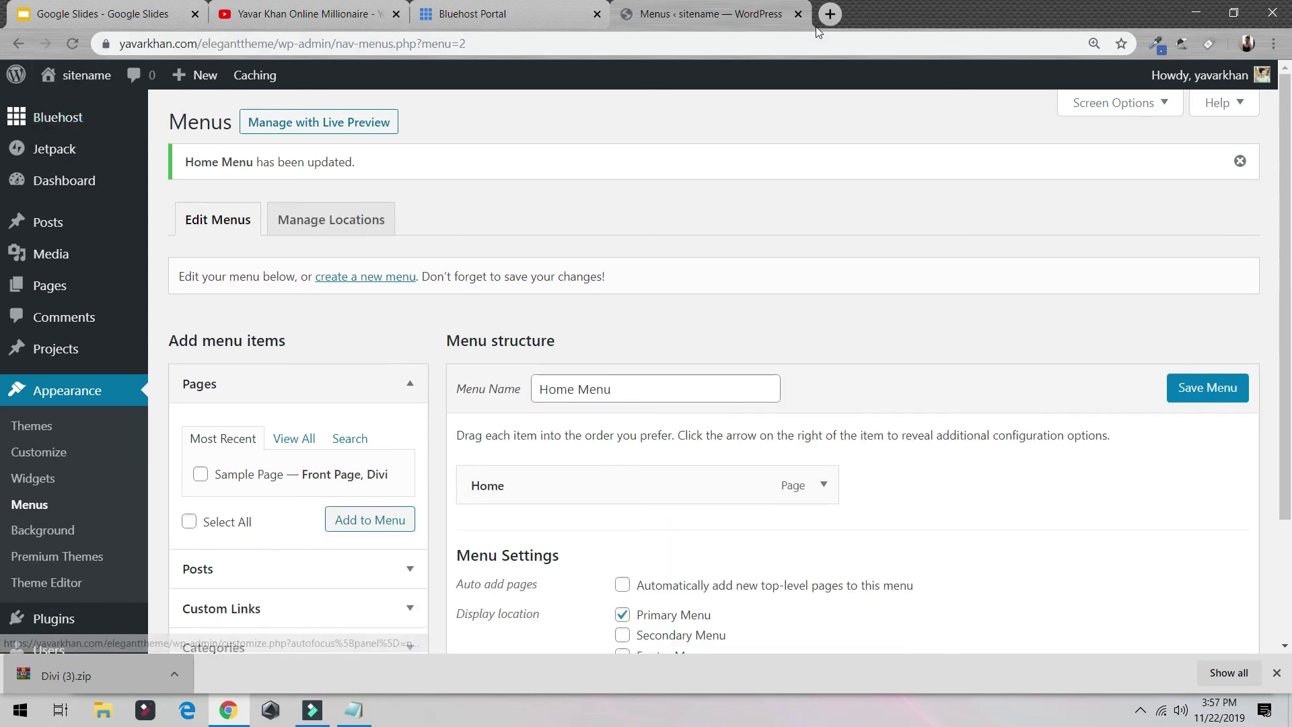
# Open the site in a new tab to check its header navigation.
pyautogui.middleClick(74, 114)
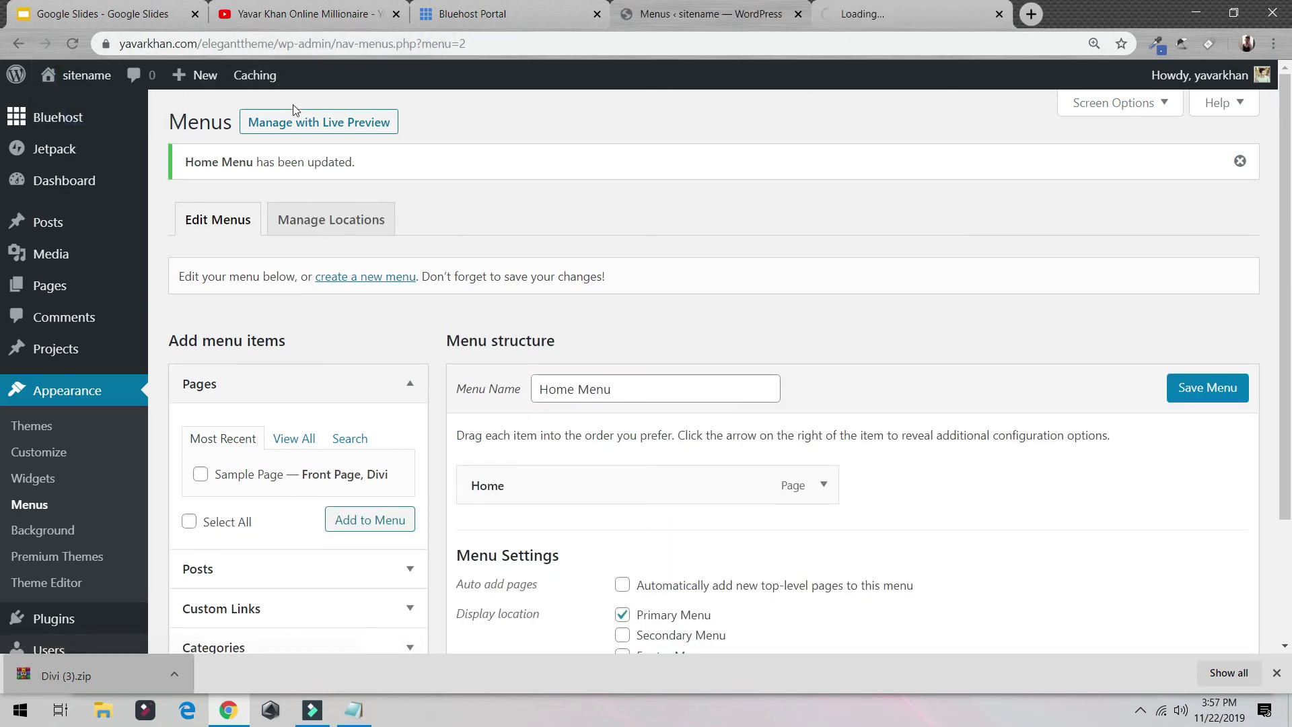
pyautogui.click(913, 6)
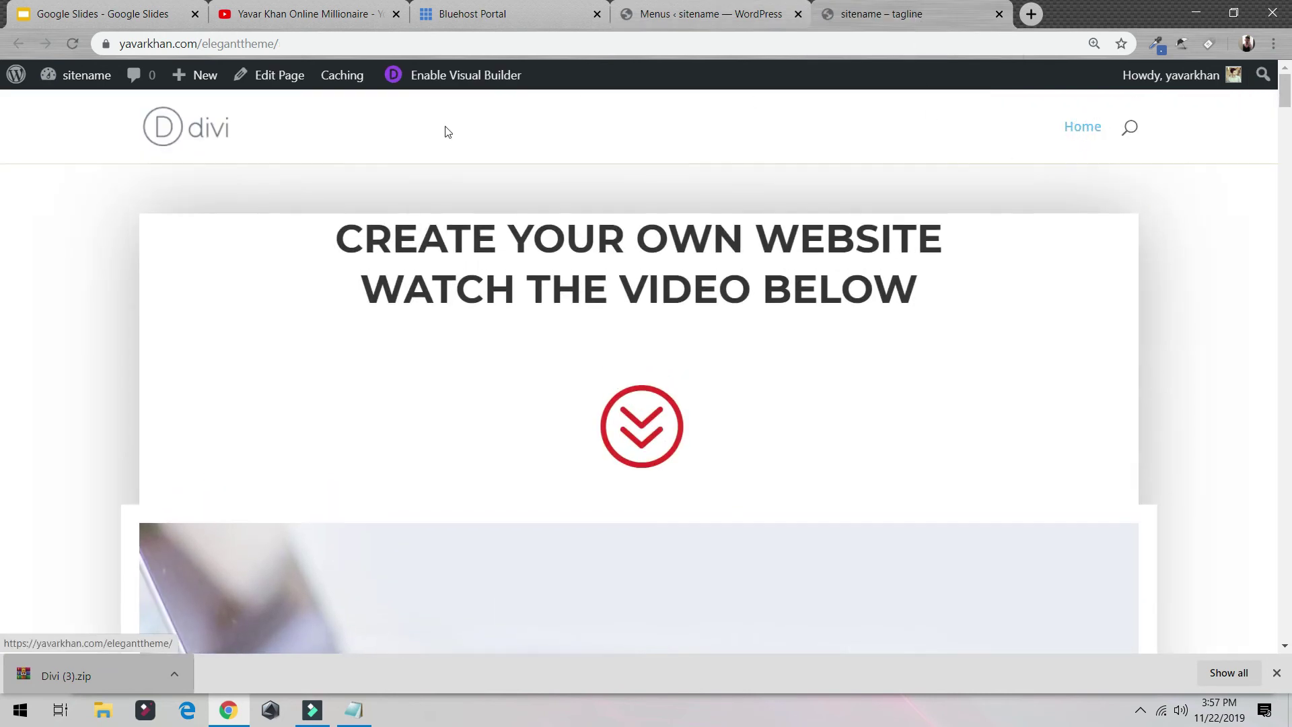
# Start a new page in its own tab, close the stray new-post tab, and title the page "About Us".
pyautogui.moveTo(195, 75)
pyautogui.middleClick(199, 110)
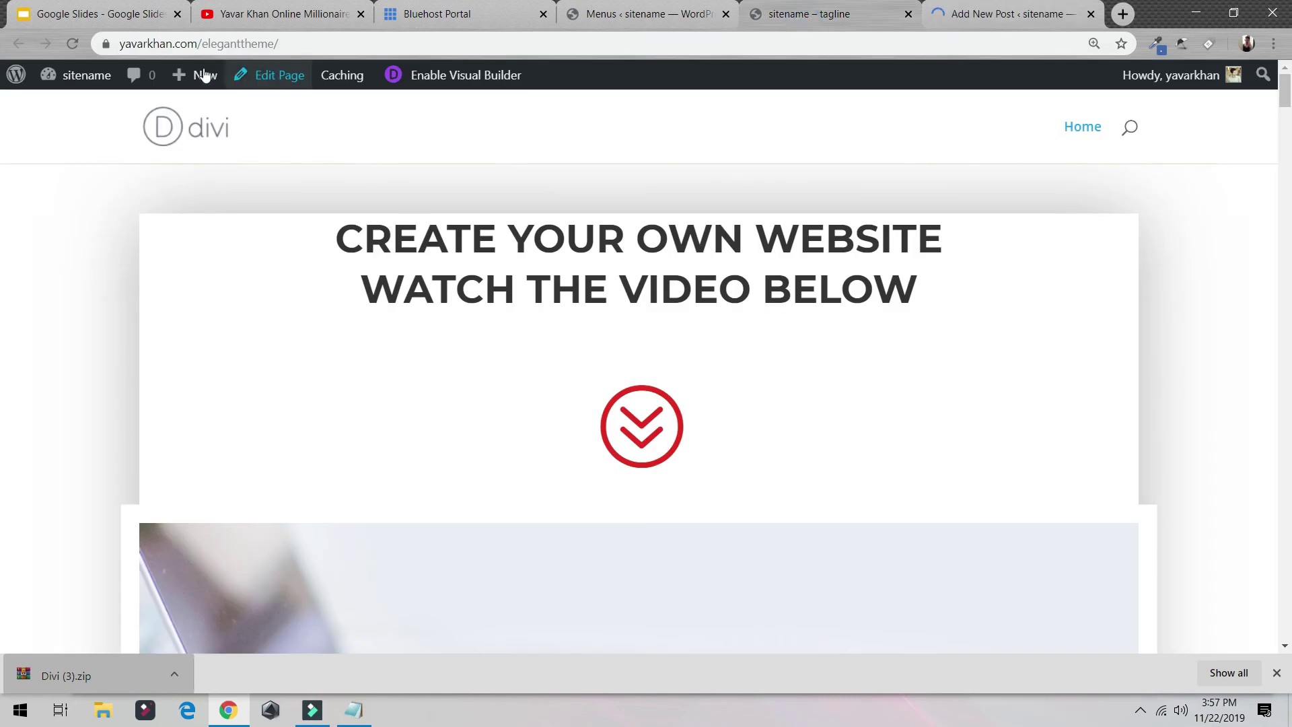
pyautogui.moveTo(206, 76)
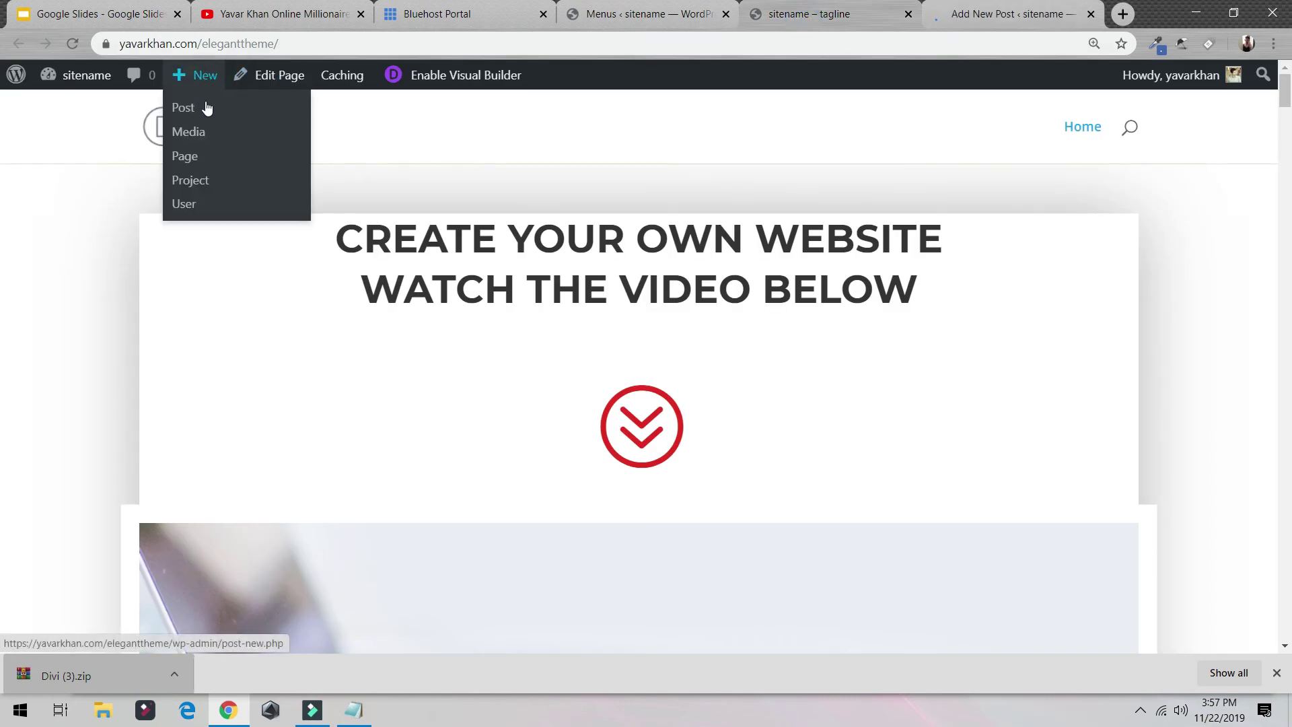
pyautogui.middleClick(195, 161)
pyautogui.click(879, 12)
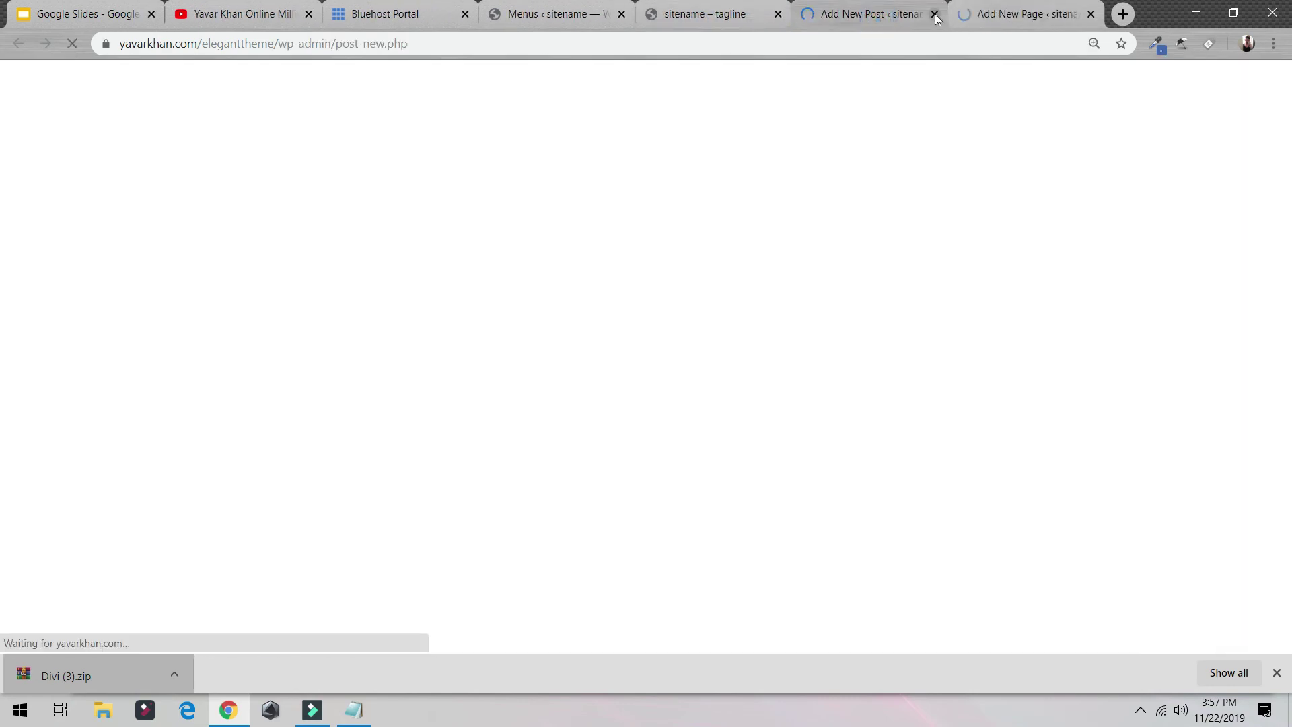
pyautogui.click(935, 13)
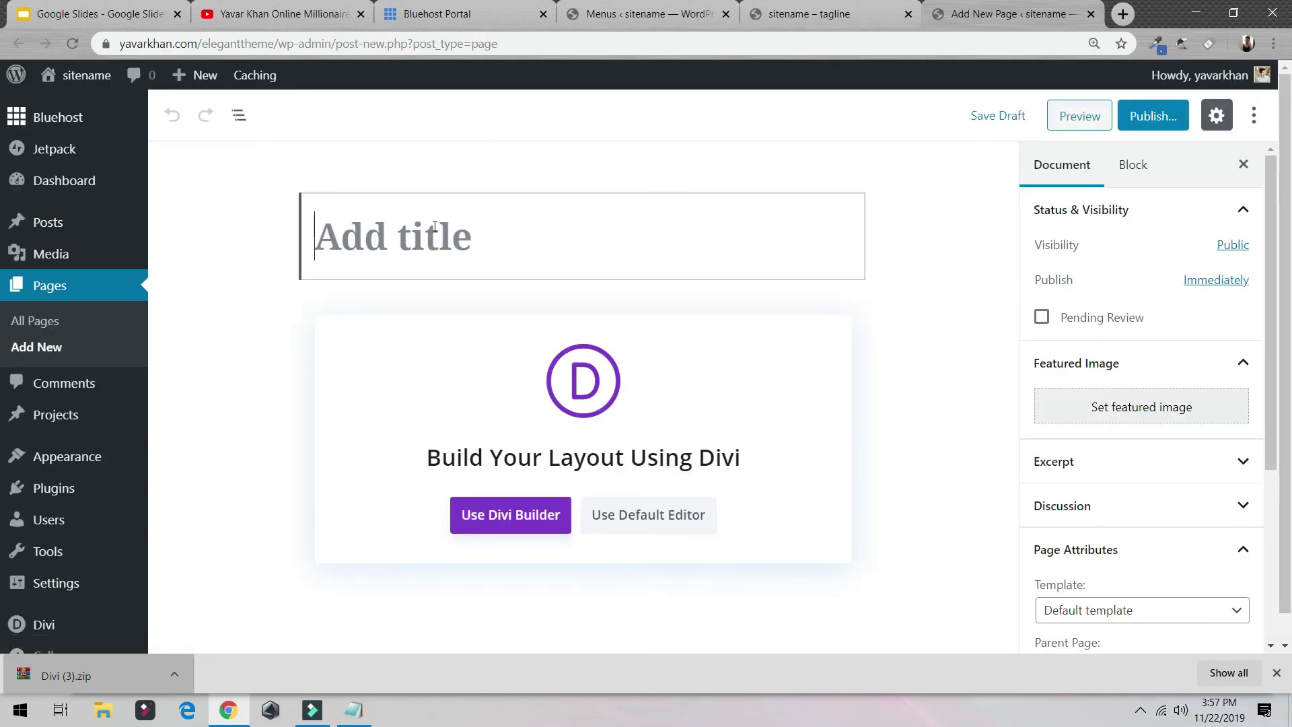
pyautogui.write('About Us')
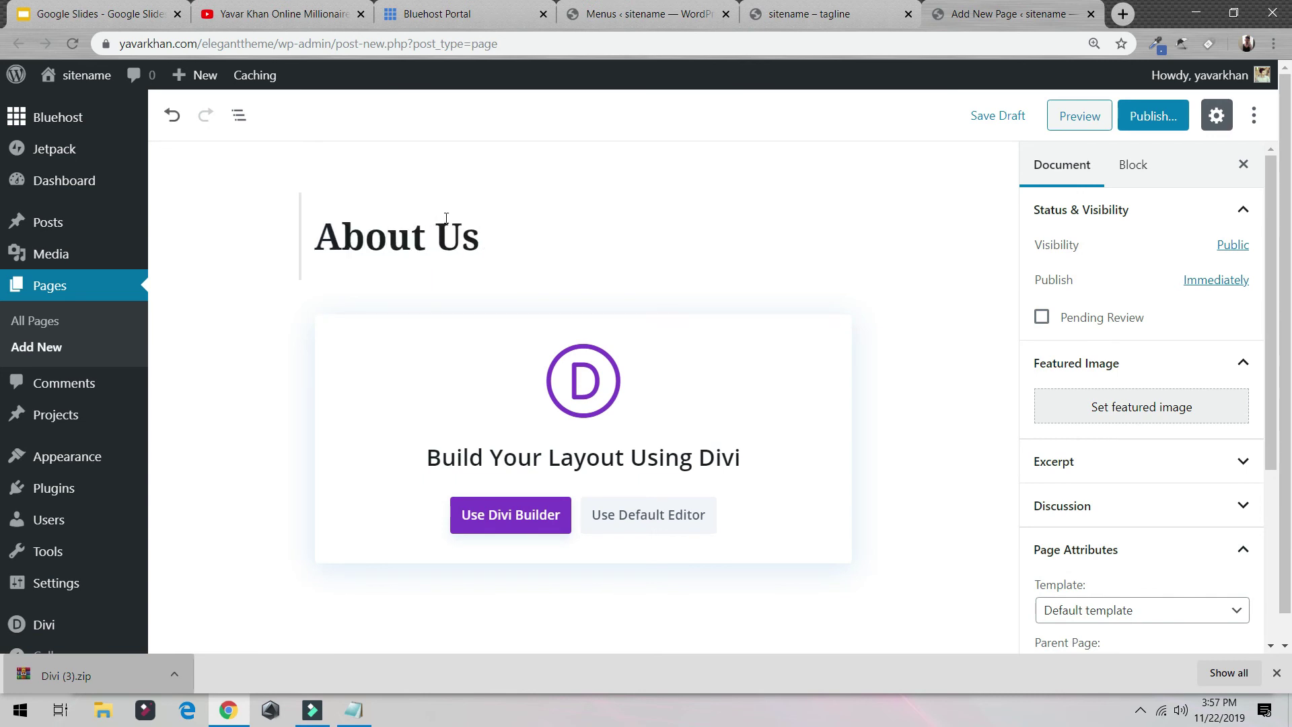
# Publish the About Us page and start building its layout with the Divi Builder.
pyautogui.click(1150, 120)
pyautogui.click(1167, 115)
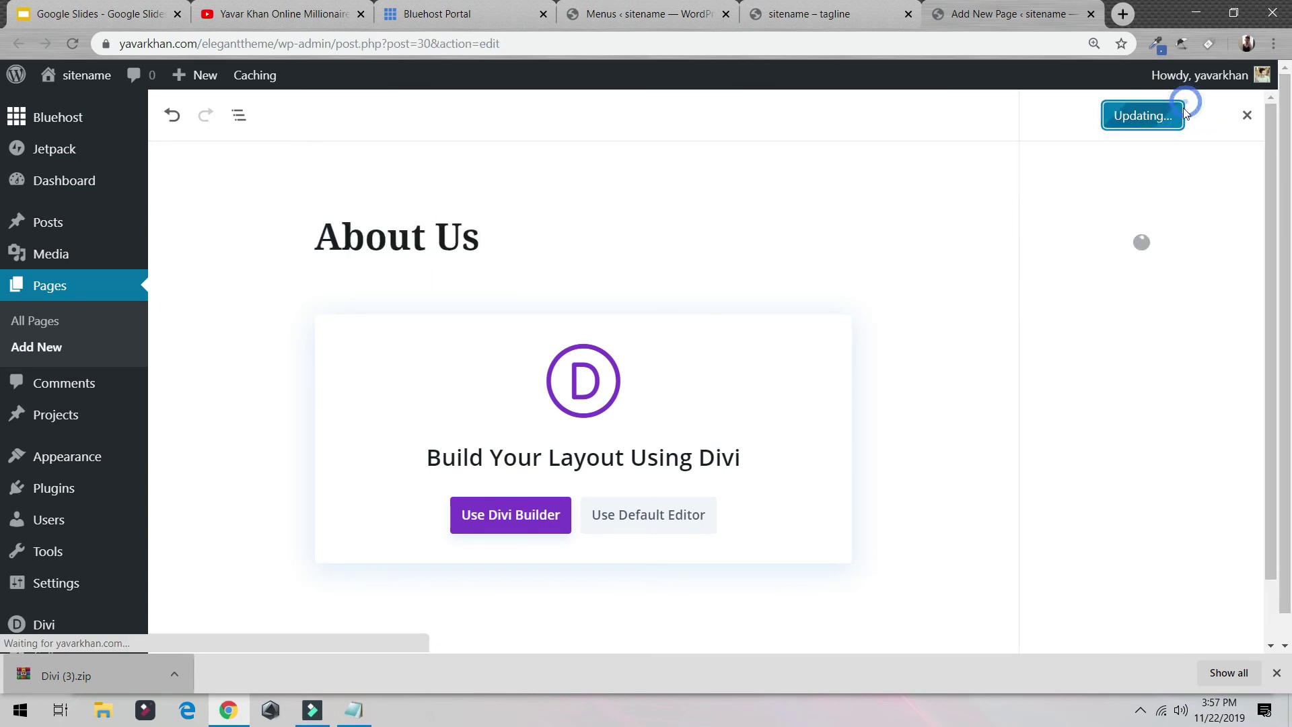
pyautogui.click(525, 522)
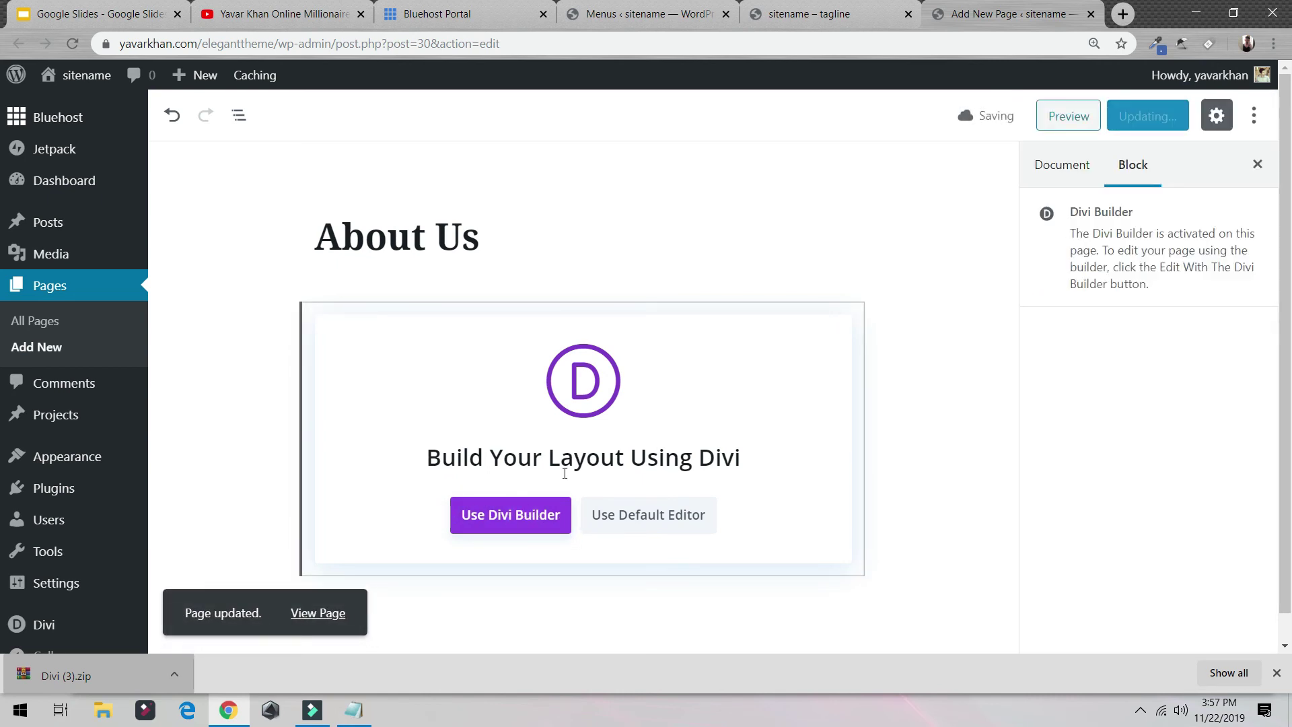
# Enable automatic adding of new top-level pages to Home Menu, add the About Us page to it, and save the menu.
pyautogui.click(642, 5)
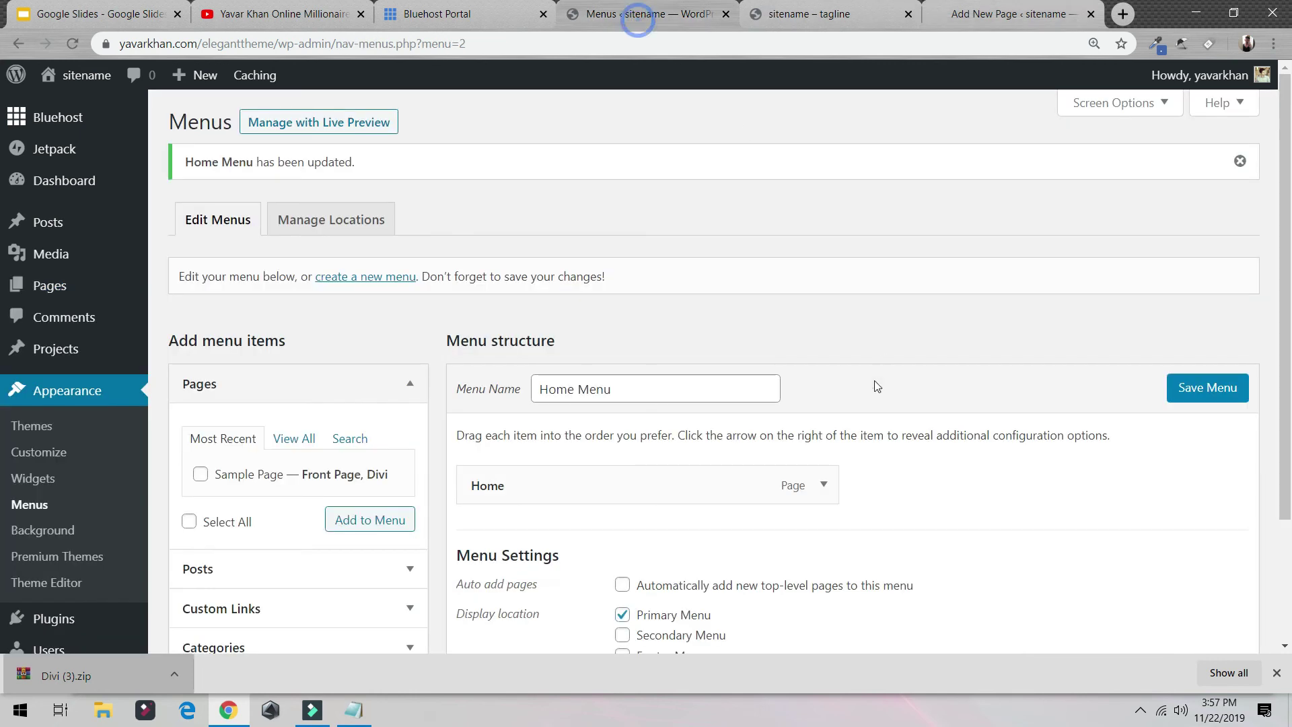
pyautogui.scroll(-2, 633, 405)
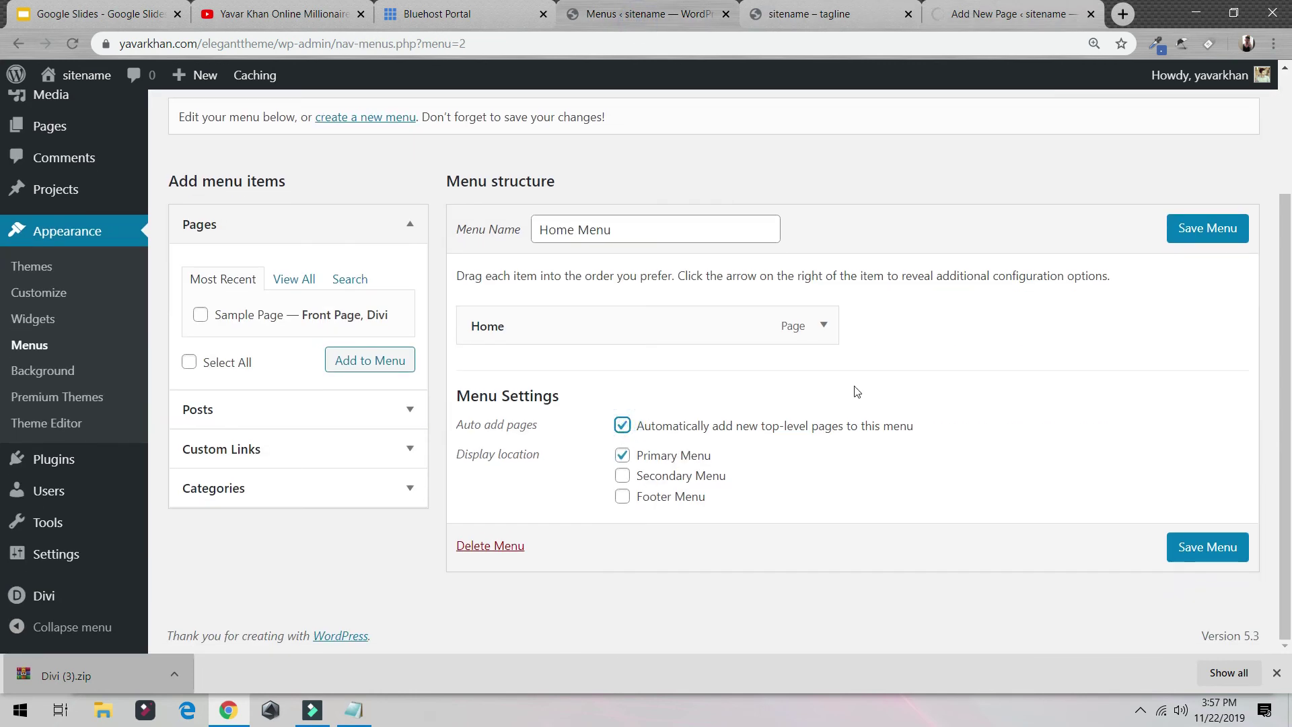
pyautogui.click(1199, 230)
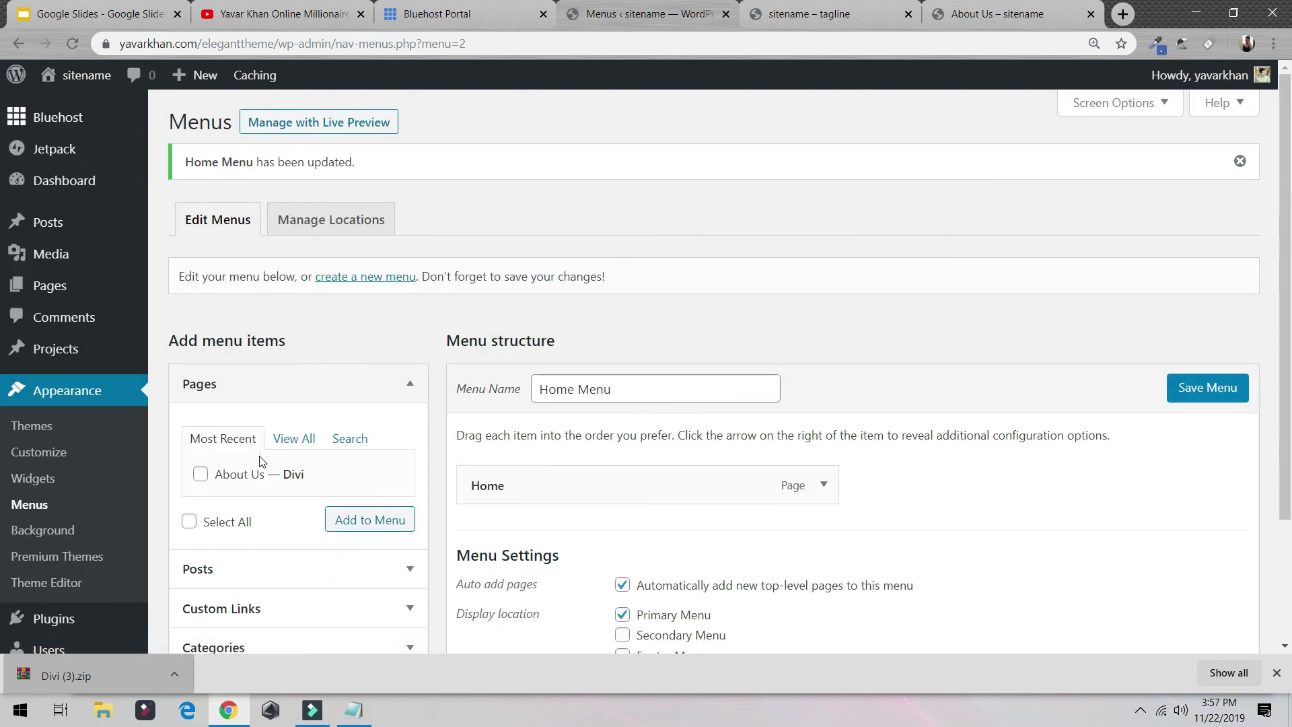
pyautogui.click(341, 516)
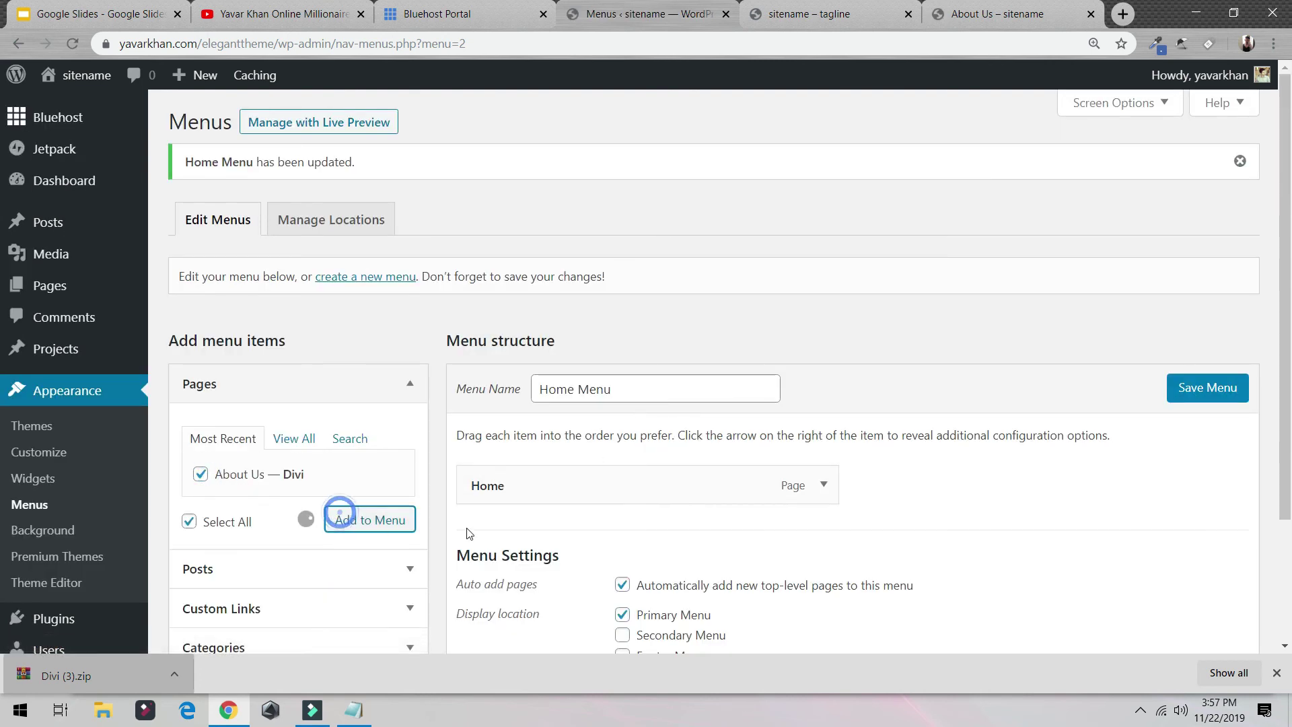
pyautogui.click(1209, 397)
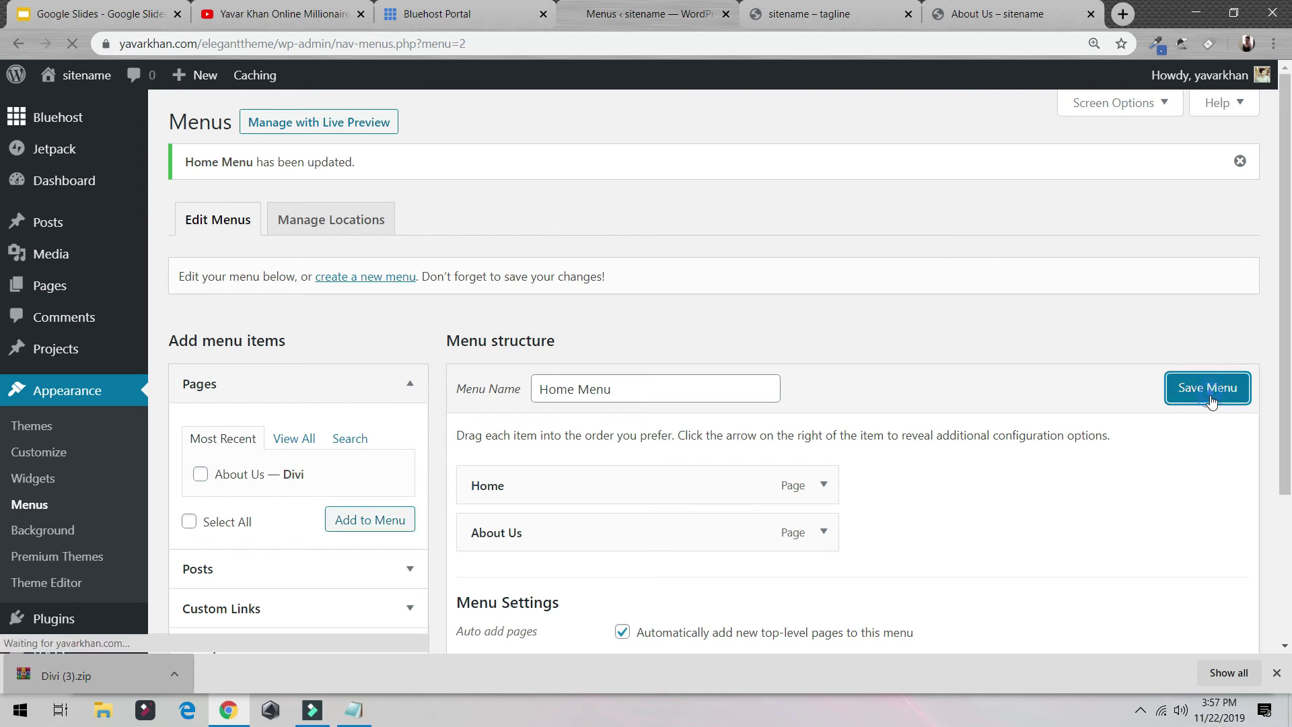
# Reload the live site to check its header navigation and open the About Us page from it.
pyautogui.click(848, 15)
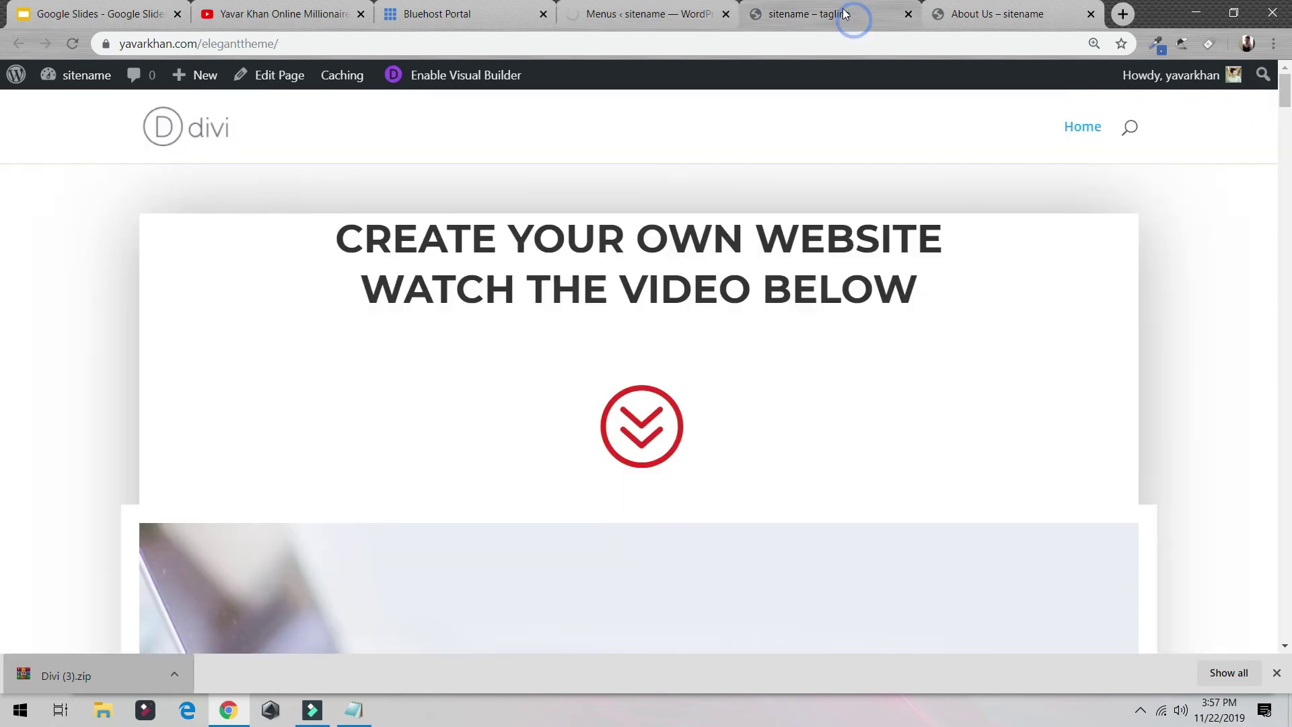
pyautogui.click(72, 45)
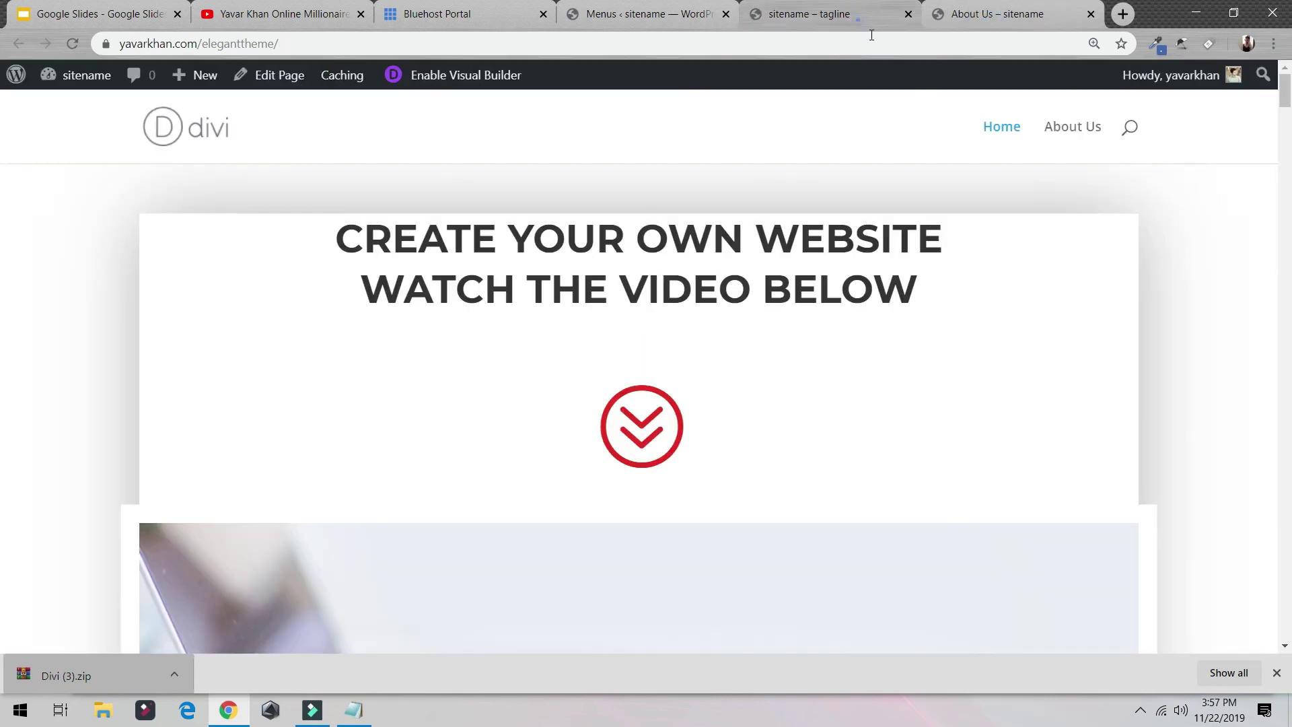
pyautogui.click(1074, 127)
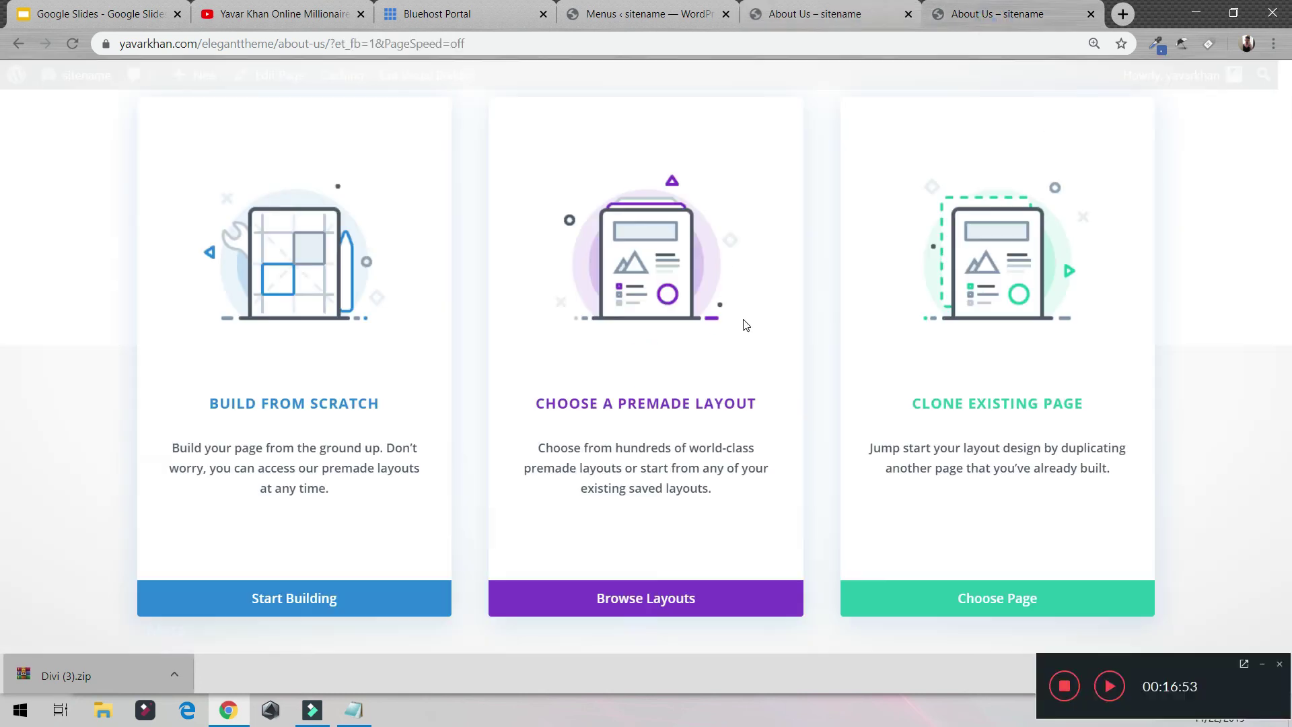
# Load the About layout from the premade Design Agency layout pack into the About Us page.
pyautogui.click(661, 587)
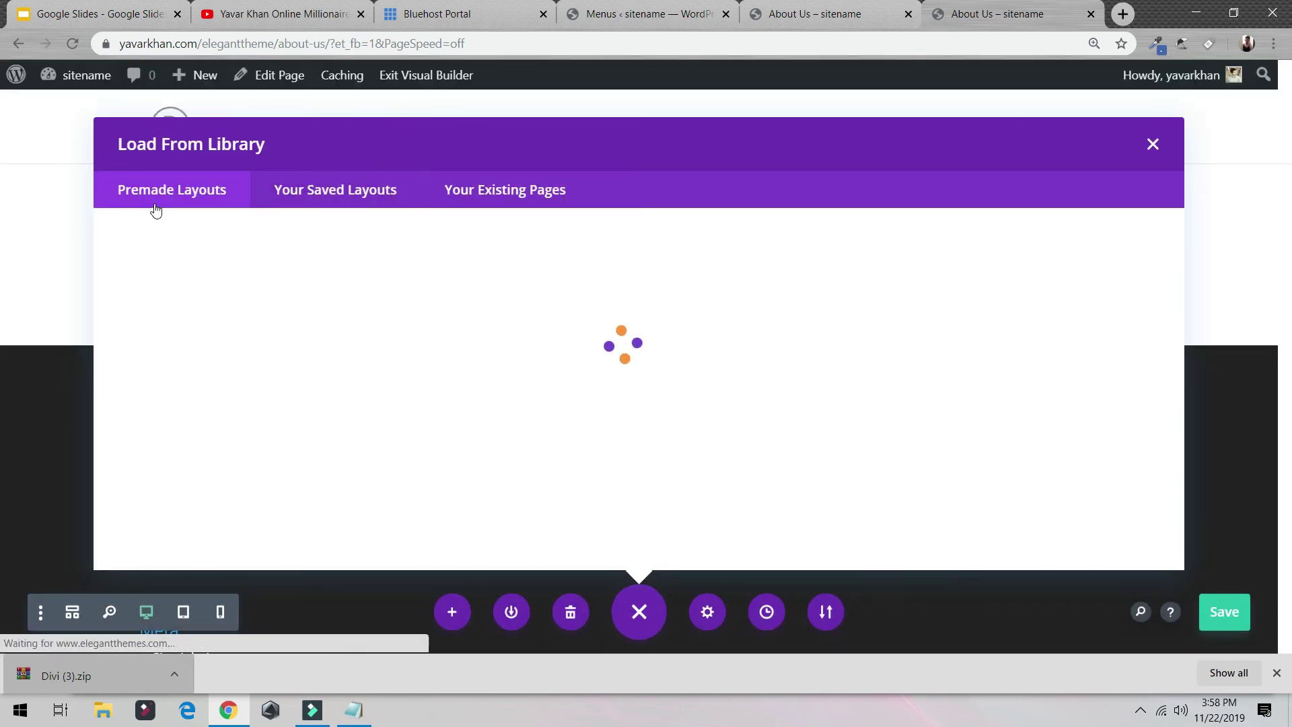
pyautogui.scroll(-4, 528, 363)
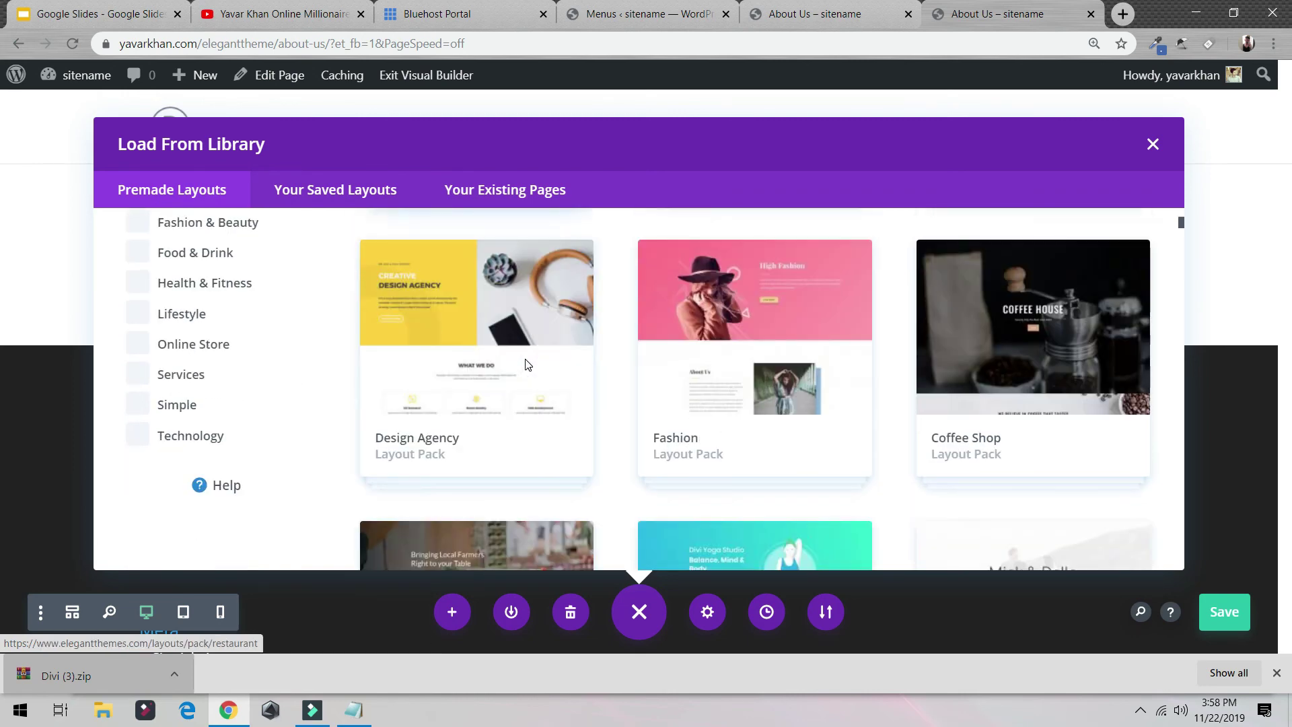
pyautogui.click(495, 405)
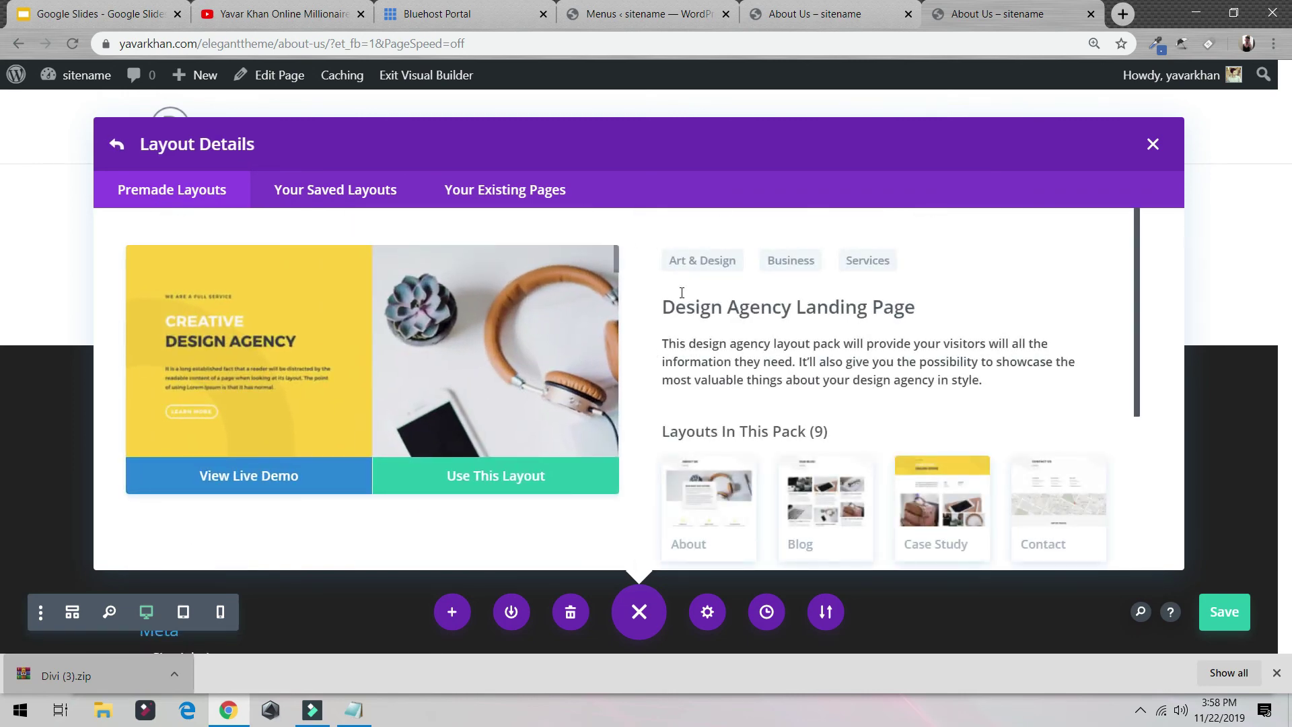
pyautogui.scroll(-3, 682, 293)
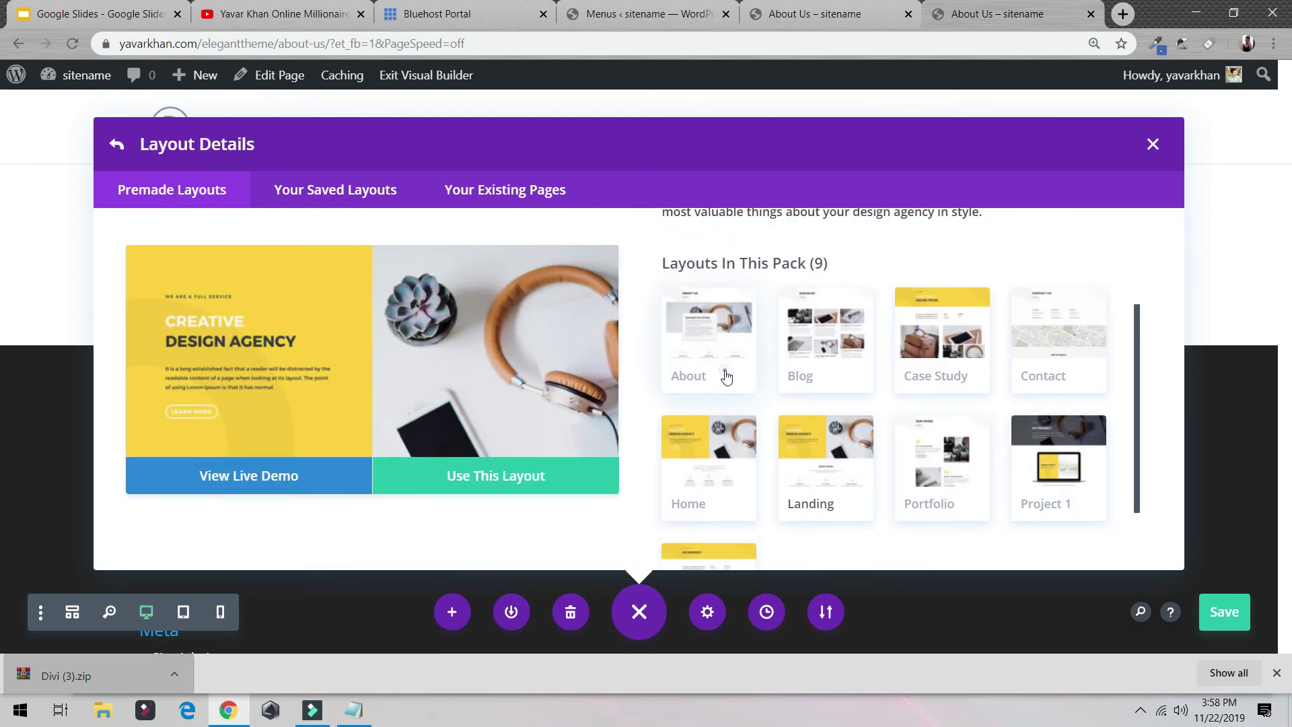
pyautogui.click(725, 377)
pyautogui.scroll(-5, 451, 416)
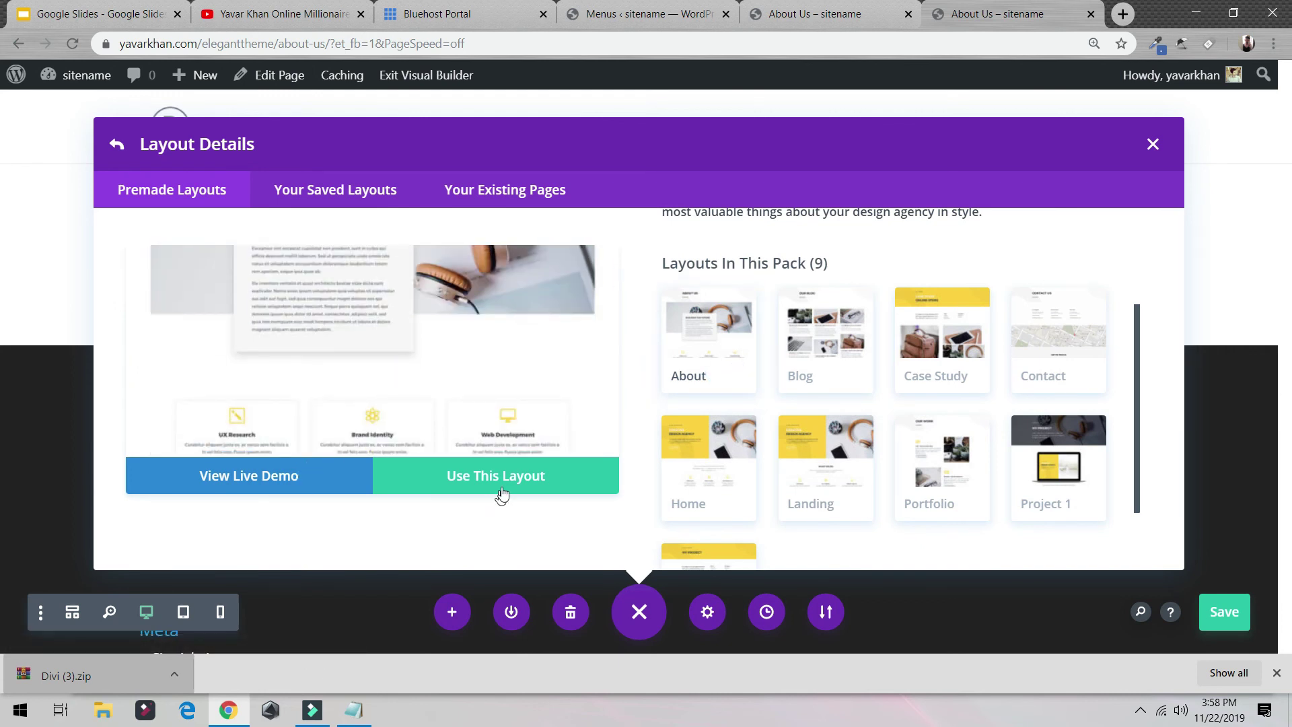
pyautogui.click(502, 494)
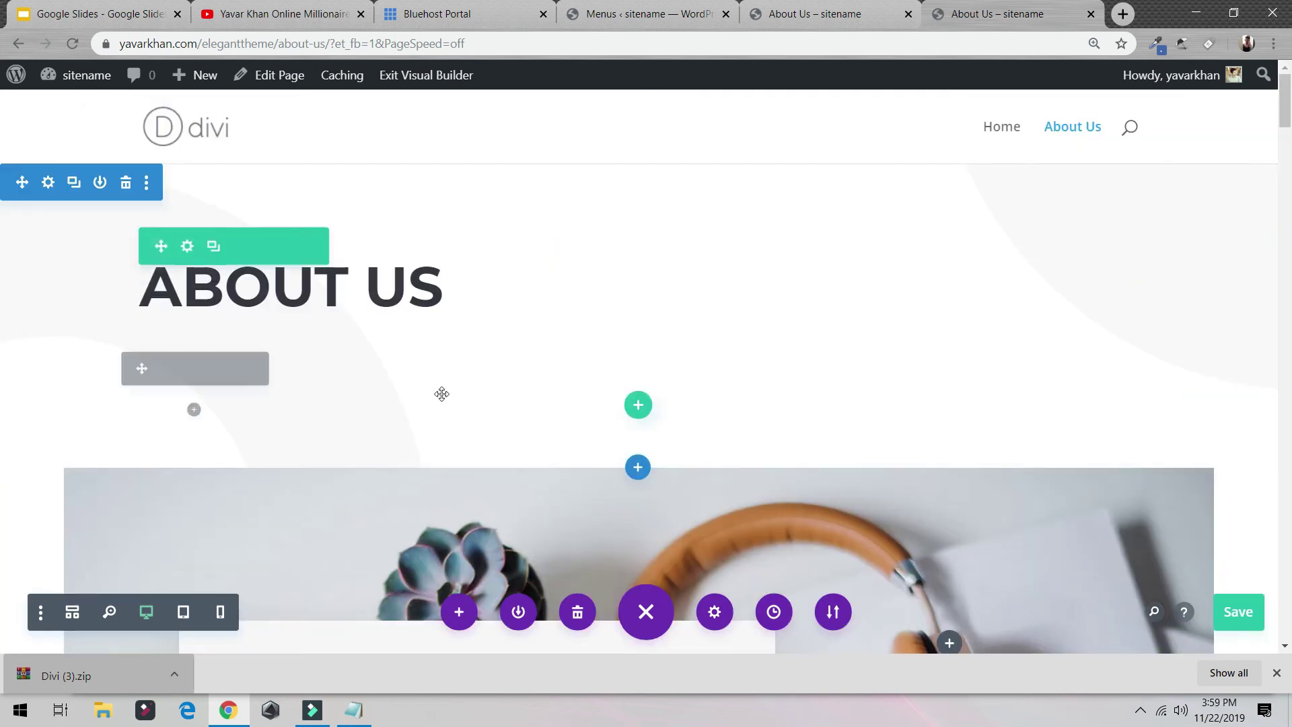
# Shrink the empty spacing below the About Us heading so the headphones image section sits closer to it.
pyautogui.moveTo(529, 436); pyautogui.dragTo(580, 92)
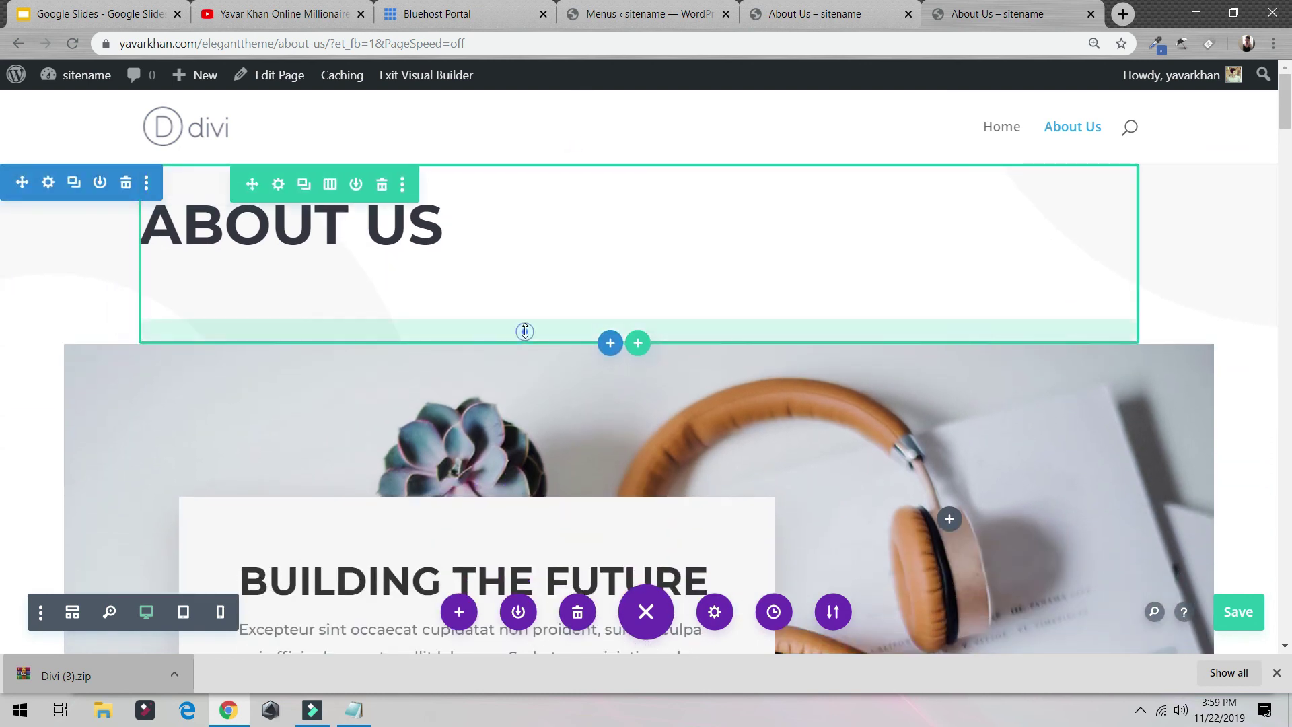
pyautogui.moveTo(525, 332); pyautogui.dragTo(515, 279)
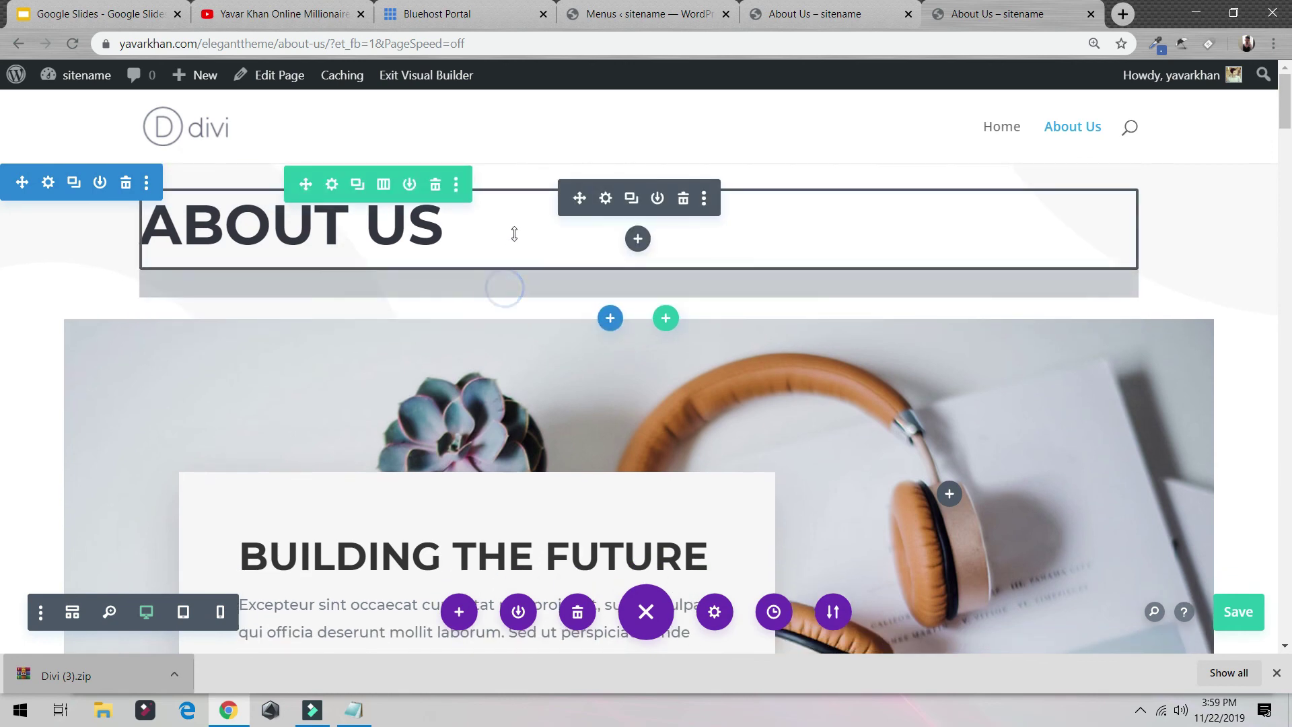
pyautogui.moveTo(515, 233)
pyautogui.mouseDown()
pyautogui.moveTo(533, 154)
pyautogui.moveTo(526, 231)
pyautogui.mouseUp()
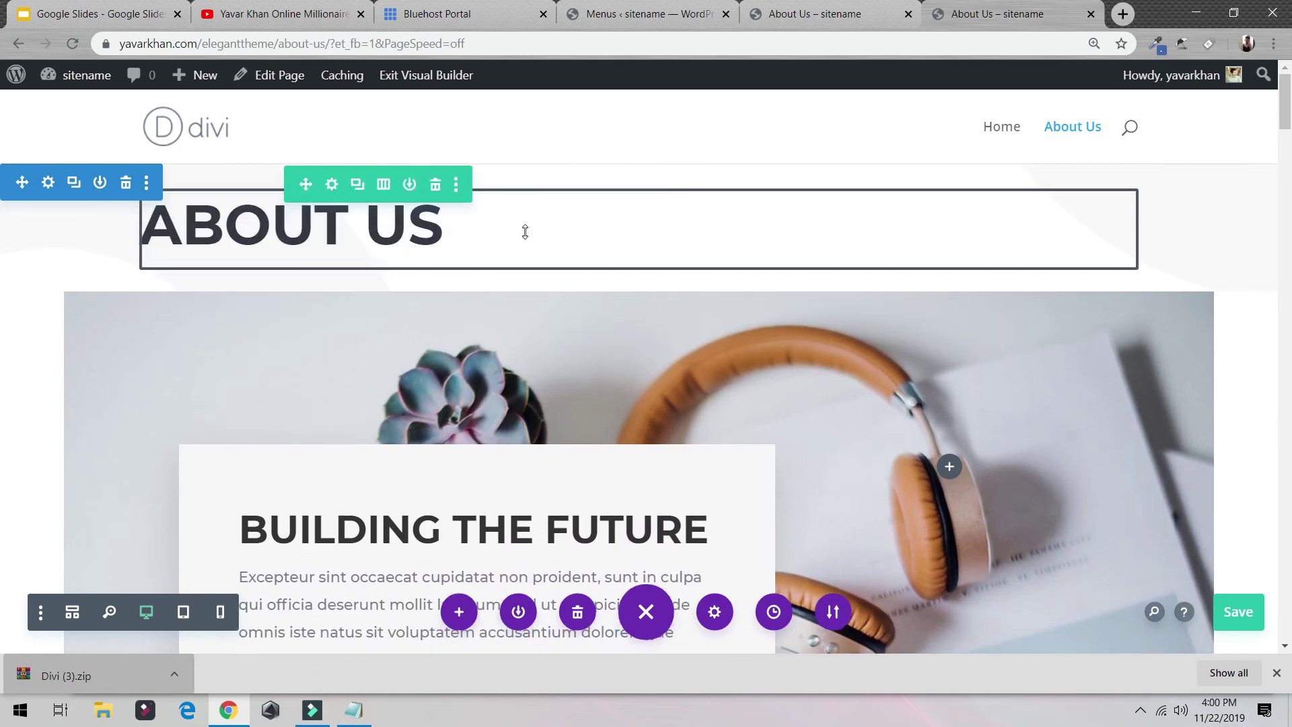
# In tablet view, reduce the spacing between the Building the Future box and the UX Research row, pulling the row up by about -87 px.
pyautogui.scroll(-3, 472, 404)
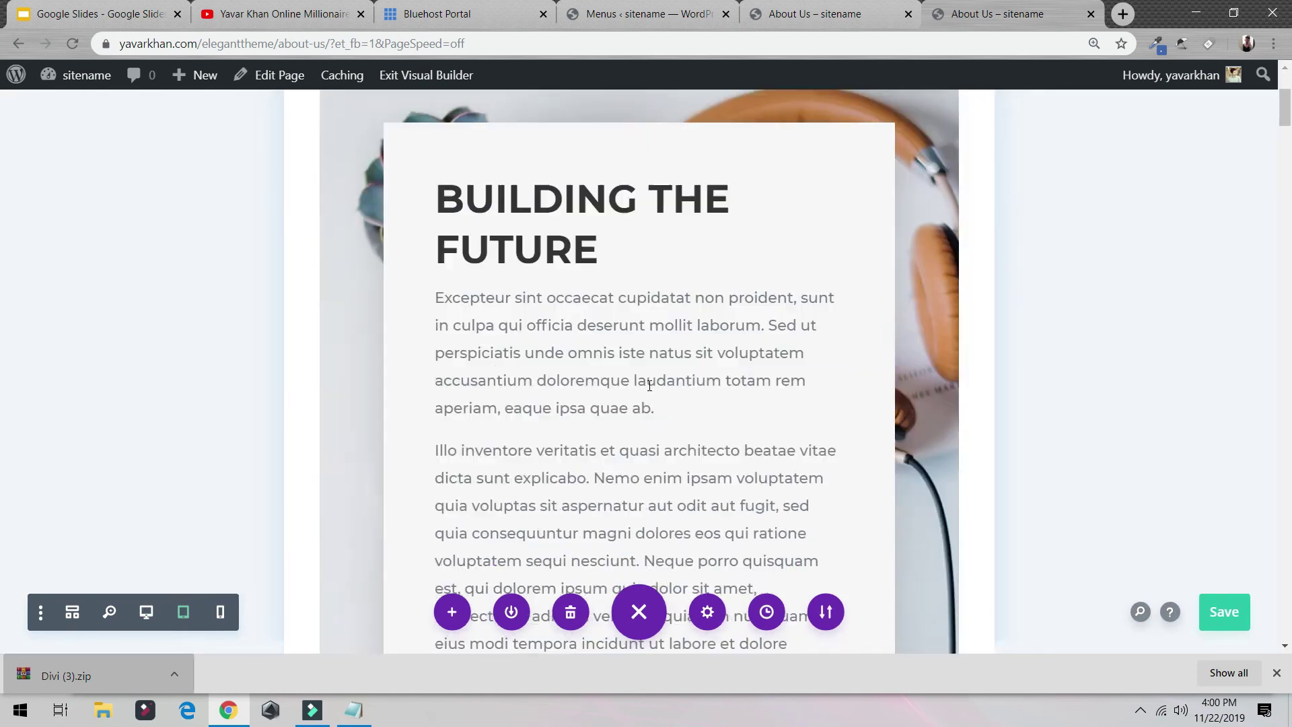
pyautogui.scroll(-10, 548, 348)
pyautogui.scroll(5, 565, 352)
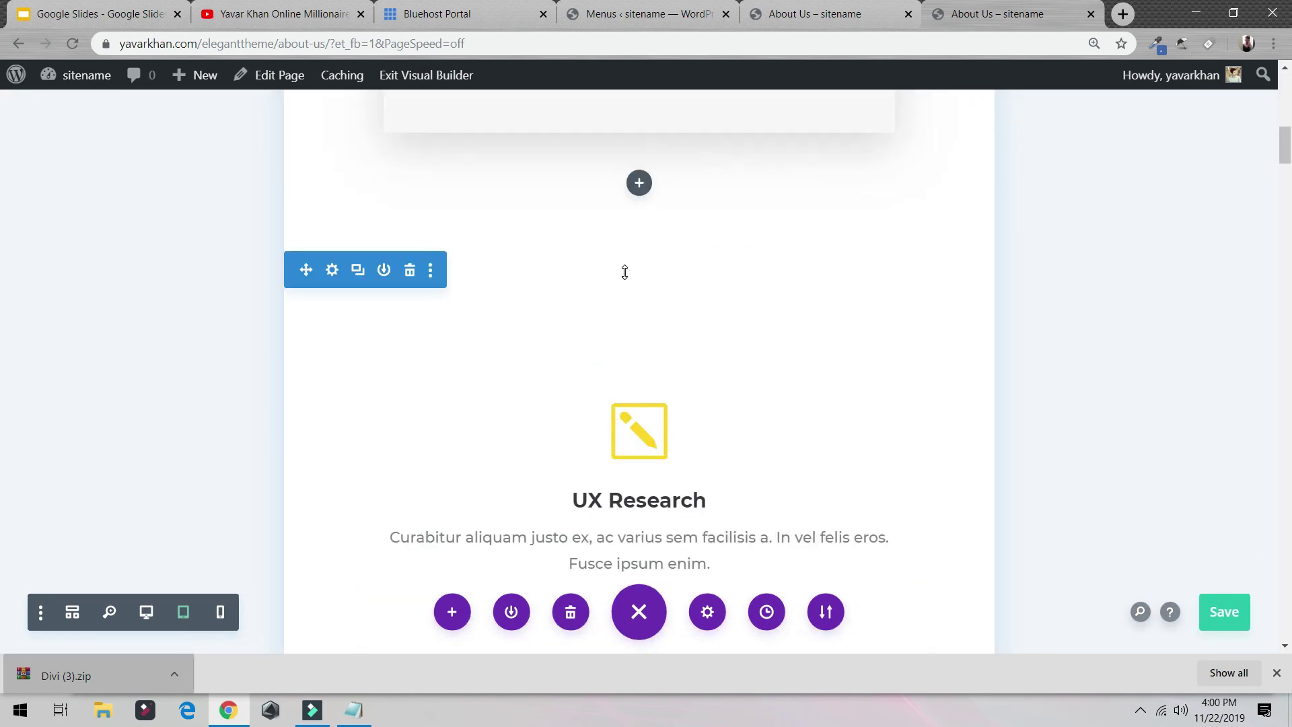
pyautogui.scroll(3, 572, 316)
pyautogui.moveTo(601, 456); pyautogui.dragTo(607, 369)
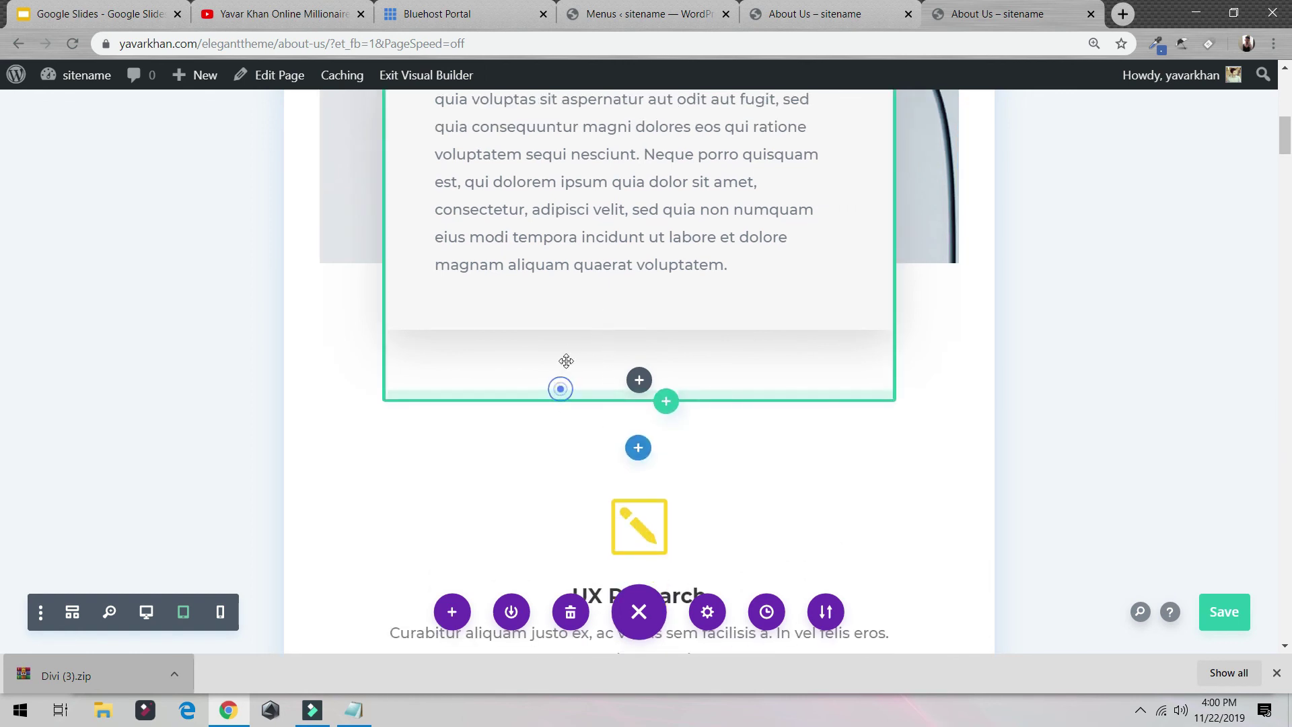
pyautogui.moveTo(549, 390); pyautogui.dragTo(557, 343)
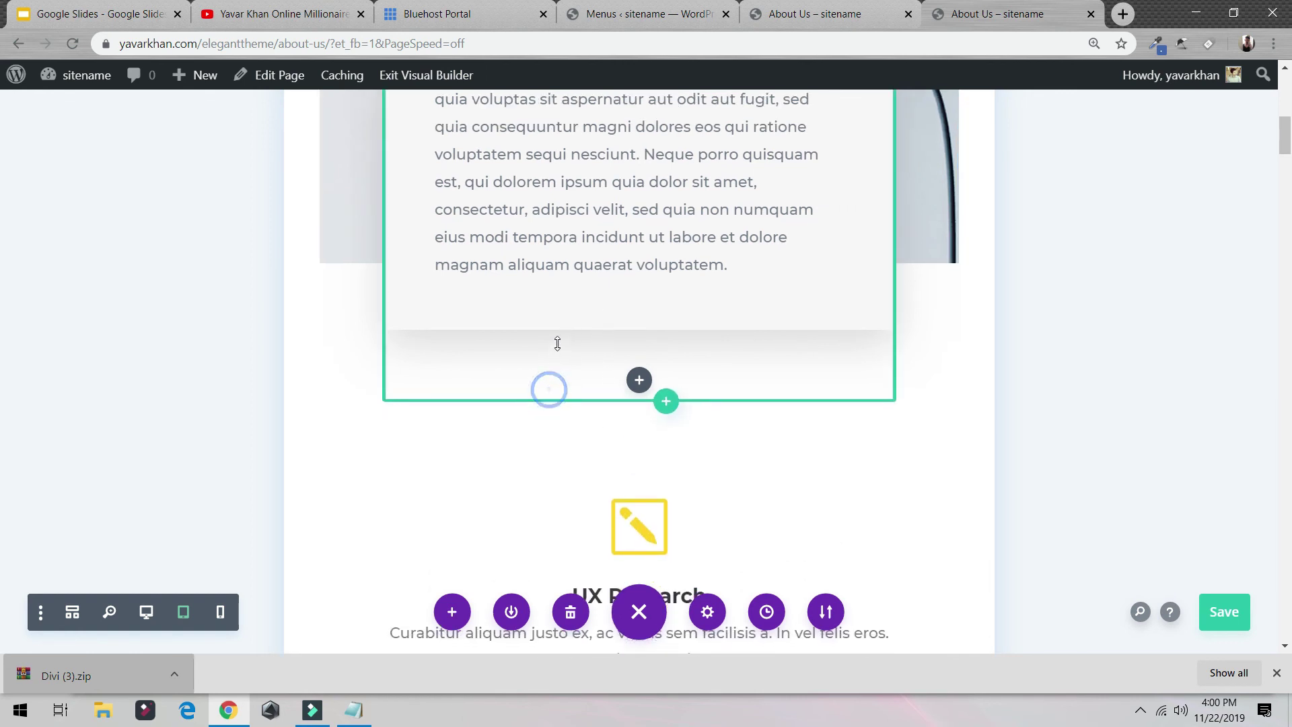
pyautogui.moveTo(541, 441); pyautogui.dragTo(554, 361)
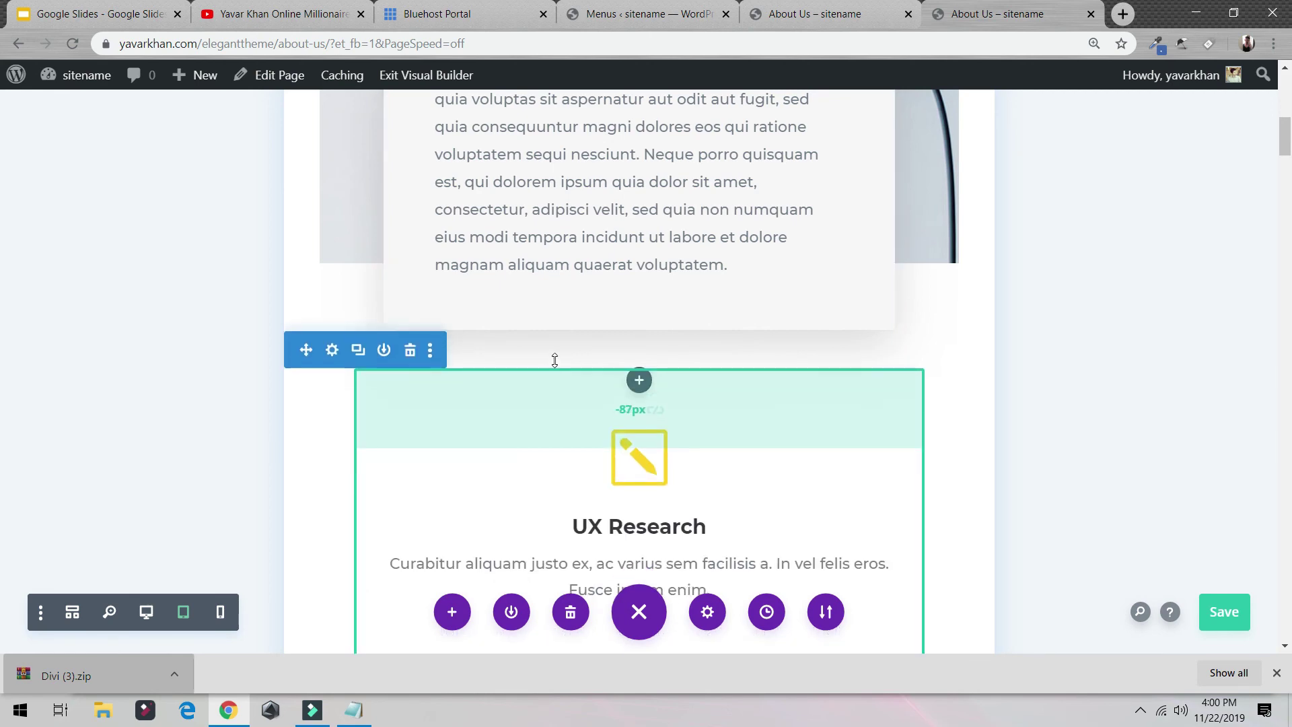
# Review the remaining sections of the About Us page in tablet view and return to desktop view.
pyautogui.scroll(-6, 965, 443)
pyautogui.scroll(-15, 825, 424)
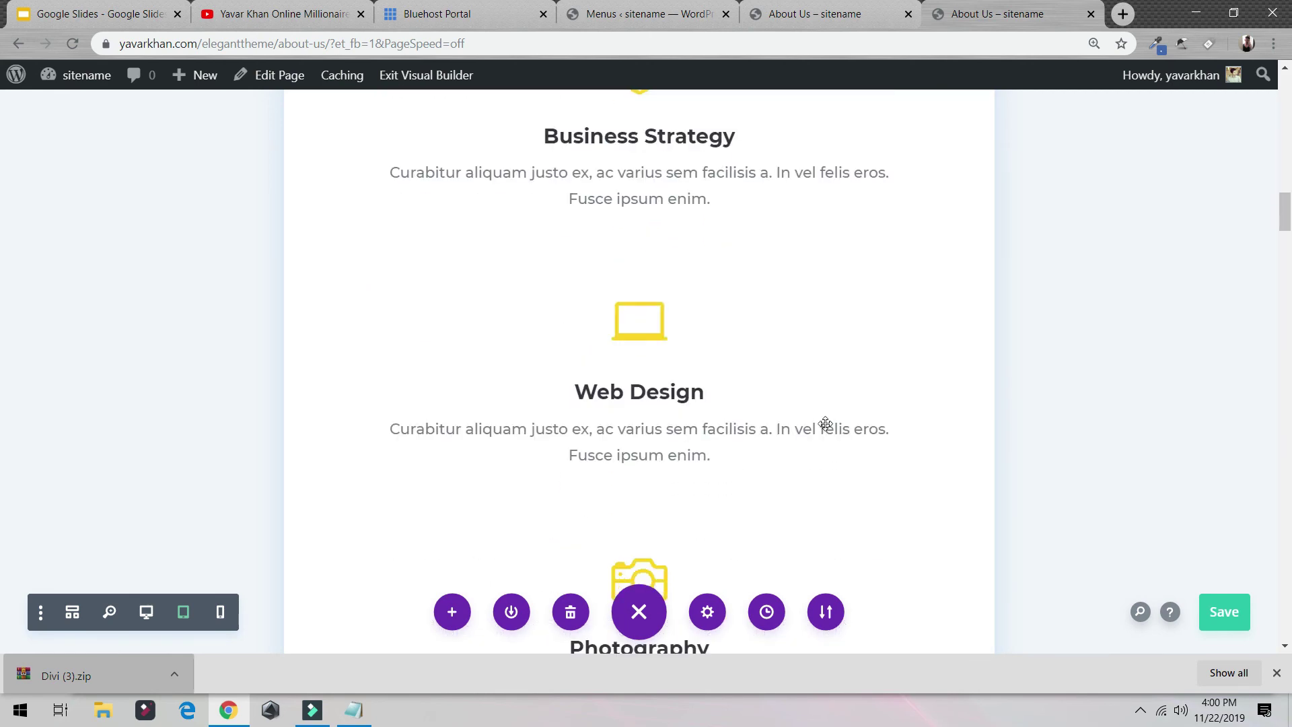
pyautogui.scroll(20, 586, 382)
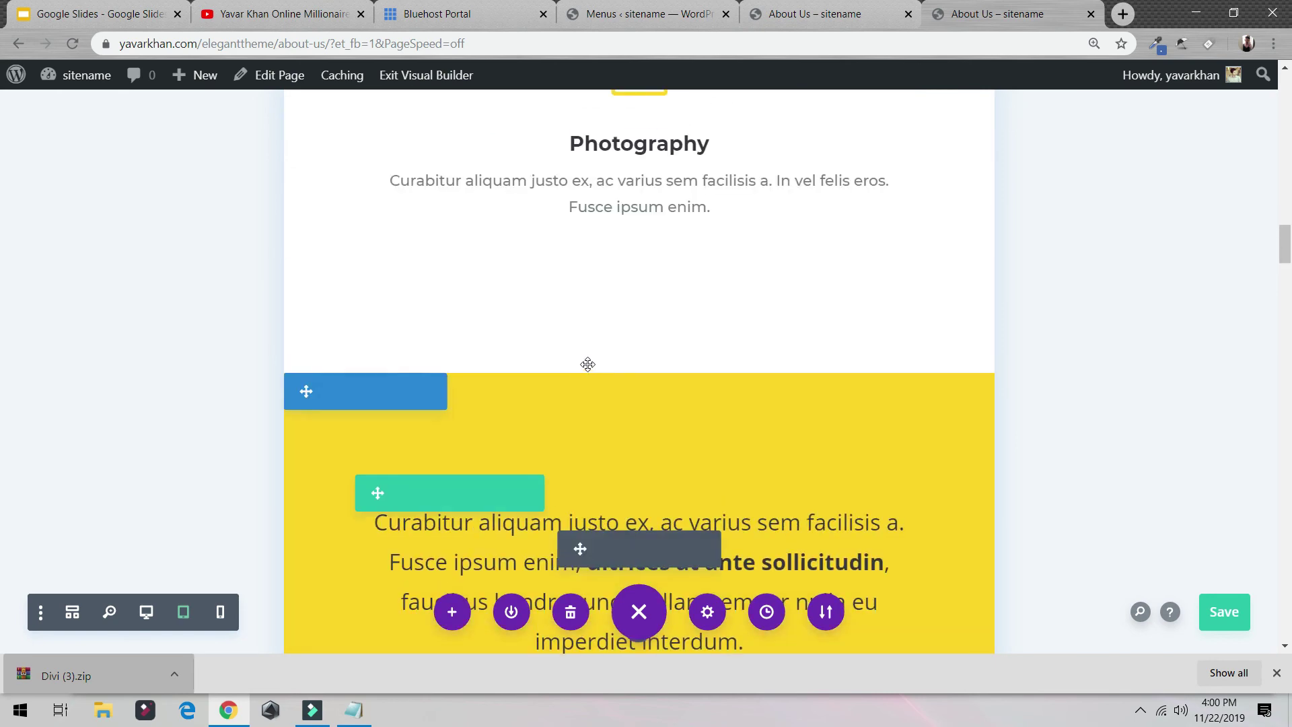
pyautogui.scroll(-15, 589, 364)
pyautogui.click(143, 613)
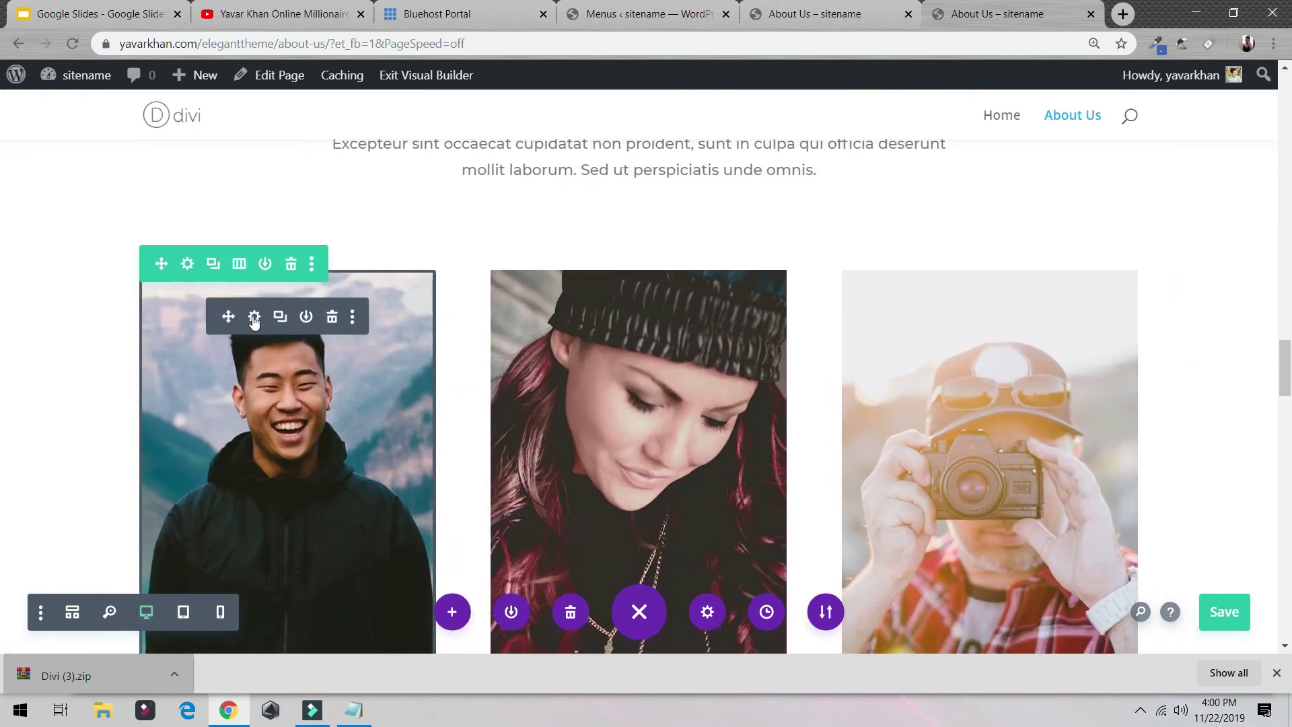
# Examine the design and content image settings of the first team member's Person module, and close them without changes.
pyautogui.click(254, 317)
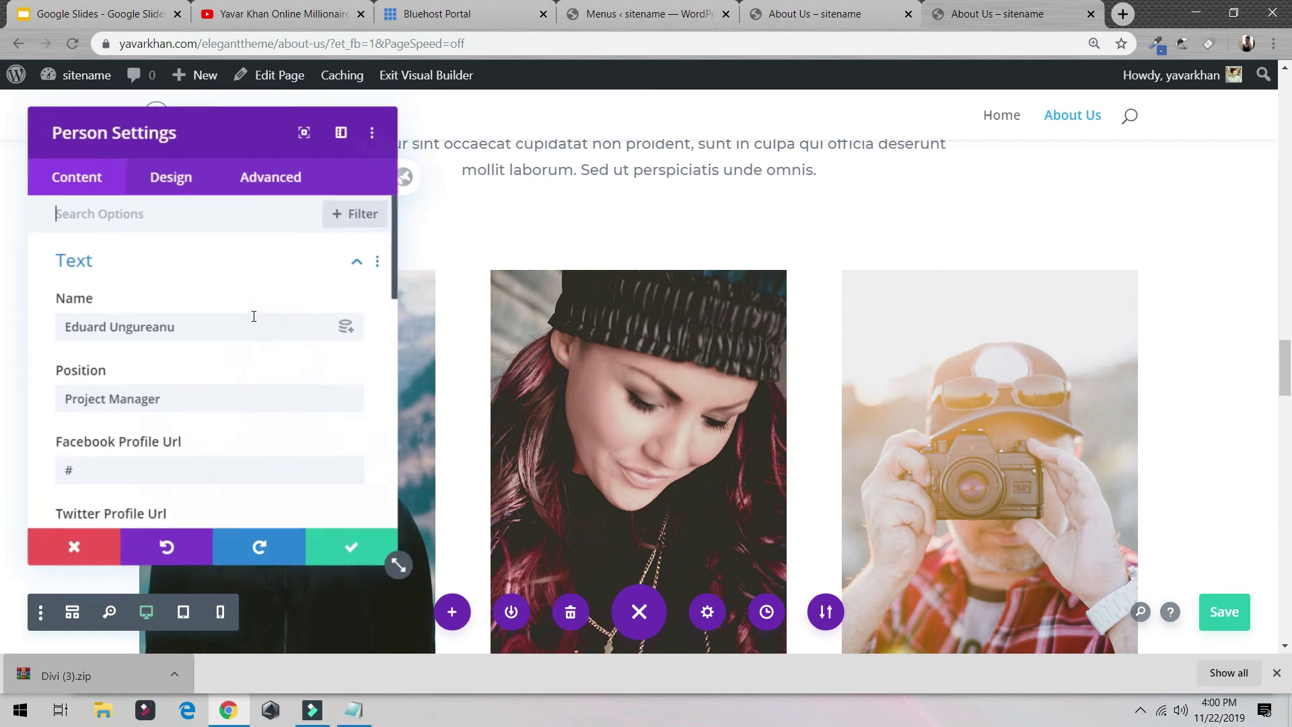
pyautogui.click(160, 178)
pyautogui.click(167, 331)
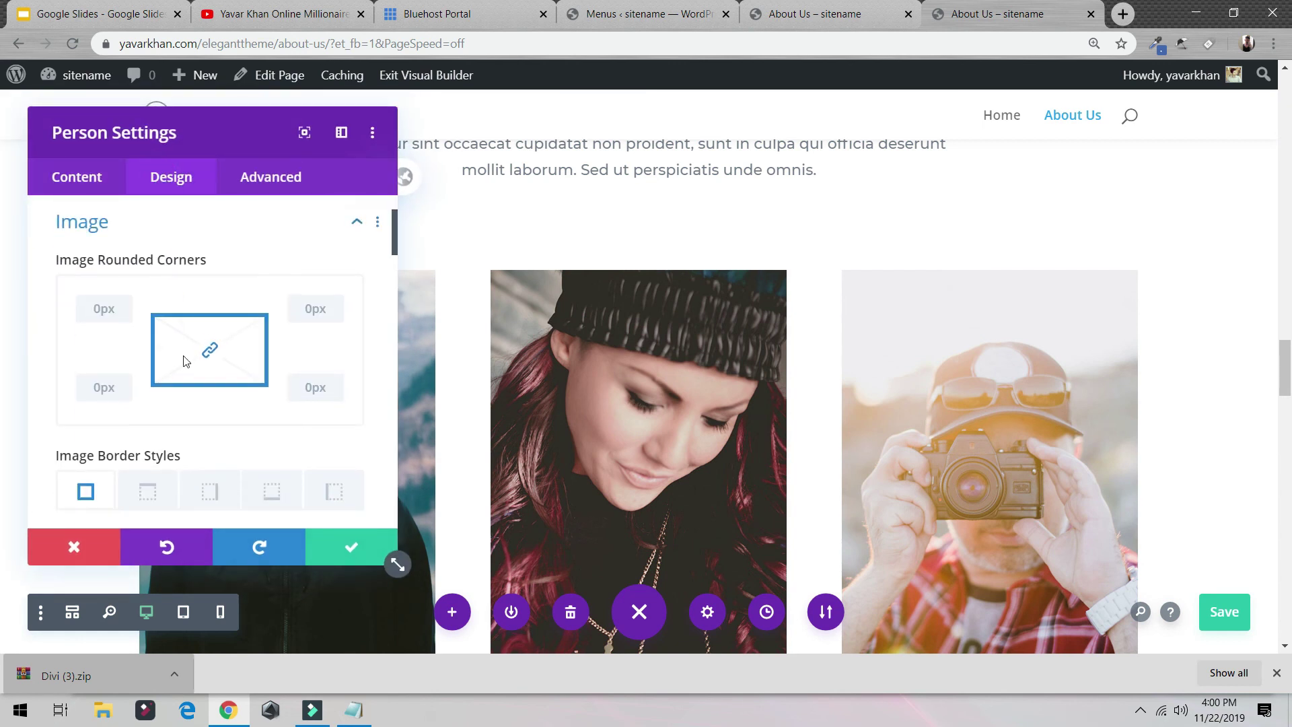
pyautogui.scroll(-3, 185, 358)
pyautogui.scroll(2, 138, 294)
pyautogui.click(82, 194)
pyautogui.scroll(-3, 202, 370)
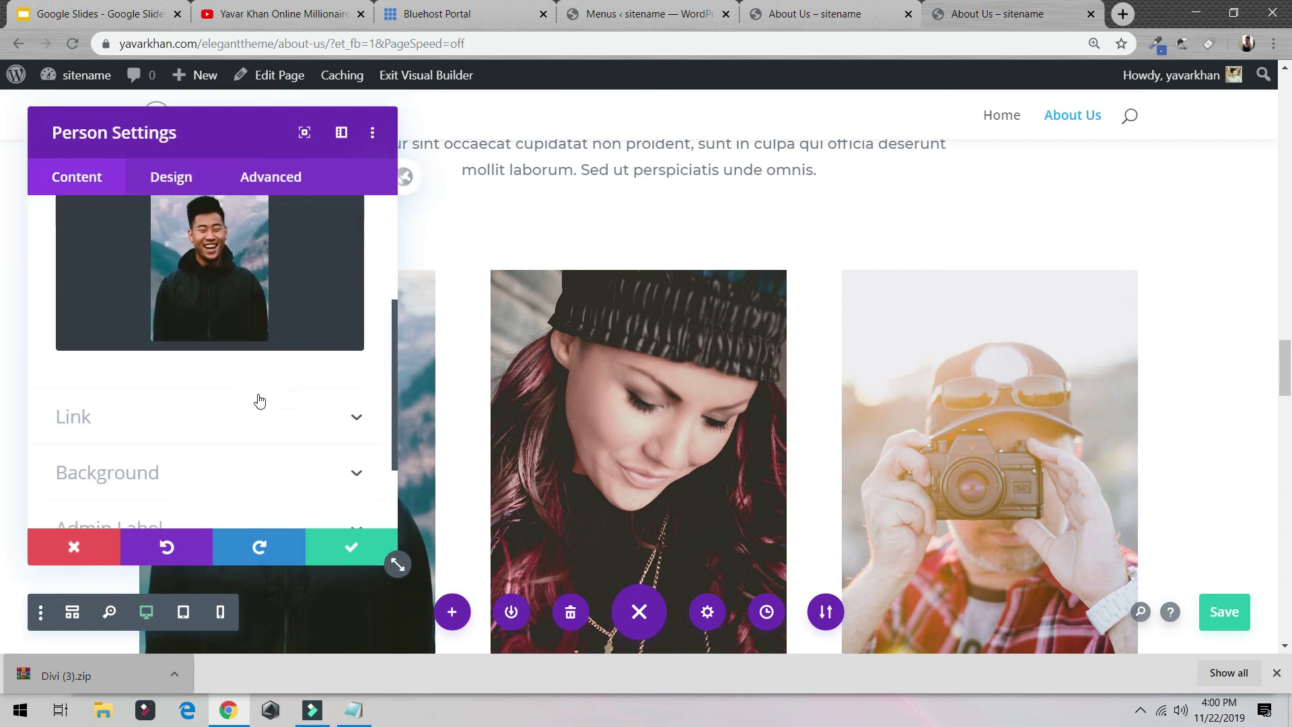
pyautogui.scroll(3, 257, 401)
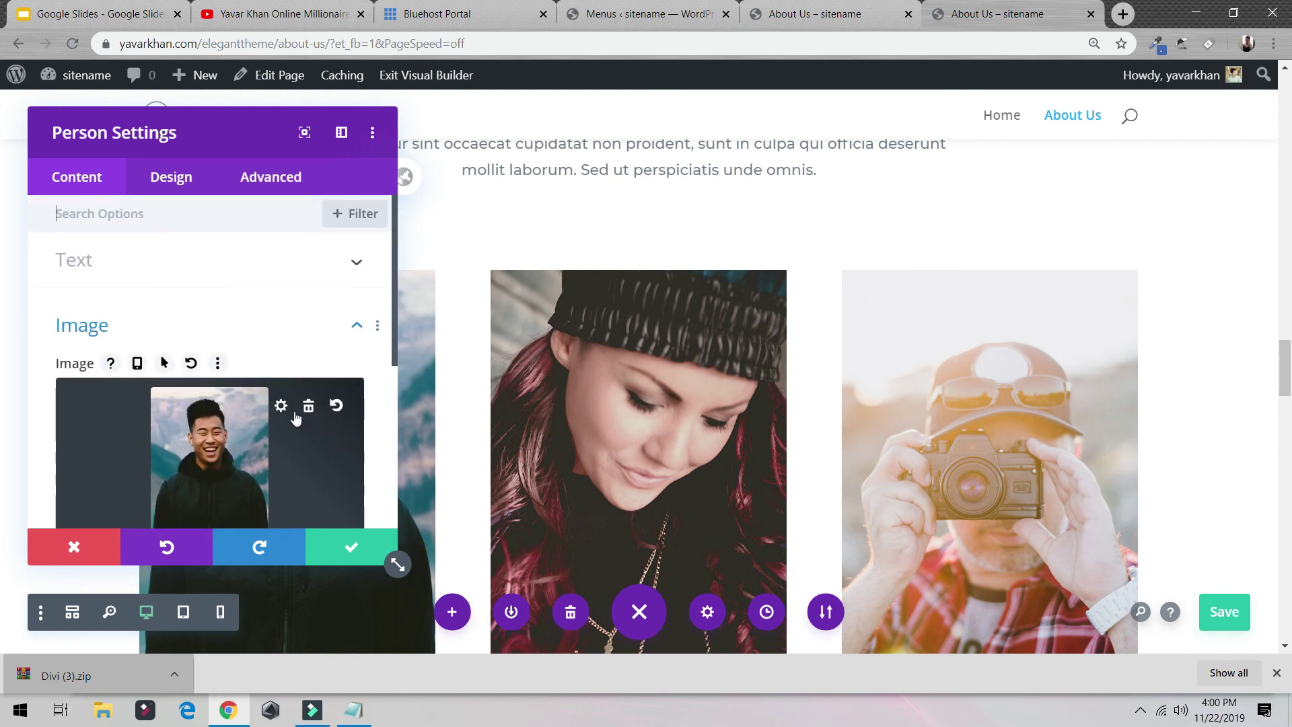
pyautogui.click(101, 545)
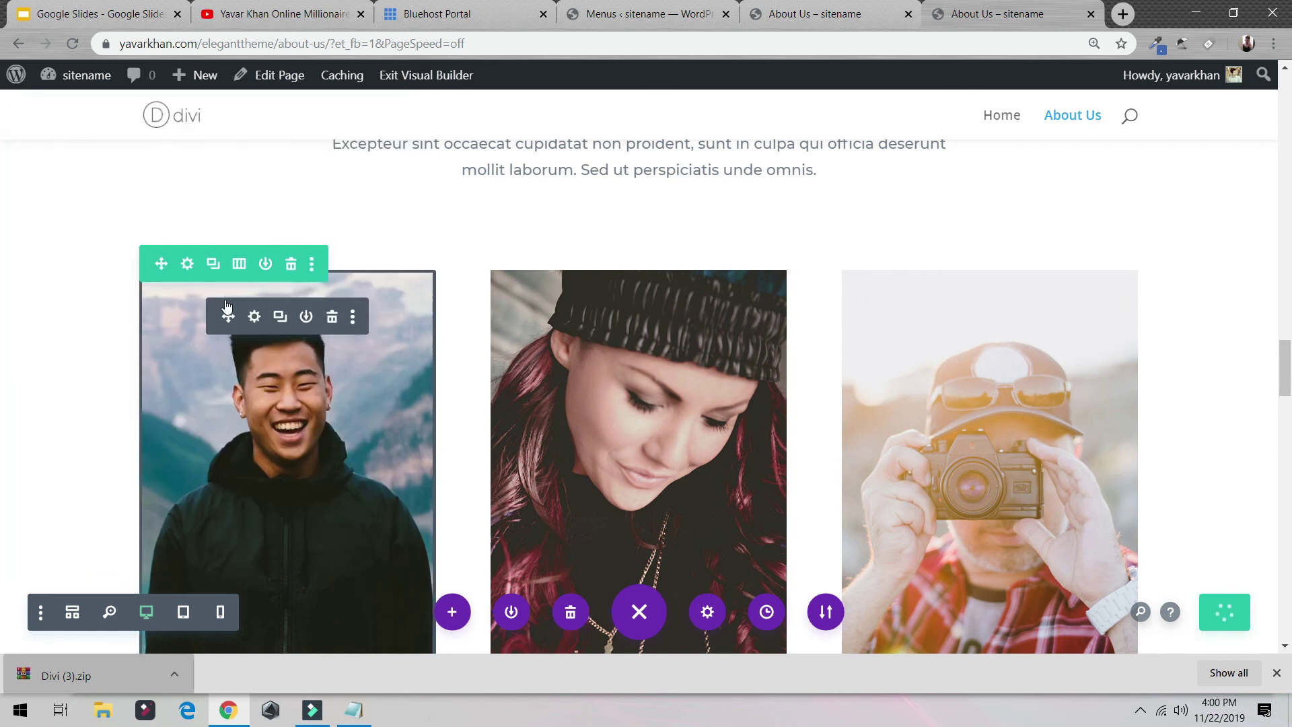
# Replace the first team member with a duplicate of the middle one moved into the first column, and save the page.
pyautogui.click(332, 318)
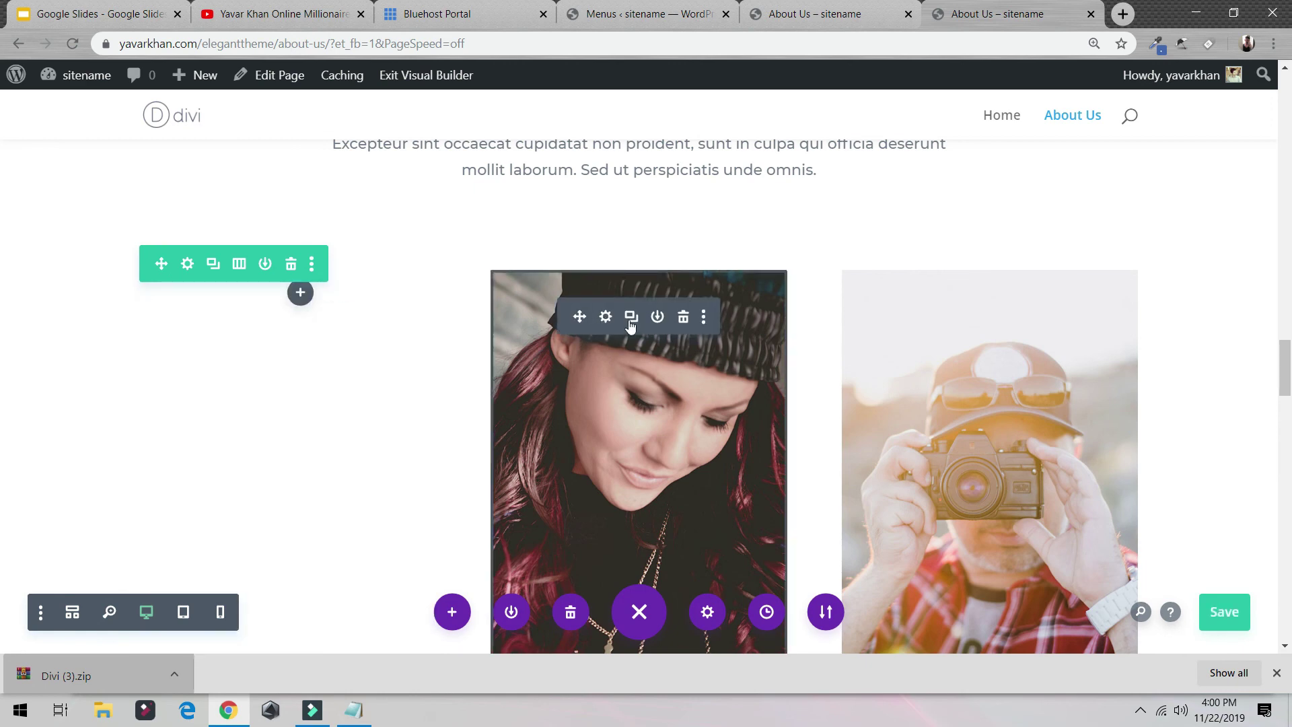
pyautogui.click(631, 316)
pyautogui.scroll(-7, 594, 351)
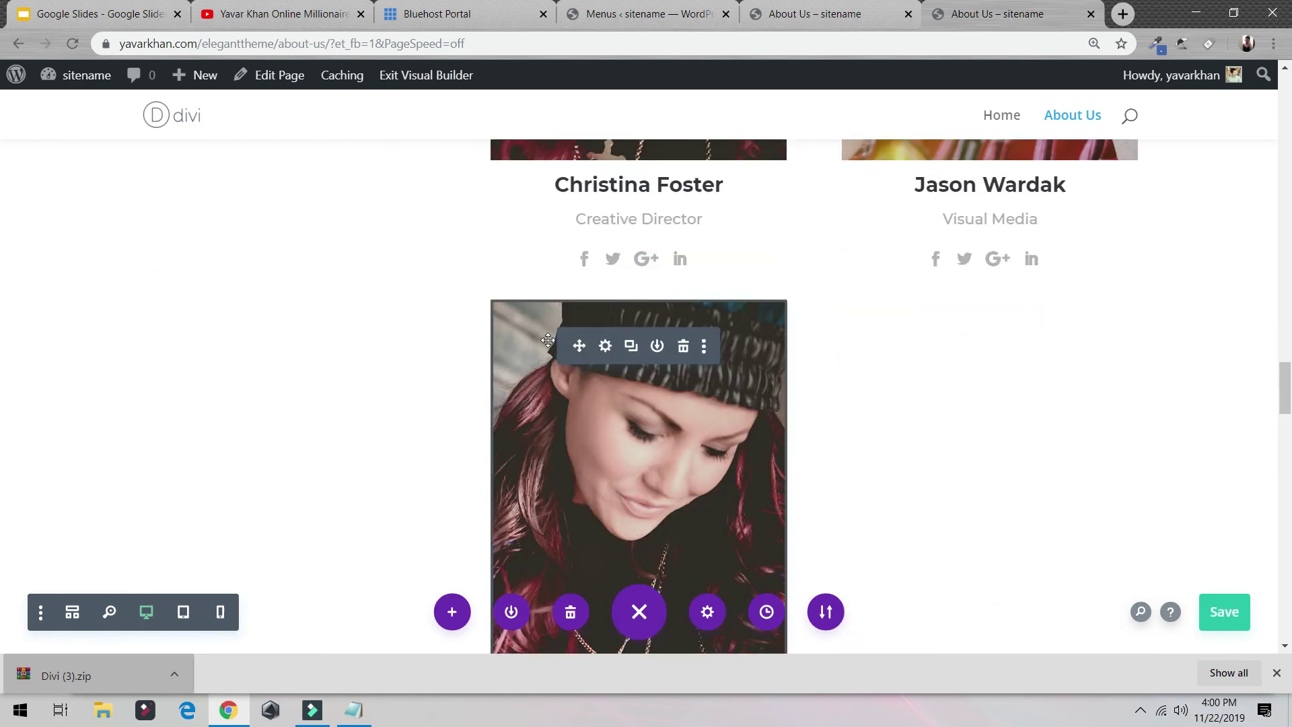
pyautogui.moveTo(579, 345); pyautogui.dragTo(302, 443)
pyautogui.scroll(-9, 147, 381)
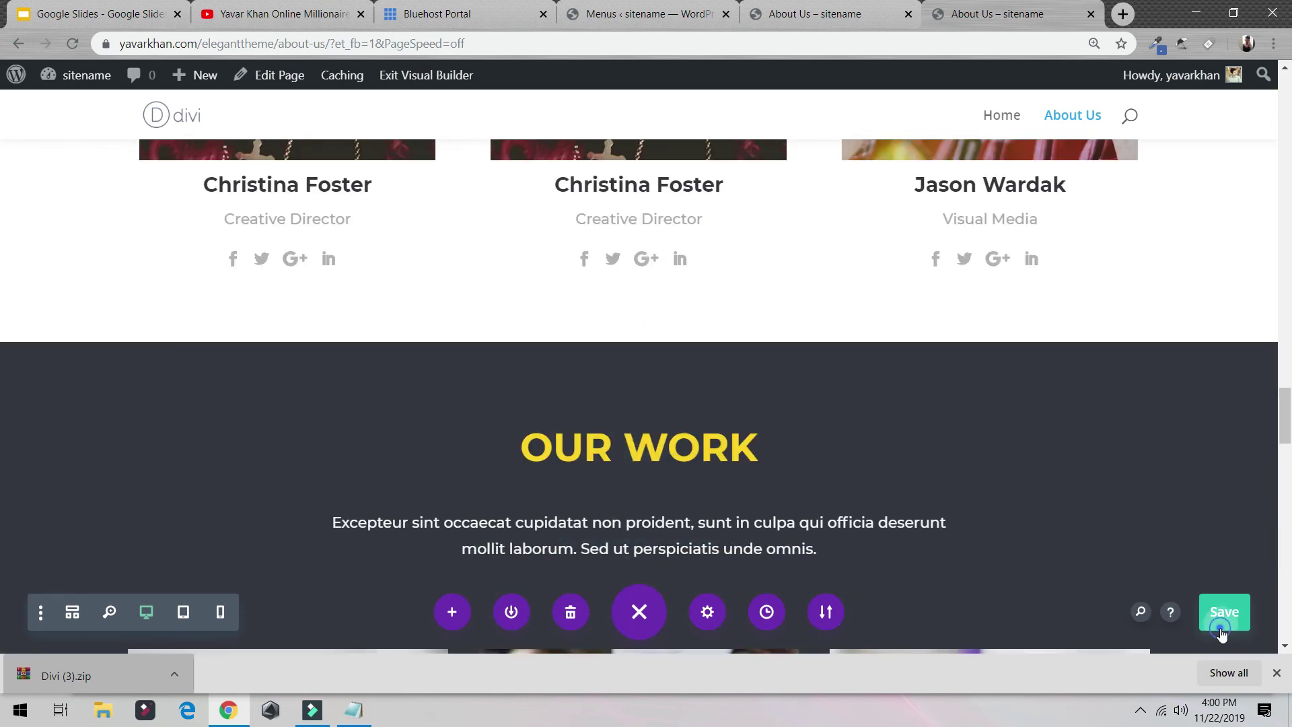
pyautogui.scroll(15, 849, 460)
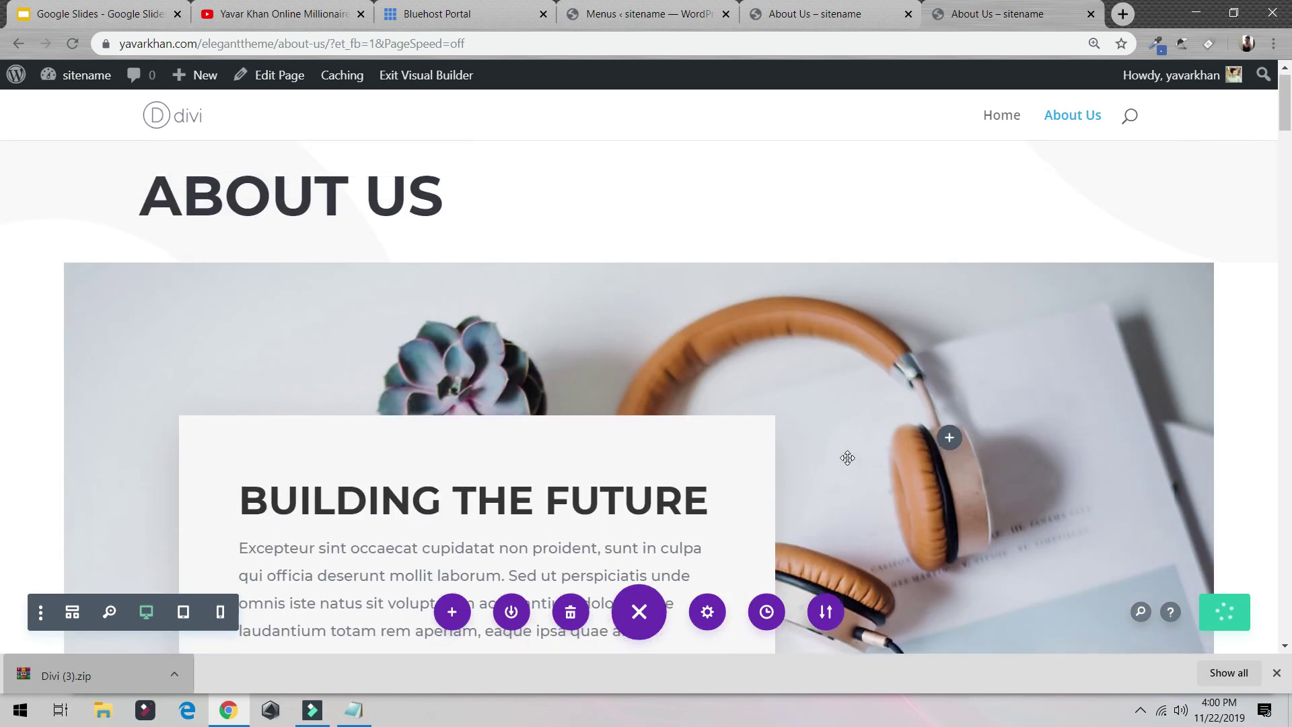